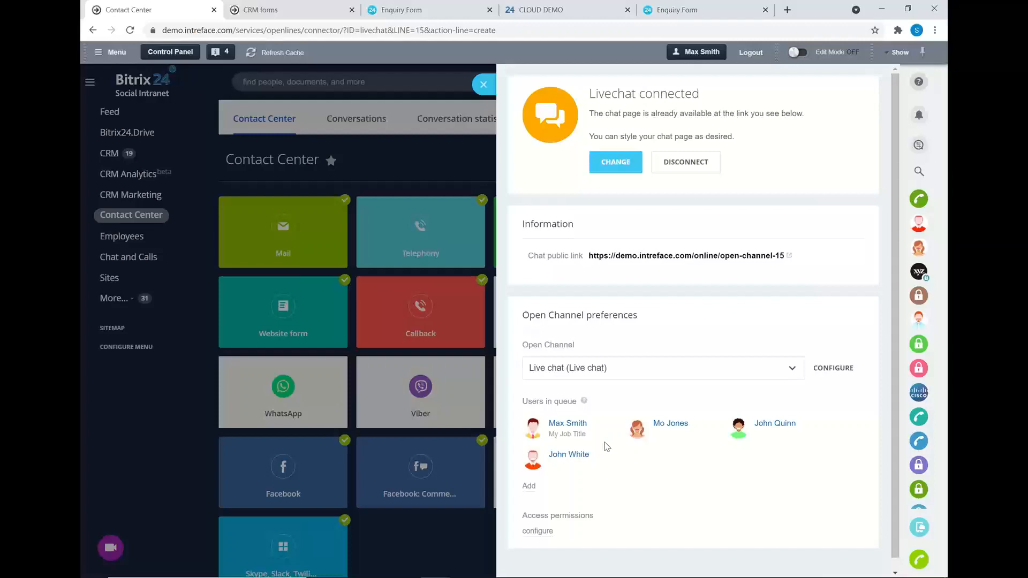
Check the live chat's access permissions and keep 'Auto create a new lead' for unknown clients.
{"action": "left_click", "coordinate": [538, 532]}
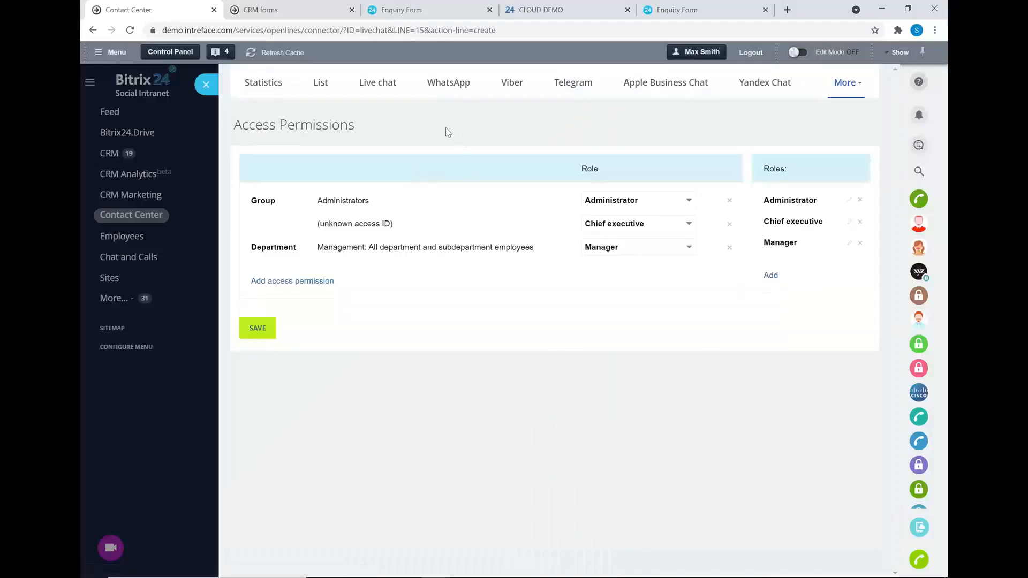
{"action": "left_click", "coordinate": [213, 85]}
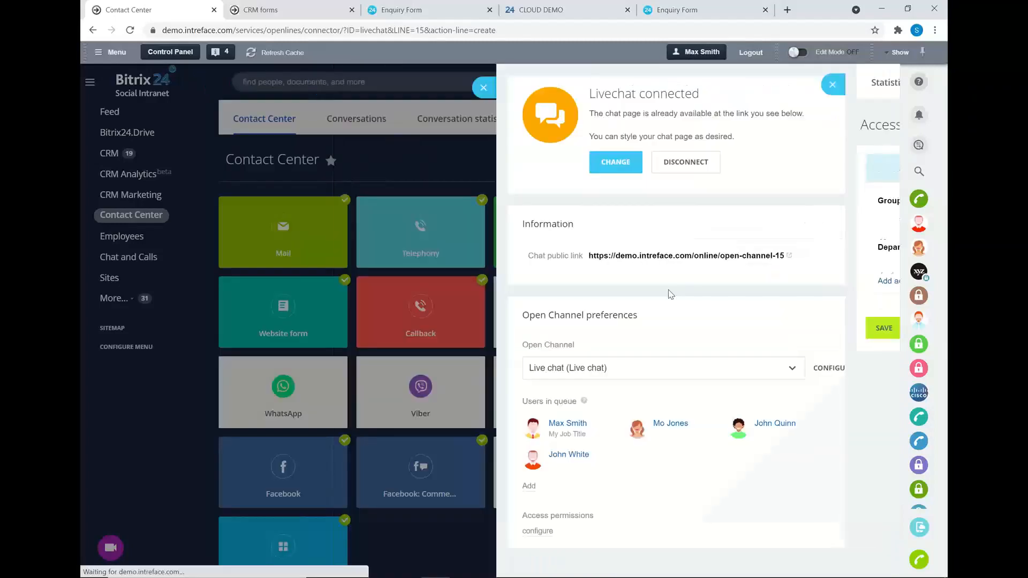
{"action": "left_click", "coordinate": [833, 369]}
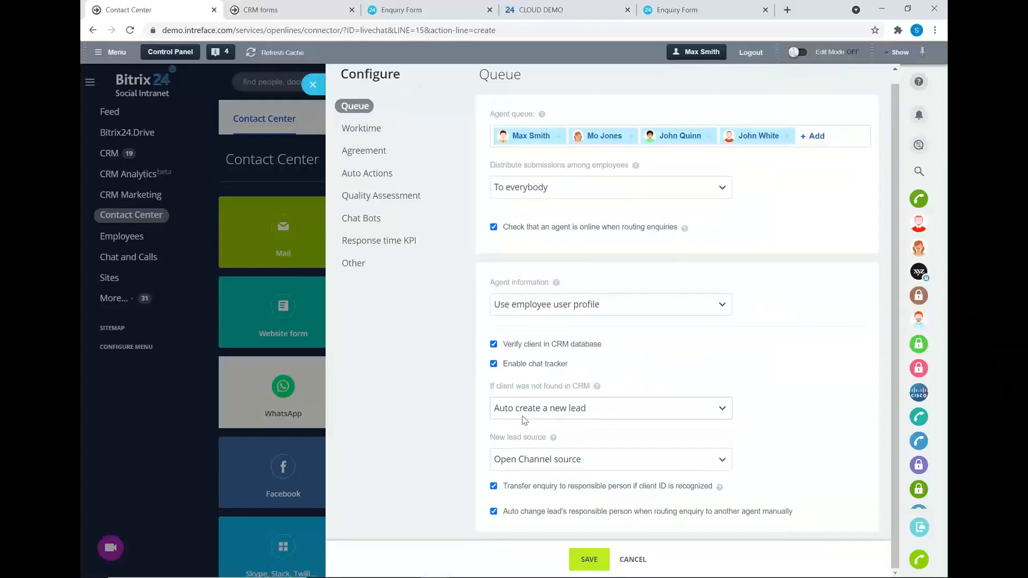
{"action": "left_click", "coordinate": [585, 416]}
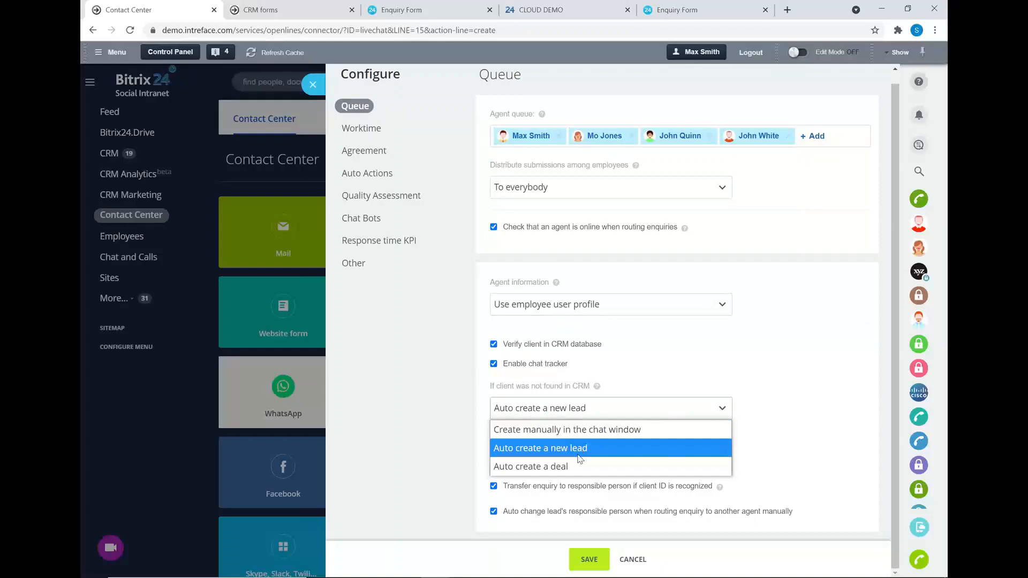
{"action": "left_click", "coordinate": [588, 448]}
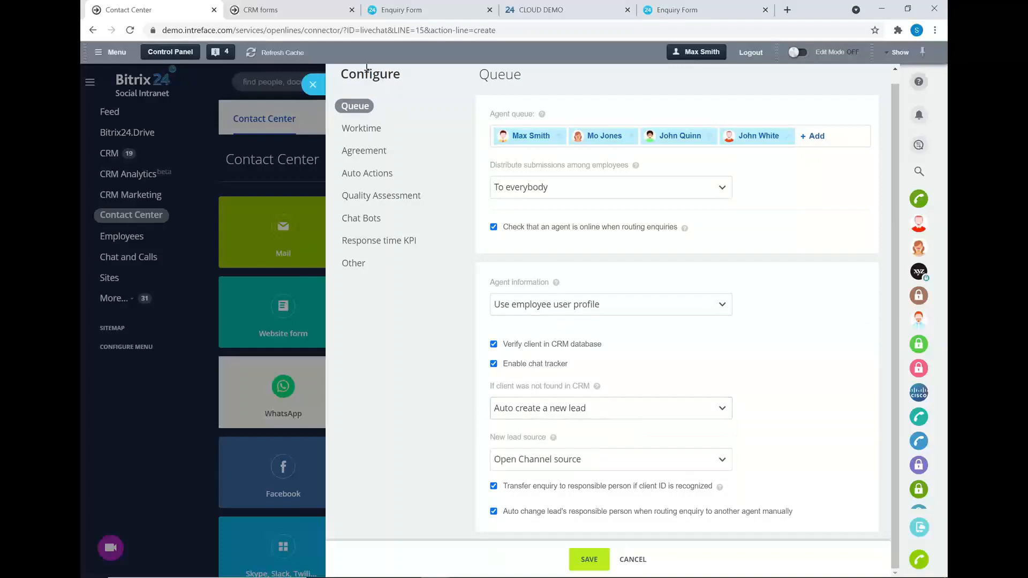
{"action": "left_click", "coordinate": [314, 85]}
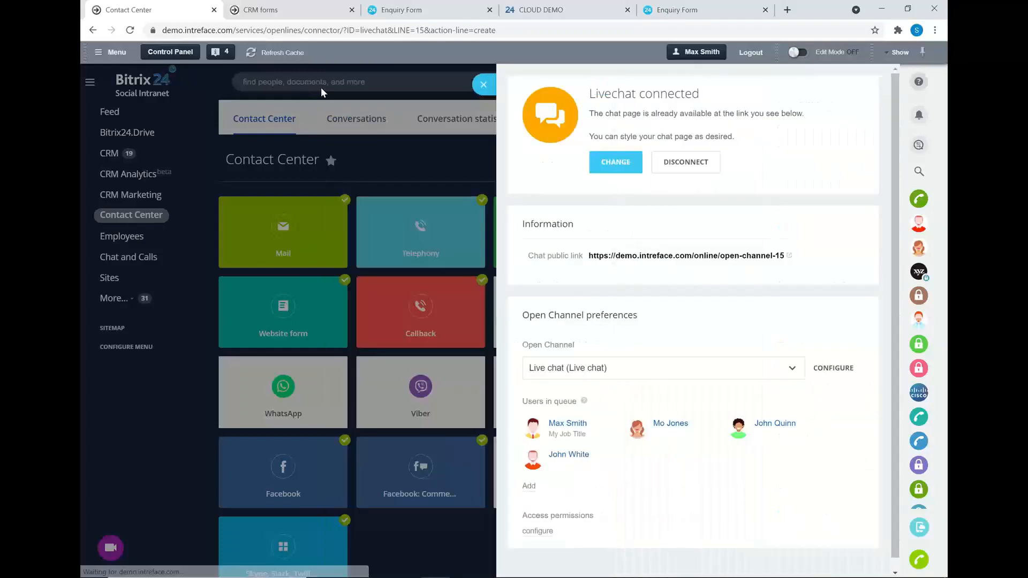
Switch to the Cake&Co website and scroll down to the Gingerbread Cookies offers.
{"action": "left_click", "coordinate": [484, 82]}
{"action": "key", "text": "alt+Tab"}
{"action": "key", "text": "alt+Tab"}
{"action": "key", "text": "alt+Tab"}
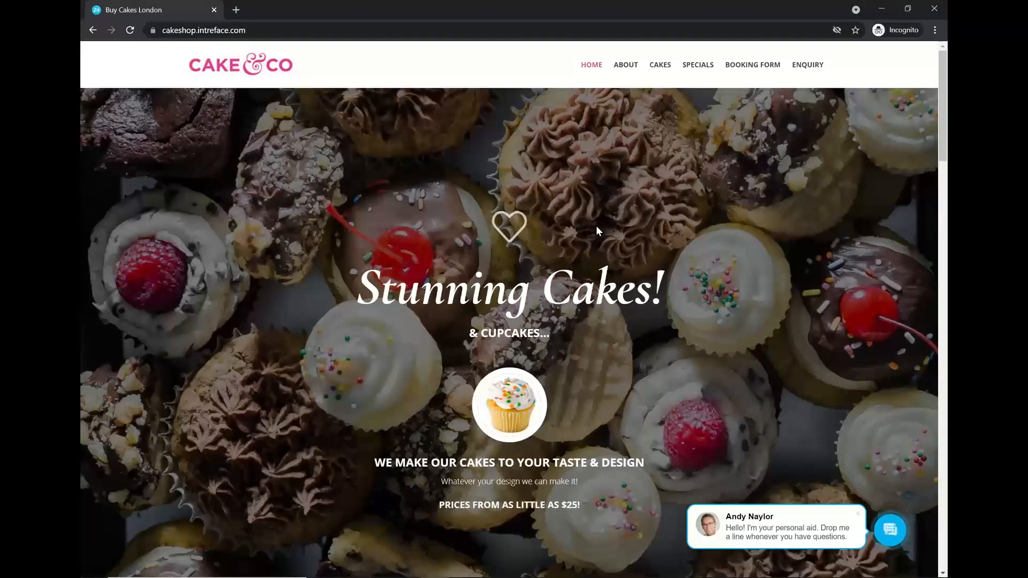
{"action": "scroll", "coordinate": [587, 262], "scroll_direction": "down", "scroll_amount": 1}
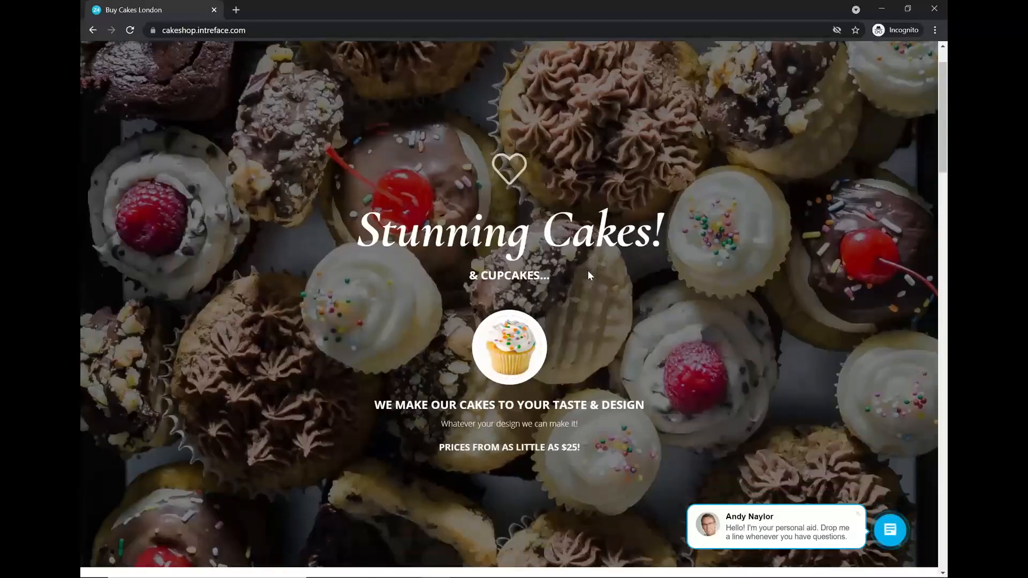
{"action": "scroll", "coordinate": [602, 256], "scroll_direction": "down", "scroll_amount": 4}
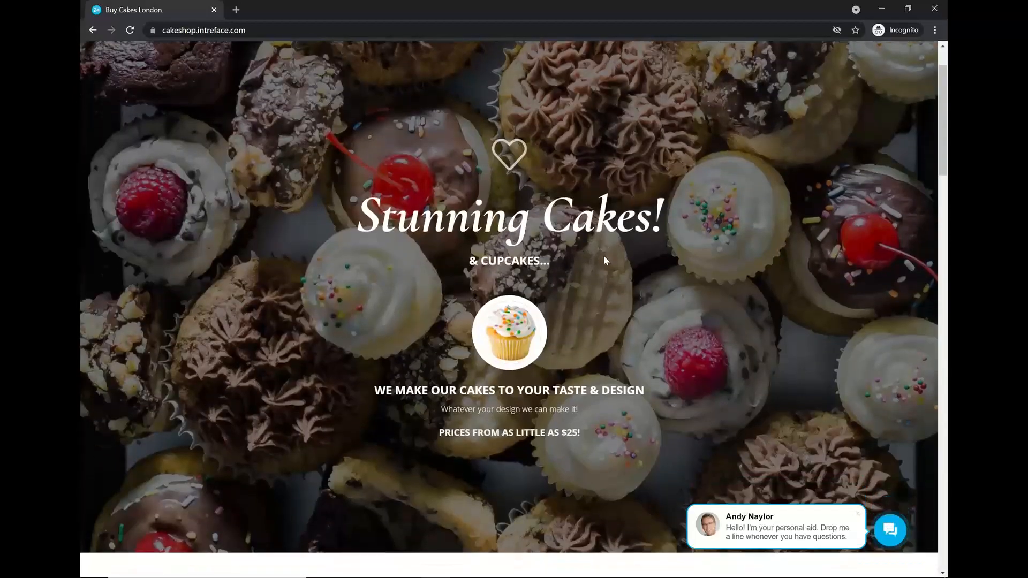
{"action": "scroll", "coordinate": [601, 248], "scroll_direction": "down", "scroll_amount": 7}
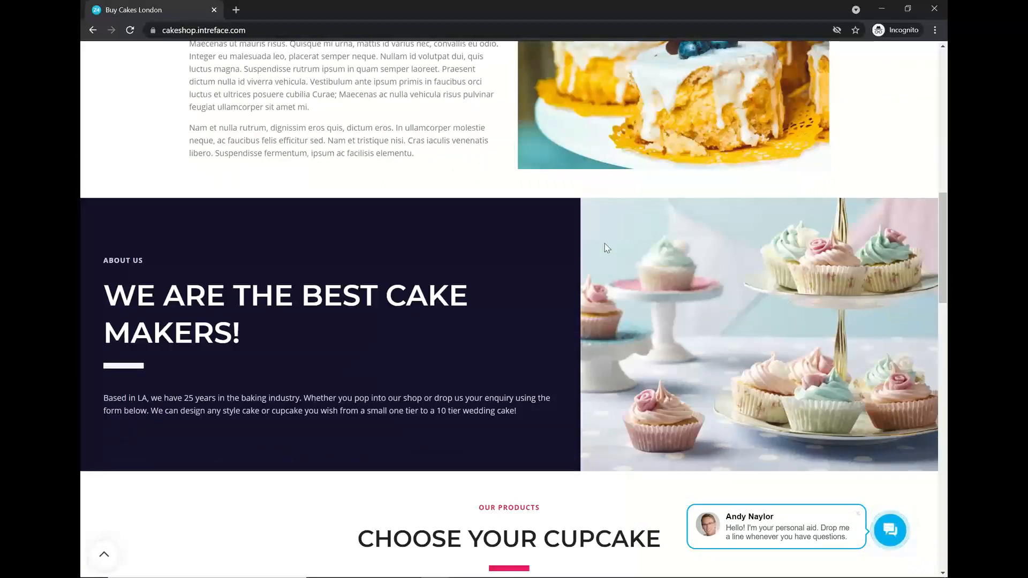
{"action": "scroll", "coordinate": [606, 248], "scroll_direction": "down", "scroll_amount": 13}
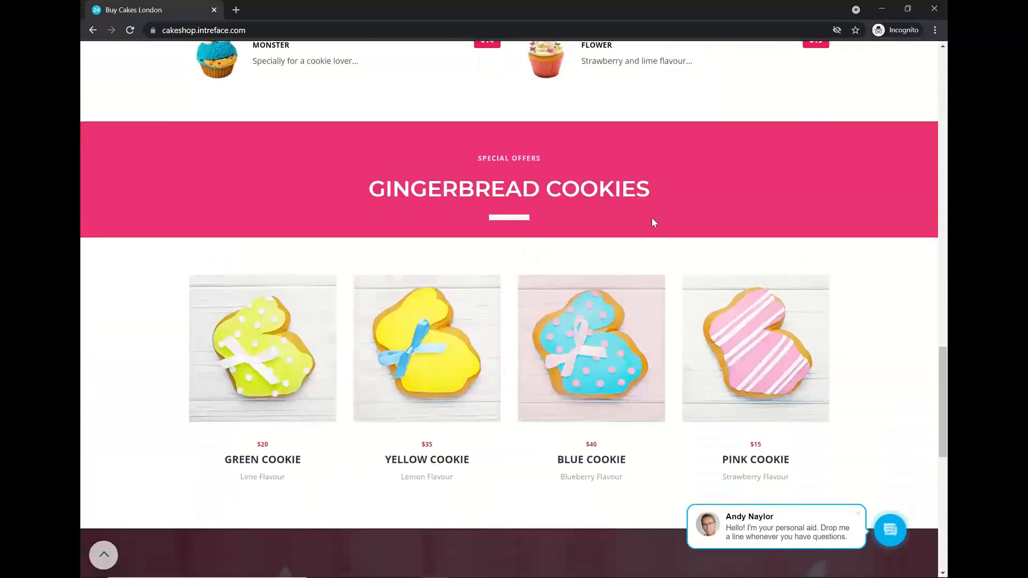
{"action": "scroll", "coordinate": [652, 218], "scroll_direction": "down", "scroll_amount": 5}
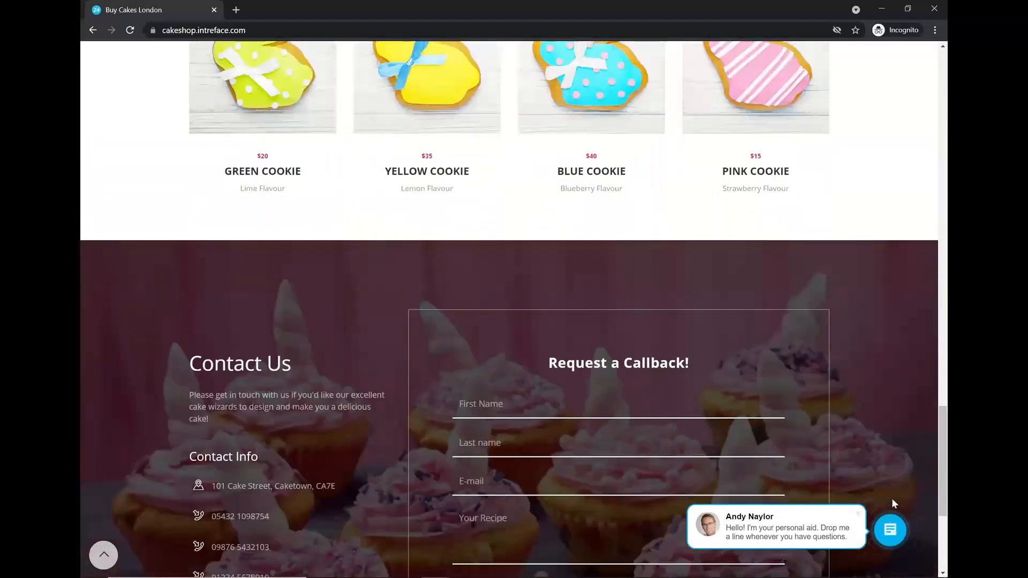
{"action": "scroll", "coordinate": [892, 522], "scroll_direction": "up", "scroll_amount": 5}
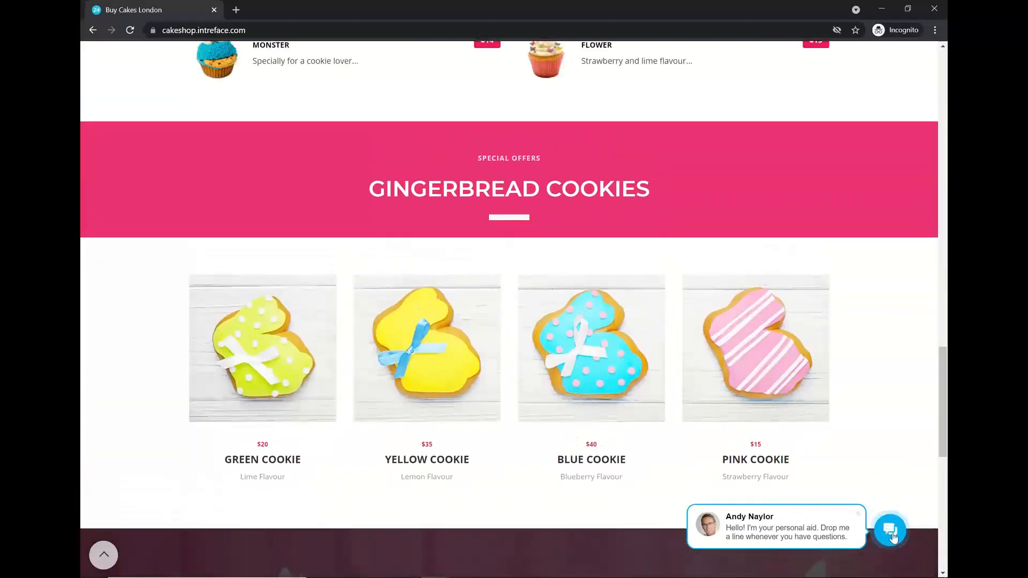
Send 'Hello. I am interested in purchasing a cookie' via the site's live chat, then return to Bitrix24.
{"action": "left_click", "coordinate": [892, 535]}
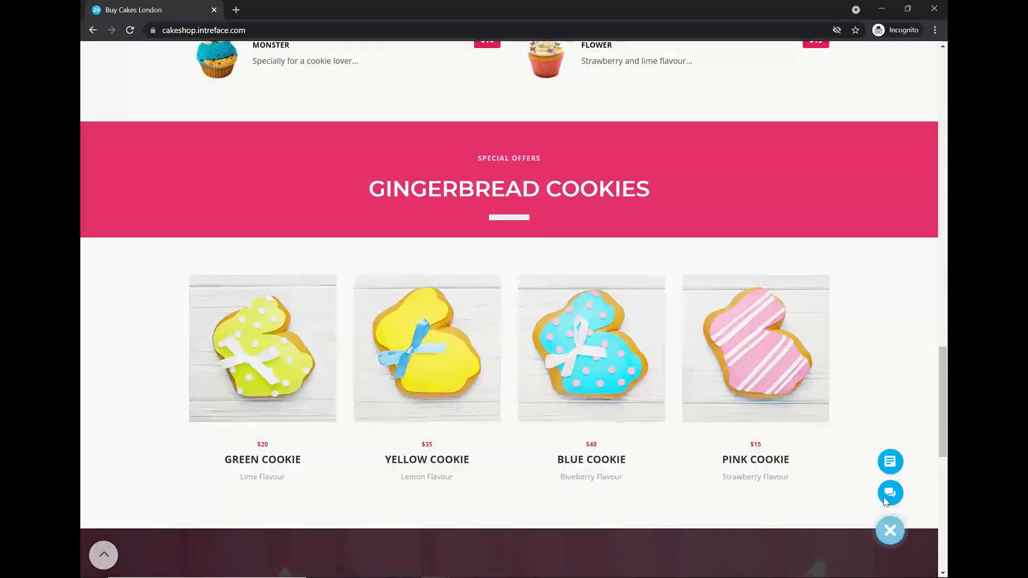
{"action": "left_click", "coordinate": [888, 511]}
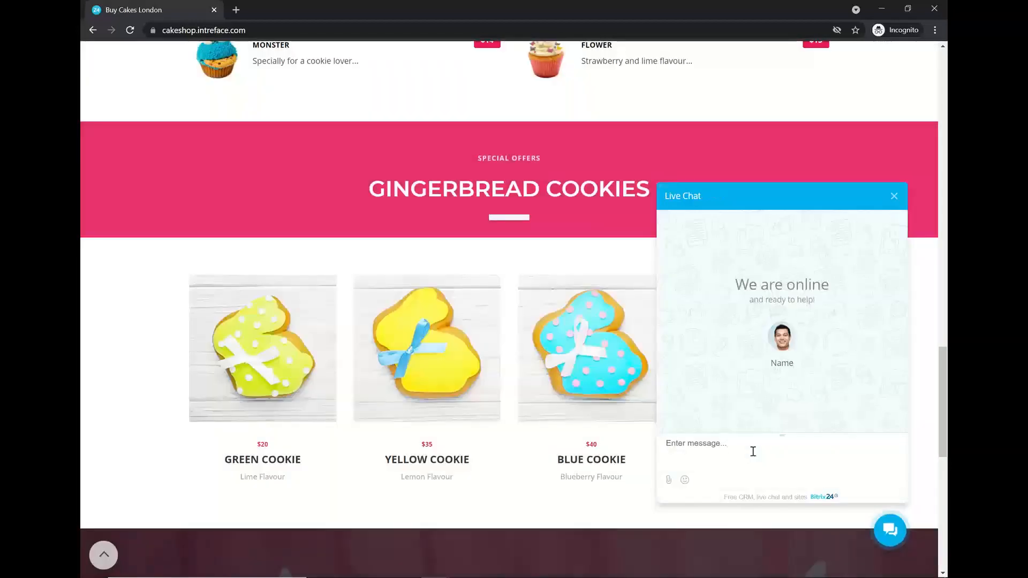
{"action": "type", "text": "Hello"}
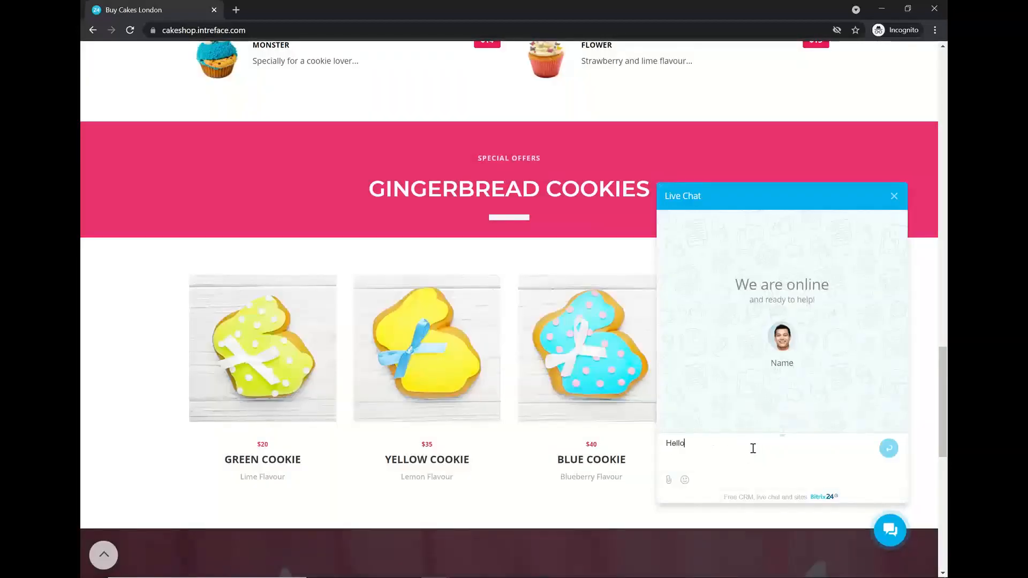
{"action": "type", "text": ". I am interested in purchasing a cookie"}
{"action": "key", "text": "Return"}
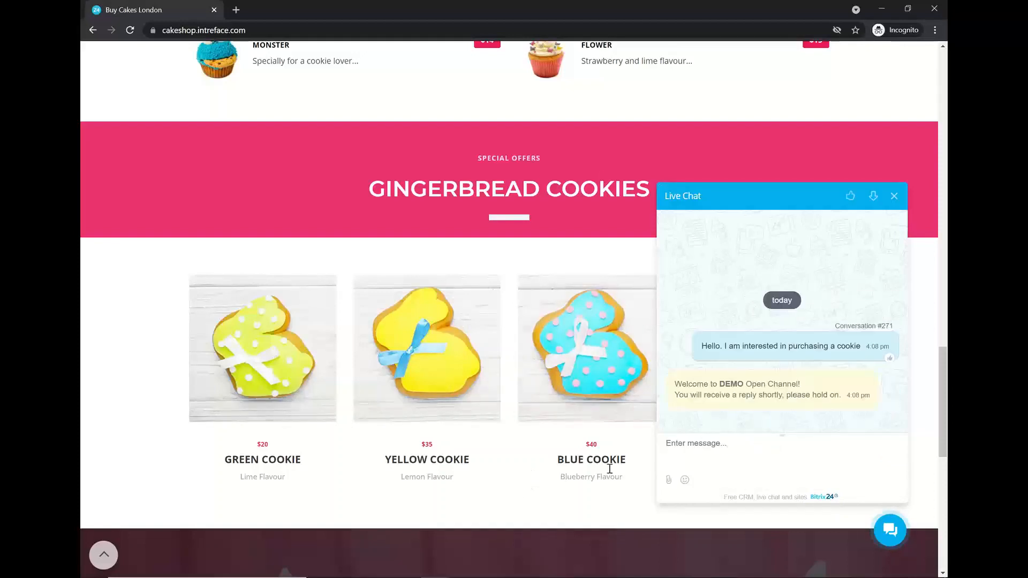
{"action": "key", "text": "alt+Tab"}
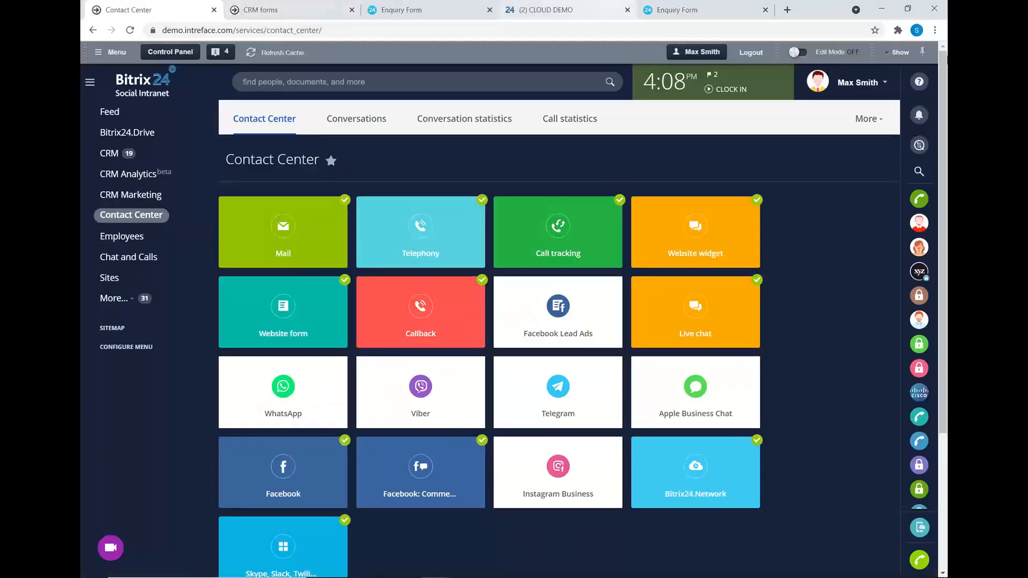
Reply 'Great, which flavour would you like?' to Blue guest #29 in the CLOUD DEMO chat.
{"action": "left_click", "coordinate": [553, 12]}
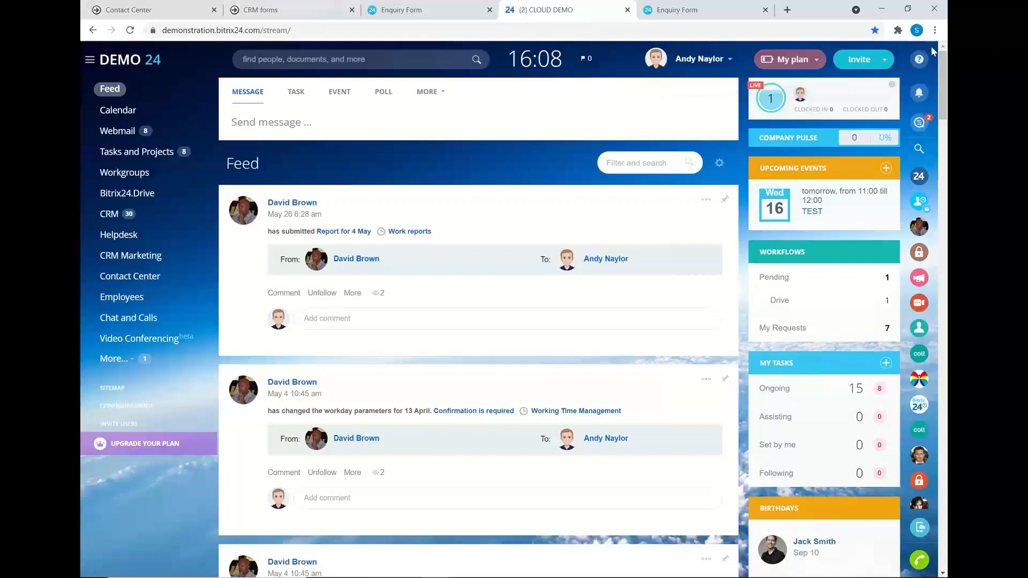
{"action": "left_click", "coordinate": [919, 122]}
{"action": "left_click", "coordinate": [392, 110]}
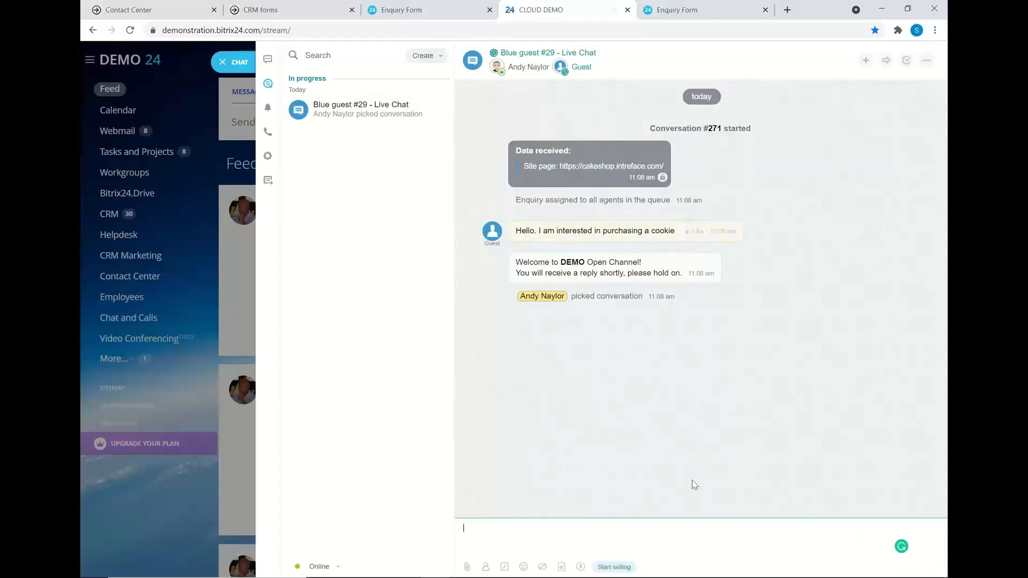
{"action": "type", "text": "Great, which flavour would you l"}
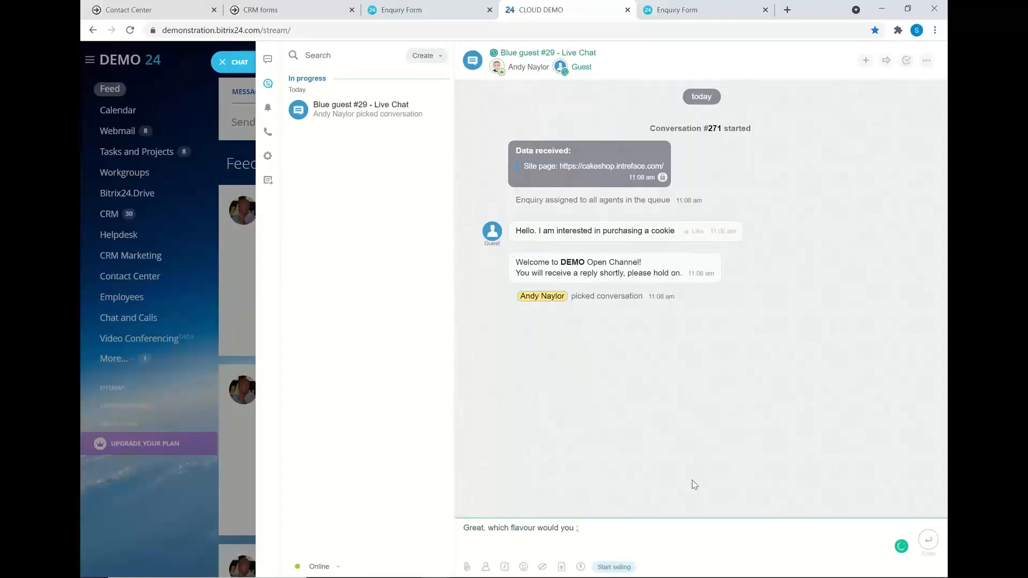
{"action": "type", "text": "ike?"}
{"action": "key", "text": "Return"}
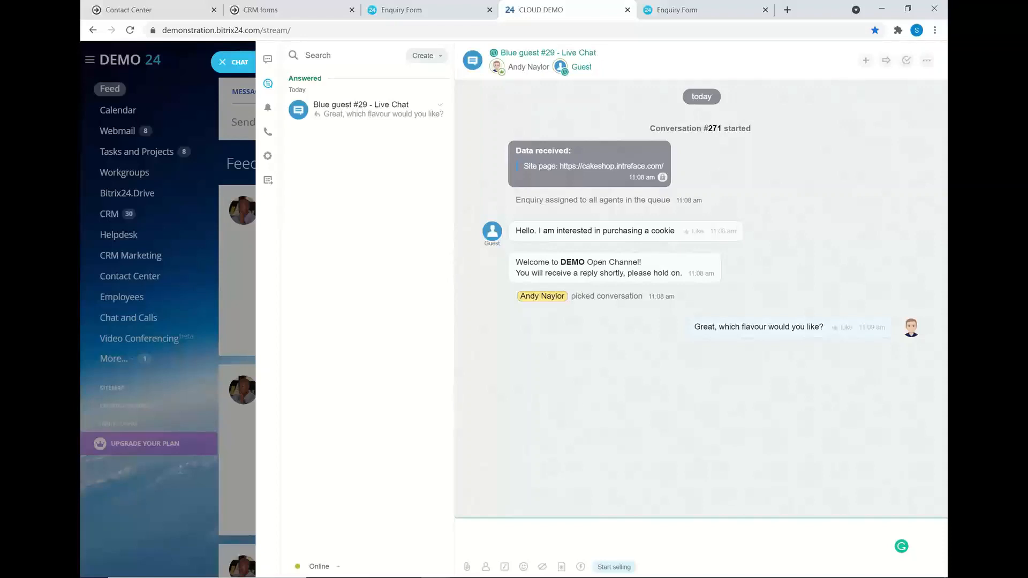
Submit the visitor's e-mail and phone number in the Cake&Co chat form, then return to CLOUD DEMO.
{"action": "mouse_move", "coordinate": [436, 567]}
{"action": "left_click", "coordinate": [548, 522]}
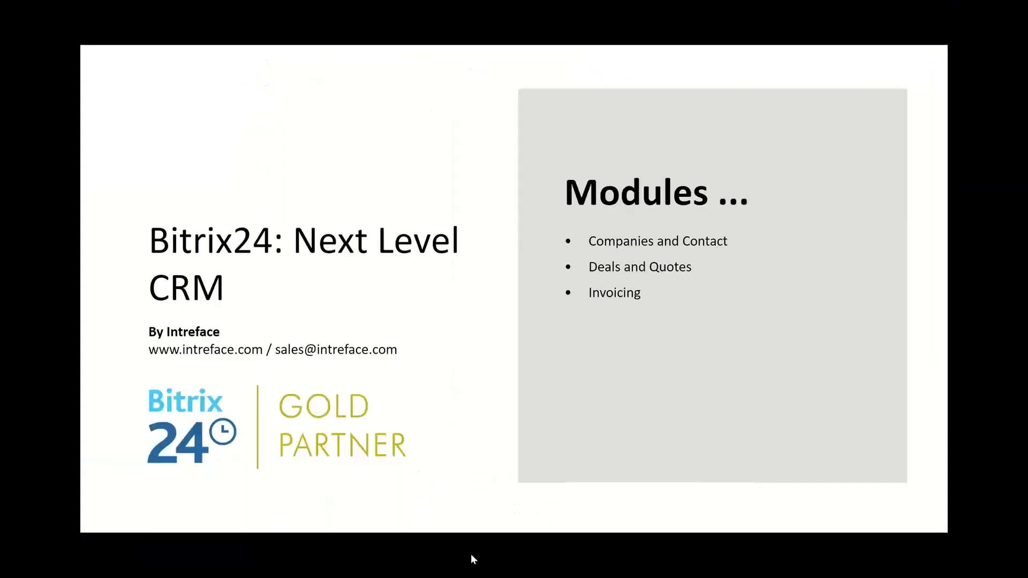
{"action": "key", "text": "alt+Tab"}
{"action": "key", "text": "alt+Tab"}
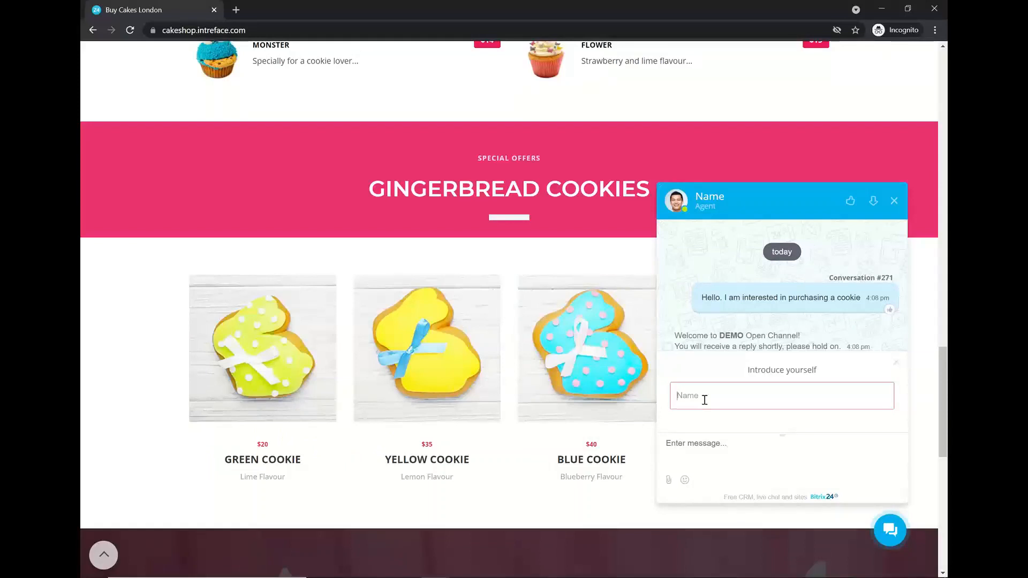
{"action": "type", "text": "Dane"}
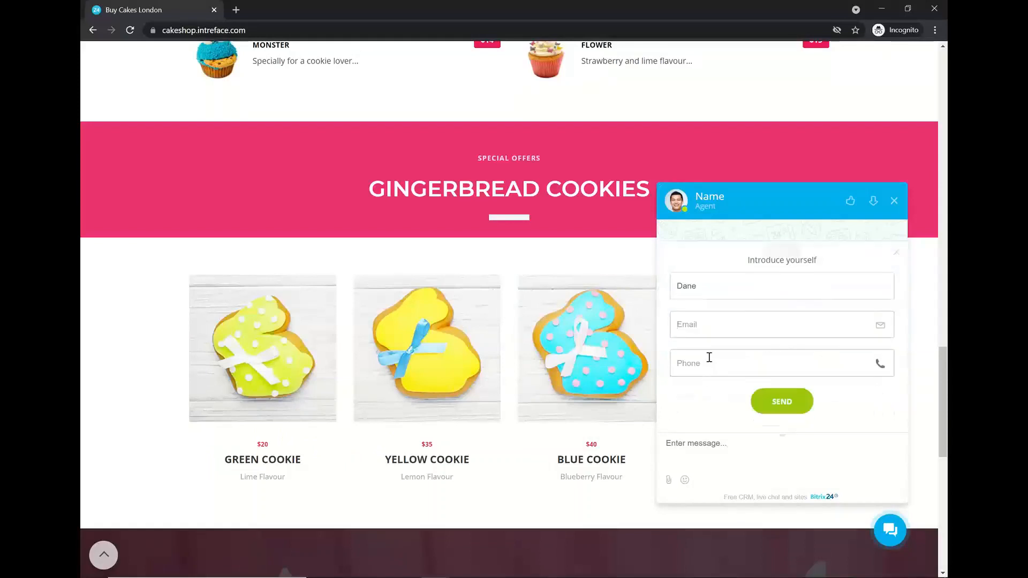
{"action": "left_click", "coordinate": [705, 367]}
{"action": "type", "text": "12345"}
{"action": "type", "text": "678"}
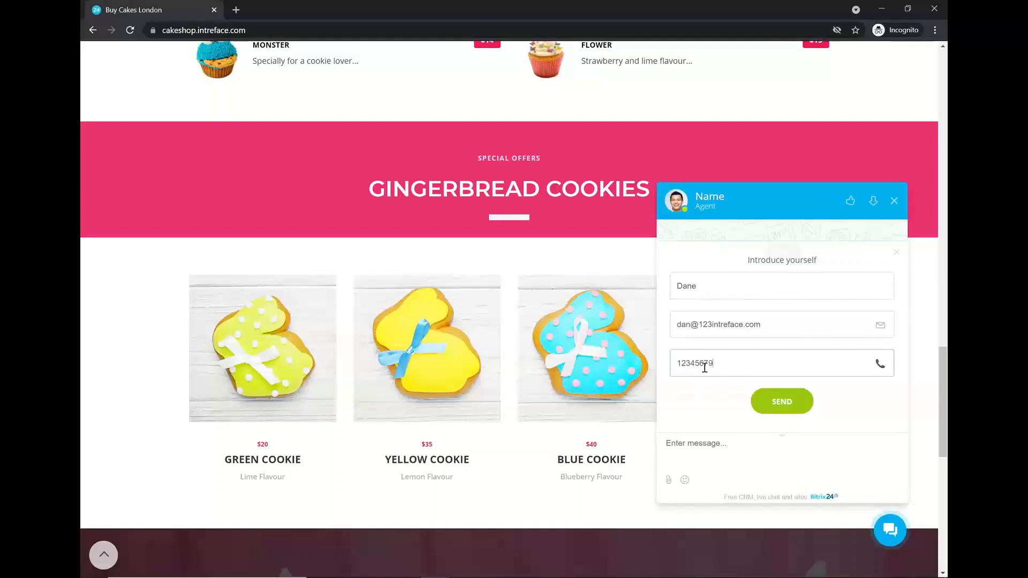
{"action": "left_click", "coordinate": [787, 403]}
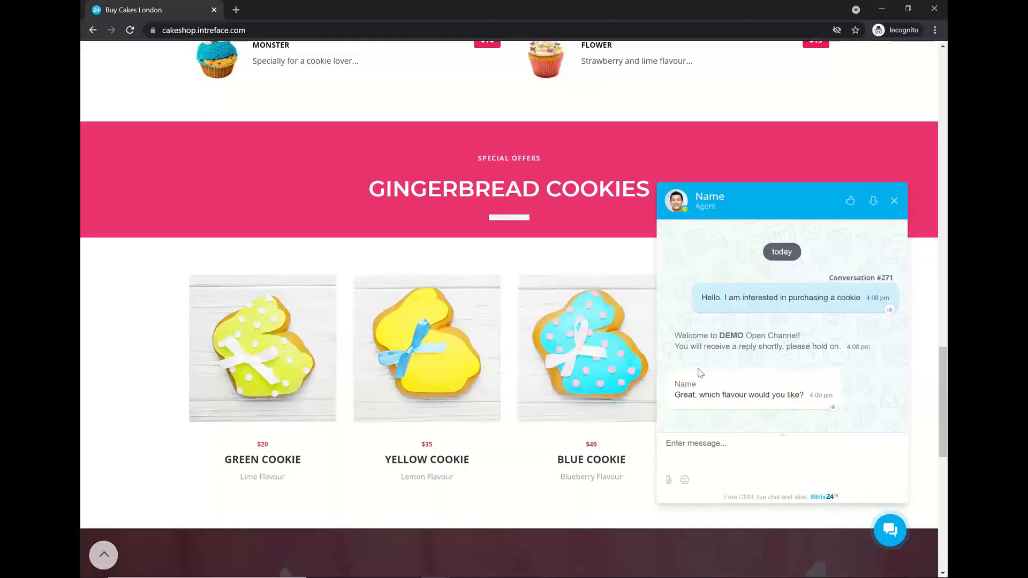
{"action": "key", "text": "alt+Tab"}
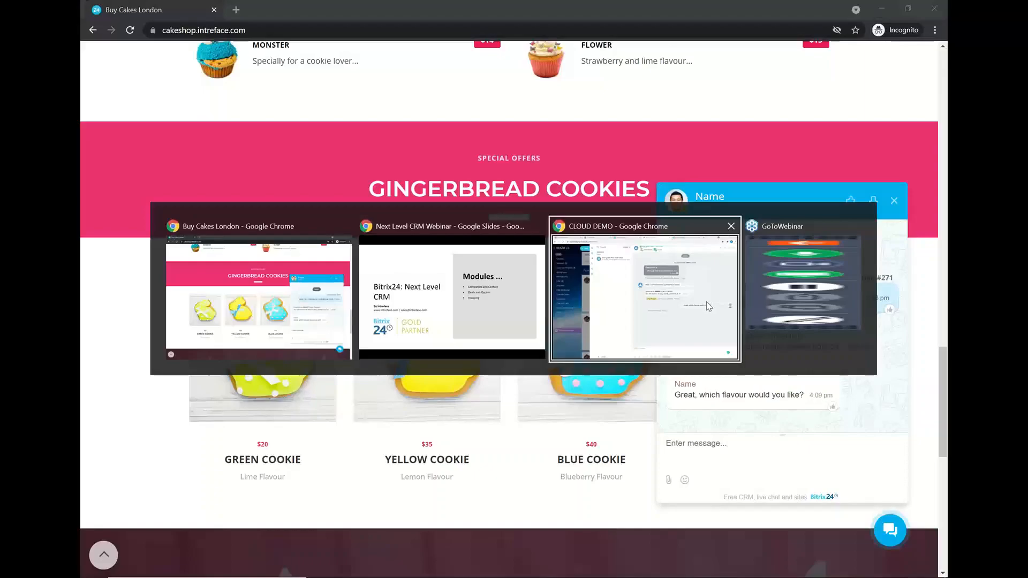
{"action": "left_click", "coordinate": [705, 301]}
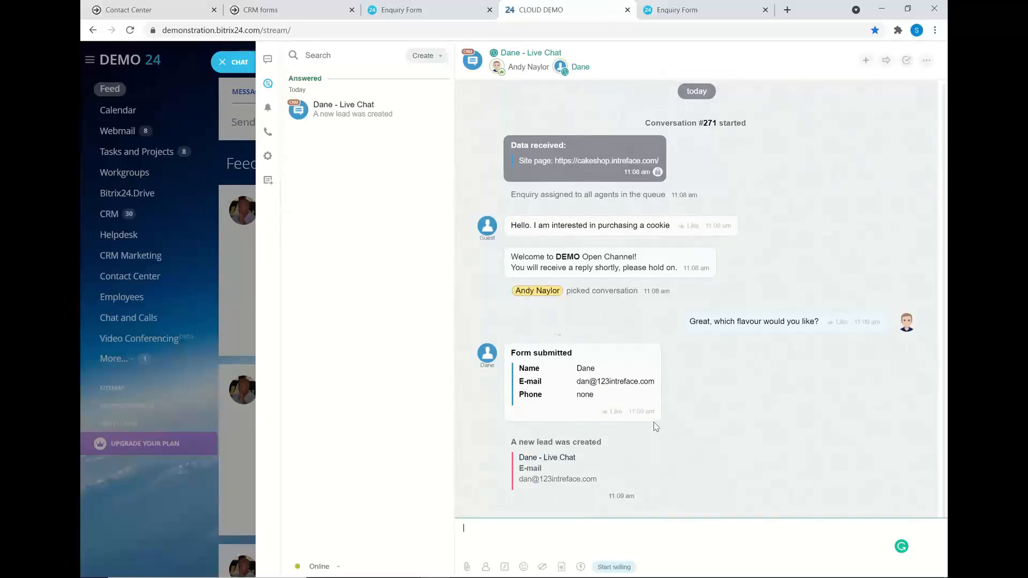
Open the lead created from the live chat, review it, then close the chat back to the Feed.
{"action": "left_click", "coordinate": [547, 460]}
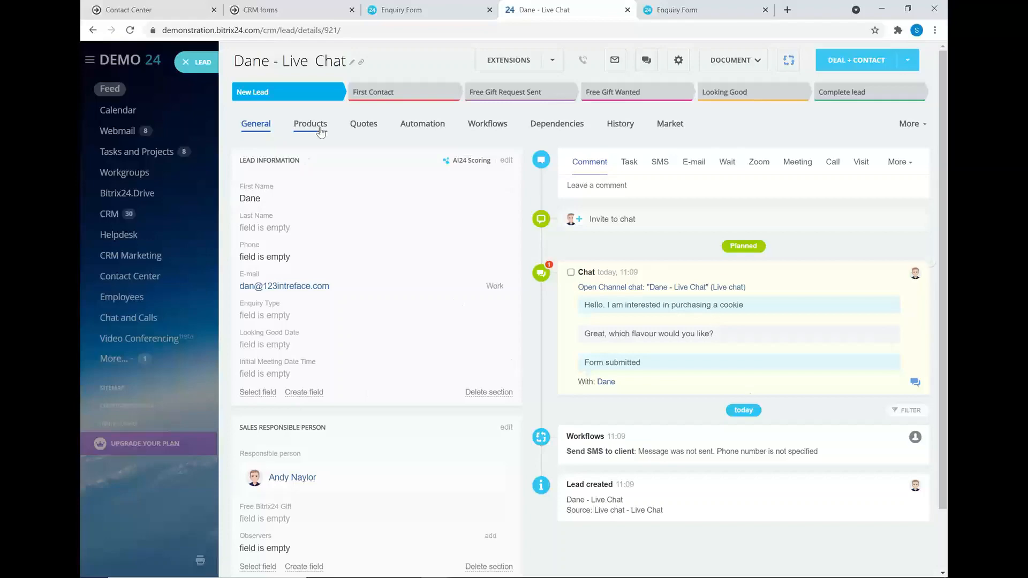
{"action": "left_click", "coordinate": [189, 70]}
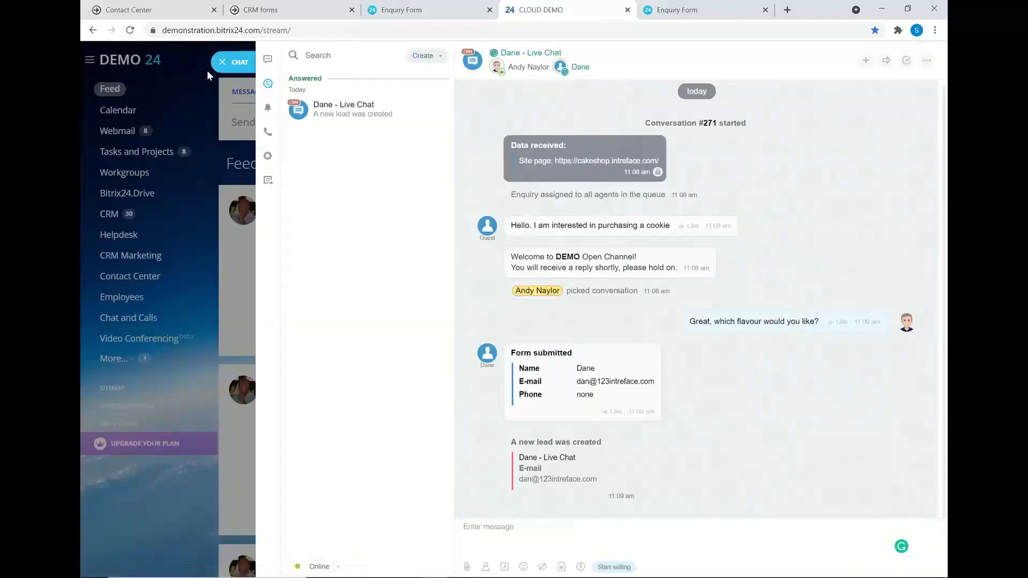
{"action": "left_click", "coordinate": [229, 69]}
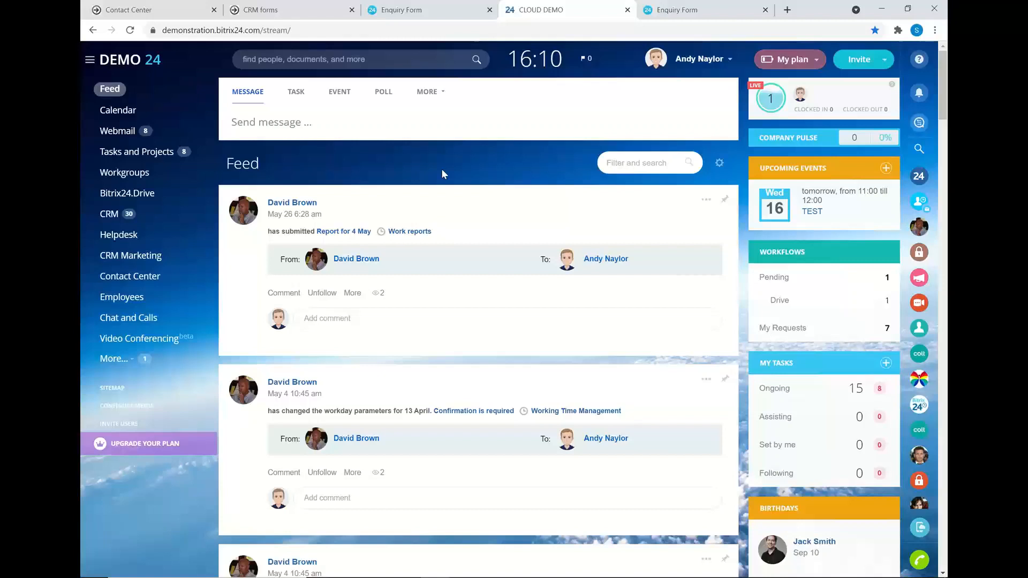
On the CRM web forms page, open the Enquiry Form card in edit mode.
{"action": "left_click", "coordinate": [289, 13]}
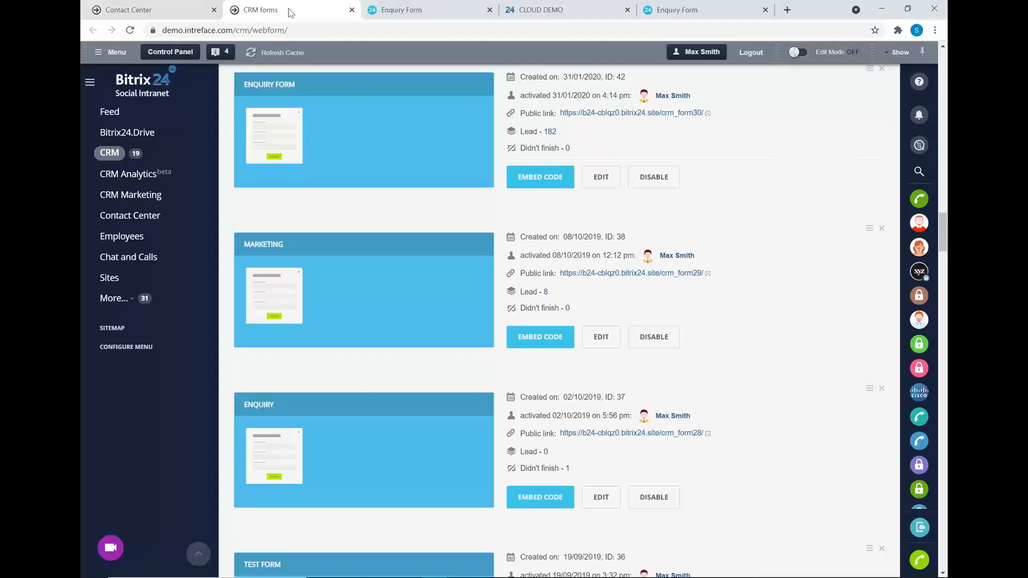
{"action": "left_click", "coordinate": [601, 177]}
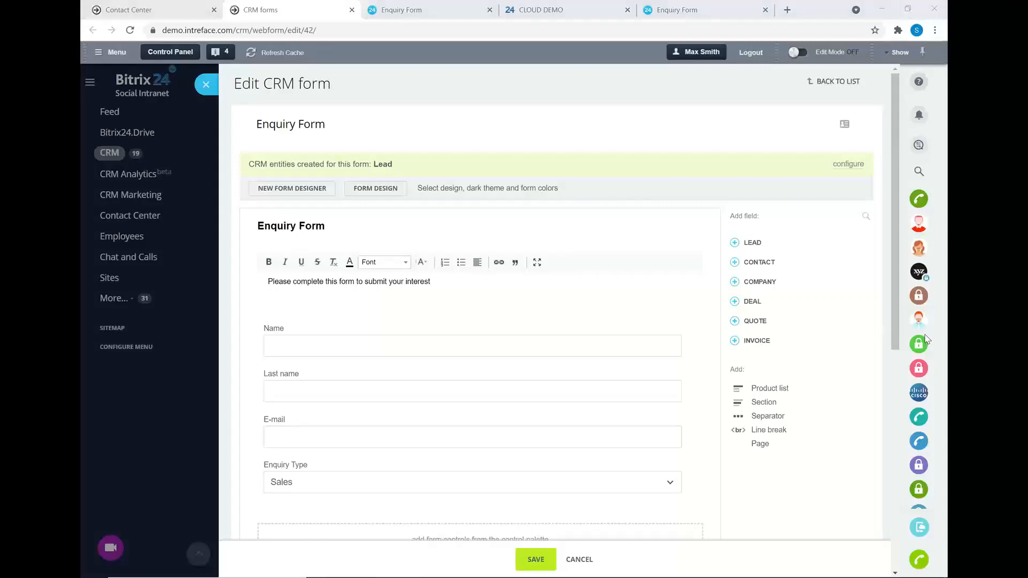
{"action": "scroll", "coordinate": [450, 271], "scroll_direction": "down", "scroll_amount": 1}
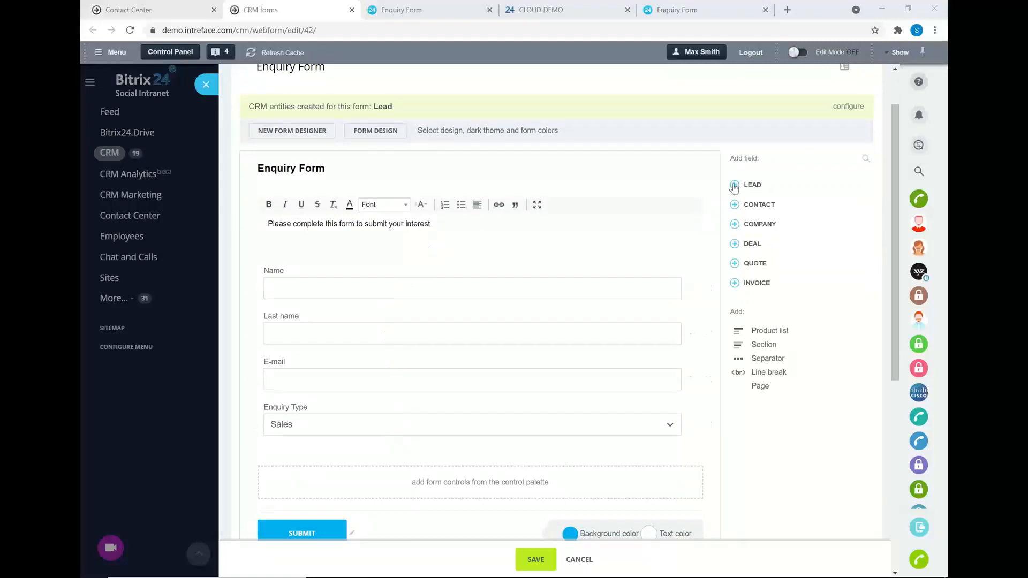
{"action": "left_click", "coordinate": [734, 185]}
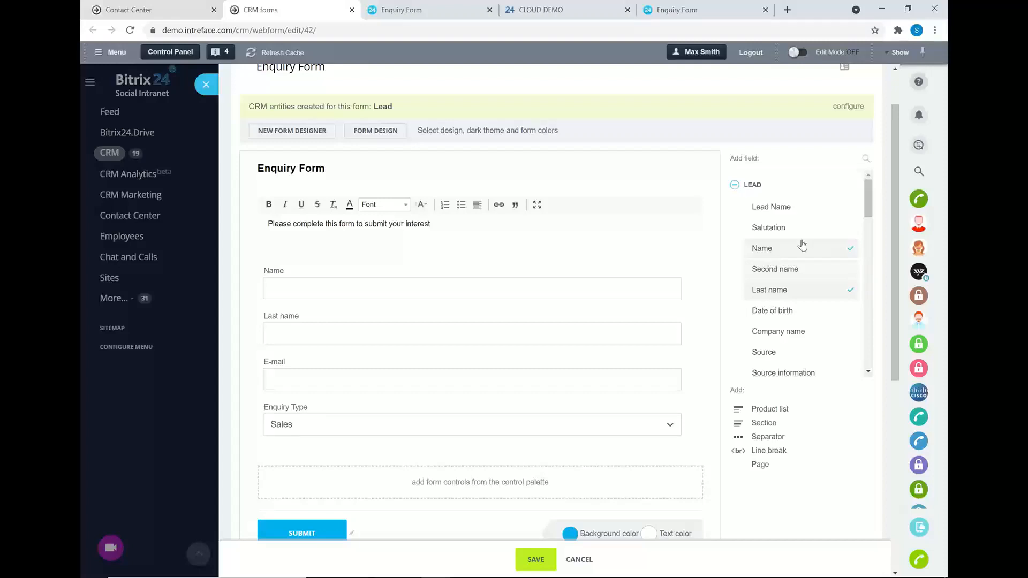
{"action": "left_click", "coordinate": [735, 185]}
{"action": "scroll", "coordinate": [576, 248], "scroll_direction": "down", "scroll_amount": 2}
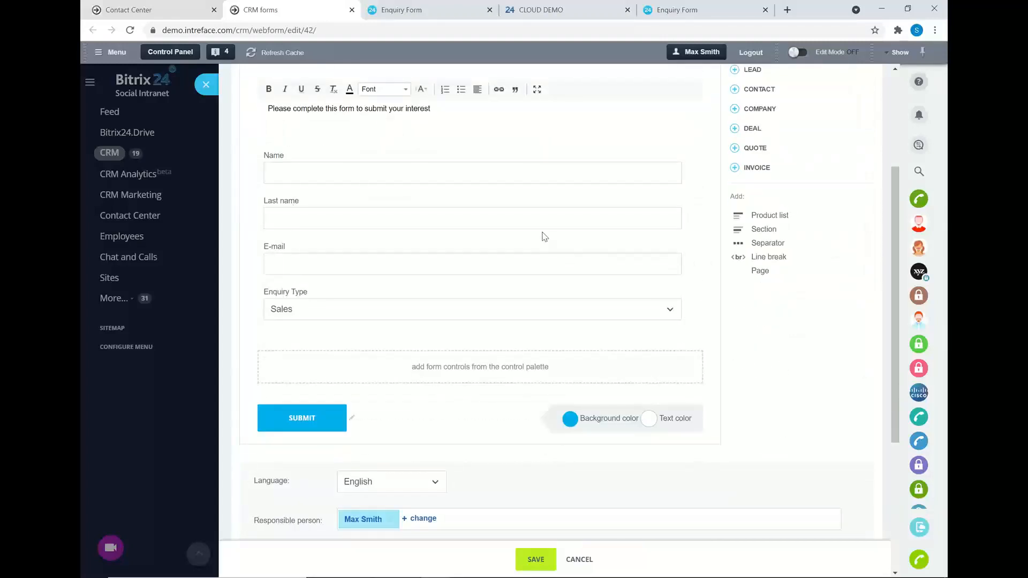
{"action": "left_click", "coordinate": [528, 316]}
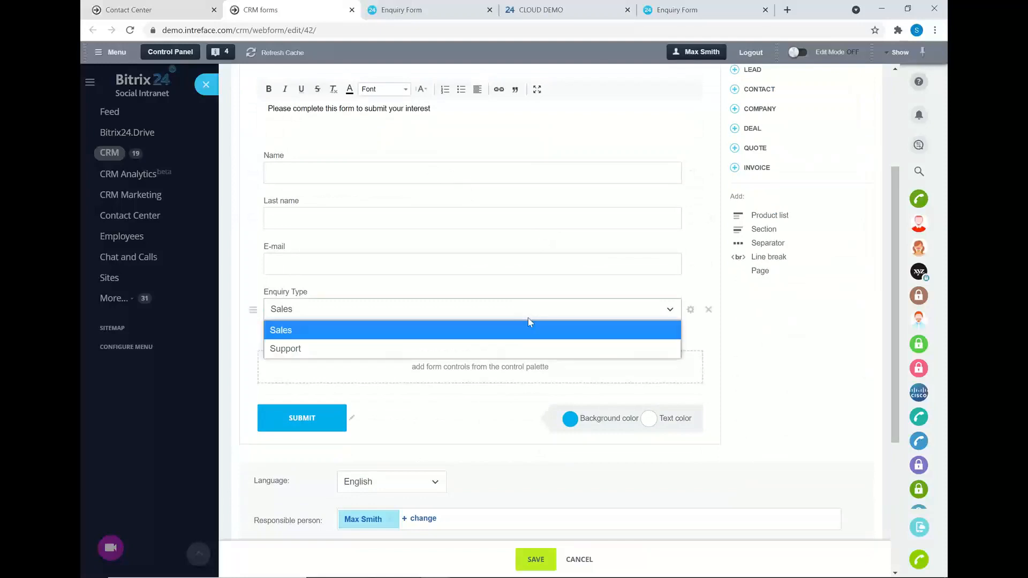
{"action": "left_click", "coordinate": [779, 358]}
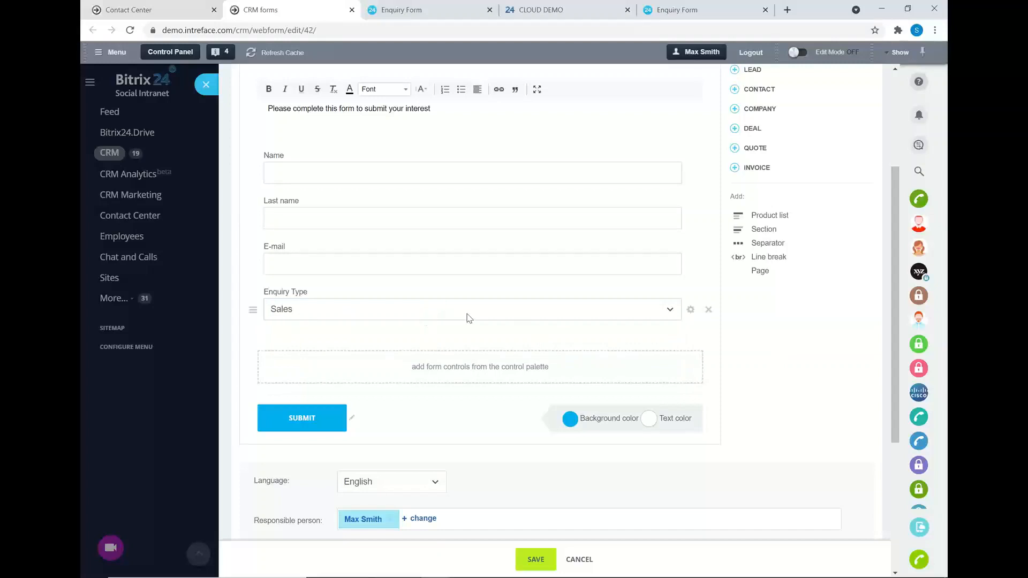
{"action": "scroll", "coordinate": [477, 319], "scroll_direction": "down", "scroll_amount": 1}
{"action": "scroll", "coordinate": [422, 306], "scroll_direction": "down", "scroll_amount": 2}
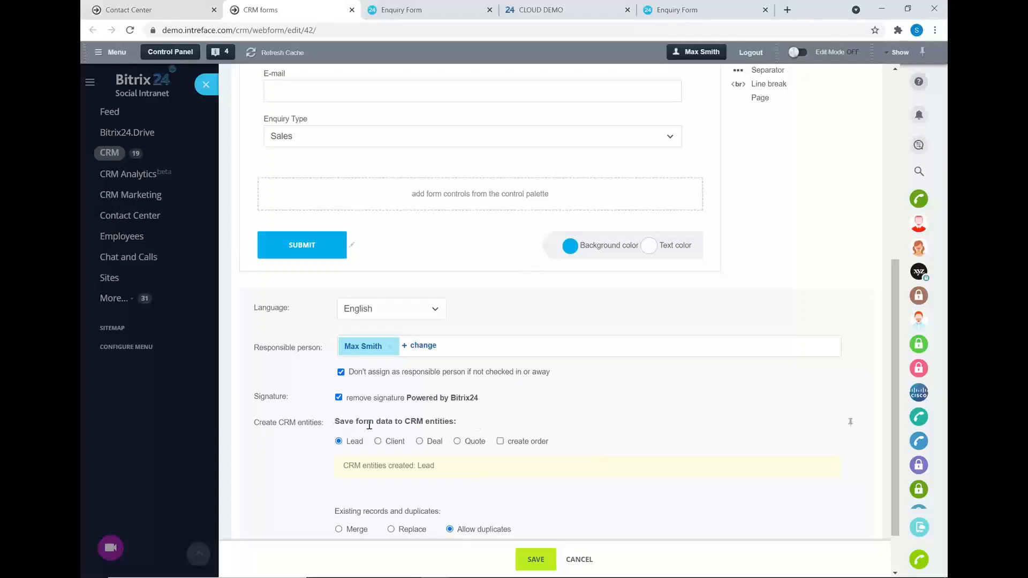
{"action": "left_click_drag", "start_coordinate": [335, 421], "coordinate": [452, 420]}
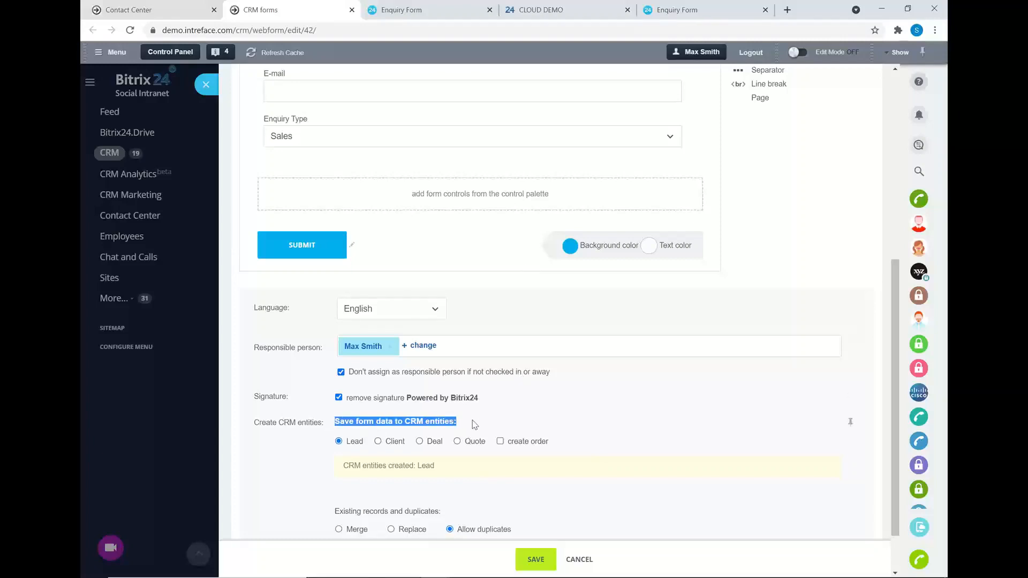
{"action": "left_click", "coordinate": [426, 419]}
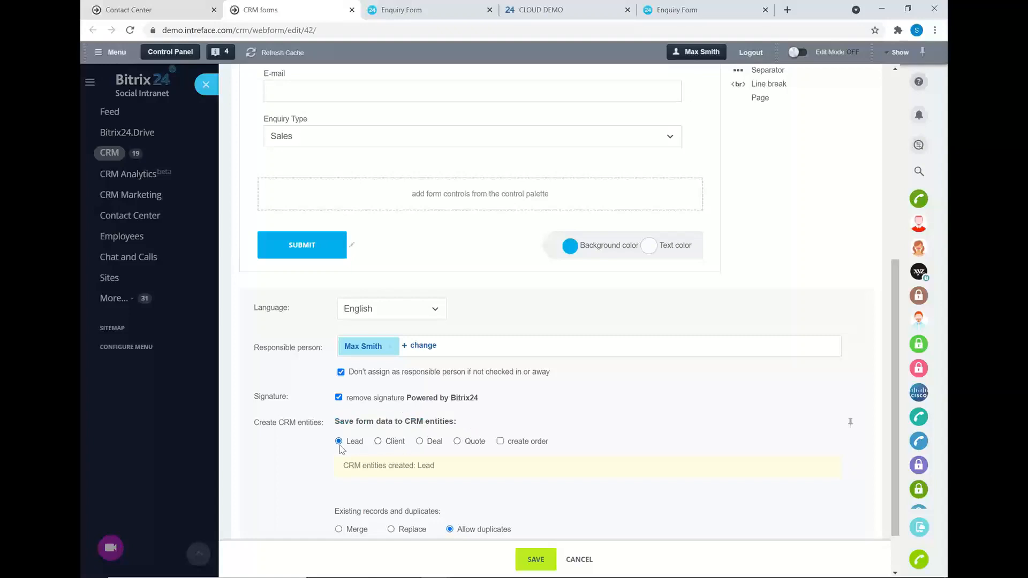
{"action": "scroll", "coordinate": [346, 450], "scroll_direction": "down", "scroll_amount": 1}
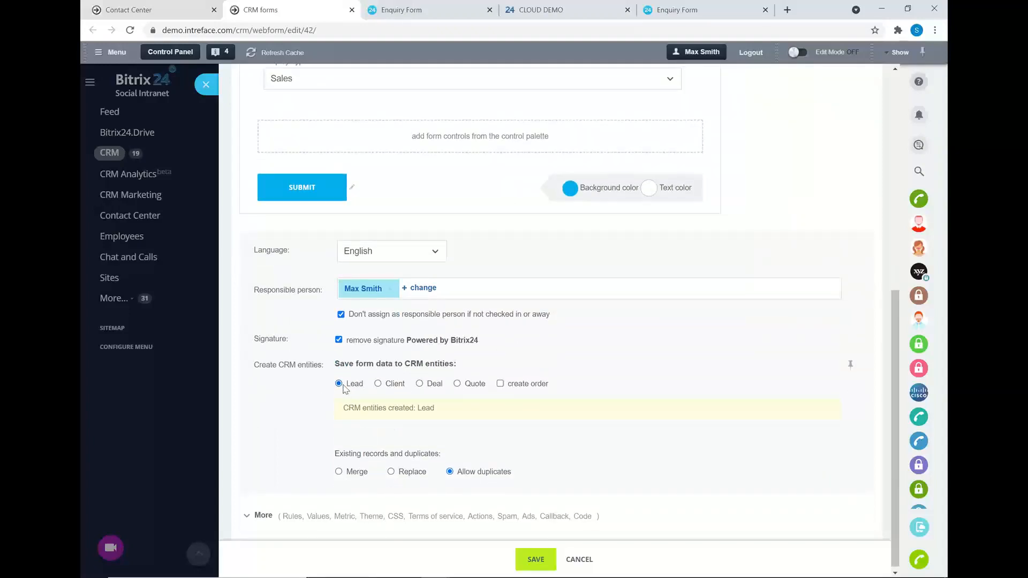
{"action": "left_click", "coordinate": [419, 384]}
{"action": "left_click", "coordinate": [408, 459]}
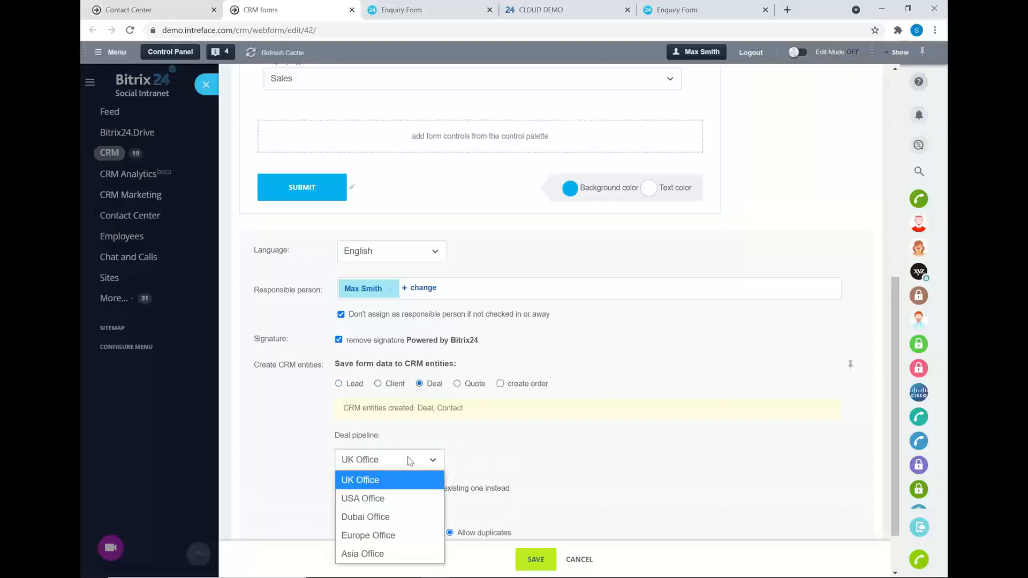
{"action": "left_click", "coordinate": [414, 480]}
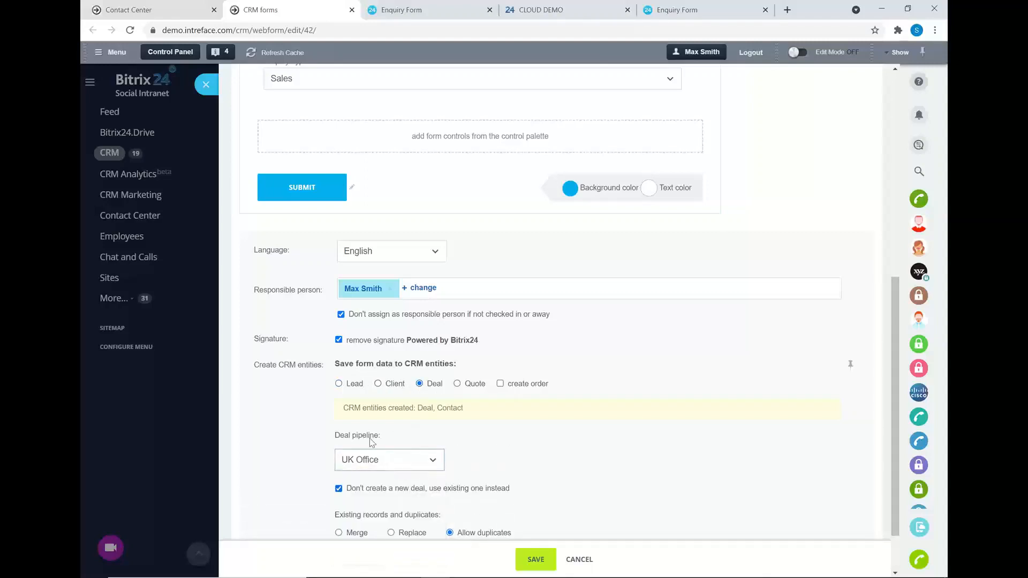
{"action": "left_click", "coordinate": [339, 384]}
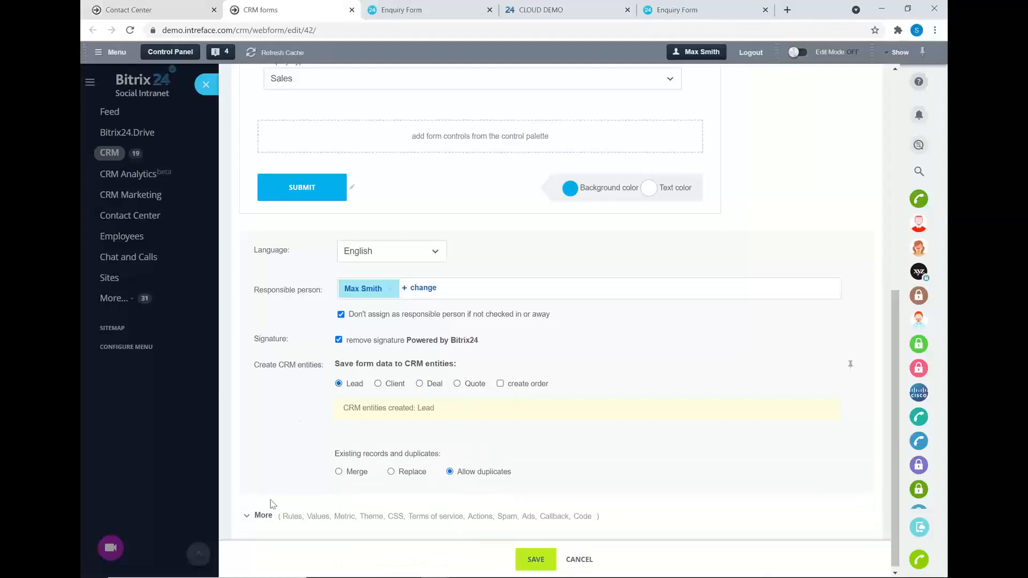
Inspect the Embedded and 'Button or link click' codes under Link and code, then open the public form.
{"action": "left_click", "coordinate": [261, 515]}
{"action": "scroll", "coordinate": [351, 404], "scroll_direction": "down", "scroll_amount": 2}
{"action": "scroll", "coordinate": [351, 405], "scroll_direction": "down", "scroll_amount": 7}
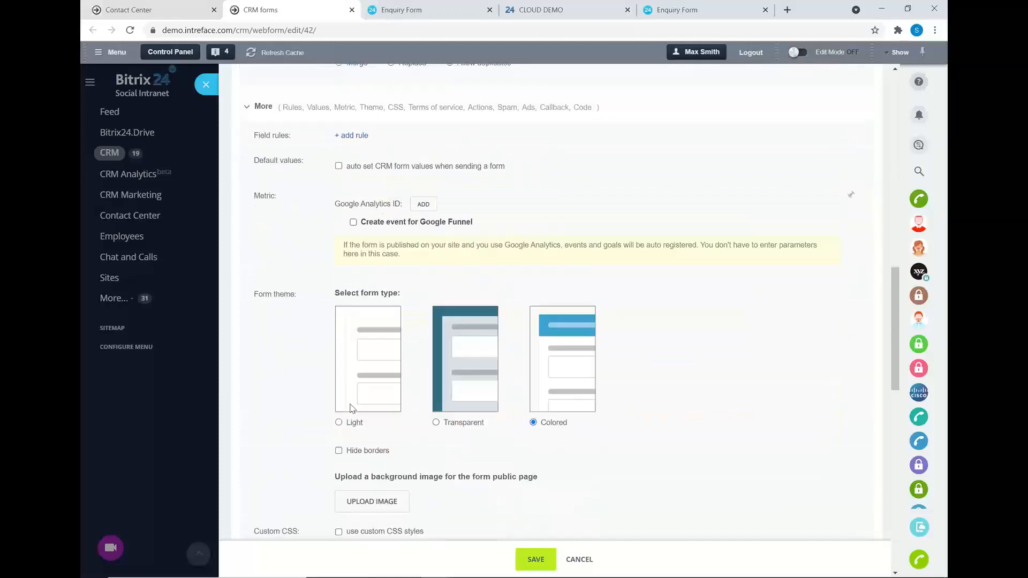
{"action": "scroll", "coordinate": [531, 321], "scroll_direction": "down", "scroll_amount": 6}
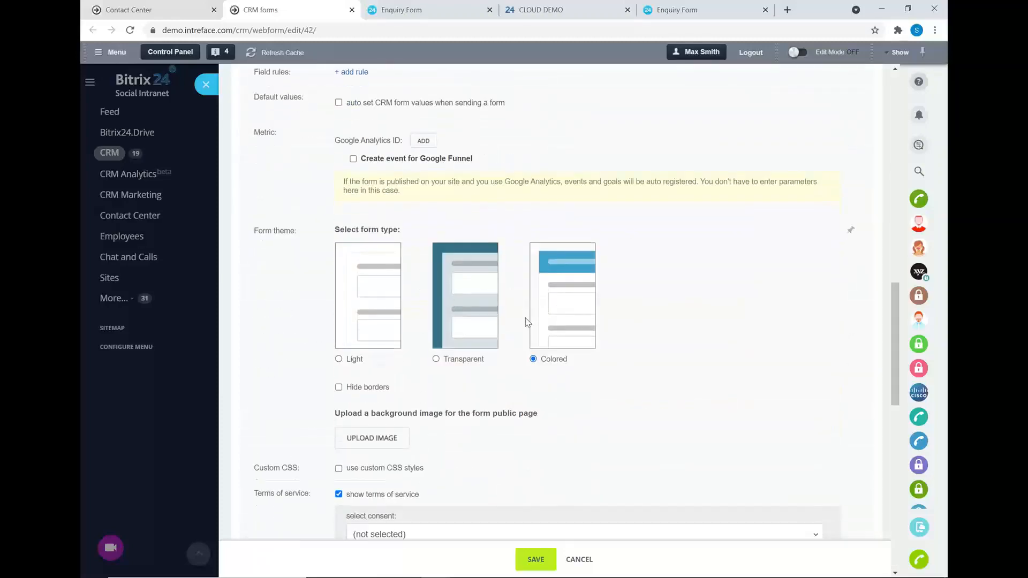
{"action": "scroll", "coordinate": [527, 278], "scroll_direction": "down", "scroll_amount": 6}
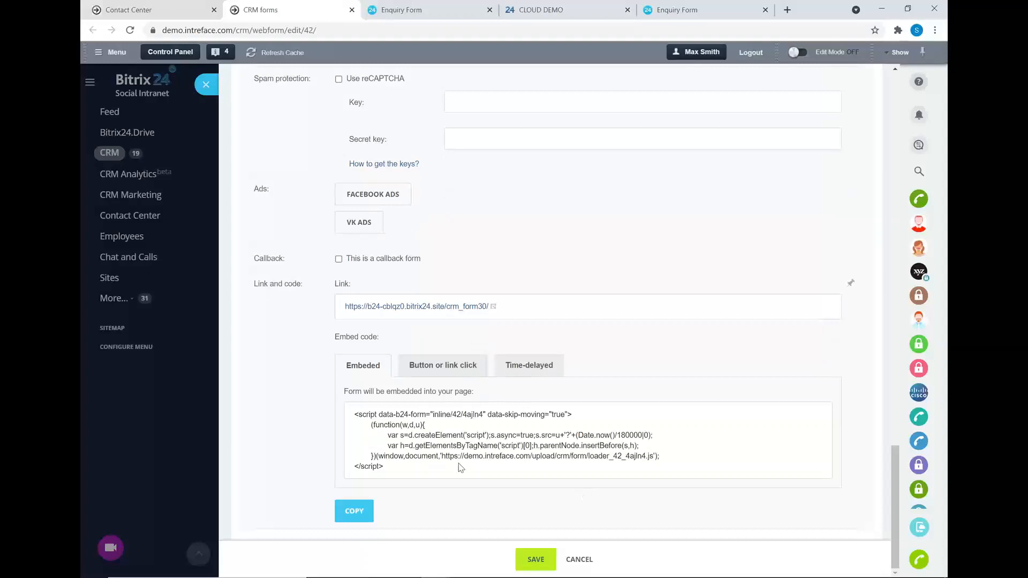
{"action": "left_click_drag", "start_coordinate": [393, 467], "coordinate": [346, 410]}
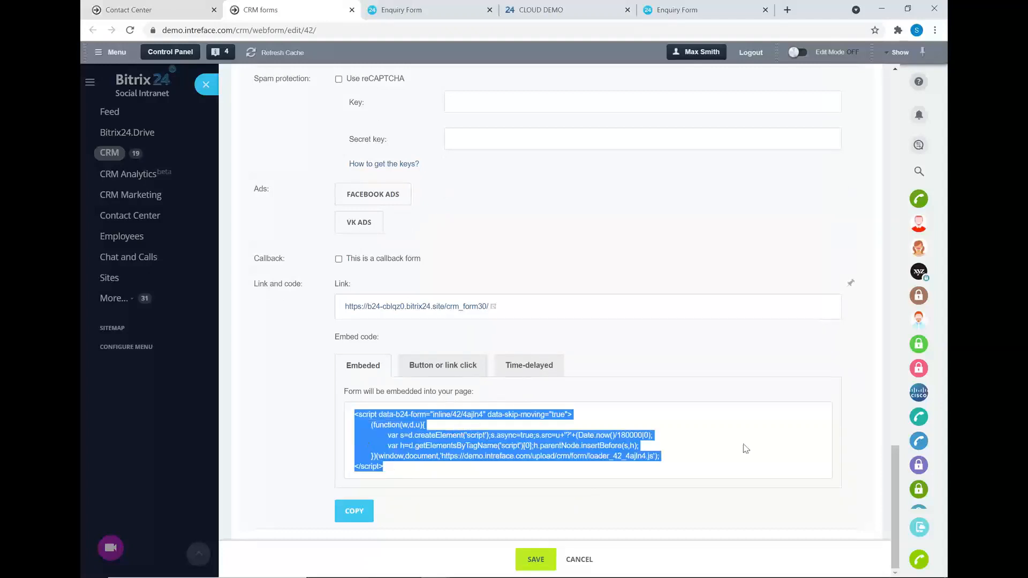
{"action": "left_click", "coordinate": [725, 384]}
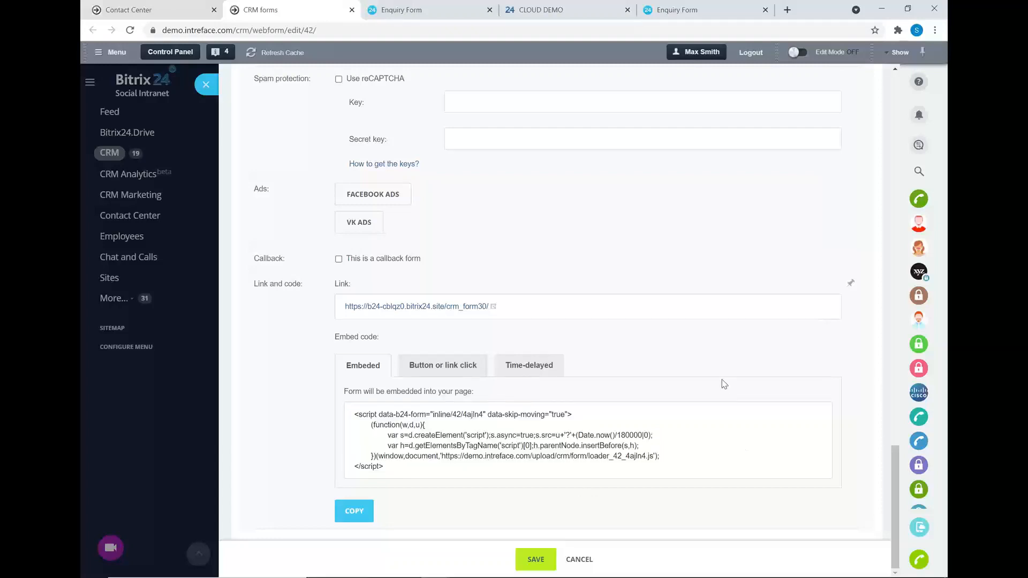
{"action": "left_click", "coordinate": [427, 365]}
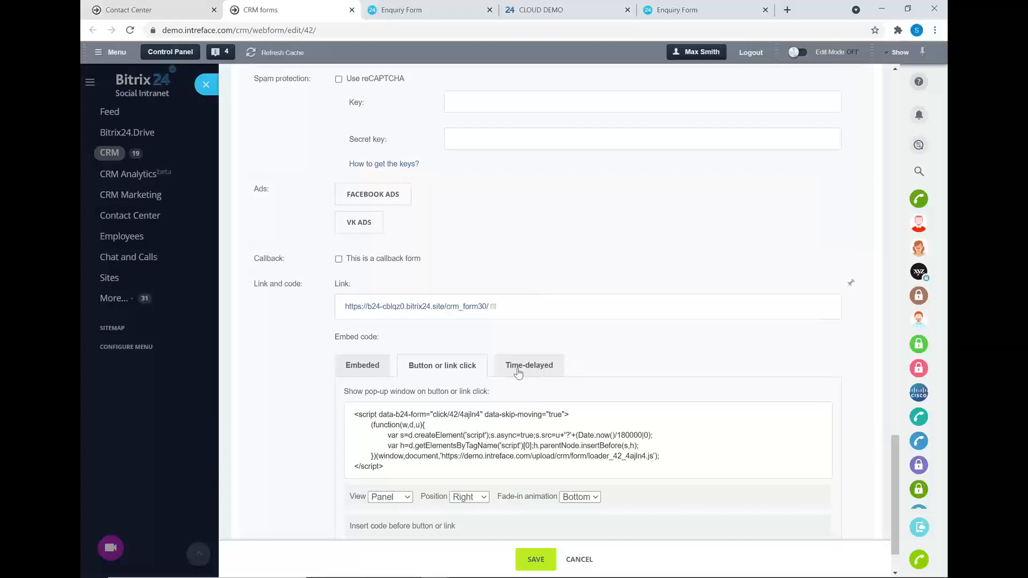
{"action": "left_click", "coordinate": [368, 364]}
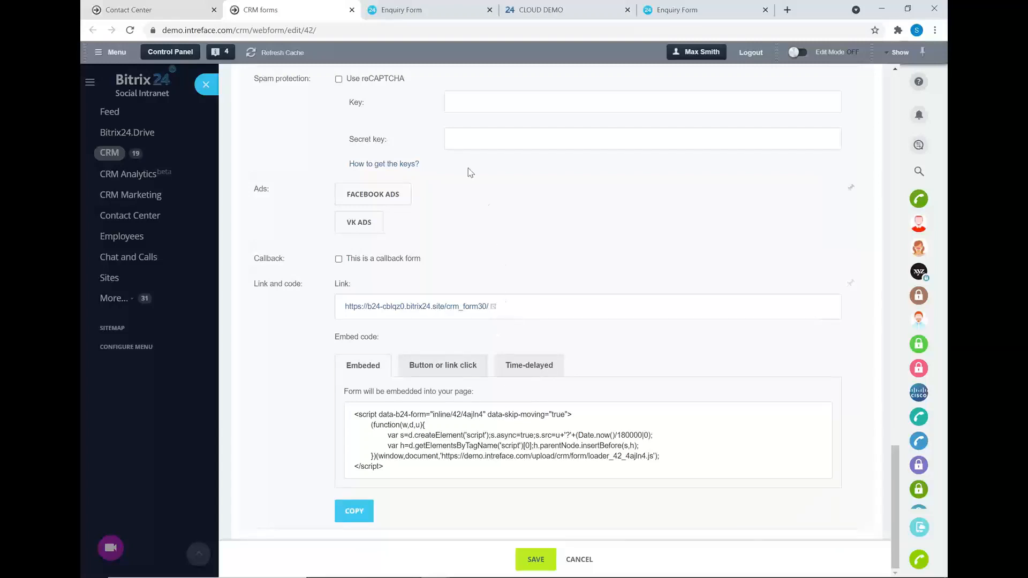
{"action": "left_click", "coordinate": [423, 8]}
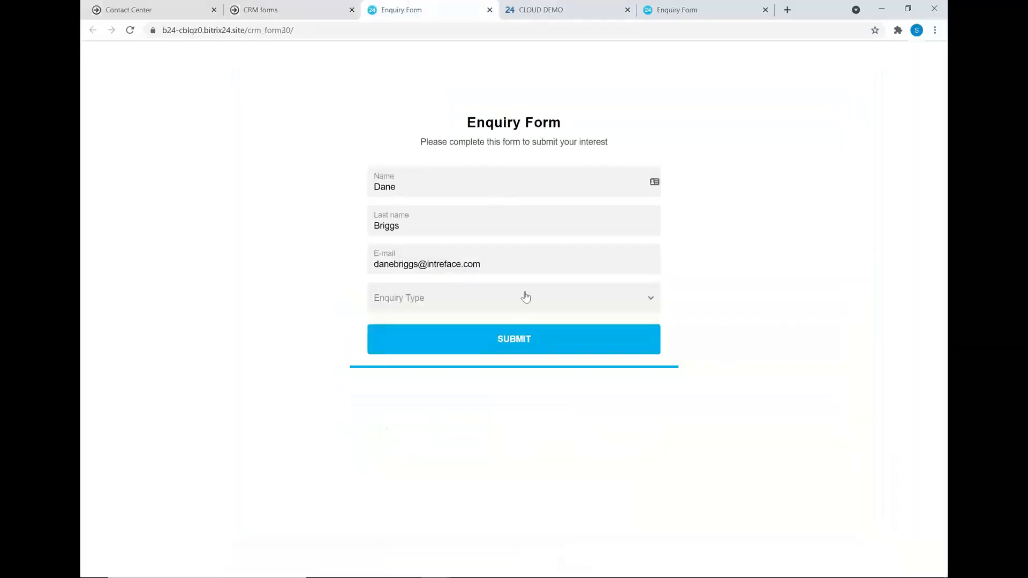
Set Enquiry Type to Sales, submit the form, and go back to the Contact Center tab.
{"action": "left_click", "coordinate": [510, 295]}
{"action": "left_click", "coordinate": [457, 326]}
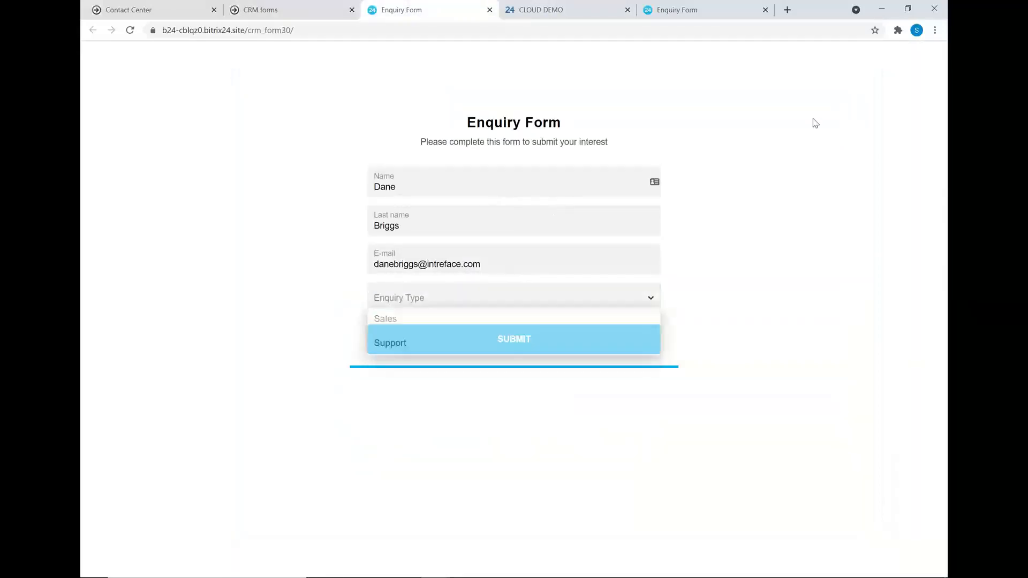
{"action": "left_click", "coordinate": [504, 339]}
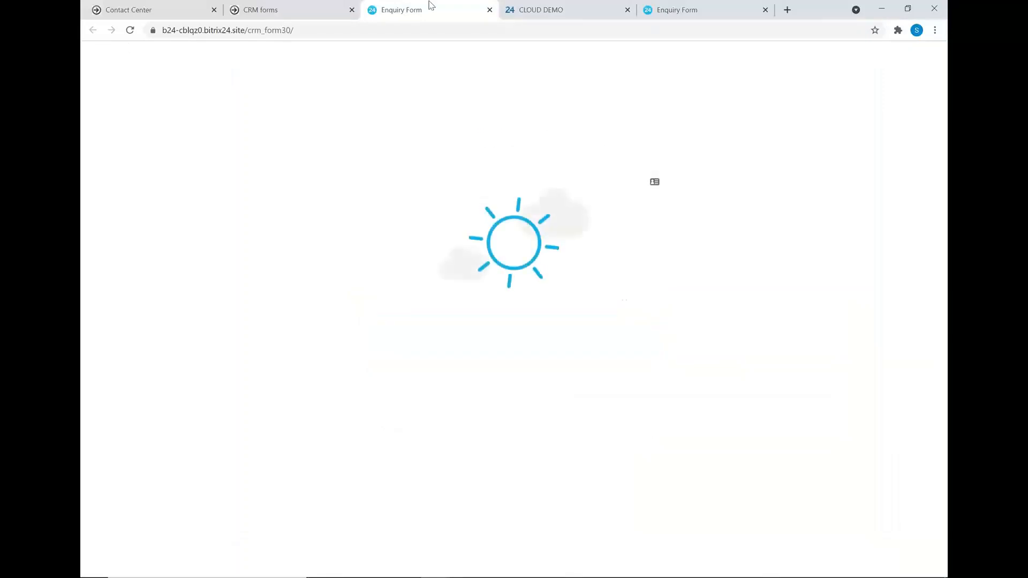
{"action": "left_click", "coordinate": [166, 10]}
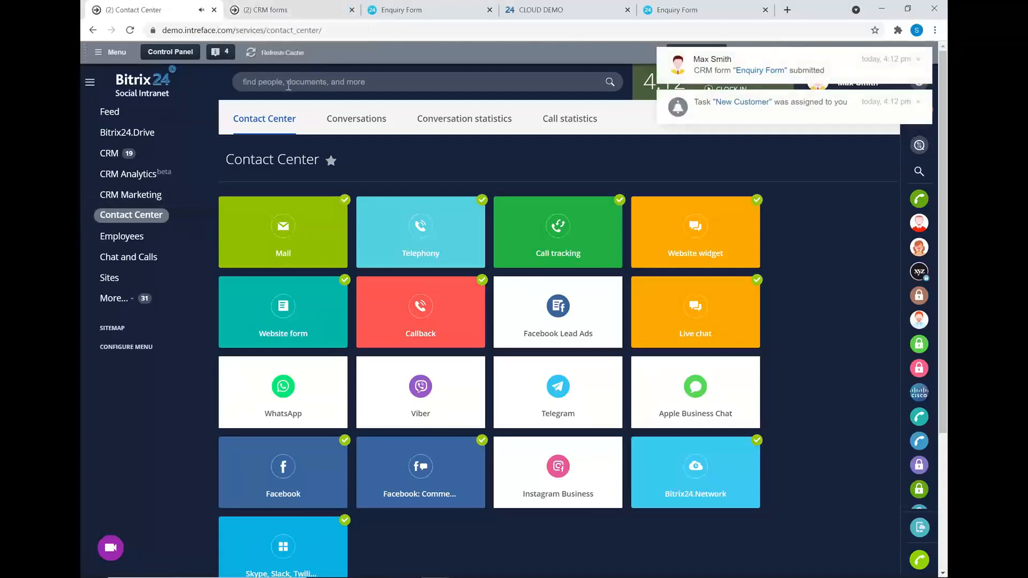
In the CRM Leads list, open the 'Complete CRM form Enquiry Form' lead.
{"action": "left_click", "coordinate": [114, 163]}
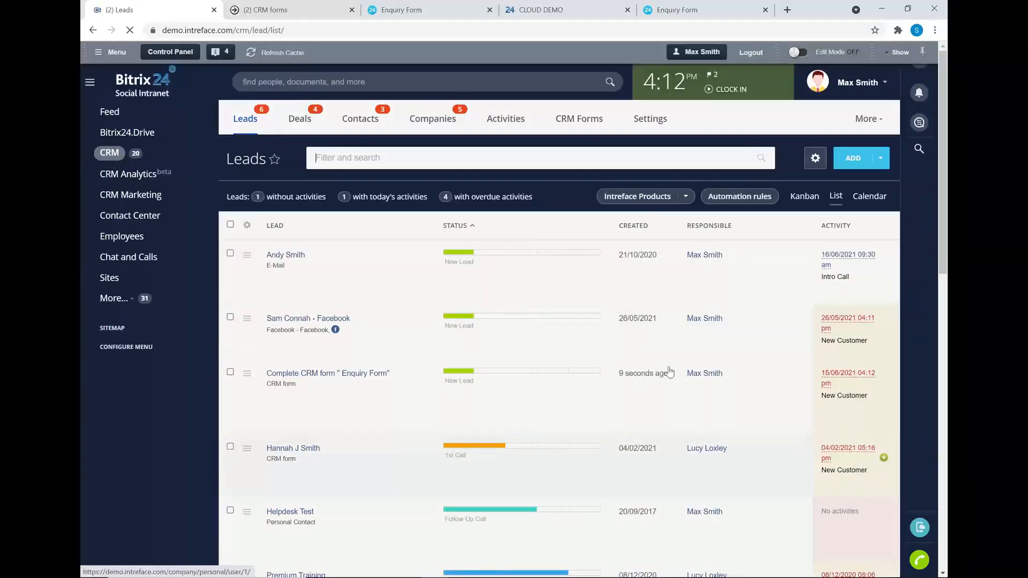
{"action": "left_click", "coordinate": [313, 377]}
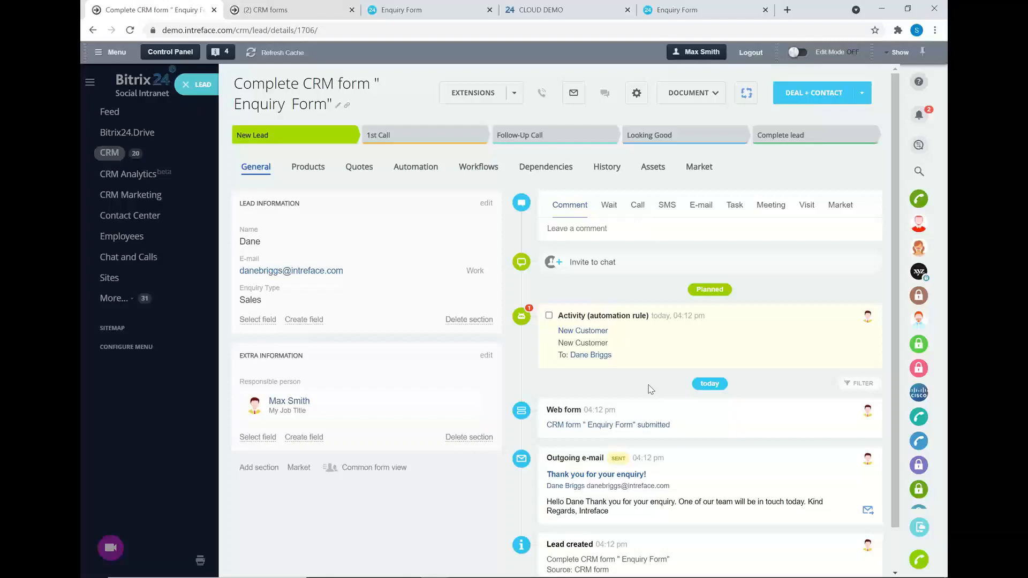
Close and delete the form-created lead, then go to the CRM Marketing Start page.
{"action": "left_click", "coordinate": [186, 86]}
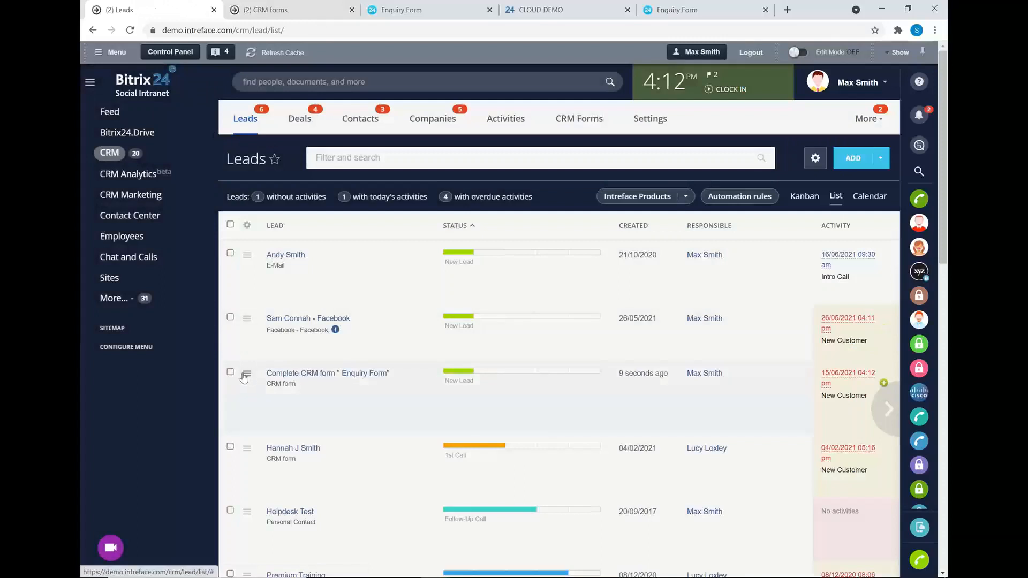
{"action": "left_click", "coordinate": [247, 376]}
{"action": "left_click", "coordinate": [275, 436]}
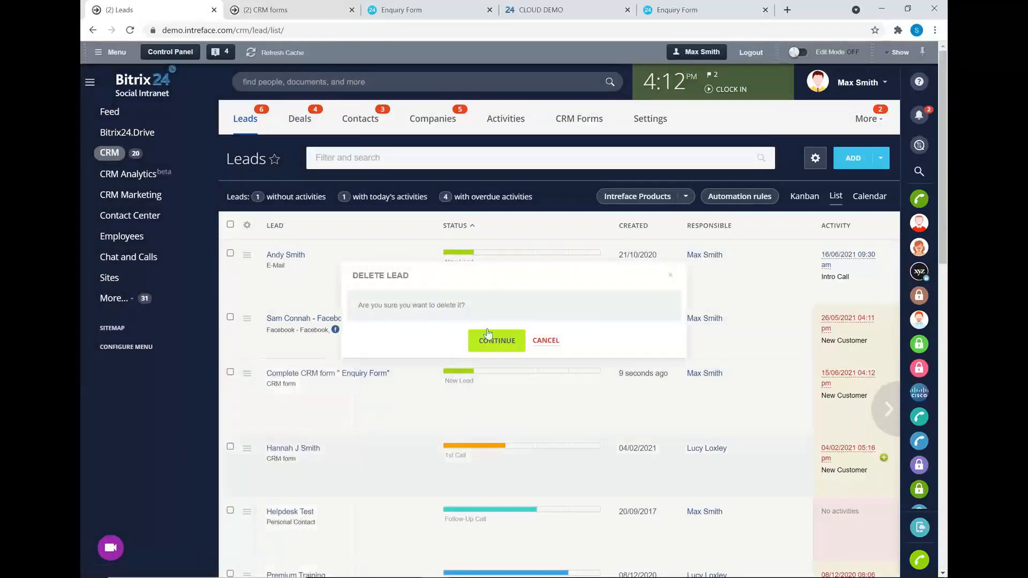
{"action": "left_click", "coordinate": [496, 341]}
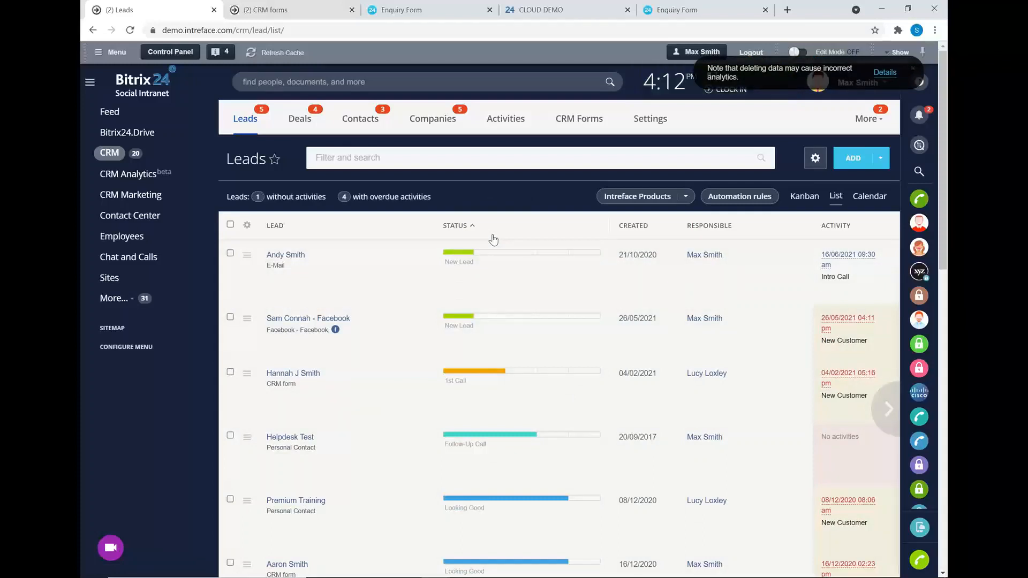
{"action": "left_click", "coordinate": [146, 199]}
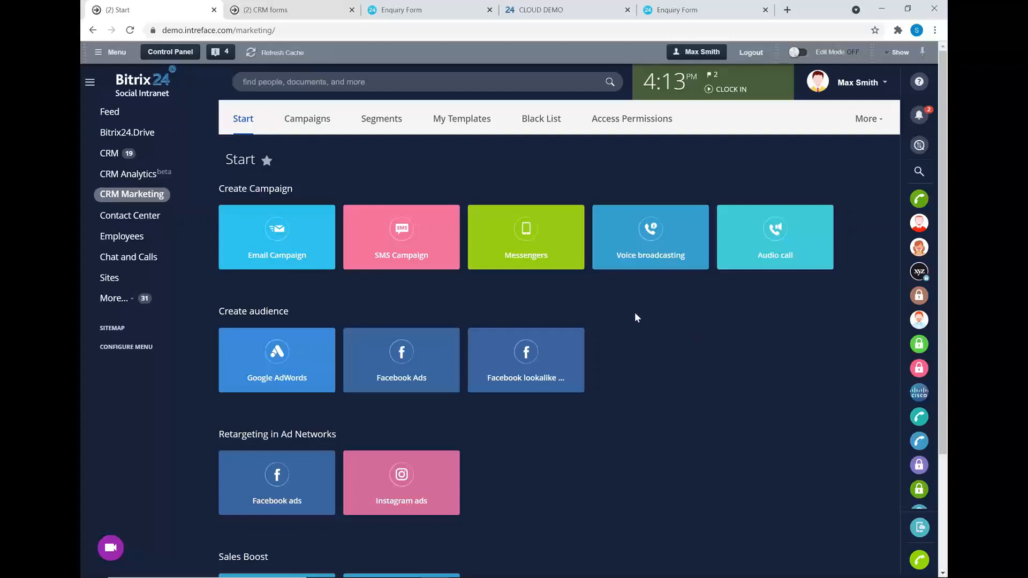
Start a new Email Campaign, confirm leaving the page, and browse the campaign template gallery.
{"action": "left_click", "coordinate": [289, 229]}
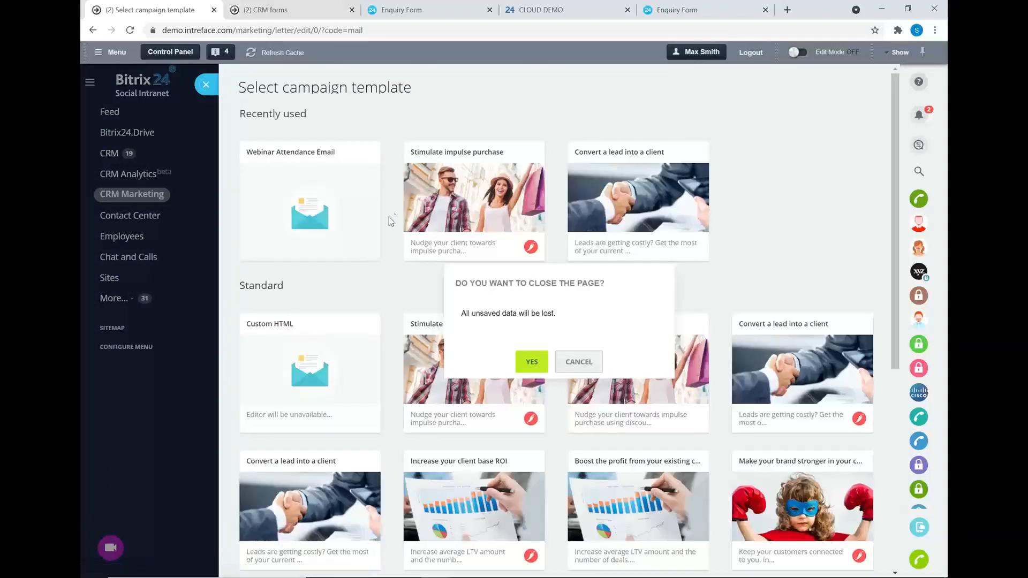
{"action": "left_click", "coordinate": [531, 362]}
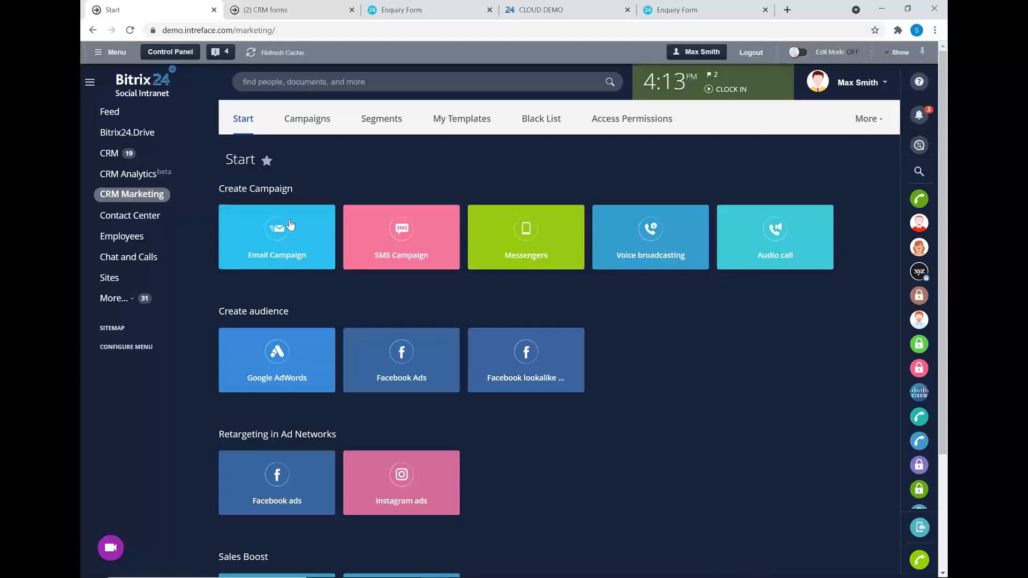
{"action": "left_click", "coordinate": [274, 231]}
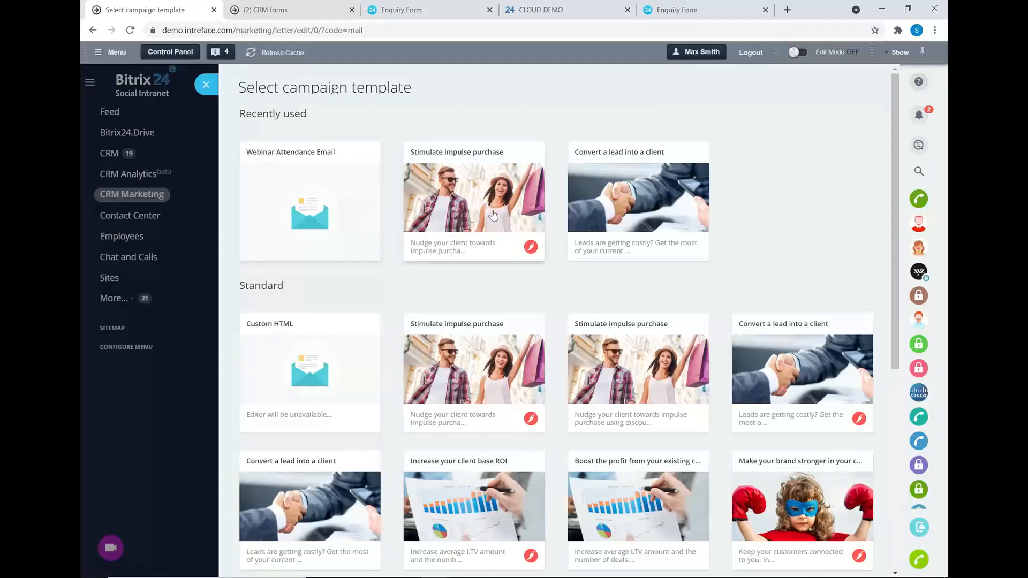
{"action": "scroll", "coordinate": [517, 276], "scroll_direction": "down", "scroll_amount": 4}
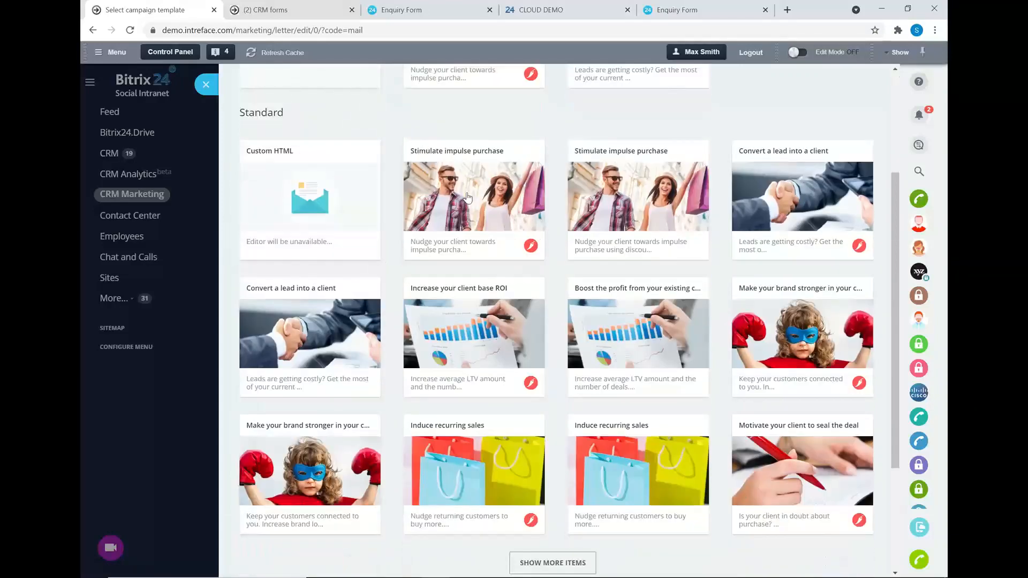
Use the Stimulate impulse purchase template and replace the Company name header text with DEMO.
{"action": "left_click", "coordinate": [467, 182]}
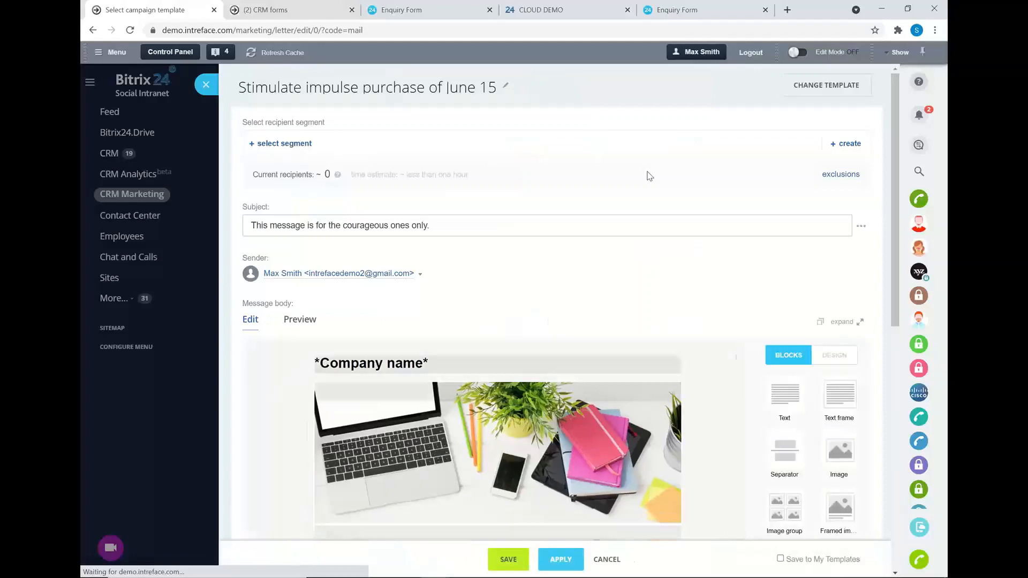
{"action": "scroll", "coordinate": [648, 176], "scroll_direction": "down", "scroll_amount": 3}
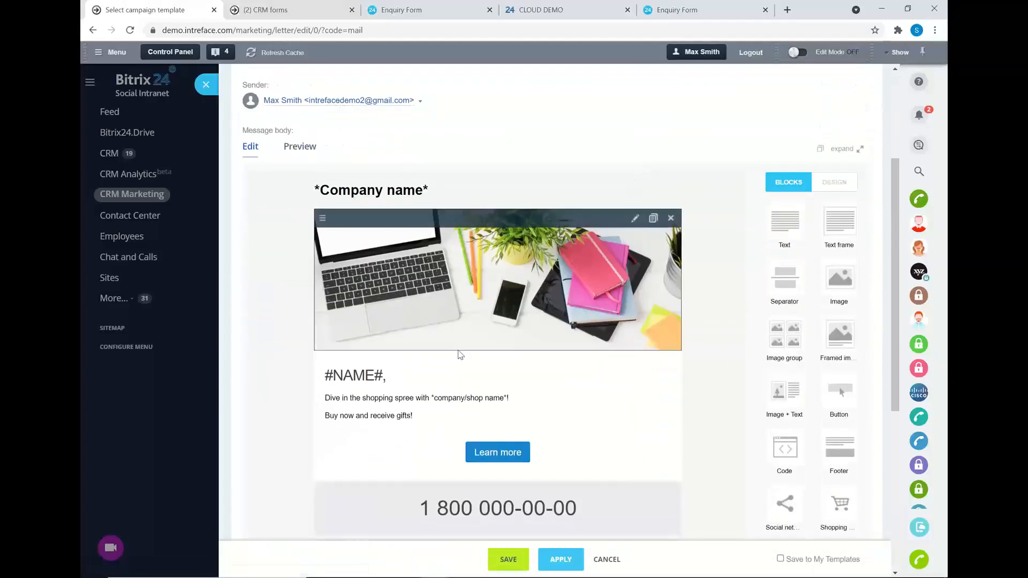
{"action": "left_click", "coordinate": [394, 397]}
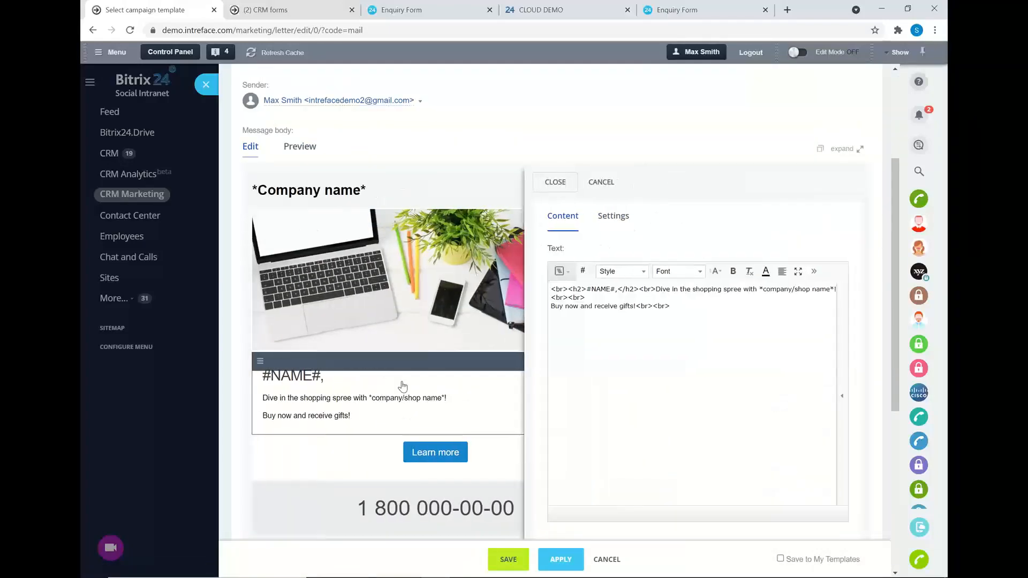
{"action": "left_click", "coordinate": [601, 182]}
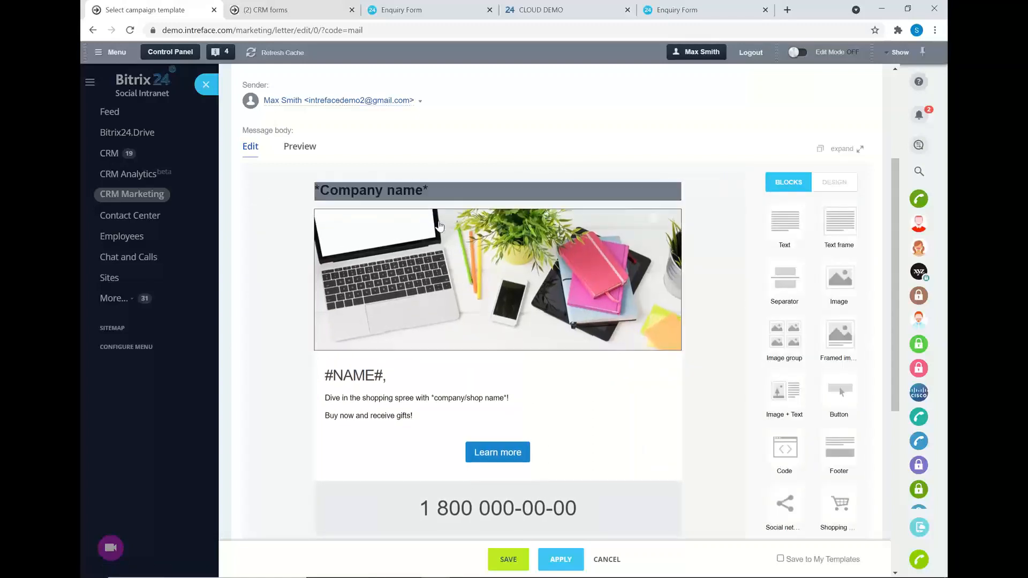
{"action": "left_click_drag", "start_coordinate": [439, 257], "coordinate": [400, 259]}
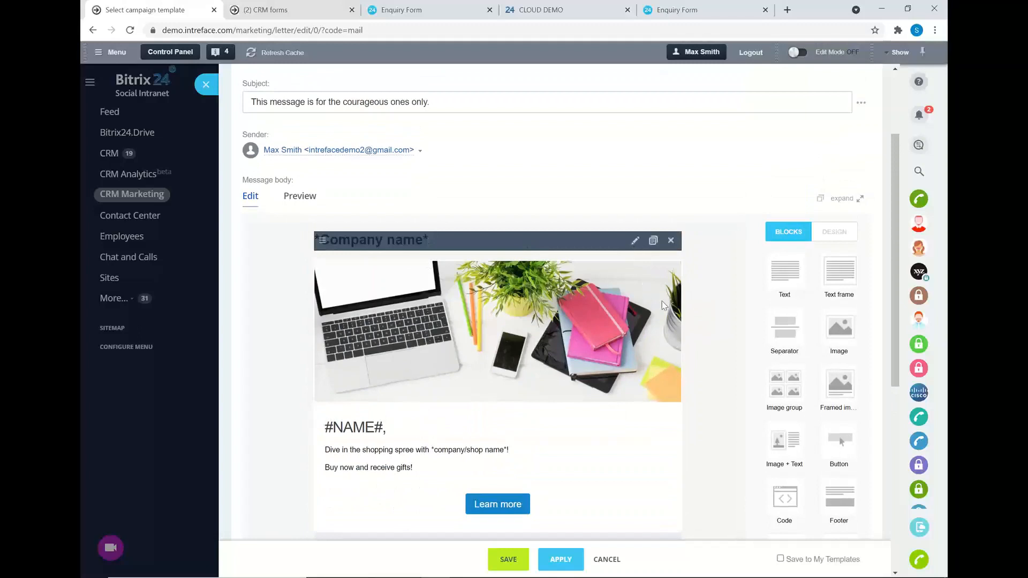
{"action": "left_click_drag", "start_coordinate": [786, 339], "coordinate": [447, 323]}
{"action": "key", "text": "BackSpace"}
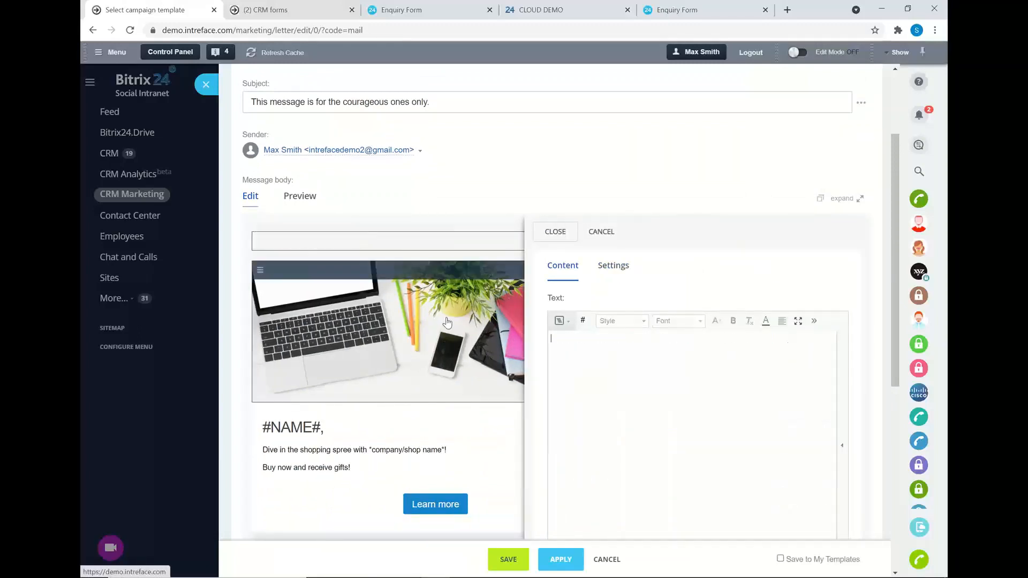
Add an empty Image block from the Blocks palette below the banner photo.
{"action": "left_click", "coordinate": [376, 344]}
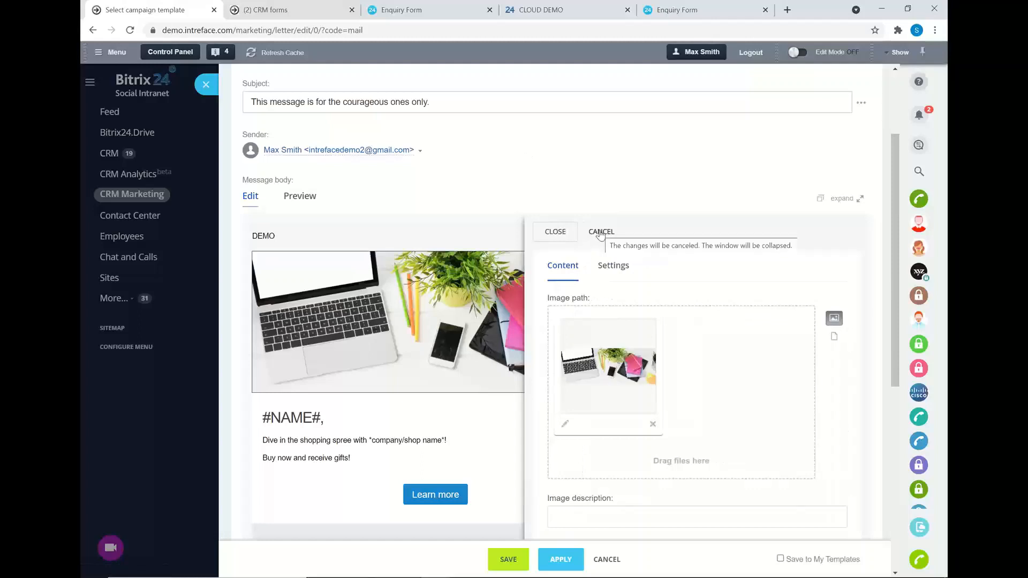
{"action": "left_click", "coordinate": [601, 231]}
{"action": "scroll", "coordinate": [785, 347], "scroll_direction": "down", "scroll_amount": 1}
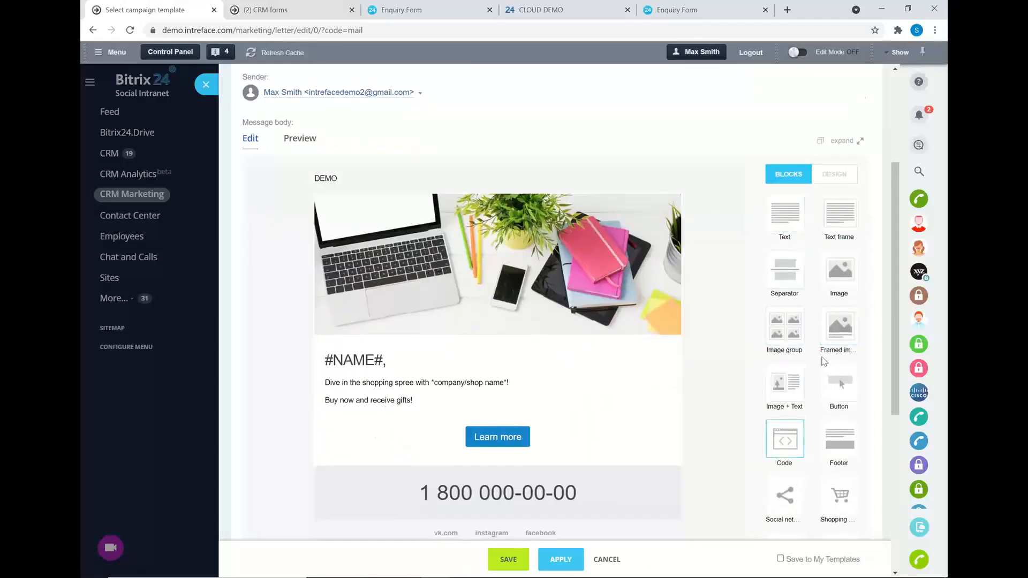
{"action": "left_click_drag", "start_coordinate": [844, 271], "coordinate": [498, 351]}
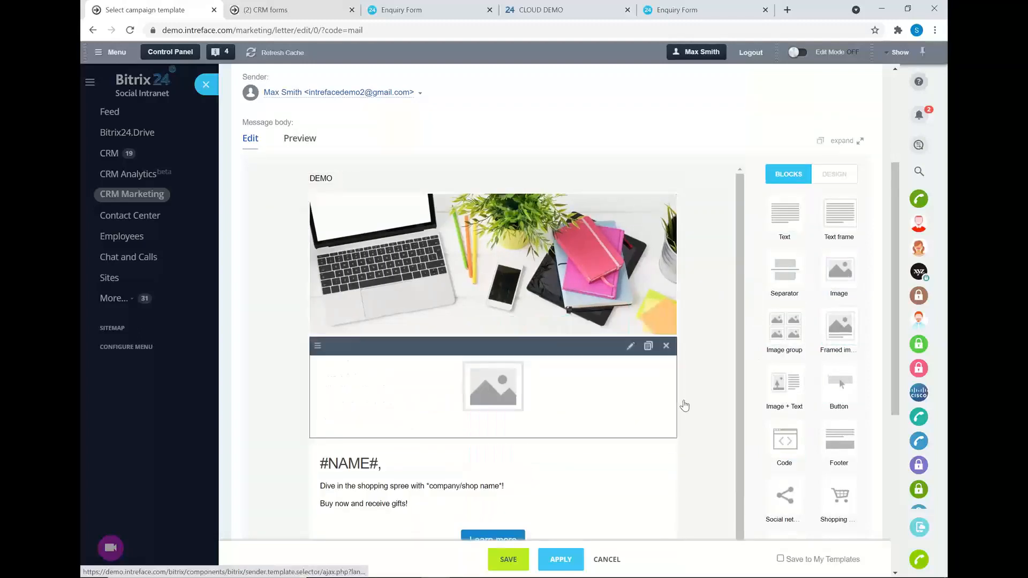
{"action": "scroll", "coordinate": [603, 388], "scroll_direction": "up", "scroll_amount": 2}
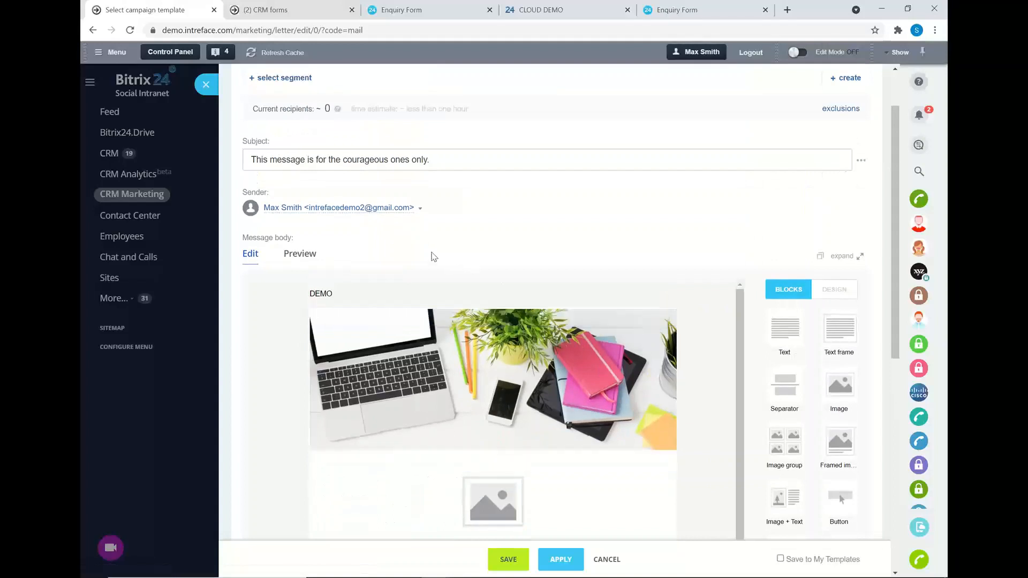
Preview the DEMO email at phone, tablet and desktop widths, scrolling through each.
{"action": "left_click", "coordinate": [284, 254]}
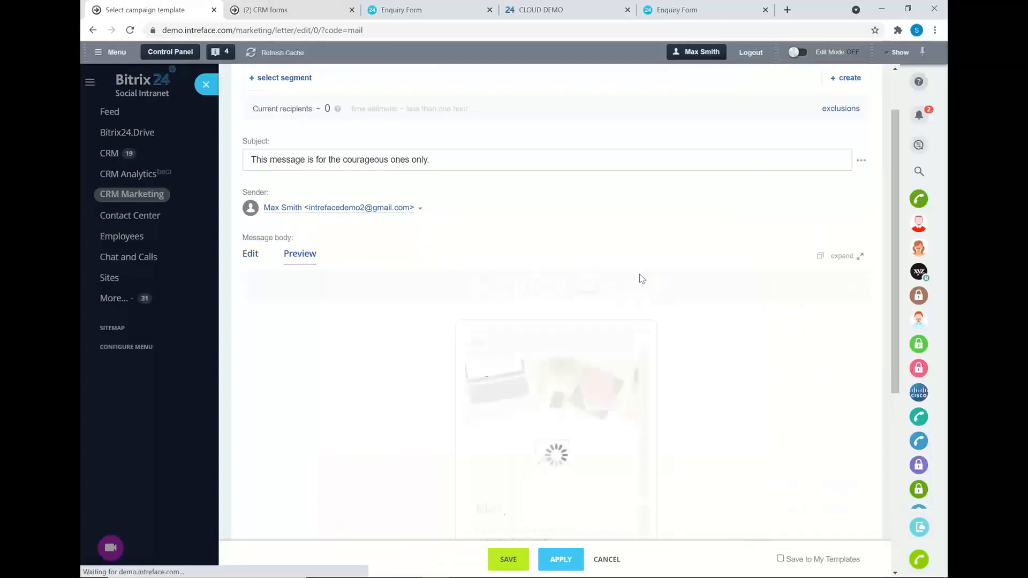
{"action": "scroll", "coordinate": [673, 299], "scroll_direction": "down", "scroll_amount": 2}
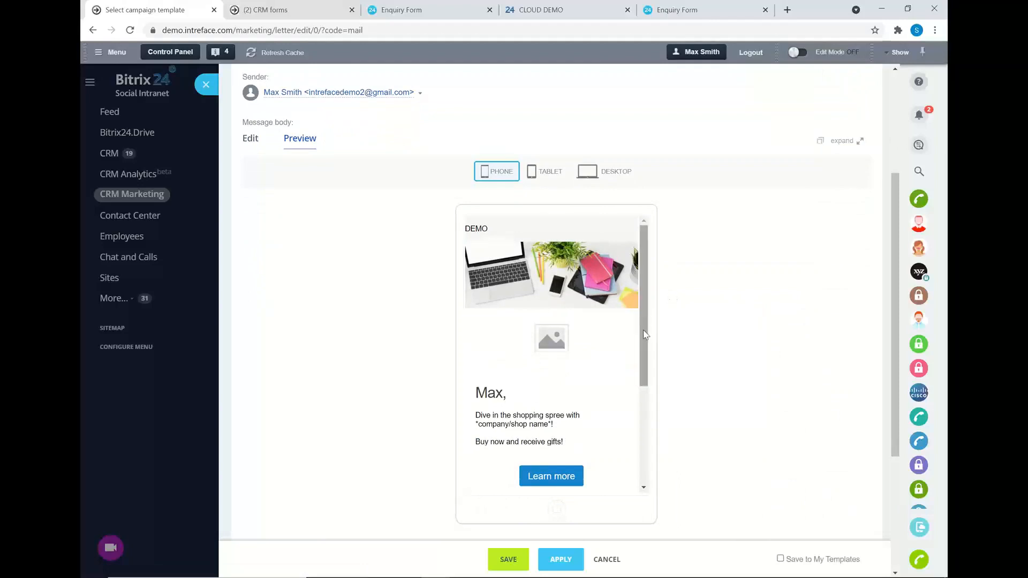
{"action": "scroll", "coordinate": [644, 335], "scroll_direction": "down", "scroll_amount": 3}
{"action": "scroll", "coordinate": [644, 334], "scroll_direction": "up", "scroll_amount": 3}
{"action": "left_click", "coordinate": [552, 174]}
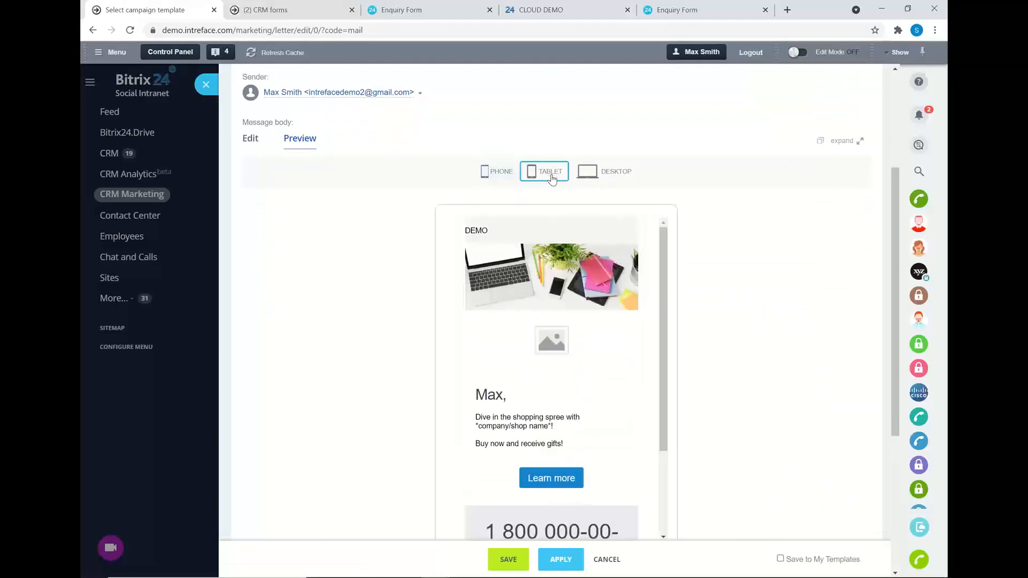
{"action": "scroll", "coordinate": [639, 389], "scroll_direction": "down", "scroll_amount": 2}
{"action": "scroll", "coordinate": [641, 391], "scroll_direction": "up", "scroll_amount": 1}
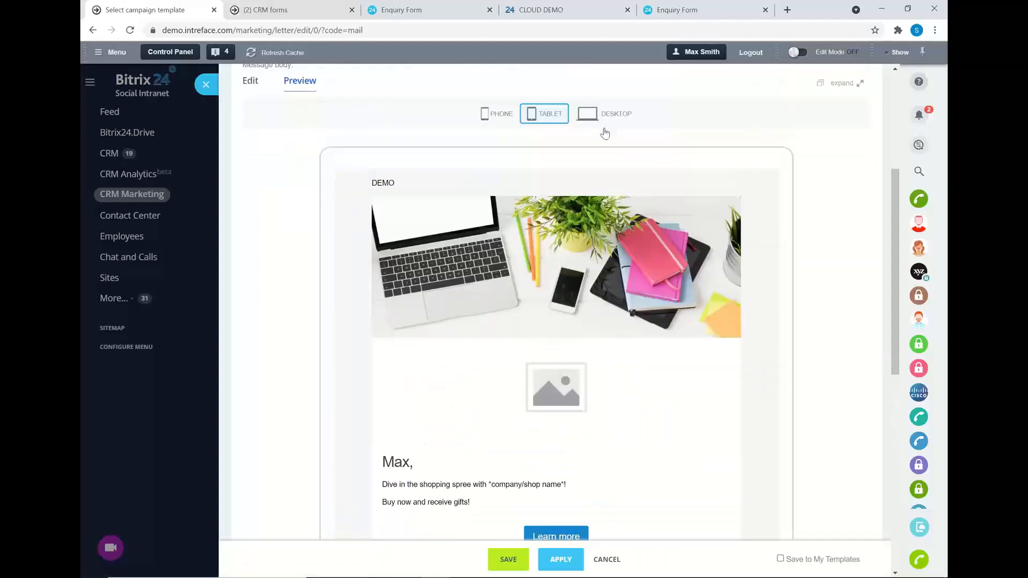
{"action": "left_click", "coordinate": [624, 119]}
{"action": "scroll", "coordinate": [695, 337], "scroll_direction": "down", "scroll_amount": 1}
{"action": "scroll", "coordinate": [696, 336], "scroll_direction": "up", "scroll_amount": 1}
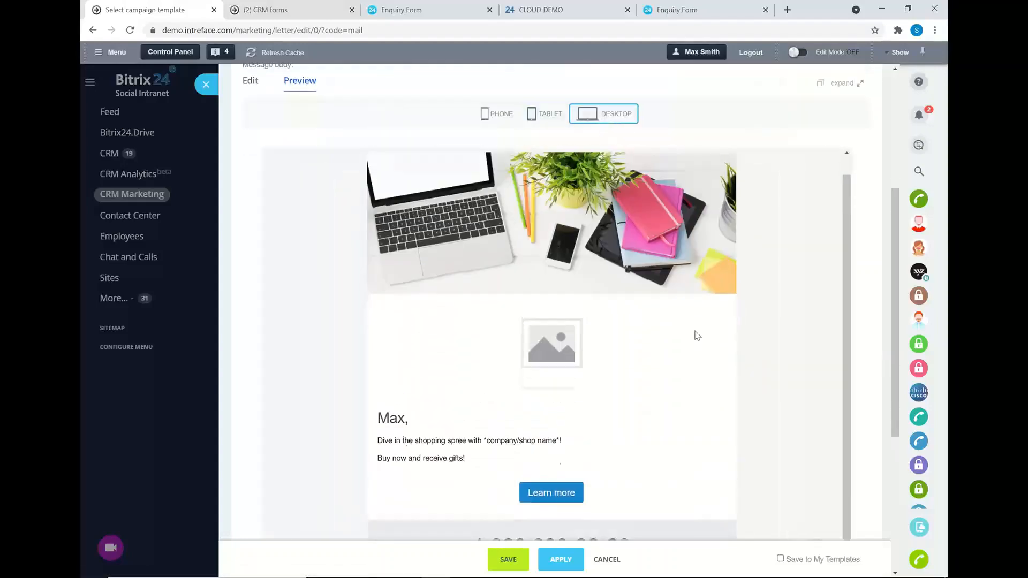
{"action": "scroll", "coordinate": [774, 301], "scroll_direction": "up", "scroll_amount": 5}
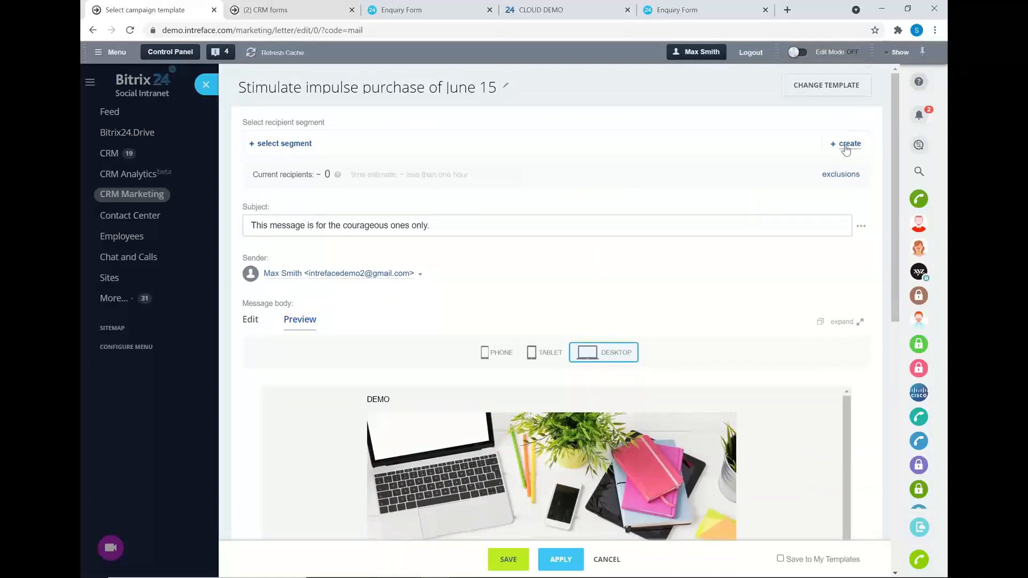
Create the 'Segment of 15 June' audience and review its lead filter's Source, Enquiry Type and field options.
{"action": "left_click", "coordinate": [846, 143]}
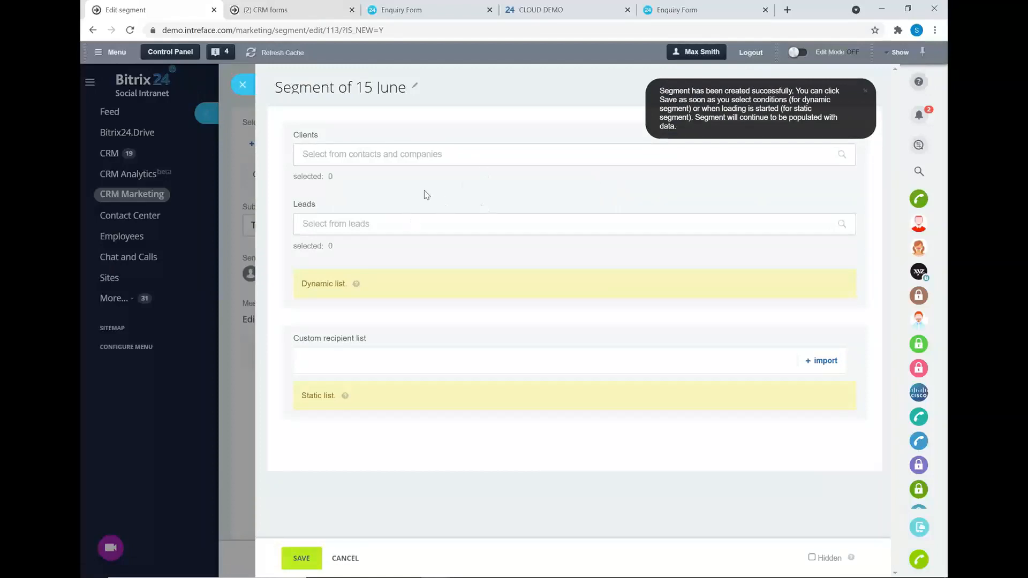
{"action": "left_click", "coordinate": [416, 224]}
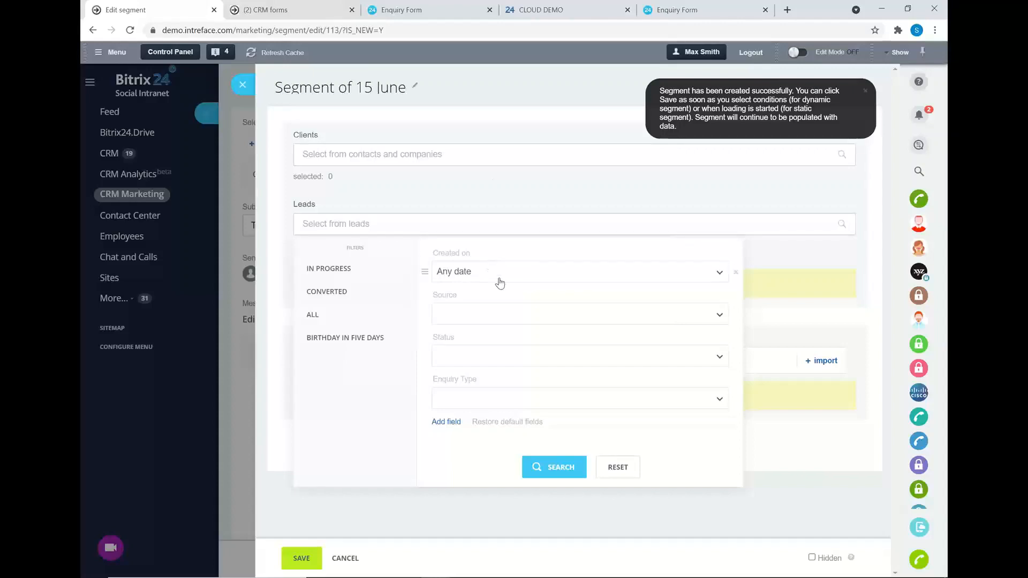
{"action": "left_click", "coordinate": [506, 317]}
{"action": "left_click", "coordinate": [507, 316]}
{"action": "left_click", "coordinate": [516, 399]}
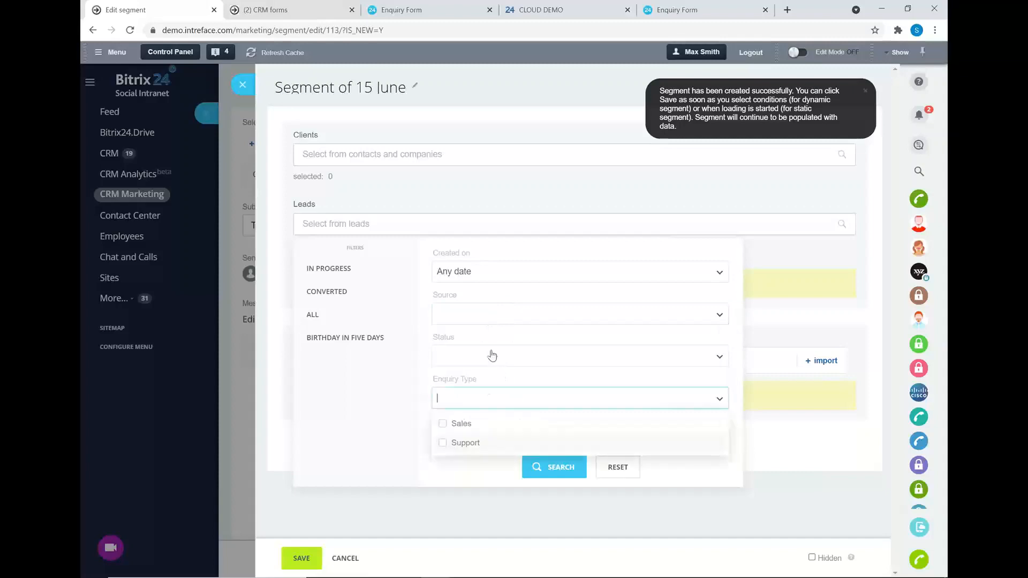
{"action": "left_click", "coordinate": [391, 396]}
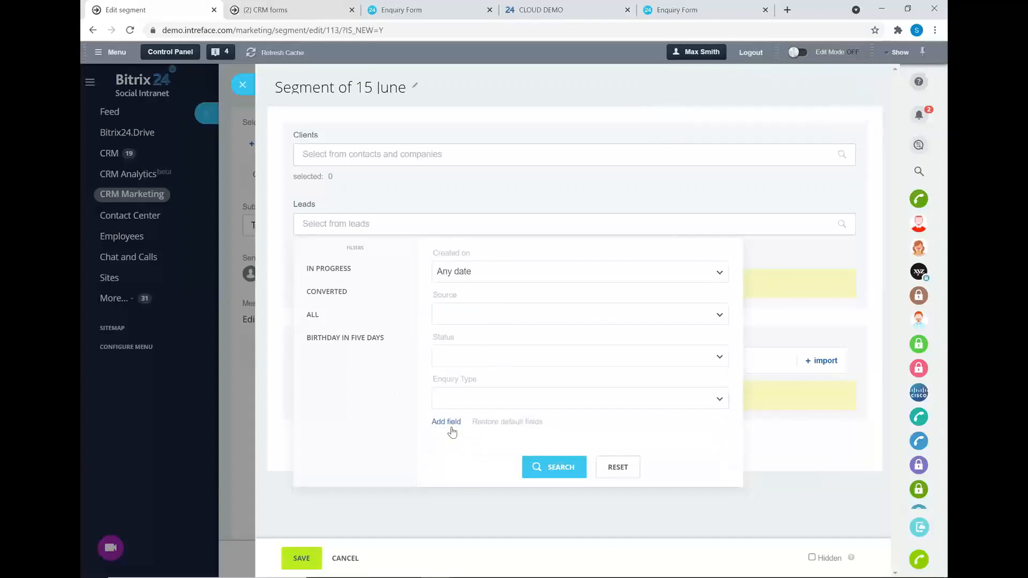
{"action": "left_click", "coordinate": [452, 427]}
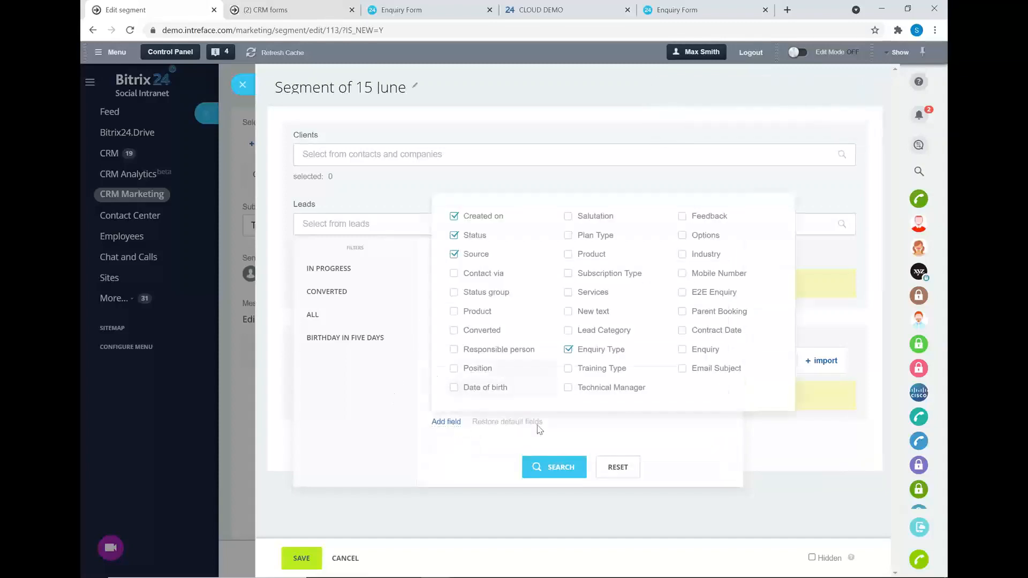
{"action": "left_click", "coordinate": [389, 423]}
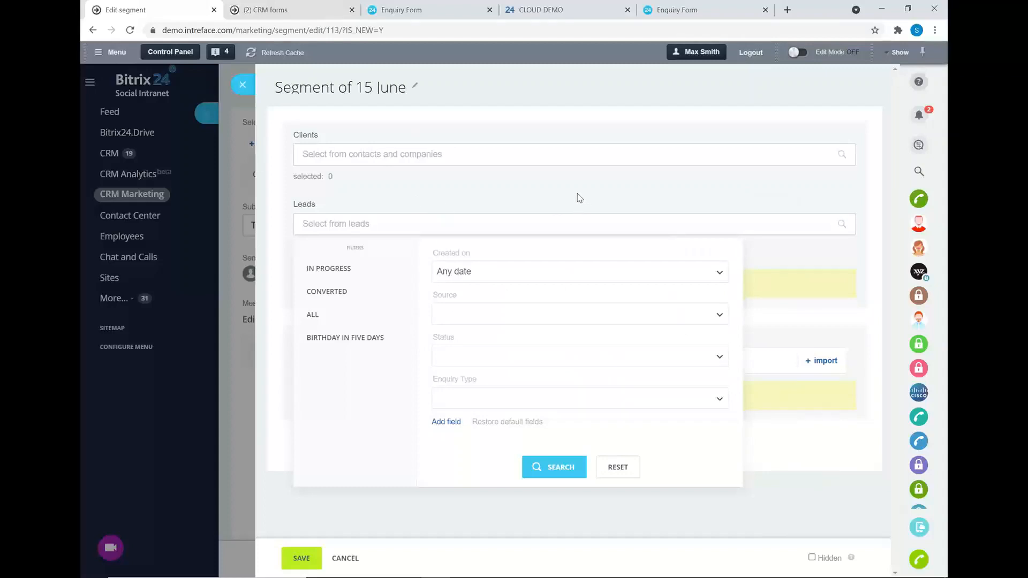
{"action": "left_click", "coordinate": [242, 84]}
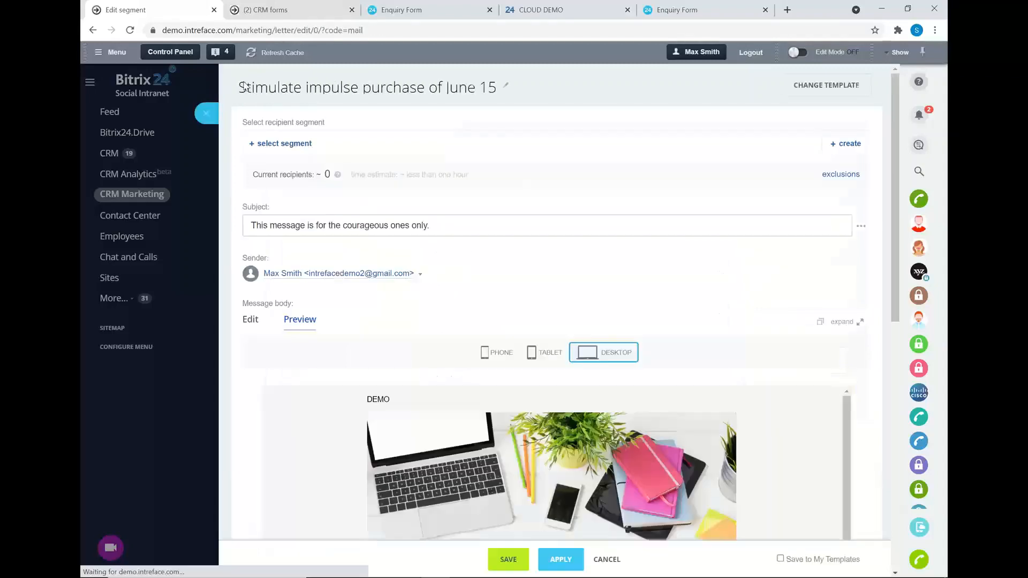
{"action": "left_click", "coordinate": [206, 86]}
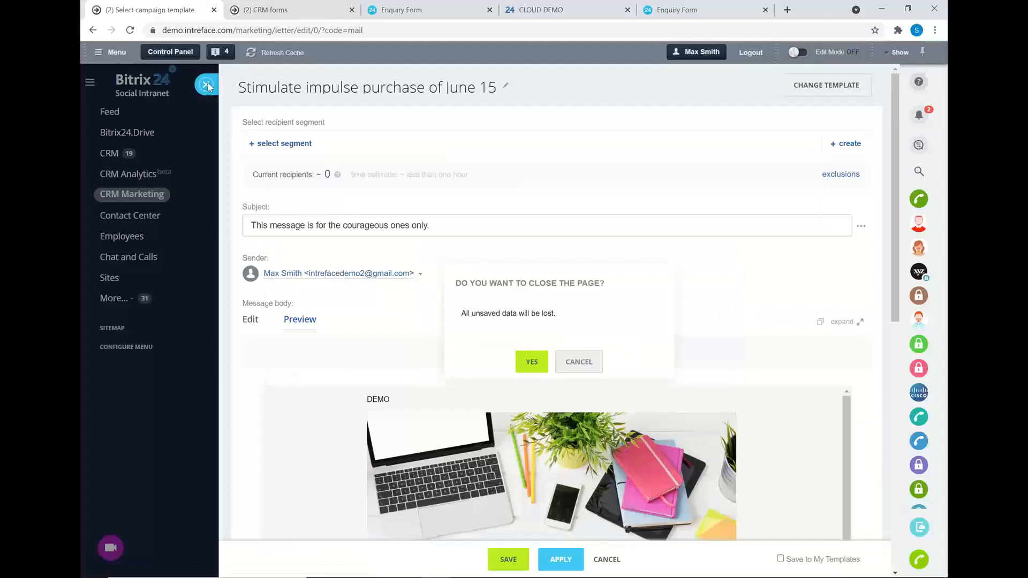
{"action": "left_click", "coordinate": [533, 364]}
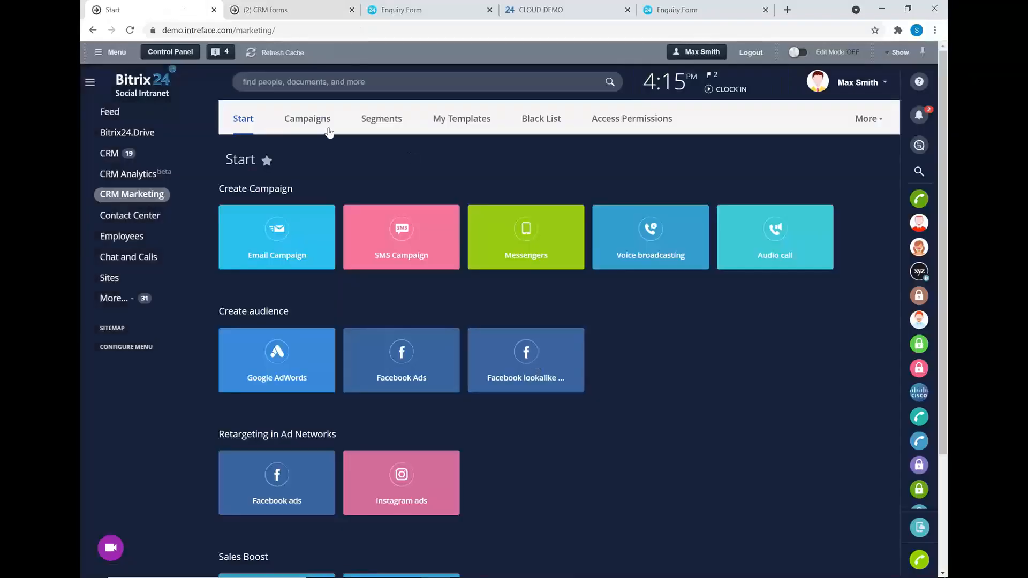
{"action": "left_click", "coordinate": [306, 123]}
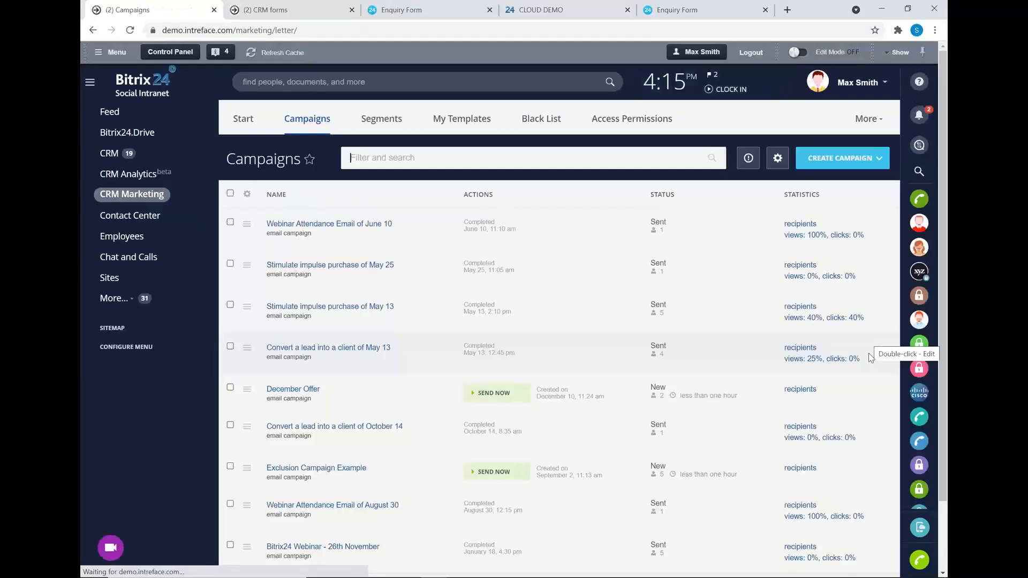
{"action": "scroll", "coordinate": [835, 423], "scroll_direction": "down", "scroll_amount": 1}
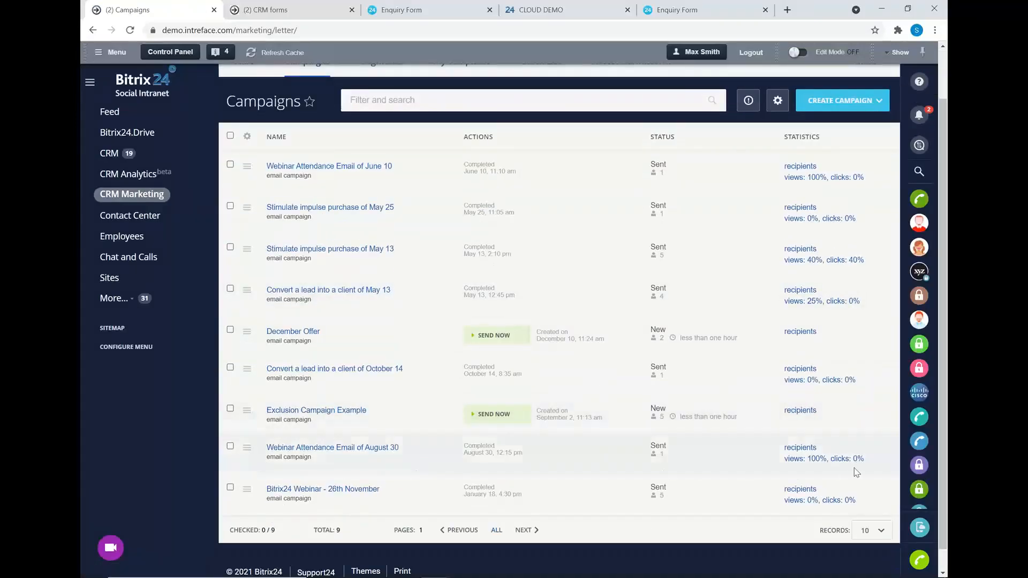
{"action": "left_click", "coordinate": [803, 448]}
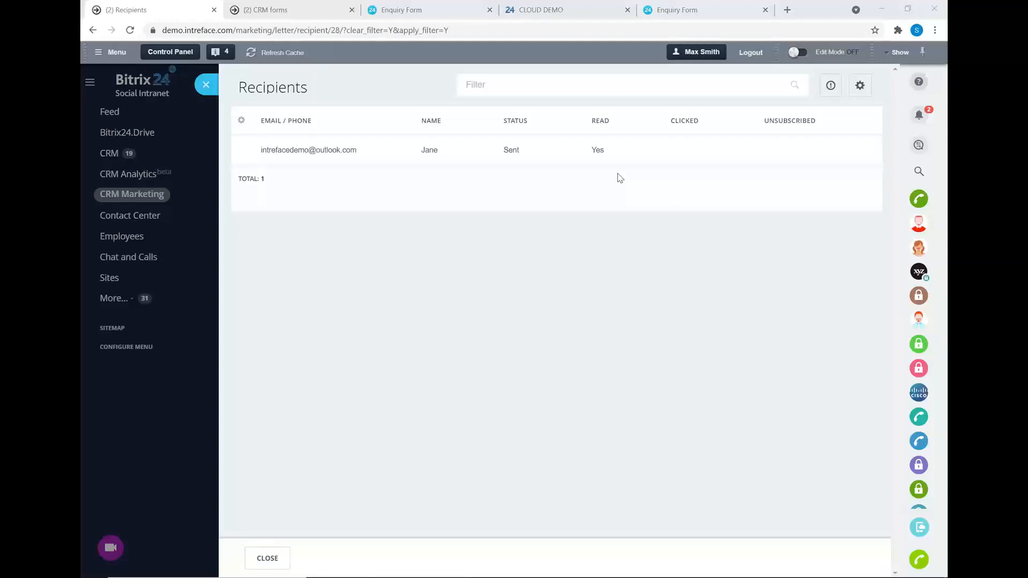
{"action": "left_click", "coordinate": [212, 88]}
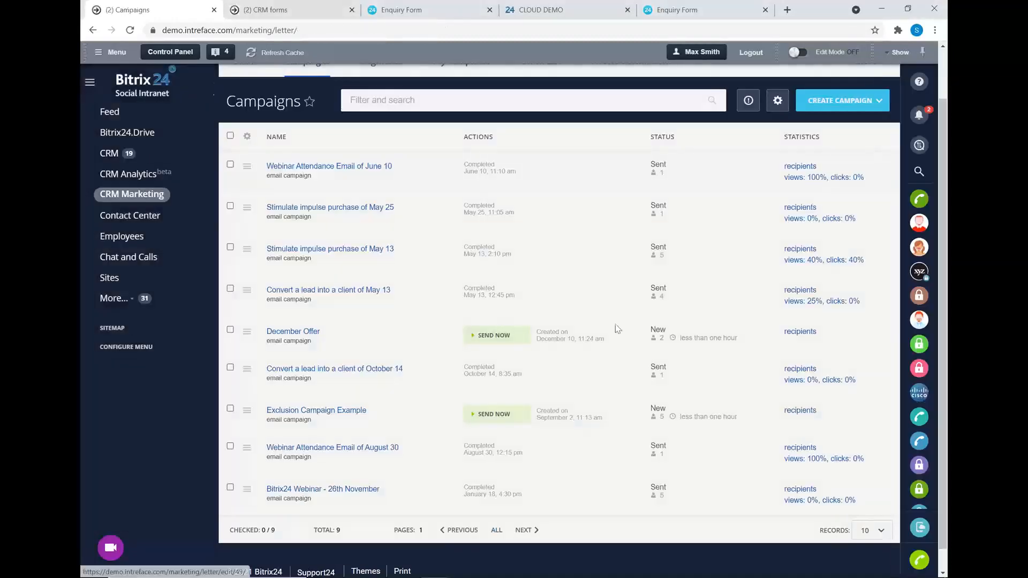
{"action": "left_click", "coordinate": [795, 459]}
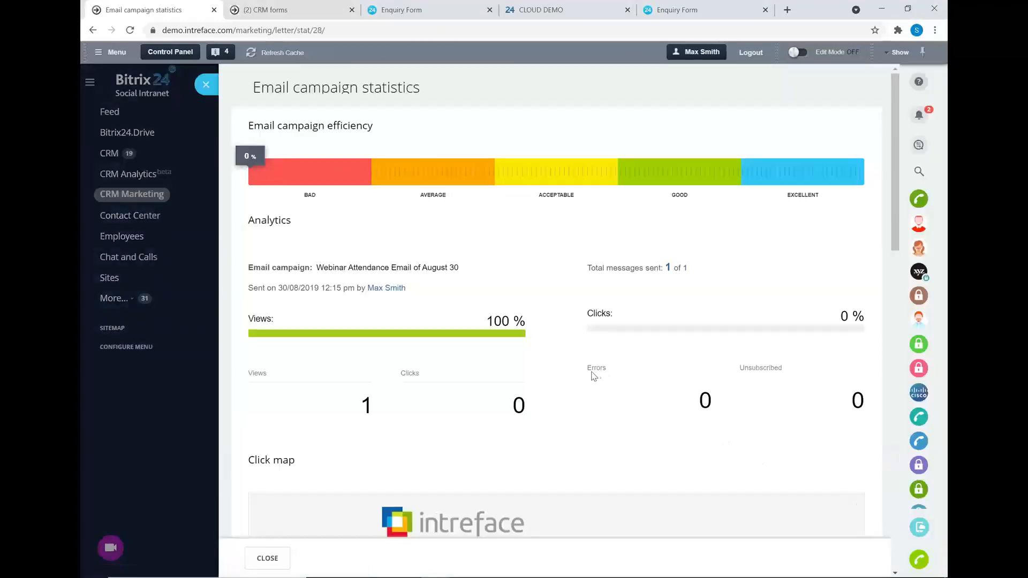
{"action": "scroll", "coordinate": [592, 373], "scroll_direction": "down", "scroll_amount": 1}
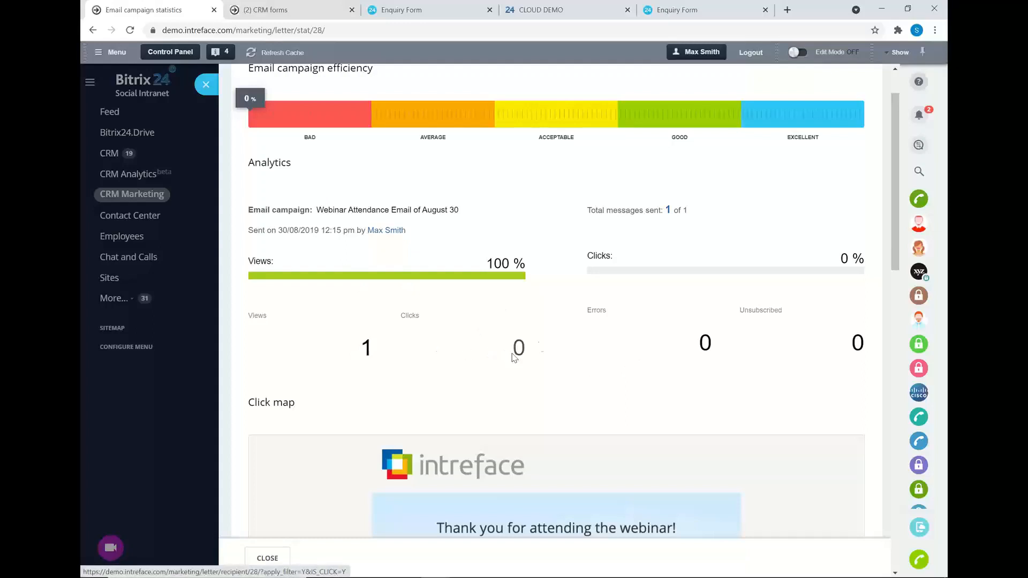
{"action": "scroll", "coordinate": [544, 342], "scroll_direction": "down", "scroll_amount": 4}
{"action": "scroll", "coordinate": [546, 336], "scroll_direction": "down", "scroll_amount": 1}
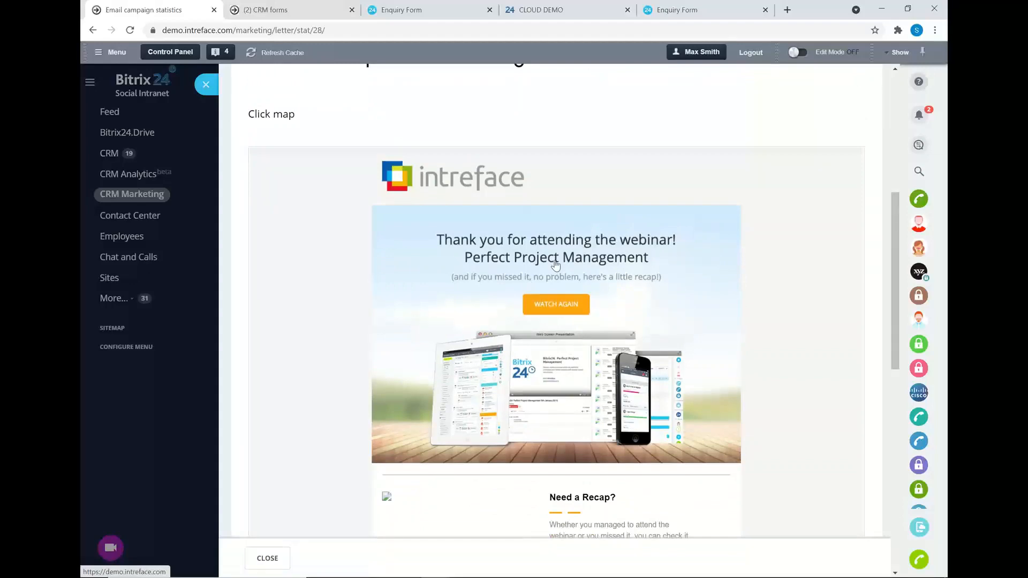
{"action": "scroll", "coordinate": [555, 265], "scroll_direction": "down", "scroll_amount": 8}
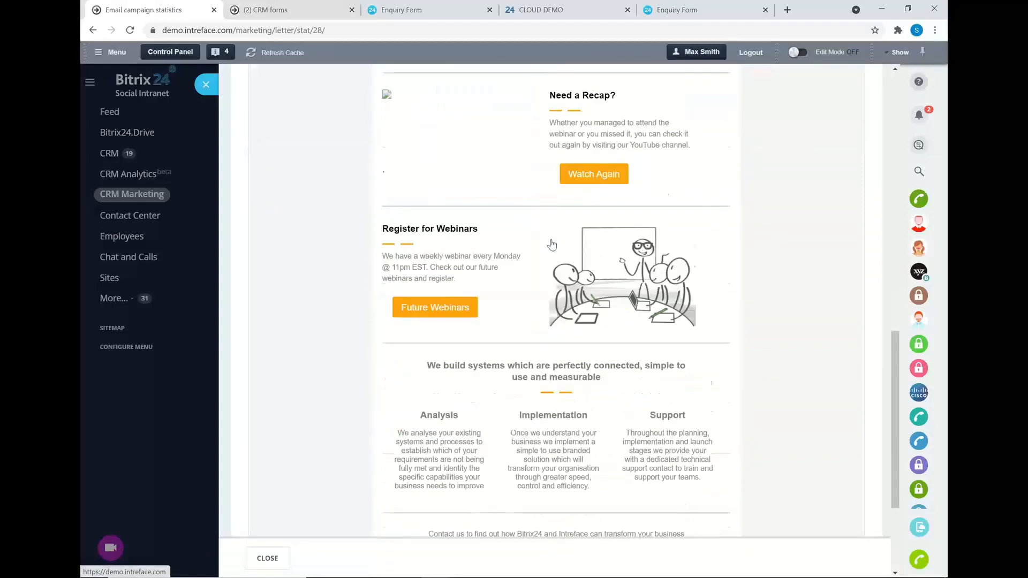
{"action": "scroll", "coordinate": [698, 345], "scroll_direction": "up", "scroll_amount": 8}
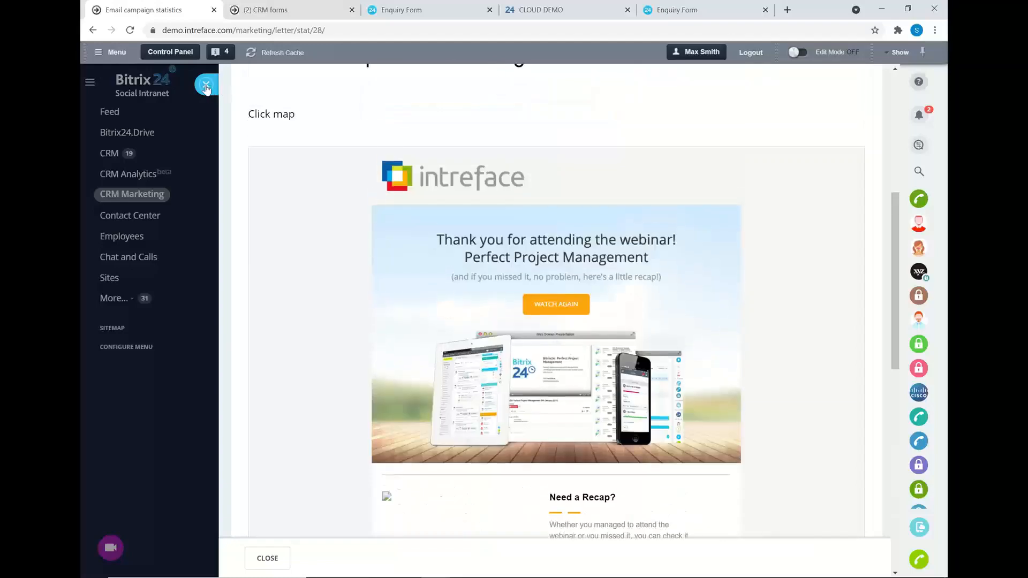
{"action": "left_click", "coordinate": [206, 84]}
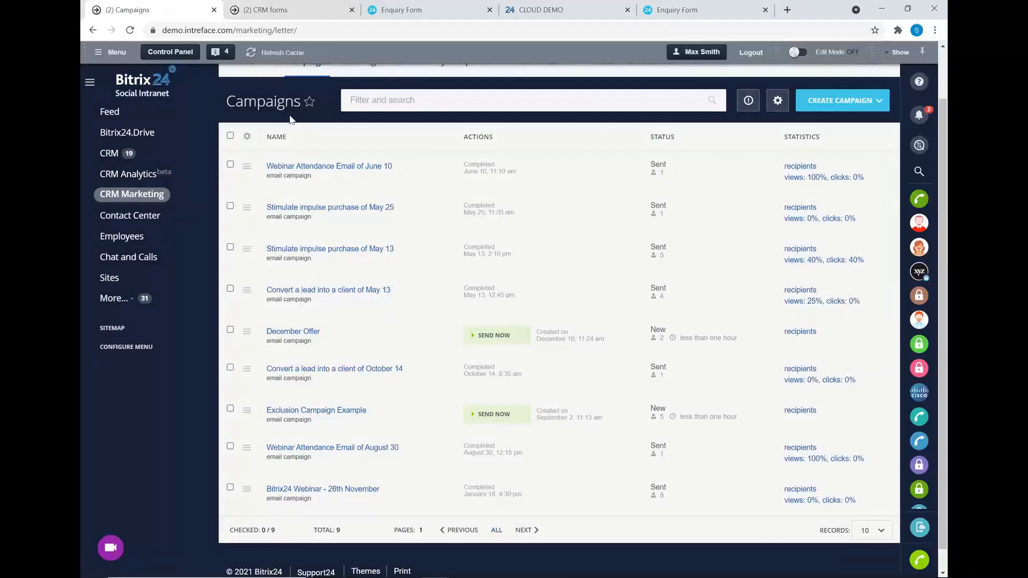
{"action": "key", "text": "alt+Tab"}
Present the Modules slide in PowerPoint, then return to the Bitrix24 Campaigns list.
{"action": "left_click", "coordinate": [690, 233]}
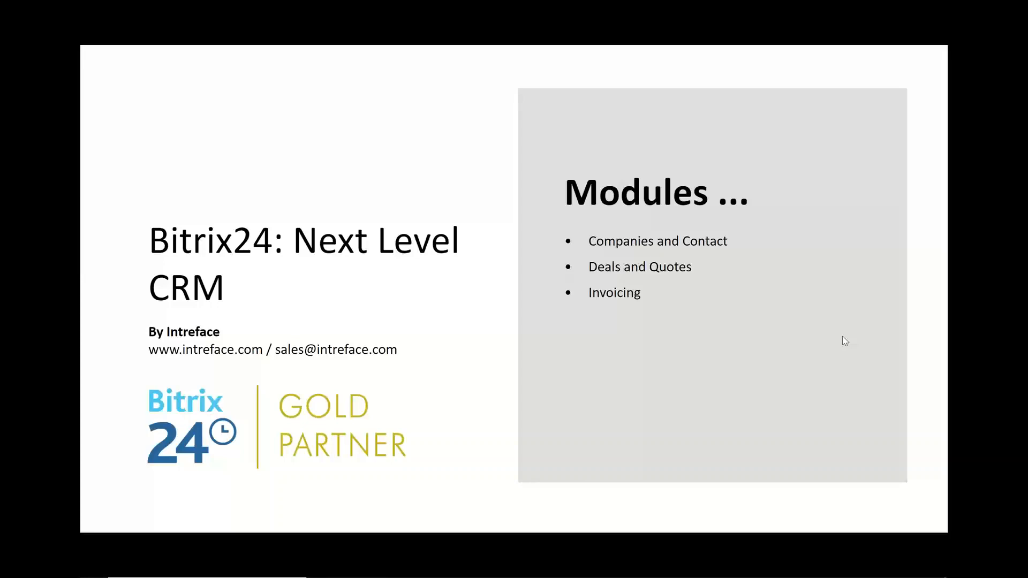
{"action": "key", "text": "alt+Tab"}
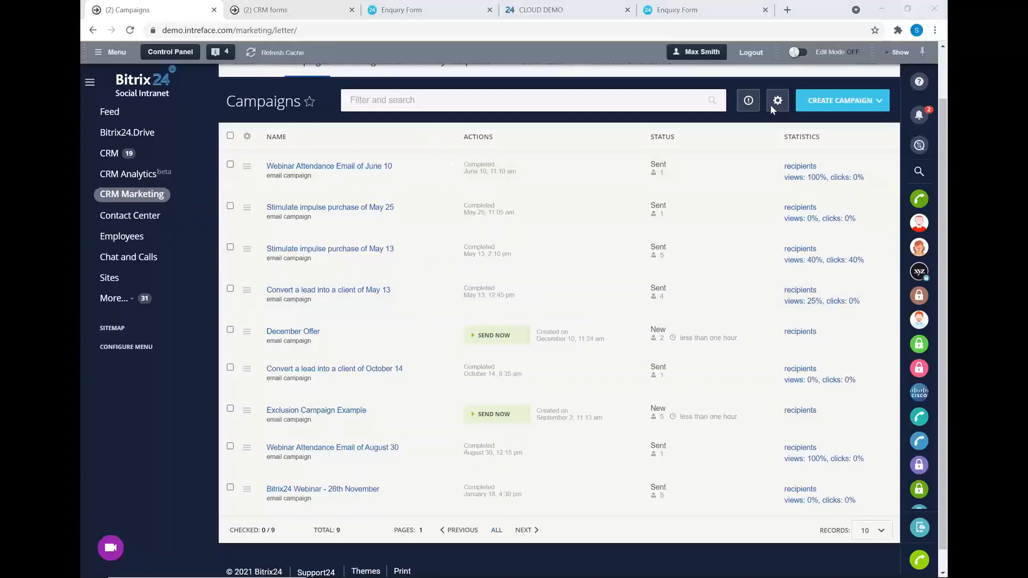
Go from the CRM leads list through More to the Website Widgets page.
{"action": "scroll", "coordinate": [770, 104], "scroll_direction": "up", "scroll_amount": 2}
{"action": "left_click", "coordinate": [107, 155]}
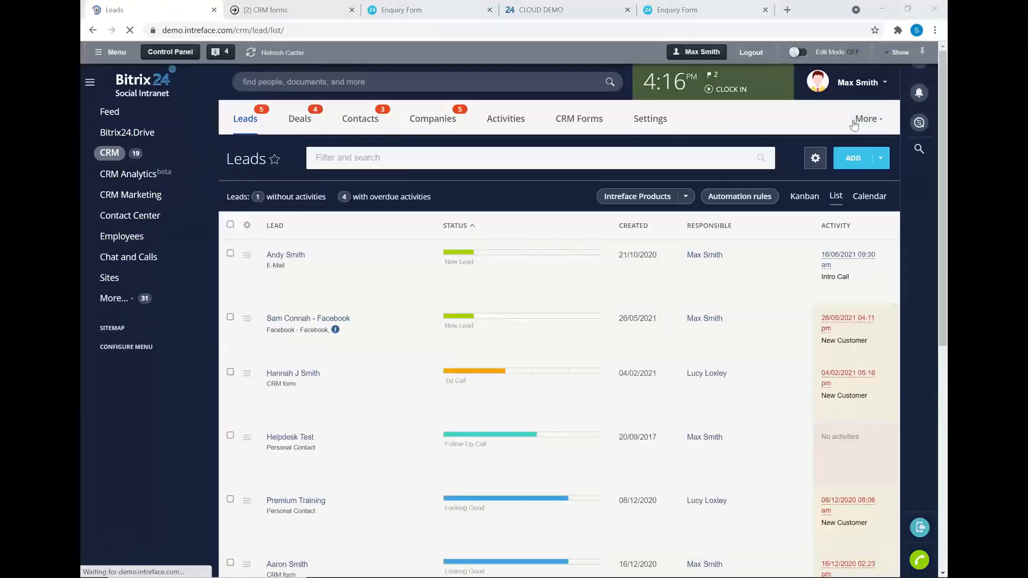
{"action": "left_click", "coordinate": [878, 120]}
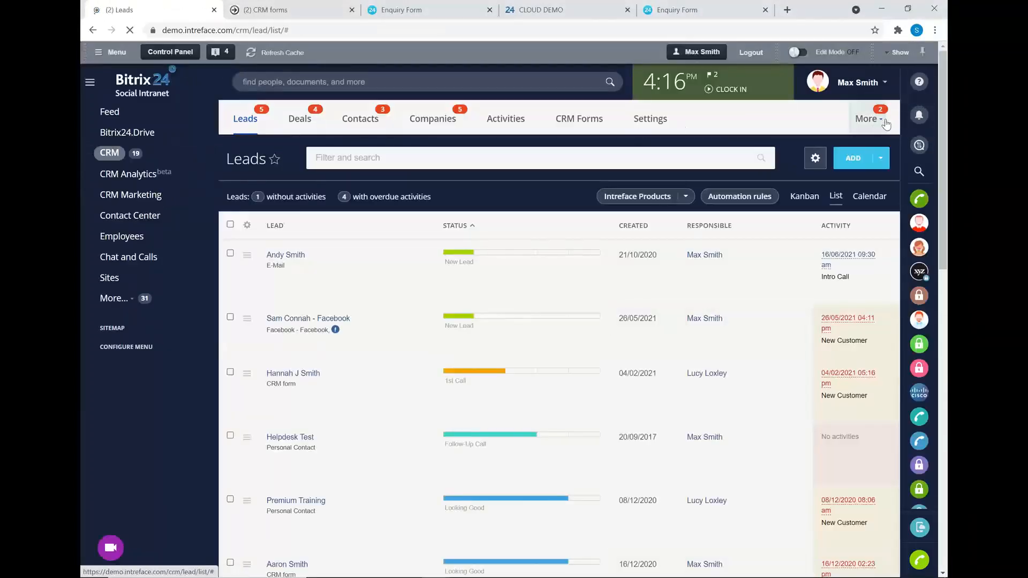
{"action": "left_click", "coordinate": [879, 121]}
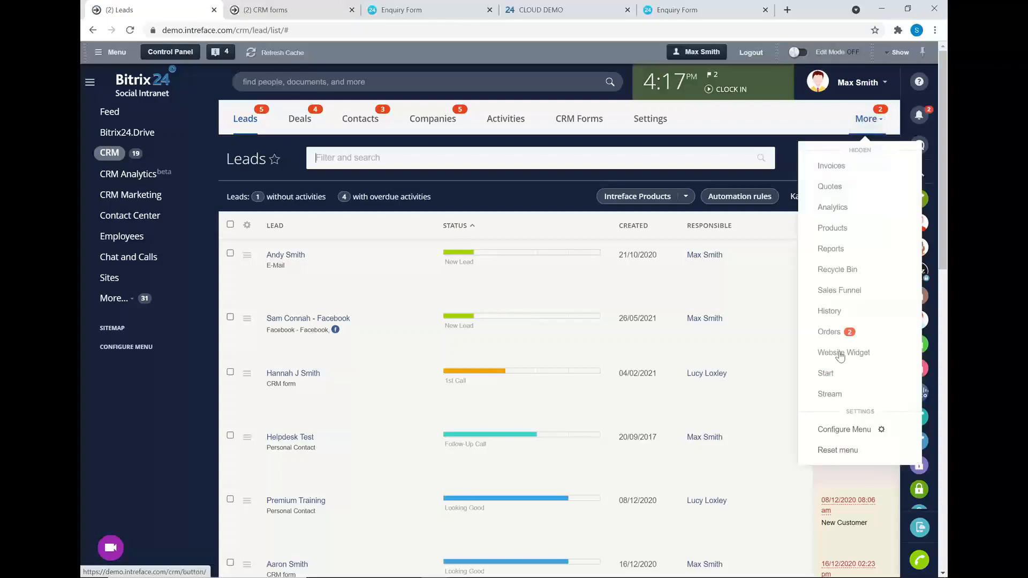
{"action": "left_click", "coordinate": [841, 355]}
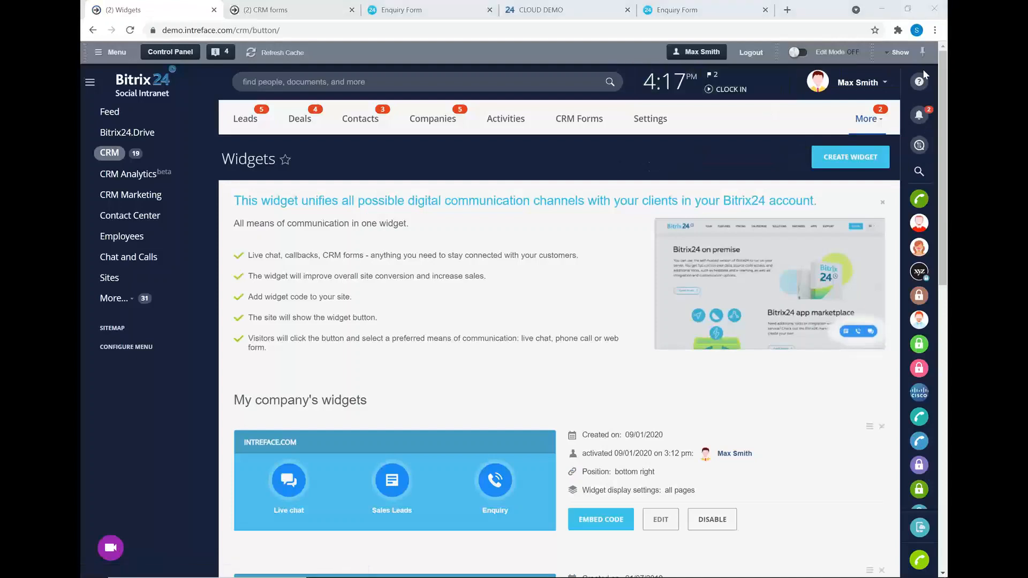
Open the INTREFACE.COM widget to select its embed code, then close it without saving.
{"action": "left_click", "coordinate": [661, 520]}
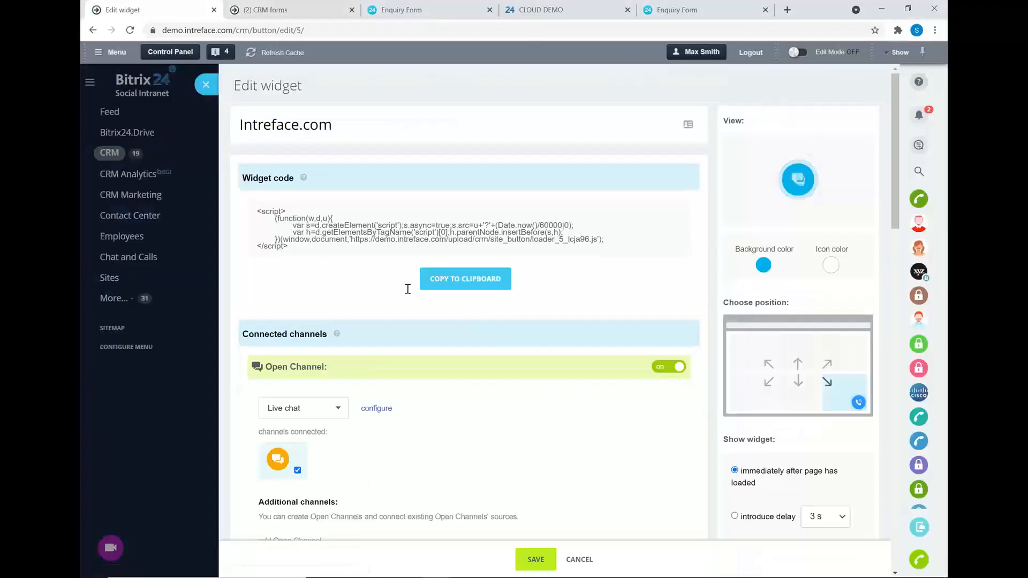
{"action": "left_click_drag", "start_coordinate": [308, 254], "coordinate": [255, 209]}
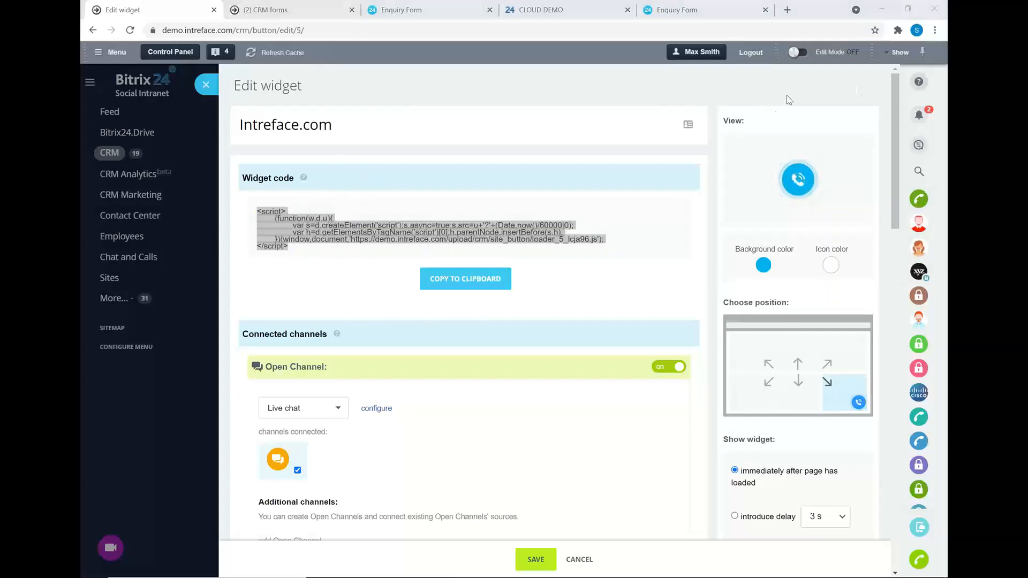
{"action": "left_click", "coordinate": [208, 87]}
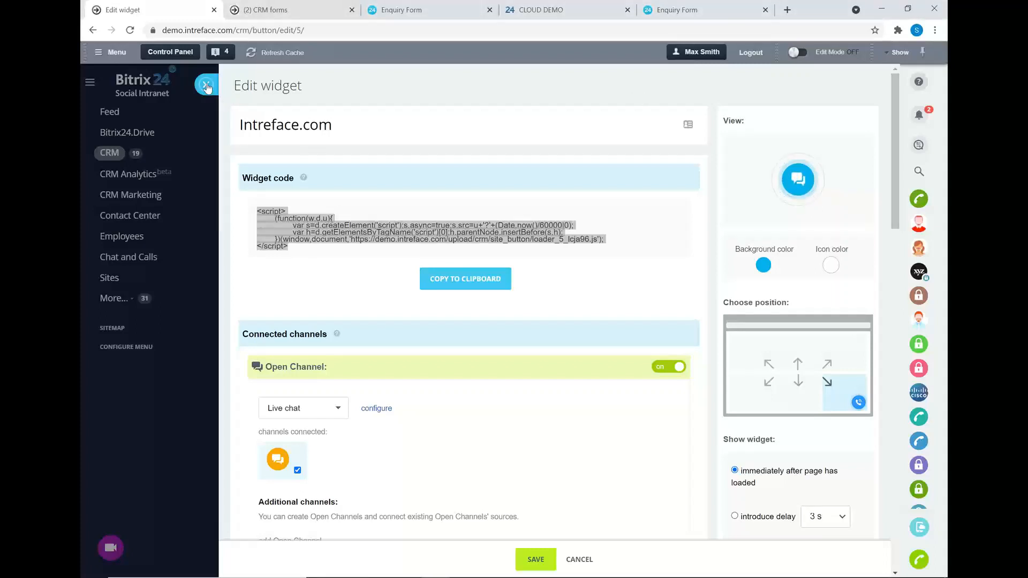
{"action": "left_click", "coordinate": [207, 88]}
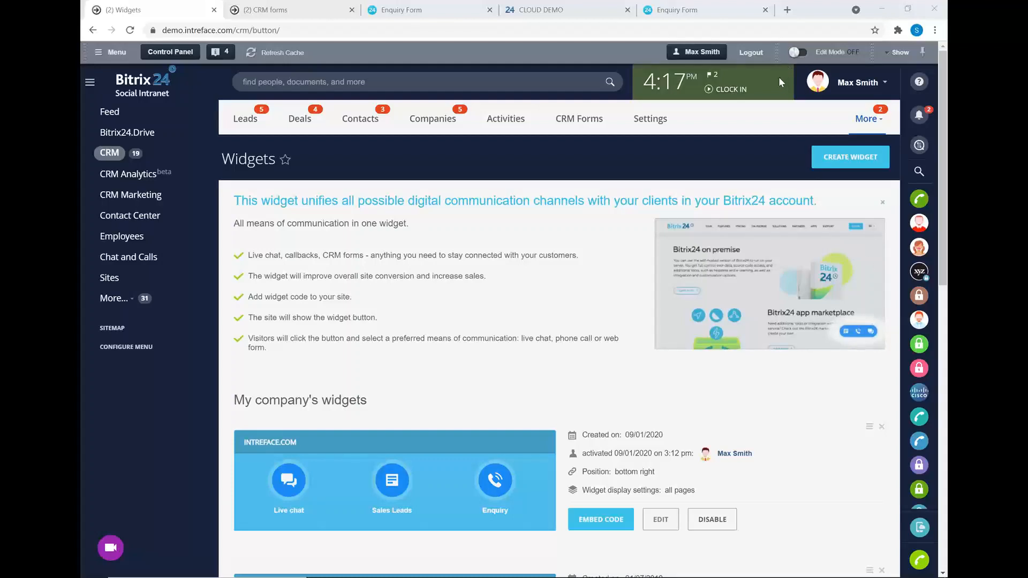
Return to the Leads list and show its import, export and duplicate-control options.
{"action": "left_click", "coordinate": [245, 119]}
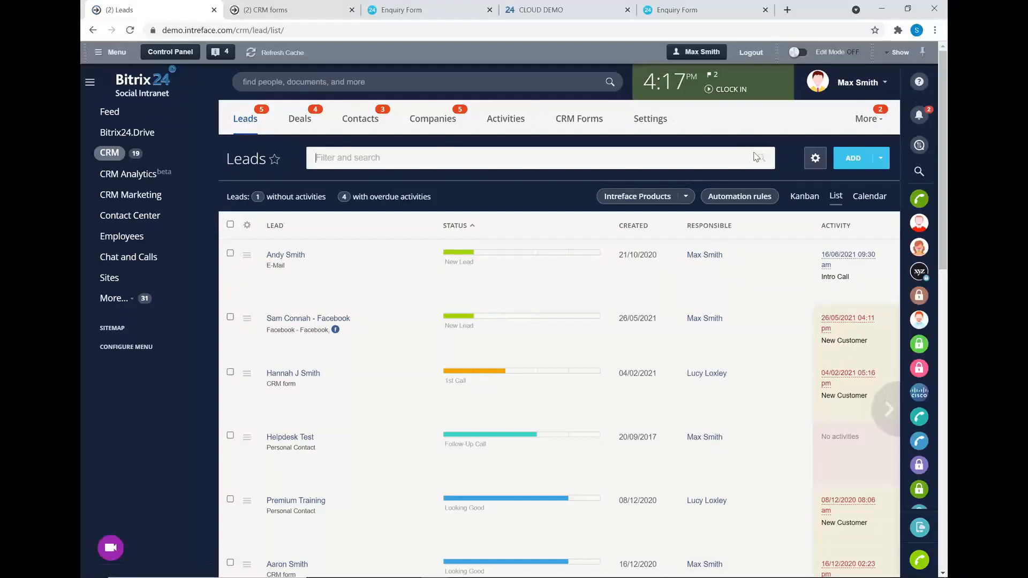
{"action": "left_click", "coordinate": [815, 159]}
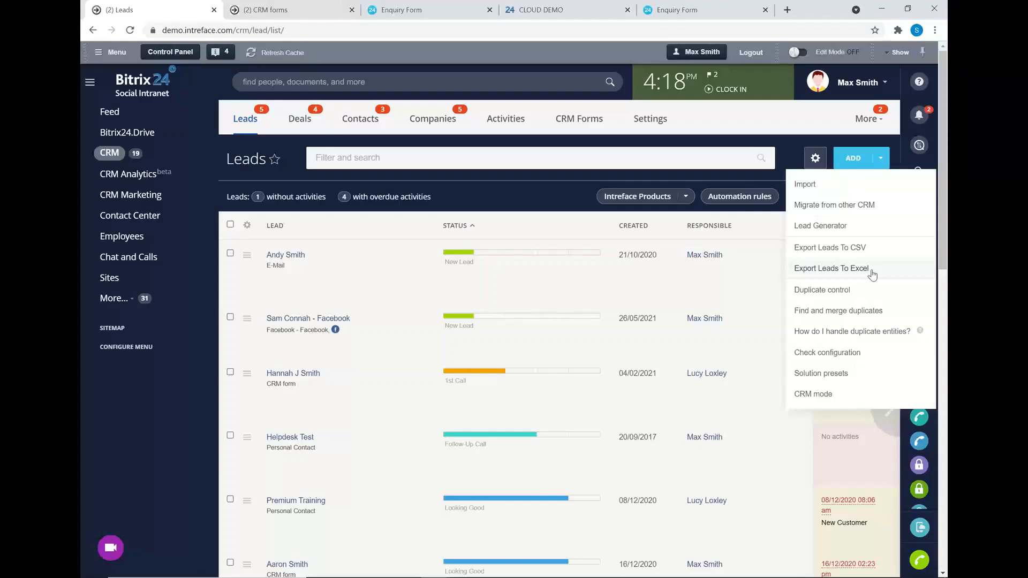
Dismiss the leads options dropdown to leave the plain Leads list.
{"action": "left_click", "coordinate": [520, 188]}
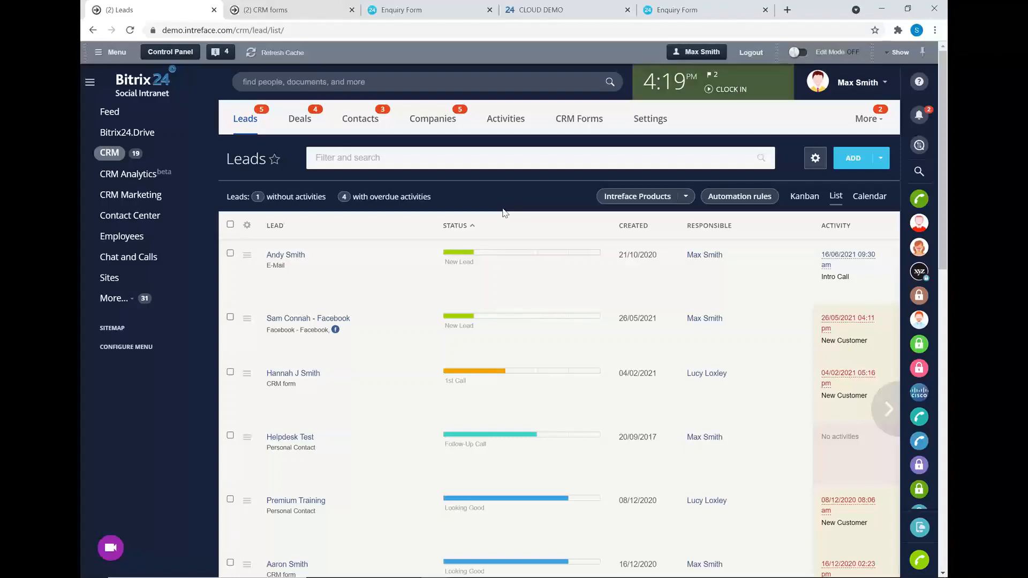
Try reordering the STATUS column and the column settings, then view leads as a Kanban board.
{"action": "mouse_move", "coordinate": [552, 228]}
{"action": "left_mouse_down"}
{"action": "mouse_move", "coordinate": [333, 230]}
{"action": "mouse_move", "coordinate": [551, 225]}
{"action": "left_mouse_up"}
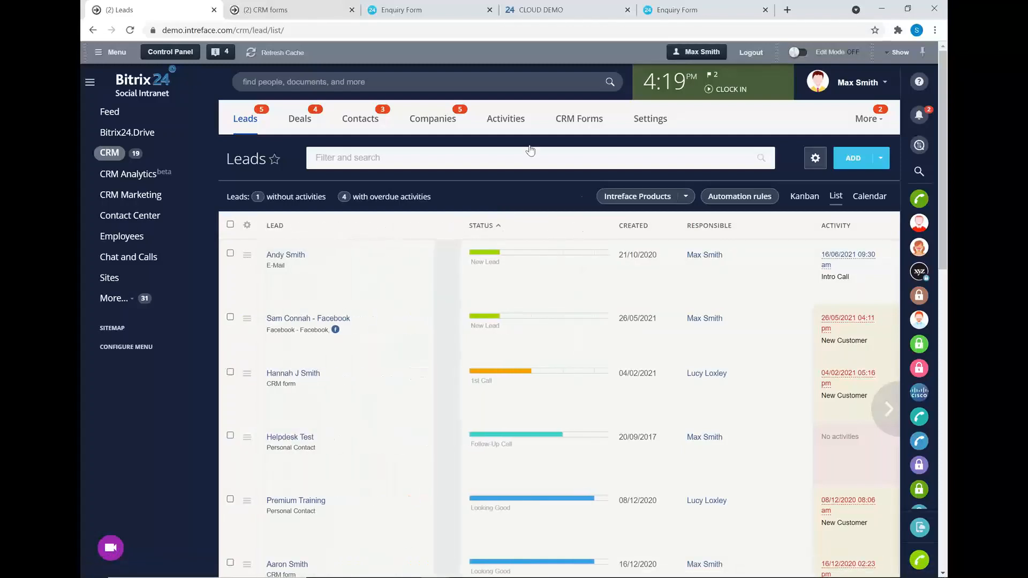
{"action": "left_click_drag", "start_coordinate": [355, 225], "coordinate": [569, 229]}
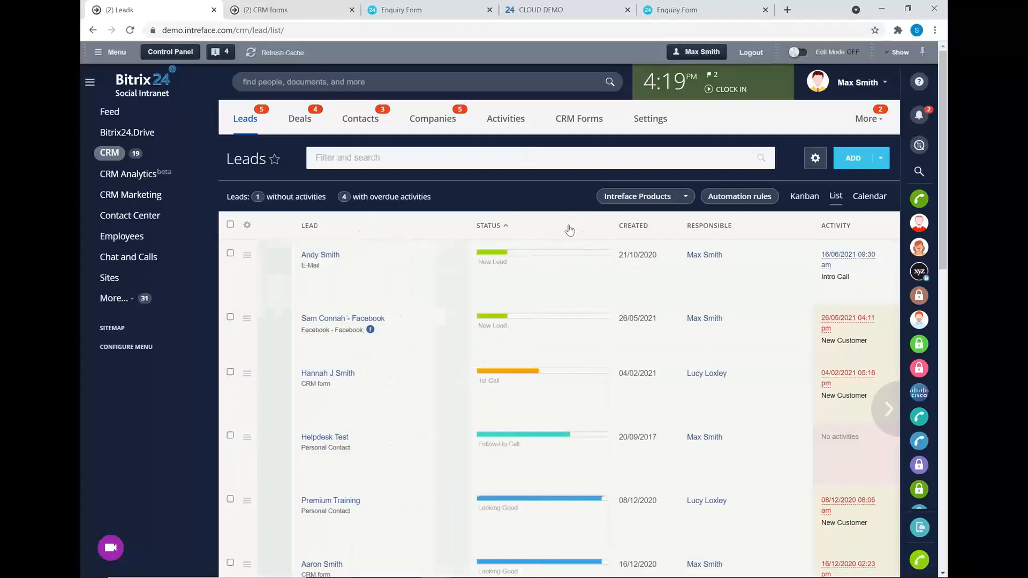
{"action": "left_click", "coordinate": [247, 226]}
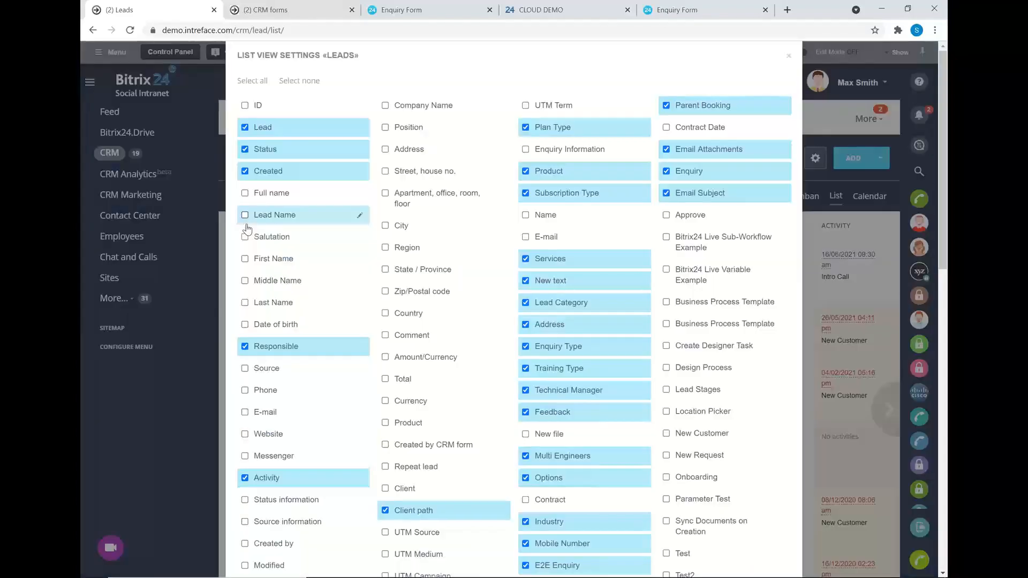
{"action": "left_click", "coordinate": [789, 56]}
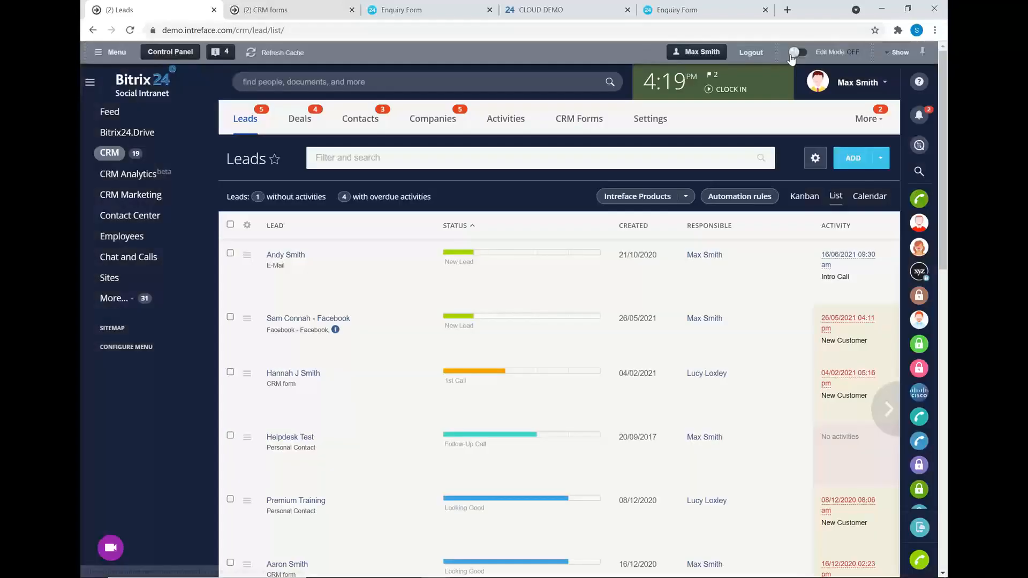
{"action": "left_click", "coordinate": [802, 201]}
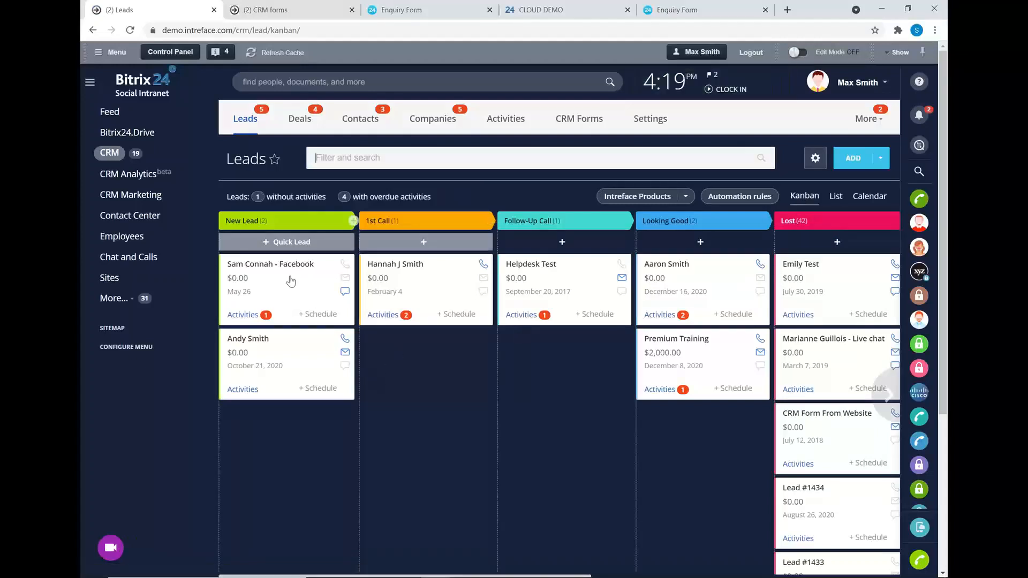
Drag the Facebook lead card toward Follow-Up Call and bring up the lead filter options.
{"action": "left_click_drag", "start_coordinate": [351, 267], "coordinate": [263, 271]}
{"action": "left_click", "coordinate": [463, 159]}
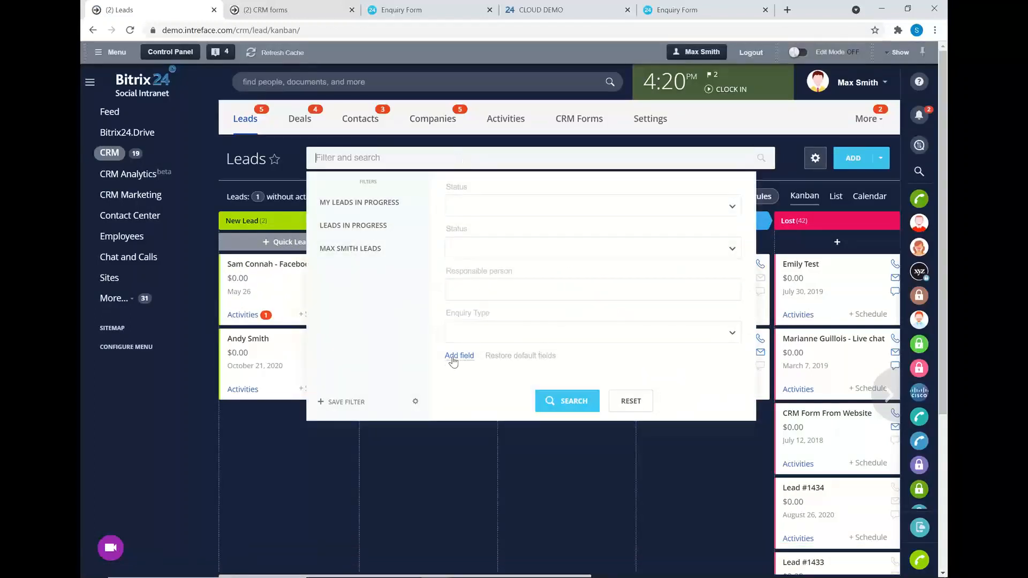
{"action": "left_click", "coordinate": [455, 356]}
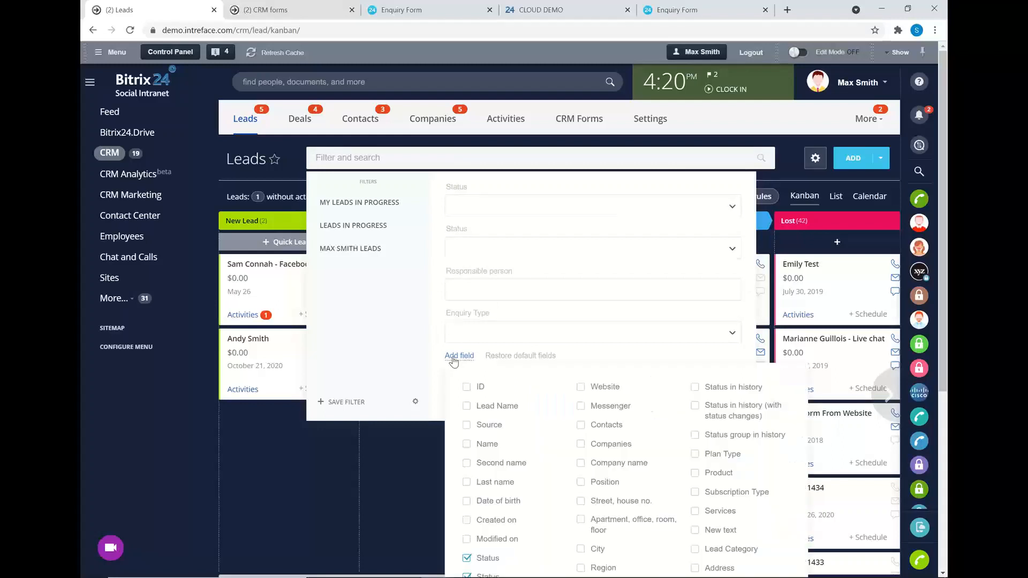
{"action": "left_click", "coordinate": [456, 356]}
Filter leads by Sales enquiry type, clear that filter, then open the second New Lead card.
{"action": "left_click", "coordinate": [514, 332]}
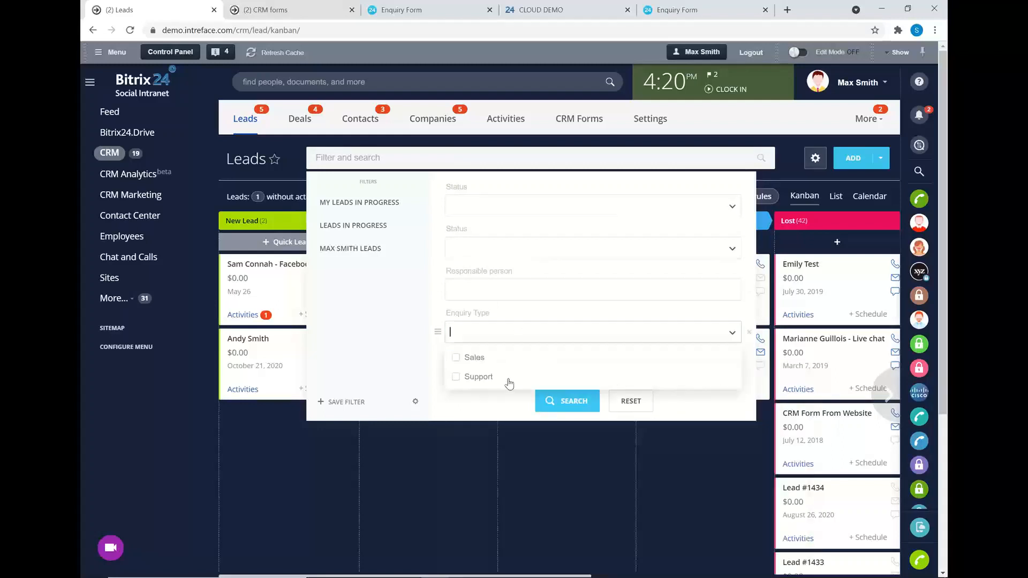
{"action": "left_click", "coordinate": [474, 358]}
{"action": "left_click", "coordinate": [567, 403]}
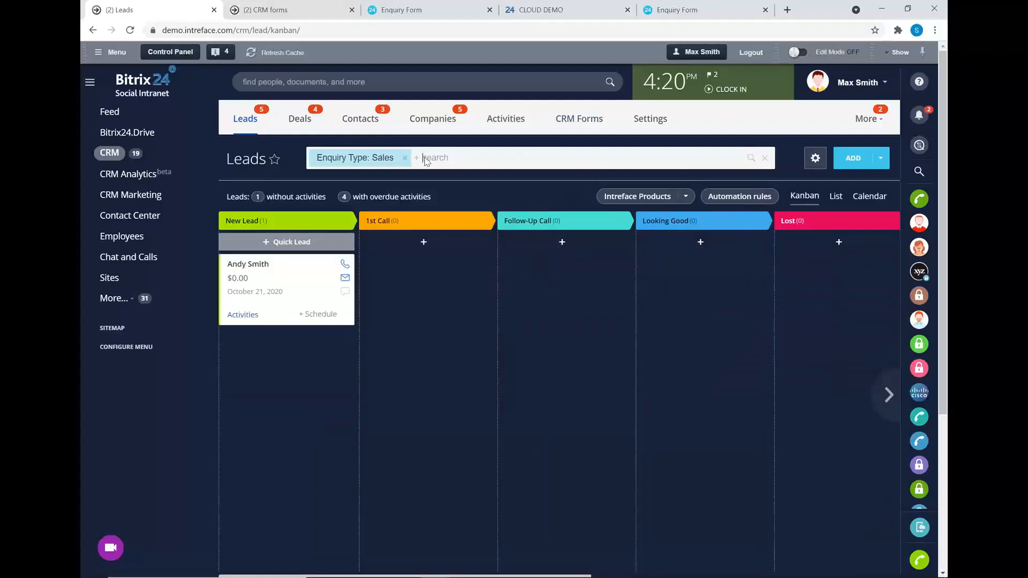
{"action": "left_click", "coordinate": [405, 158]}
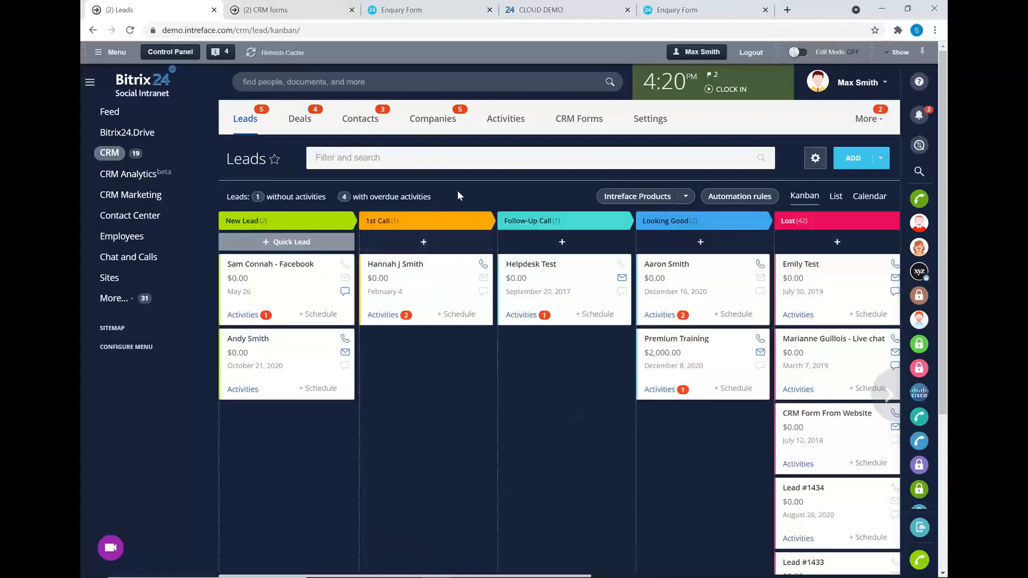
{"action": "left_click", "coordinate": [244, 343]}
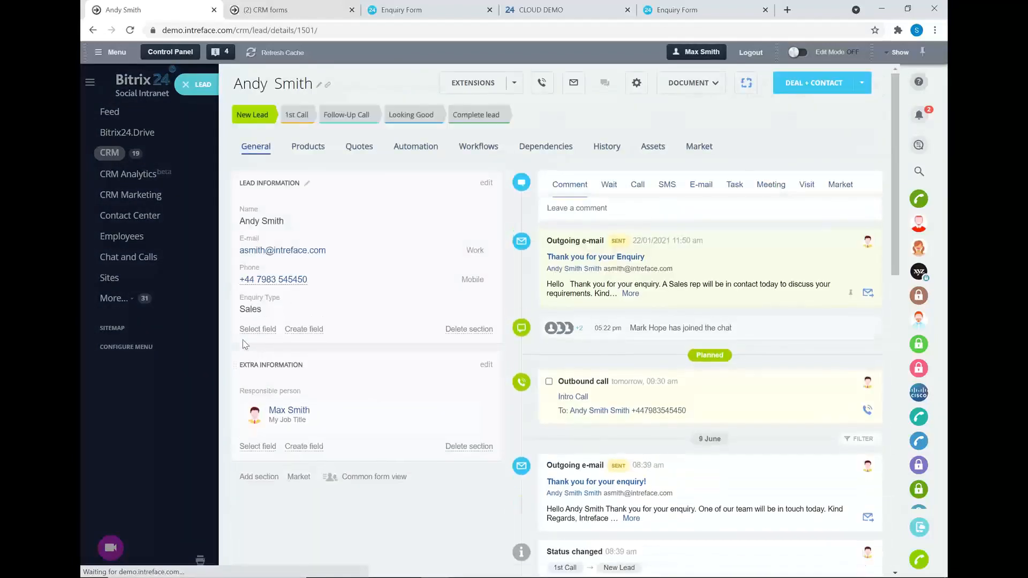
Reload the lead as a full page and review the available field types without creating one.
{"action": "left_click", "coordinate": [129, 29]}
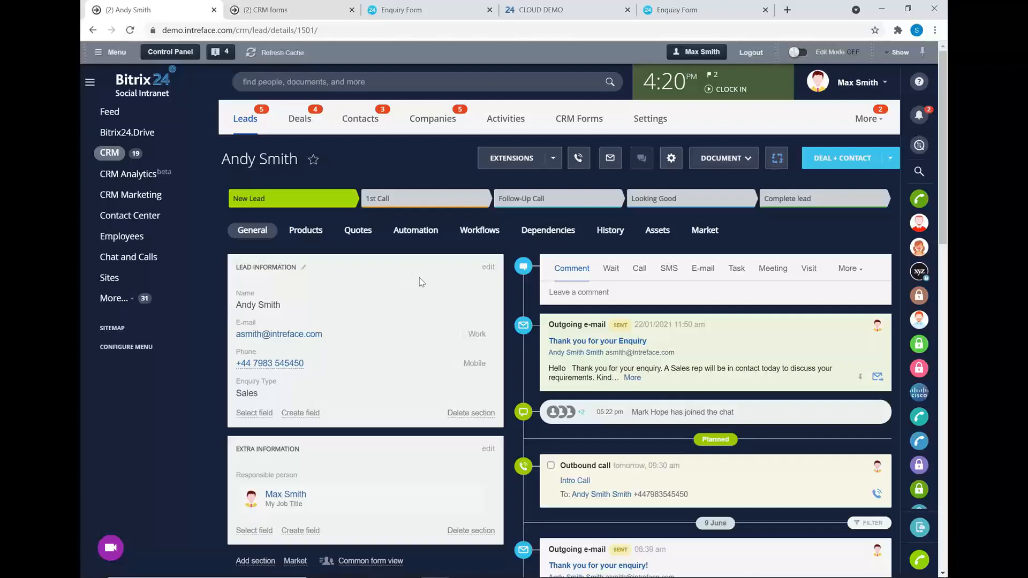
{"action": "scroll", "coordinate": [420, 281], "scroll_direction": "down", "scroll_amount": 2}
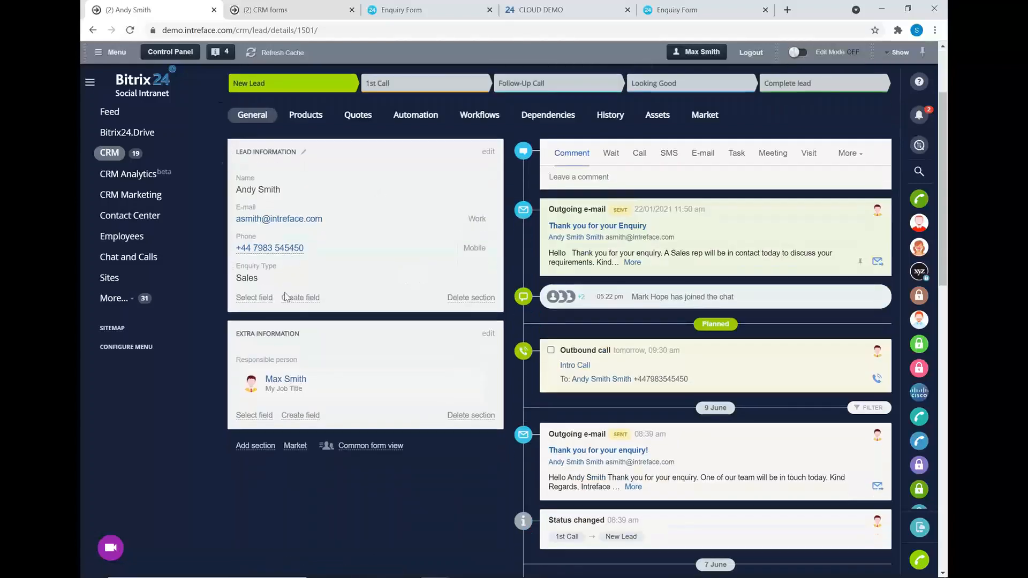
{"action": "left_click", "coordinate": [285, 298]}
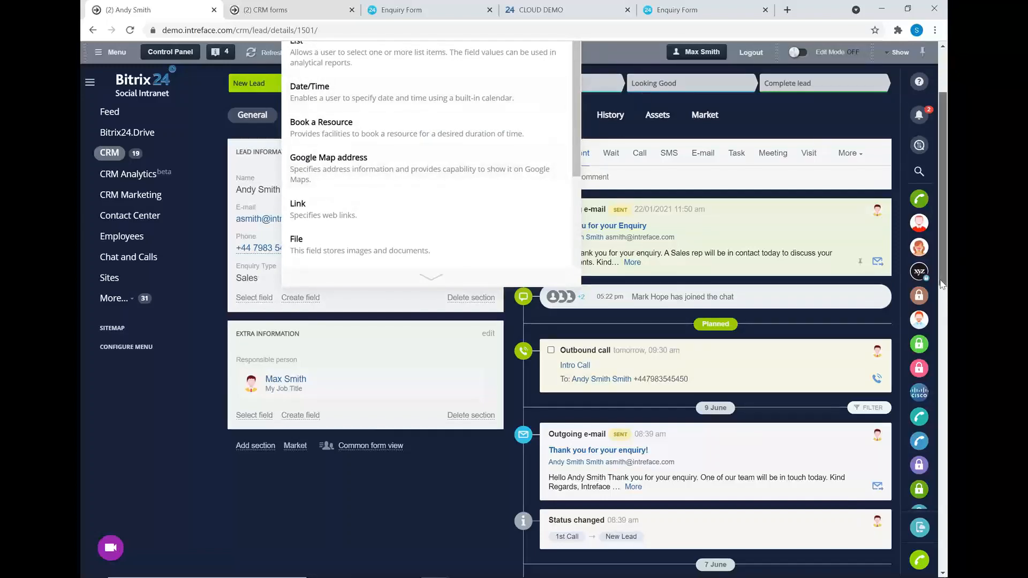
{"action": "scroll", "coordinate": [945, 309], "scroll_direction": "up", "scroll_amount": 2}
{"action": "left_click_drag", "start_coordinate": [574, 237], "coordinate": [574, 346]}
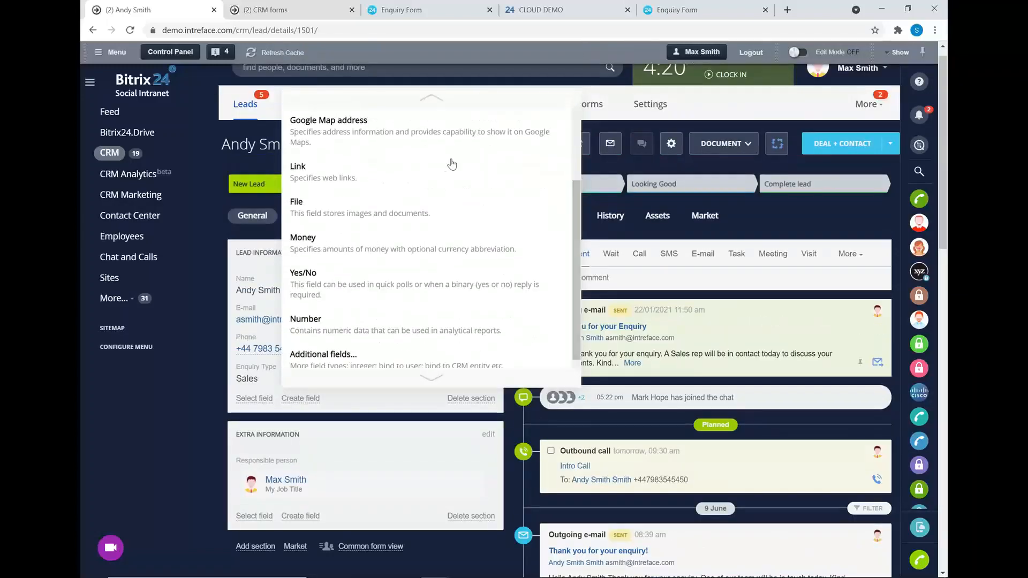
{"action": "left_click", "coordinate": [368, 411]}
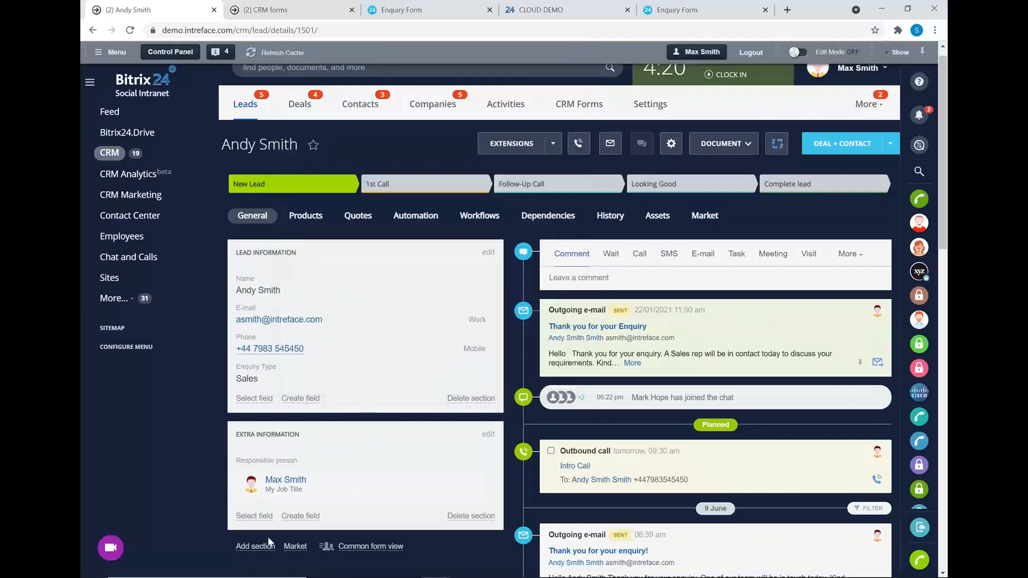
Add a blank section to the lead form, then delete it again.
{"action": "left_click", "coordinate": [238, 547]}
{"action": "scroll", "coordinate": [414, 453], "scroll_direction": "down", "scroll_amount": 3}
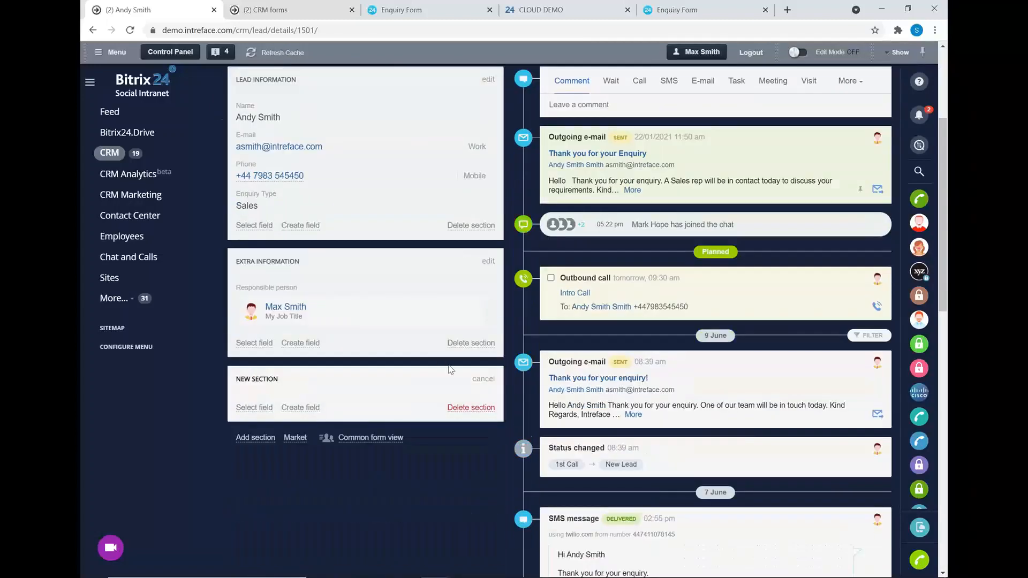
{"action": "left_click", "coordinate": [460, 408]}
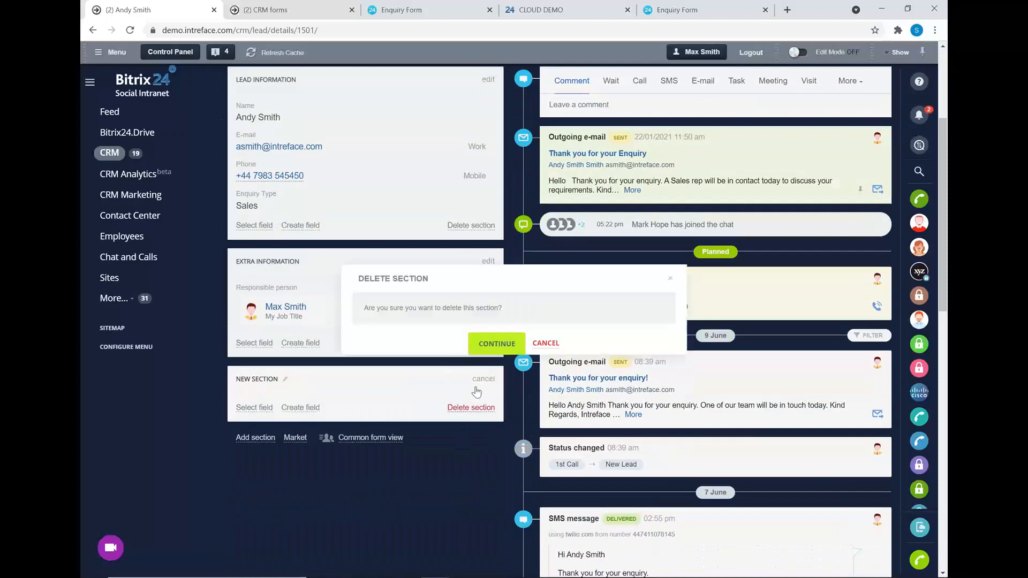
{"action": "left_click", "coordinate": [486, 344]}
{"action": "scroll", "coordinate": [689, 368], "scroll_direction": "up", "scroll_amount": 1}
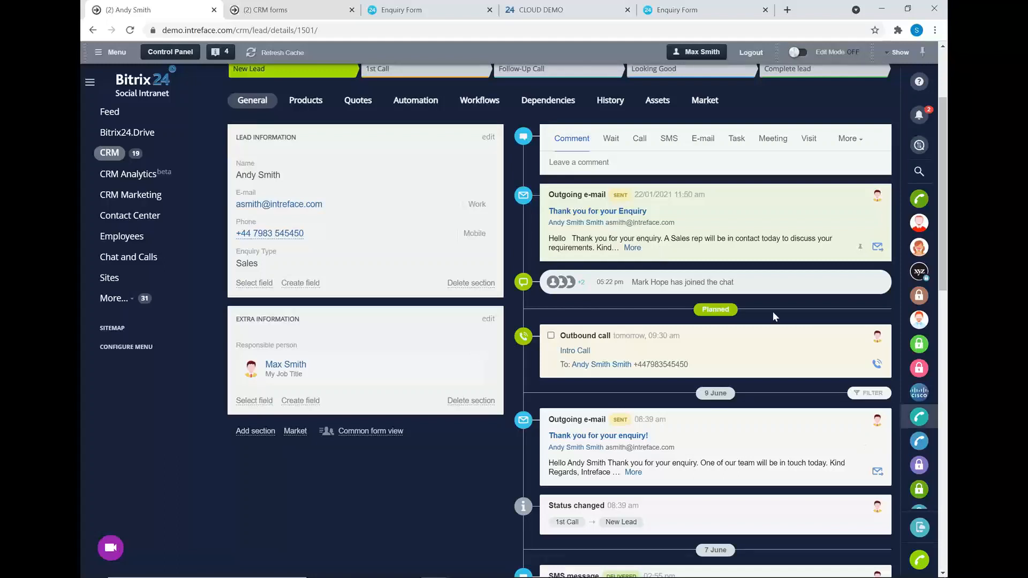
Filter the lead's timeline to Documents only, then clear the filter.
{"action": "left_click", "coordinate": [868, 394]}
{"action": "left_click", "coordinate": [550, 402]}
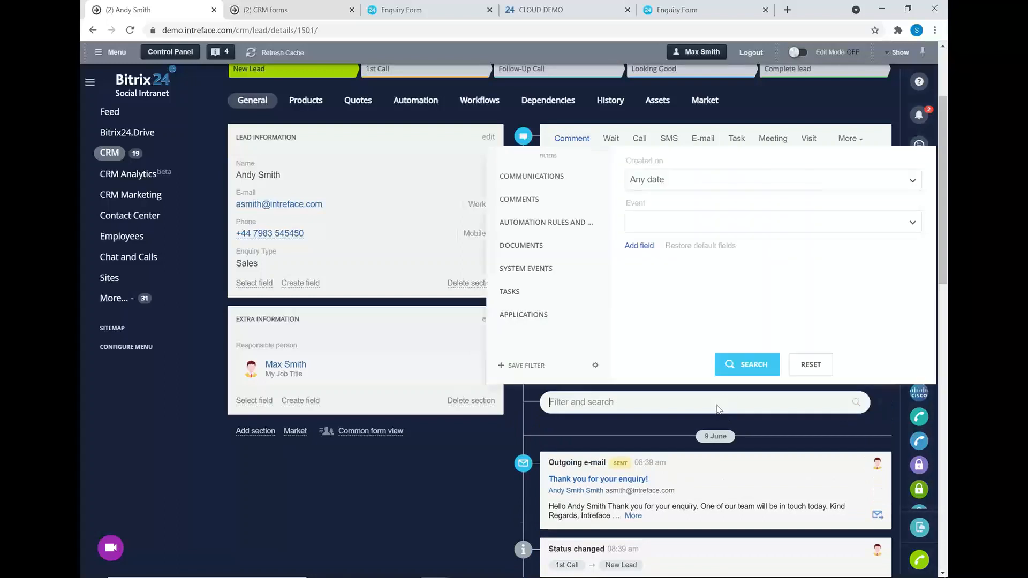
{"action": "left_click", "coordinate": [514, 245]}
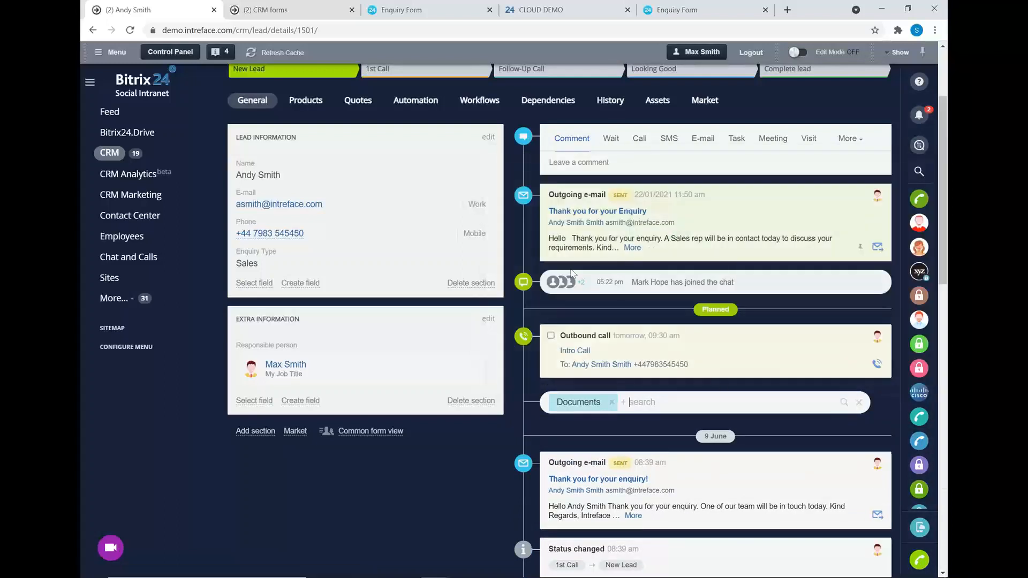
{"action": "left_click", "coordinate": [612, 402]}
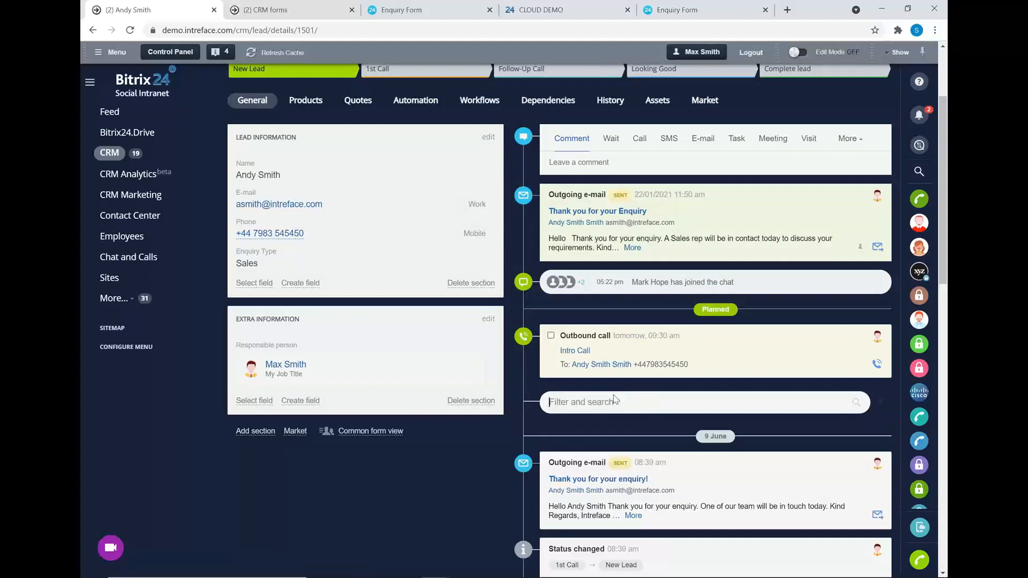
Post a timeline comment reading 'Notes' that mentions a colleague.
{"action": "left_click", "coordinate": [624, 162]}
{"action": "type", "text": "nOTES"}
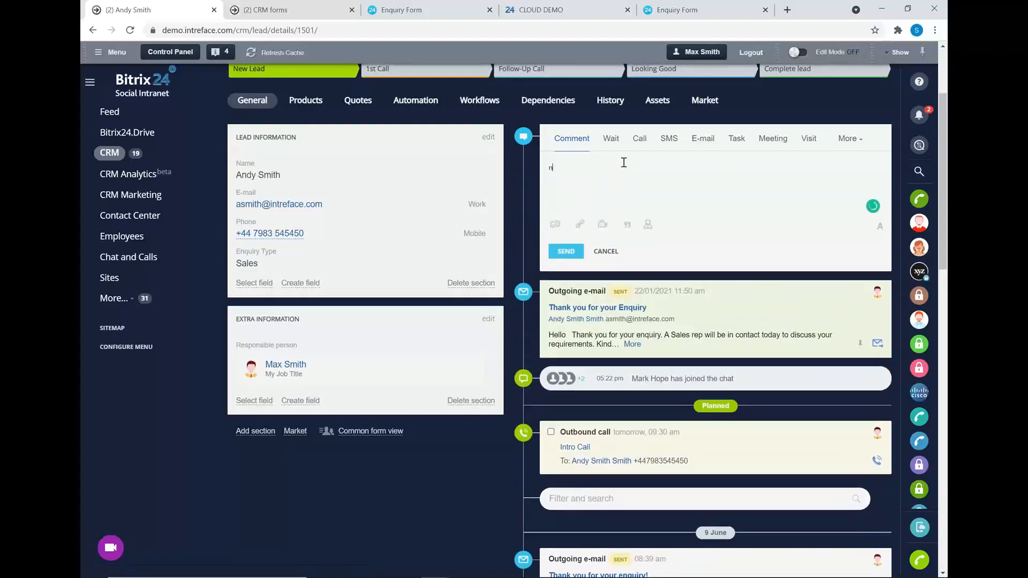
{"action": "key", "text": "BackSpace"}
{"action": "key", "text": "BackSpace"}
{"action": "key", "text": "BackSpace"}
{"action": "key", "text": "BackSpace"}
{"action": "key", "text": "BackSpace"}
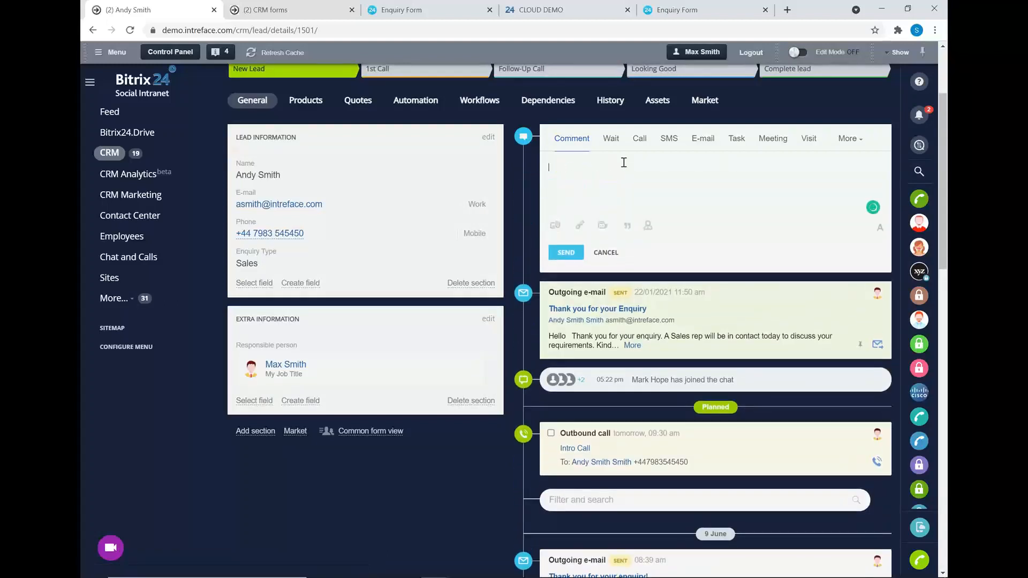
{"action": "type", "text": "Notes"}
{"action": "left_click", "coordinate": [556, 225]}
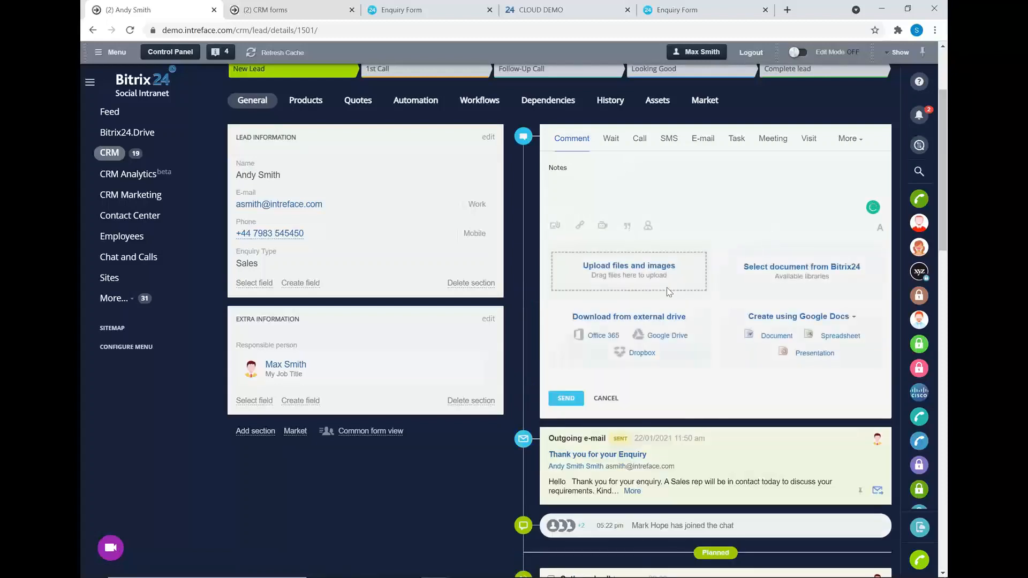
{"action": "left_click", "coordinate": [648, 226]}
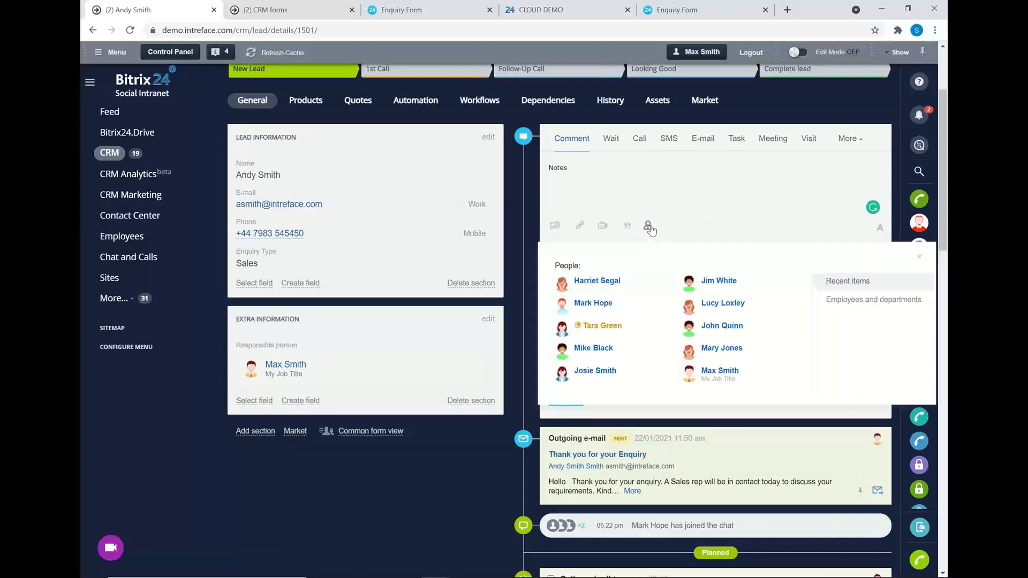
{"action": "left_click", "coordinate": [604, 284]}
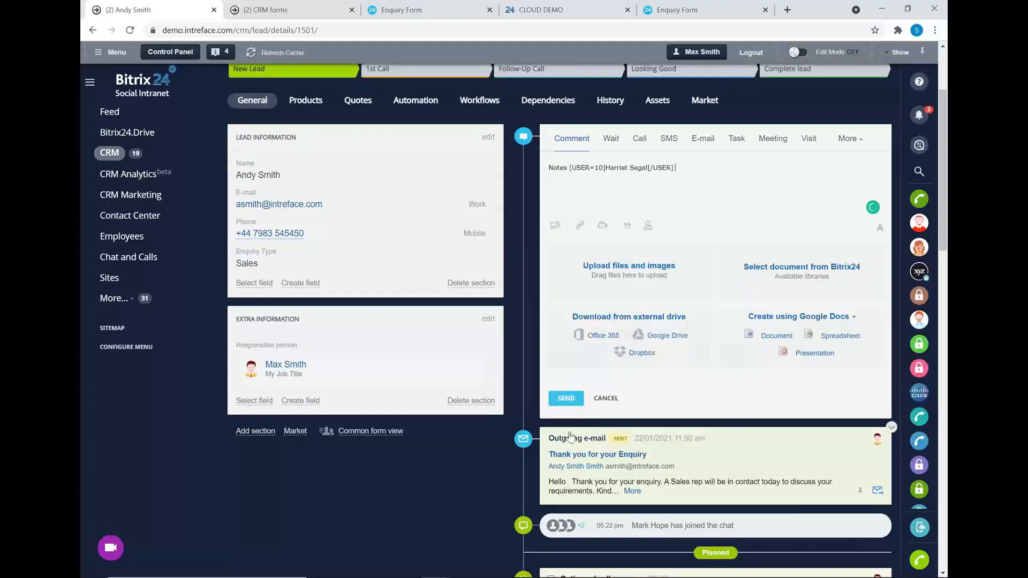
{"action": "left_click", "coordinate": [569, 398]}
{"action": "scroll", "coordinate": [700, 171], "scroll_direction": "up", "scroll_amount": 1}
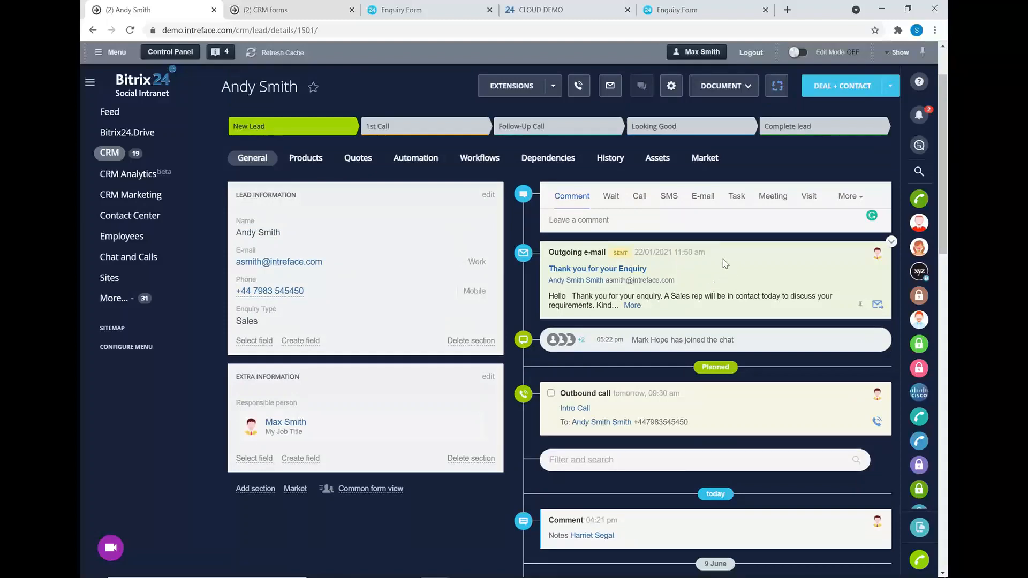
Go to the lead's Automation tab and start configuring the rules for all leads.
{"action": "left_click", "coordinate": [414, 161]}
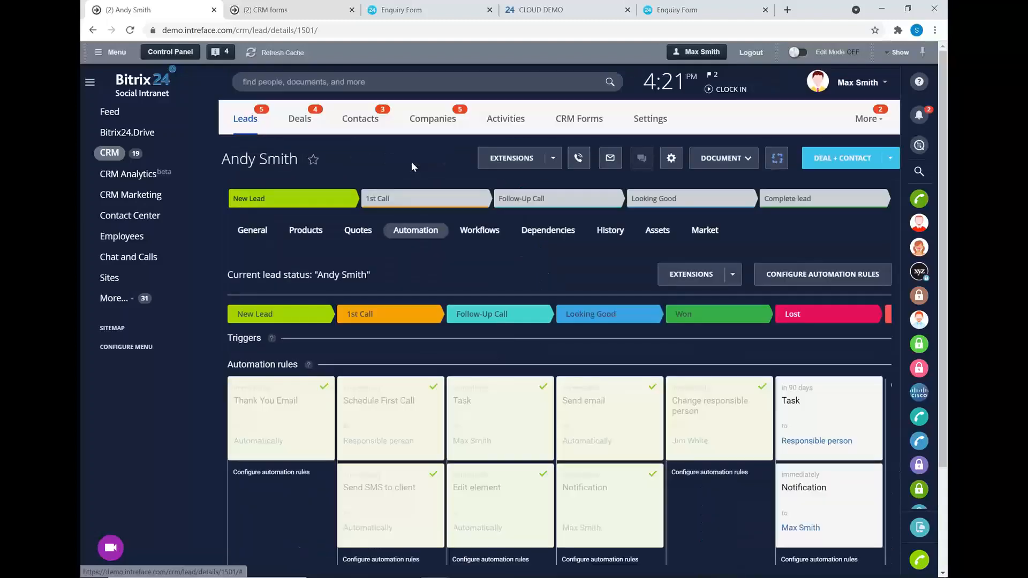
{"action": "scroll", "coordinate": [455, 221], "scroll_direction": "down", "scroll_amount": 1}
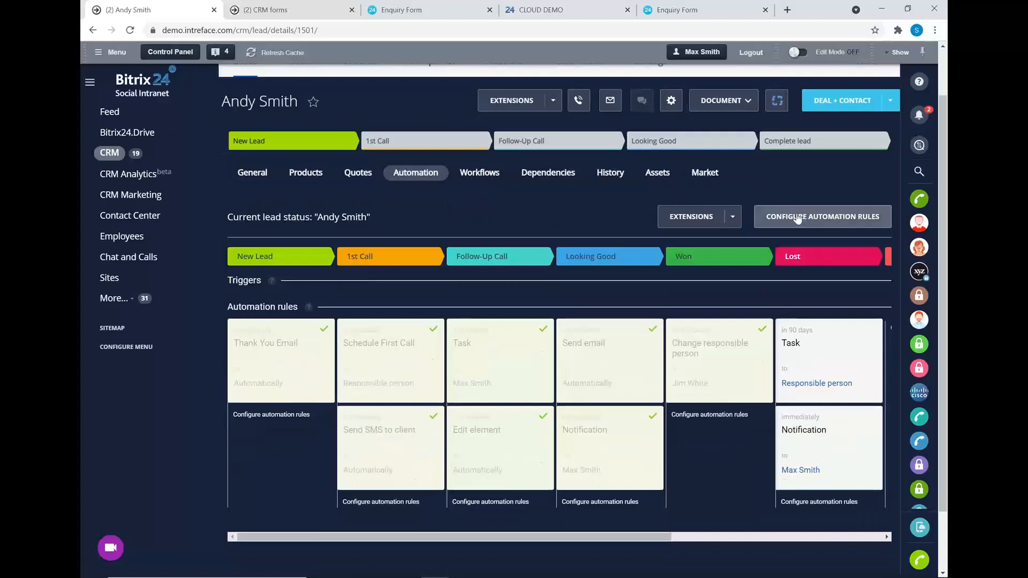
{"action": "left_click", "coordinate": [794, 217]}
{"action": "scroll", "coordinate": [624, 175], "scroll_direction": "down", "scroll_amount": 1}
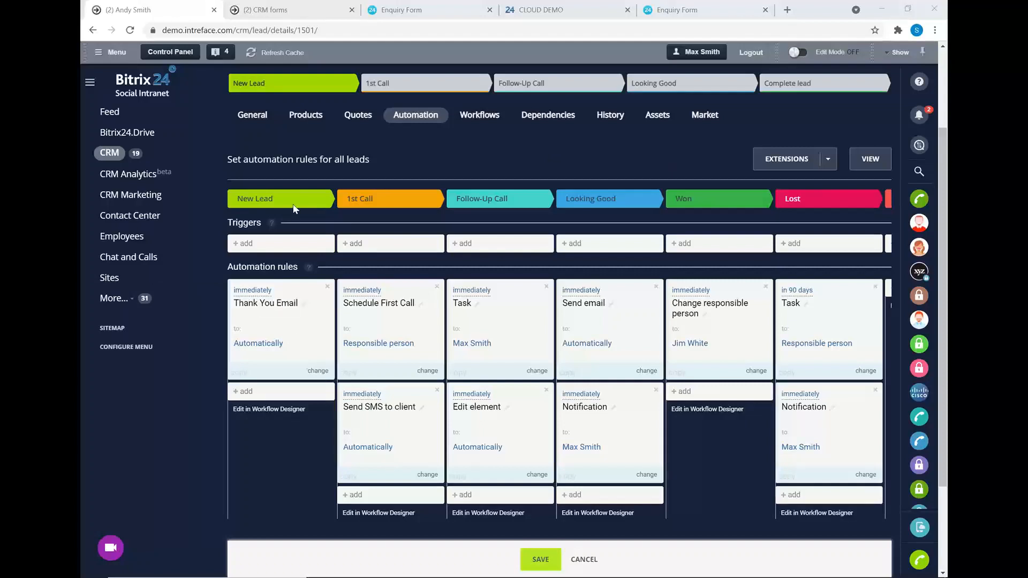
Inspect the Thank You Email, Schedule First Call and Send SMS rules without changes.
{"action": "left_click", "coordinate": [256, 291]}
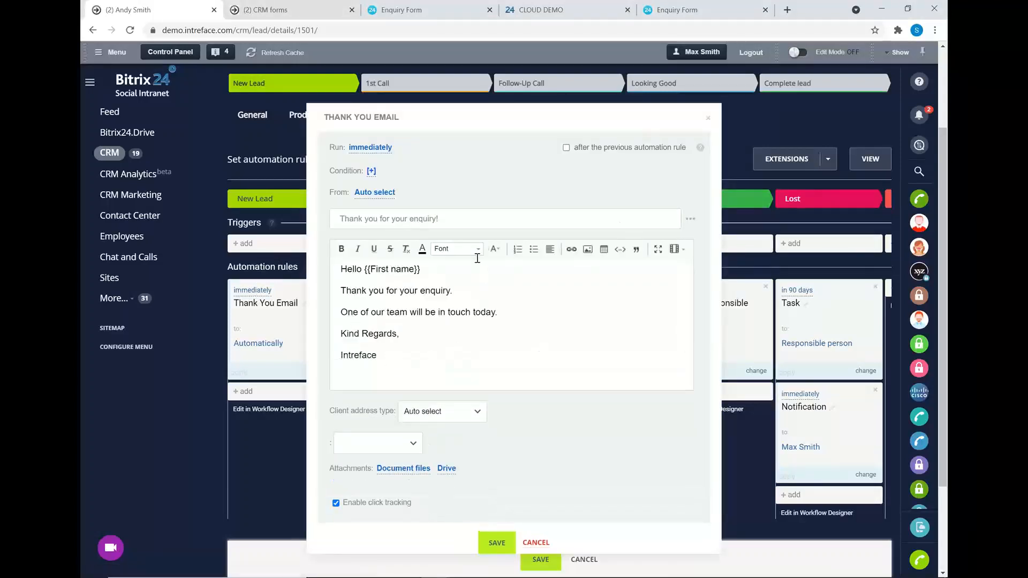
{"action": "left_click", "coordinate": [708, 120]}
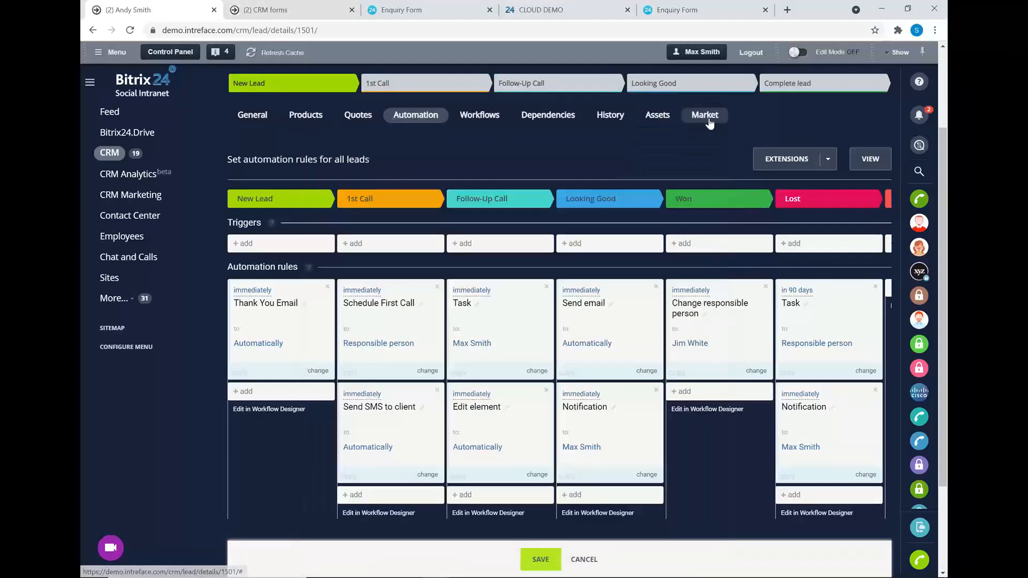
{"action": "left_click", "coordinate": [365, 295]}
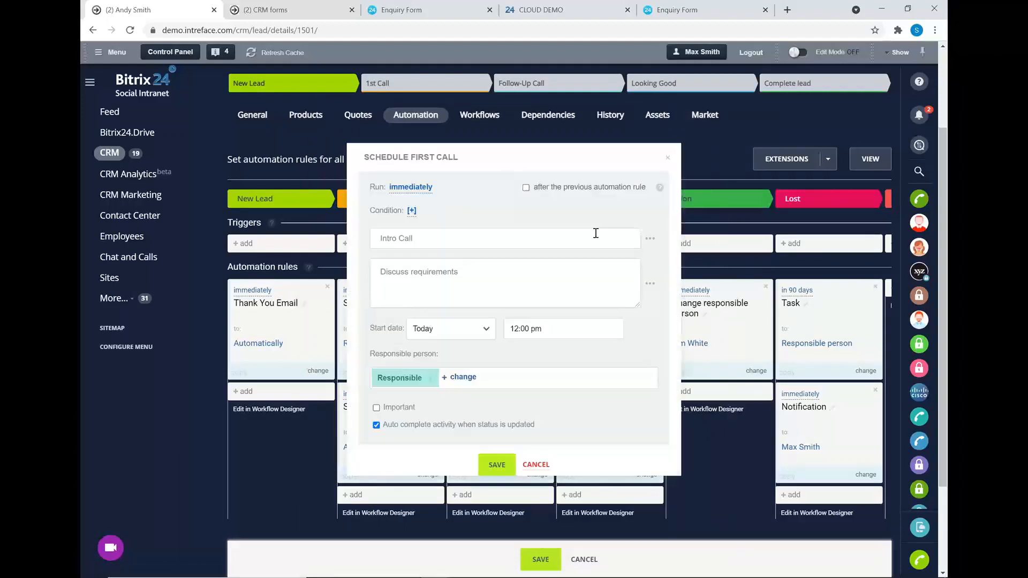
{"action": "left_click", "coordinate": [668, 159]}
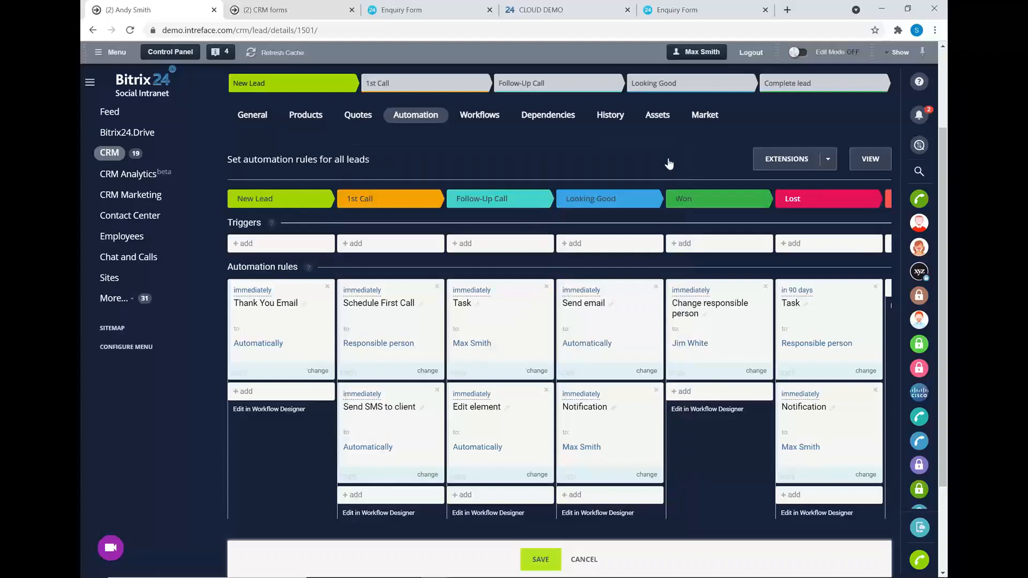
{"action": "left_click", "coordinate": [367, 395]}
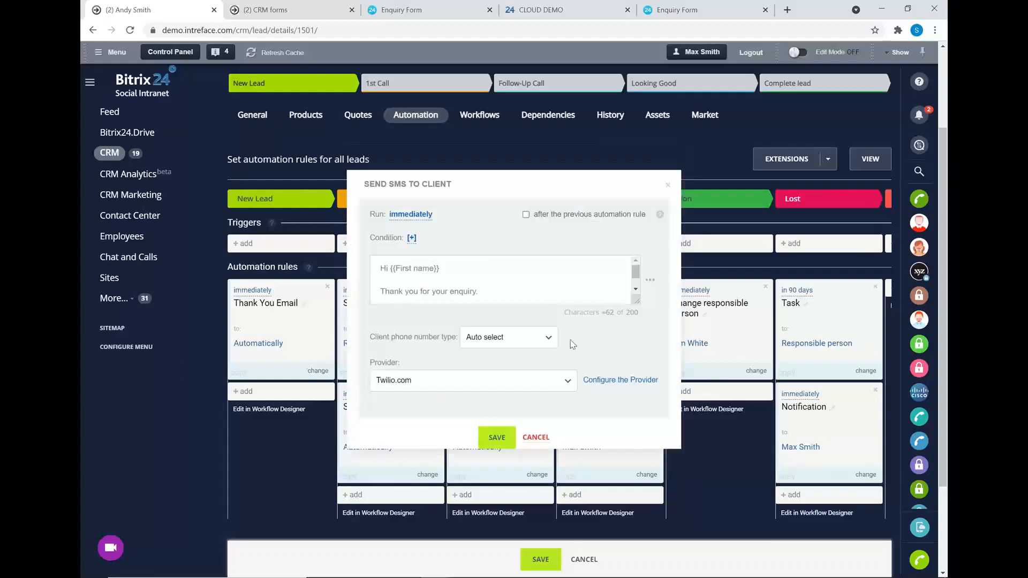
{"action": "left_click", "coordinate": [535, 438]}
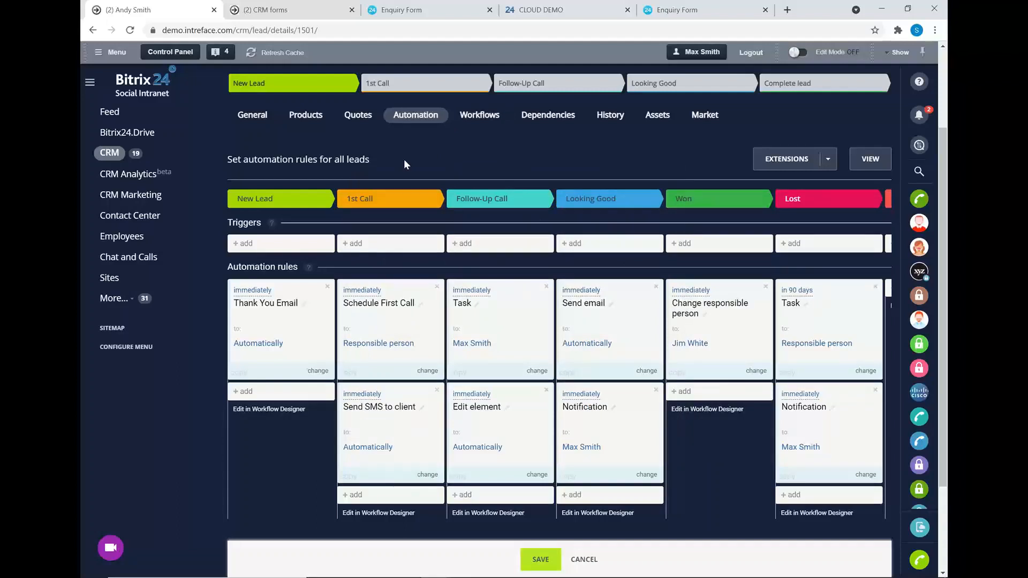
Review the Looking Good stage triggers, then move the lead to the 1st Call stage.
{"action": "left_click", "coordinate": [575, 245]}
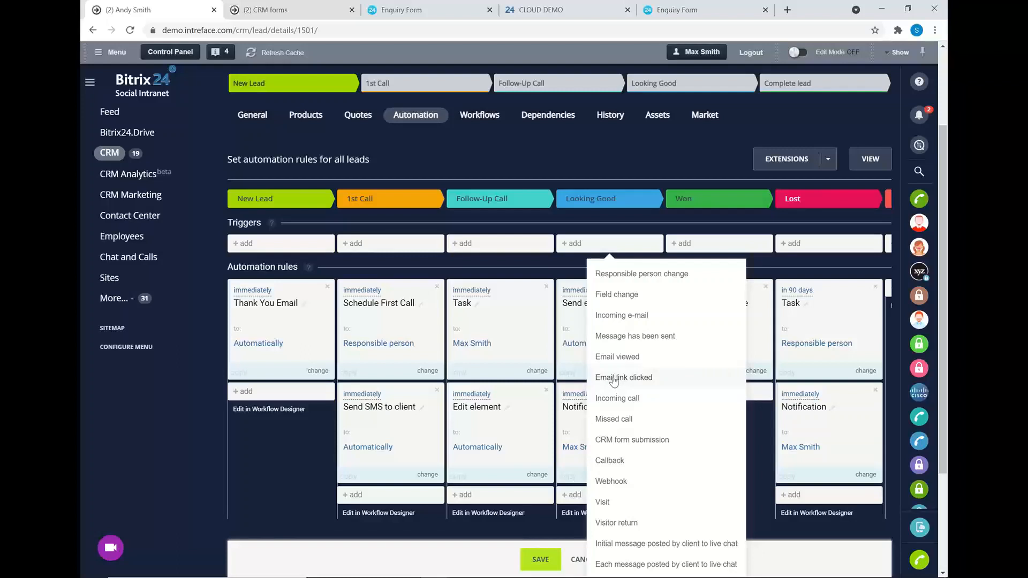
{"action": "left_click", "coordinate": [612, 158]}
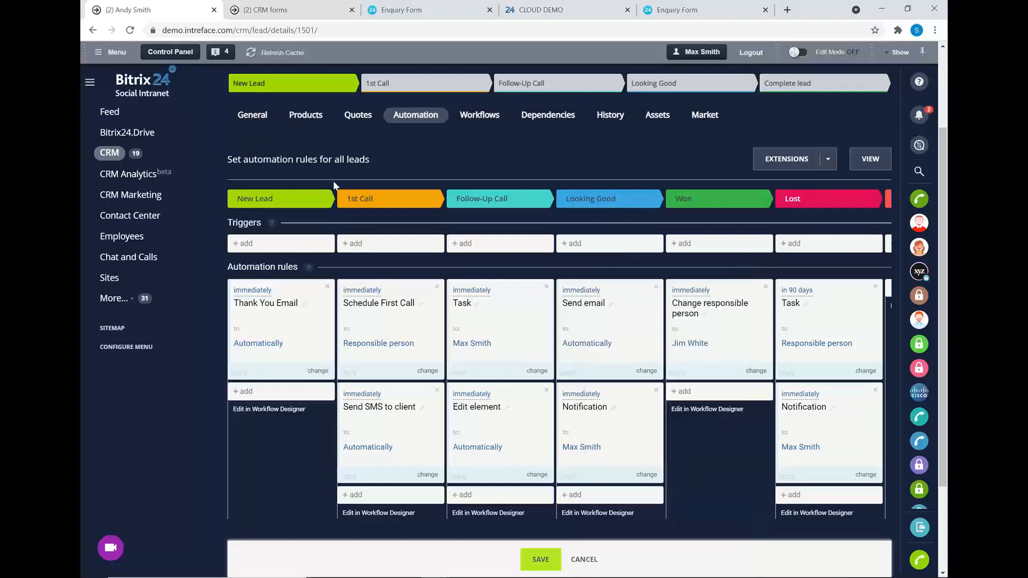
{"action": "left_click", "coordinate": [256, 113]}
{"action": "left_click", "coordinate": [425, 84]}
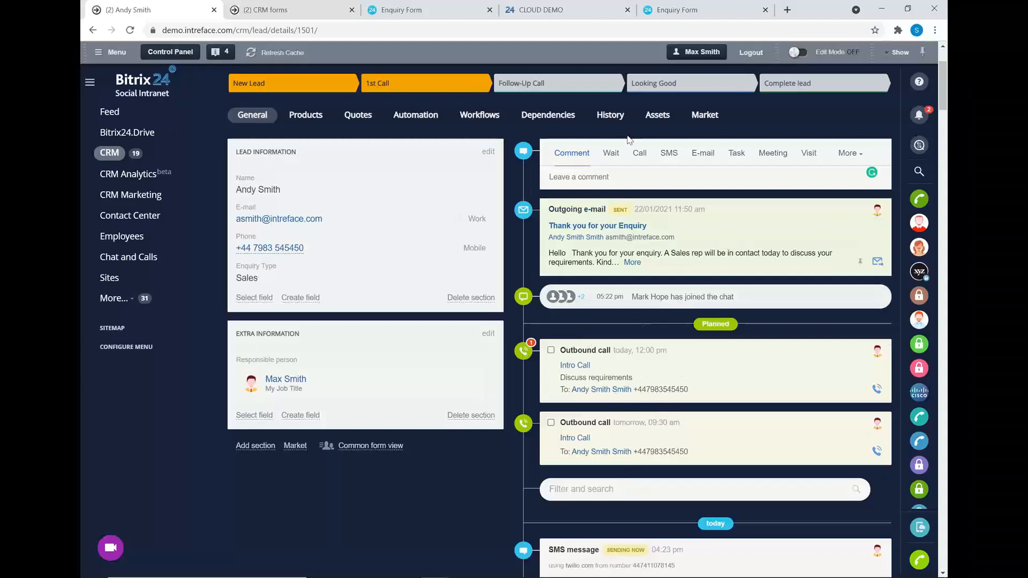
Return from the lead's details to the Leads Kanban board.
{"action": "scroll", "coordinate": [443, 161], "scroll_direction": "up", "scroll_amount": 3}
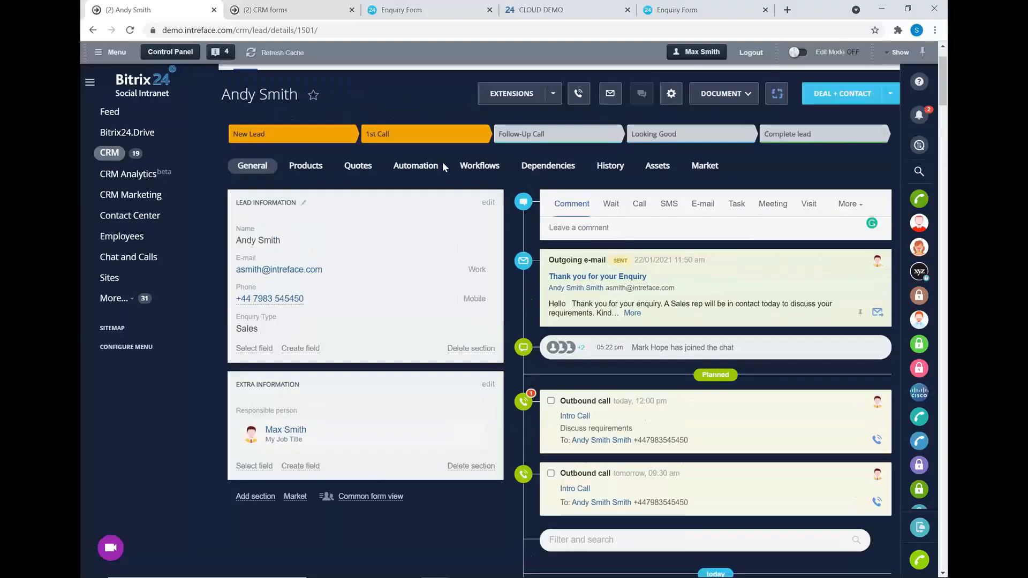
{"action": "left_click", "coordinate": [246, 123]}
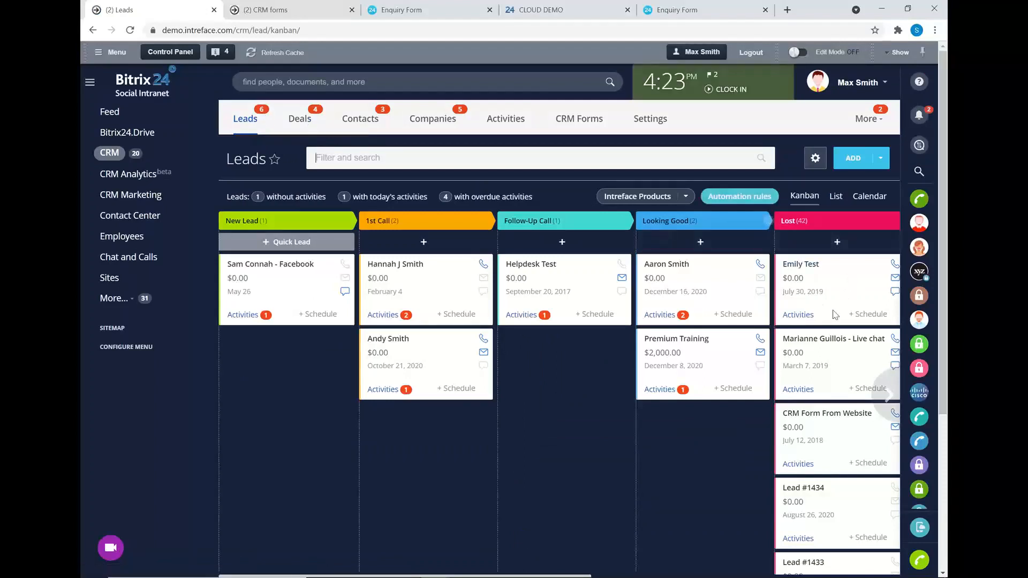
Show leads as a list and choose Deal + Contact conversion for the Premium Training lead.
{"action": "left_click", "coordinate": [835, 196]}
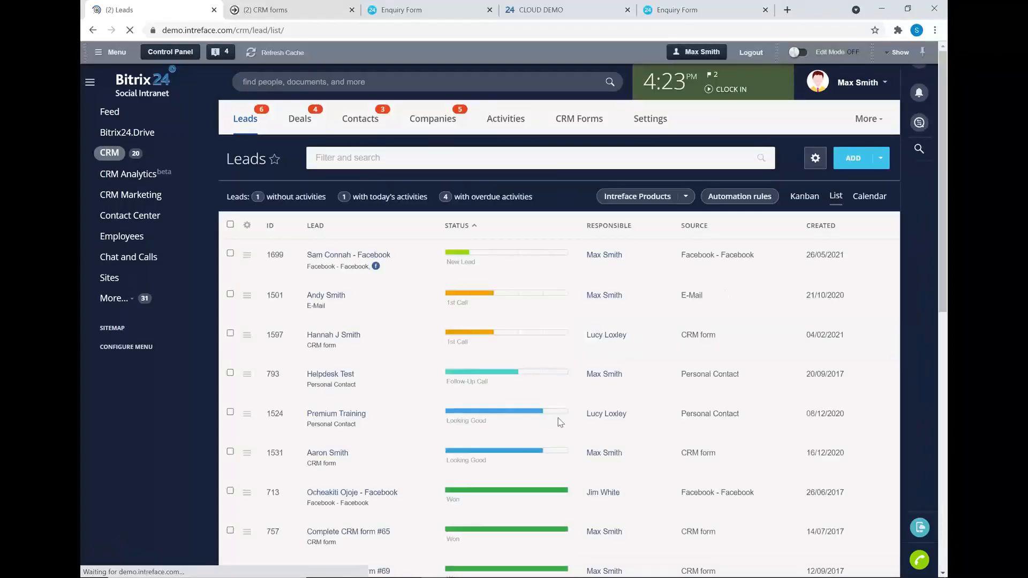
{"action": "left_click", "coordinate": [556, 413]}
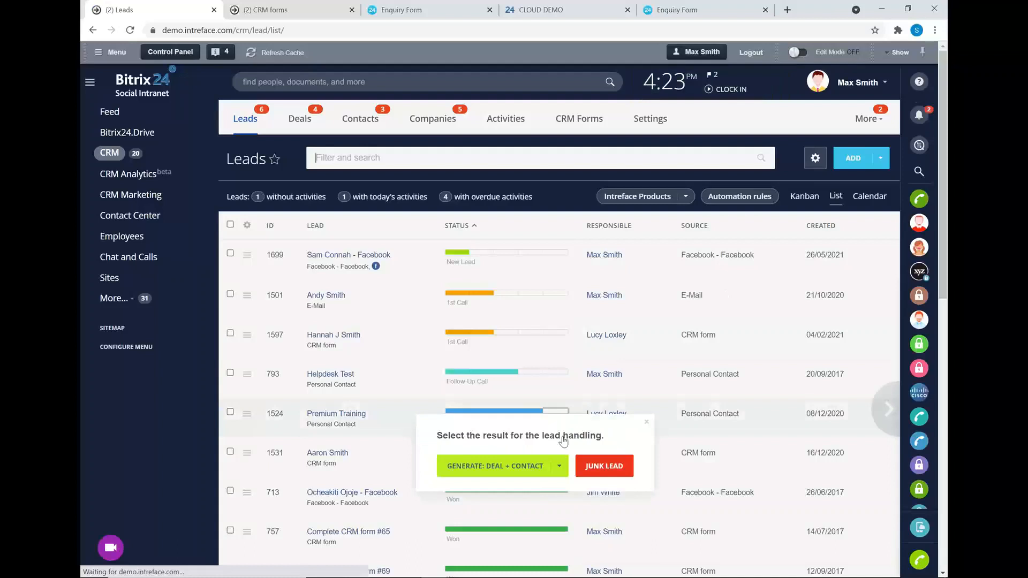
{"action": "left_click", "coordinate": [561, 468]}
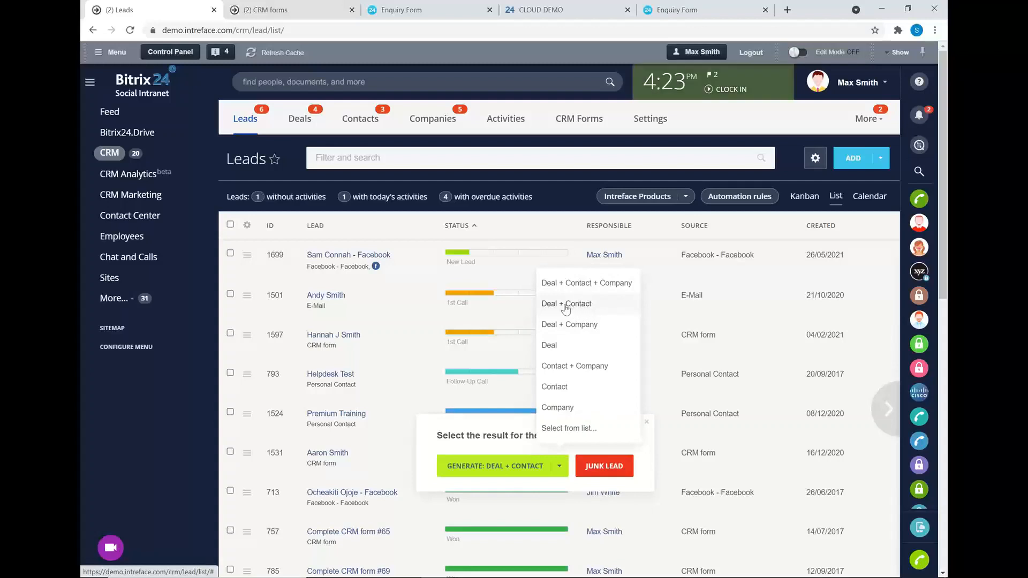
{"action": "left_click", "coordinate": [561, 303]}
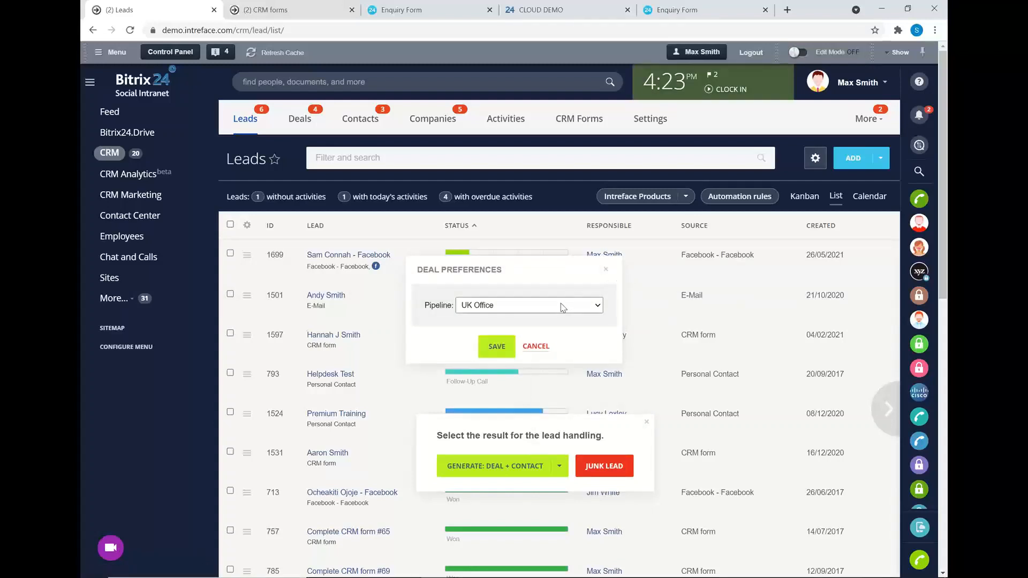
Review the deal's pipeline options, cancel the conversion, and bring up the UK Office deals board.
{"action": "left_click", "coordinate": [563, 306]}
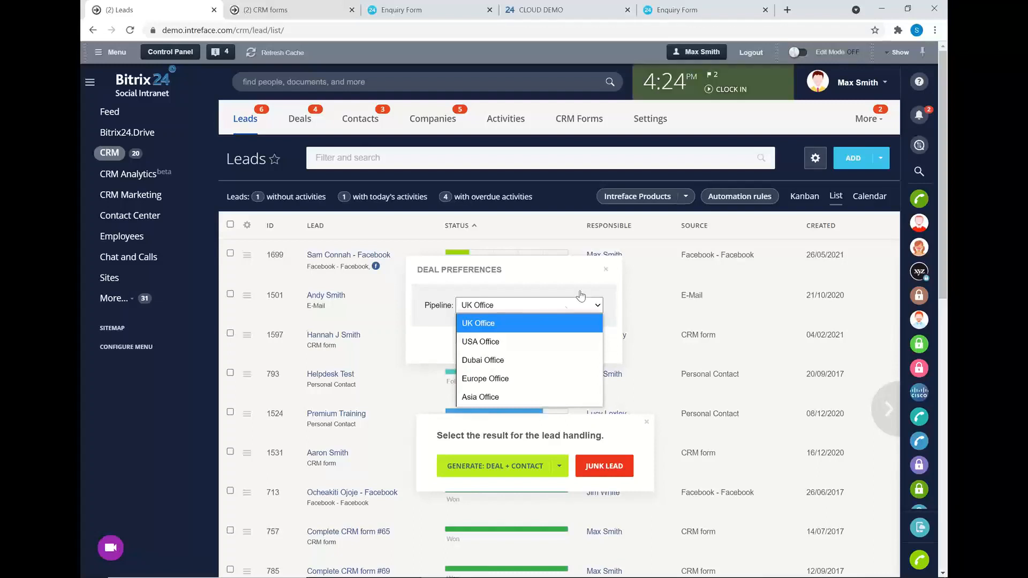
{"action": "left_click", "coordinate": [605, 269]}
{"action": "left_click", "coordinate": [647, 422]}
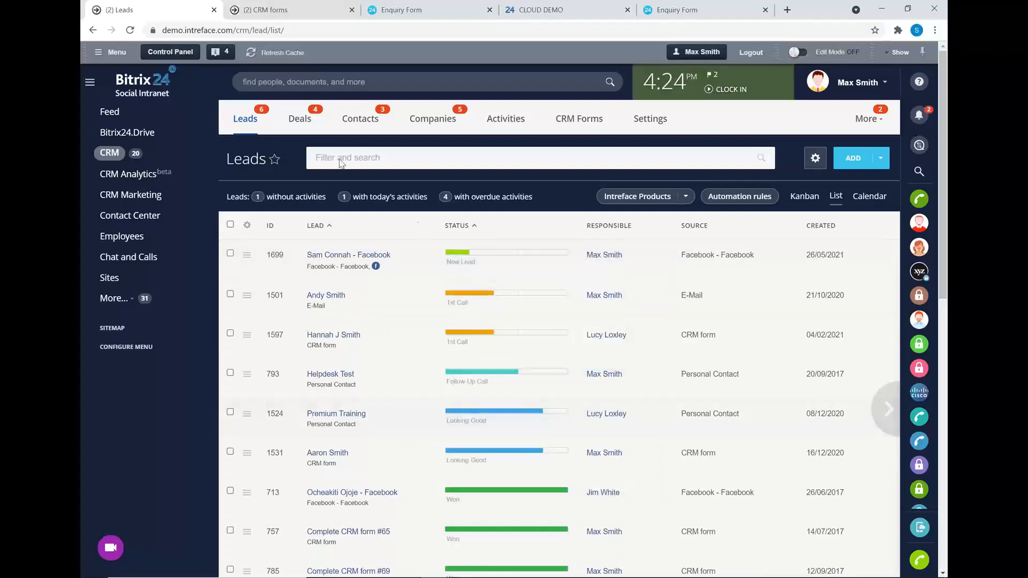
{"action": "left_click", "coordinate": [342, 120]}
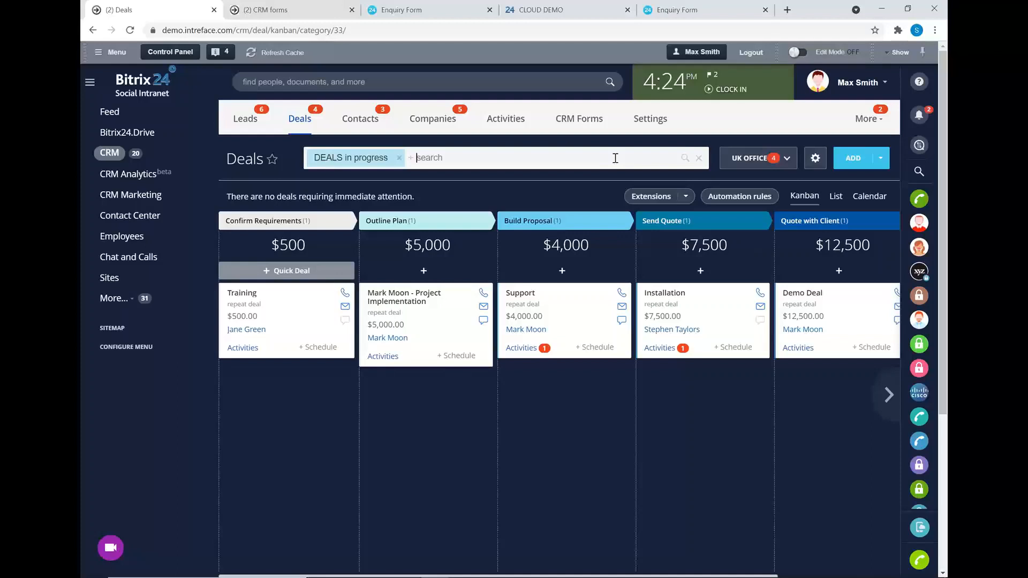
{"action": "left_click", "coordinate": [782, 159]}
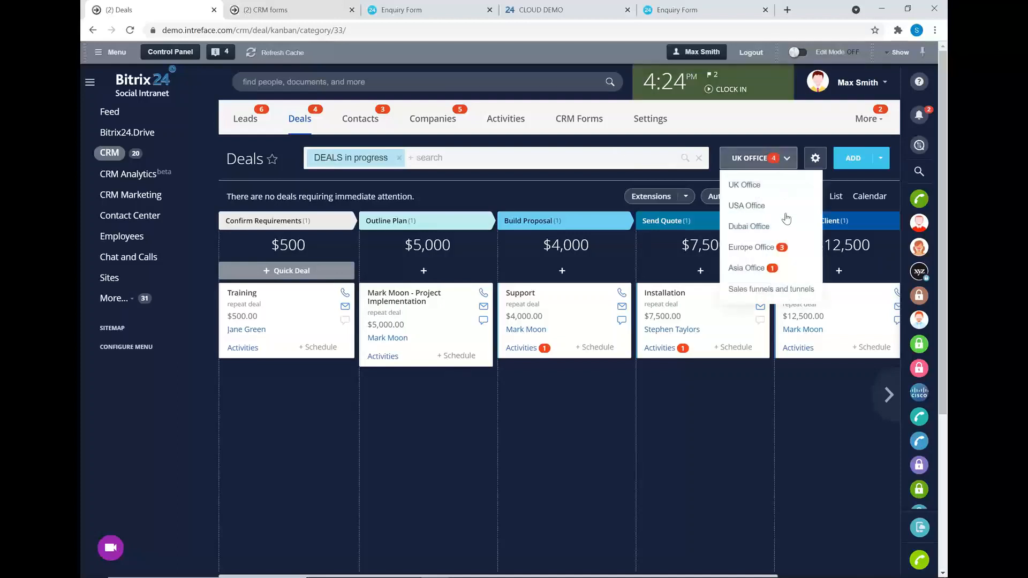
{"action": "left_click", "coordinate": [747, 206]}
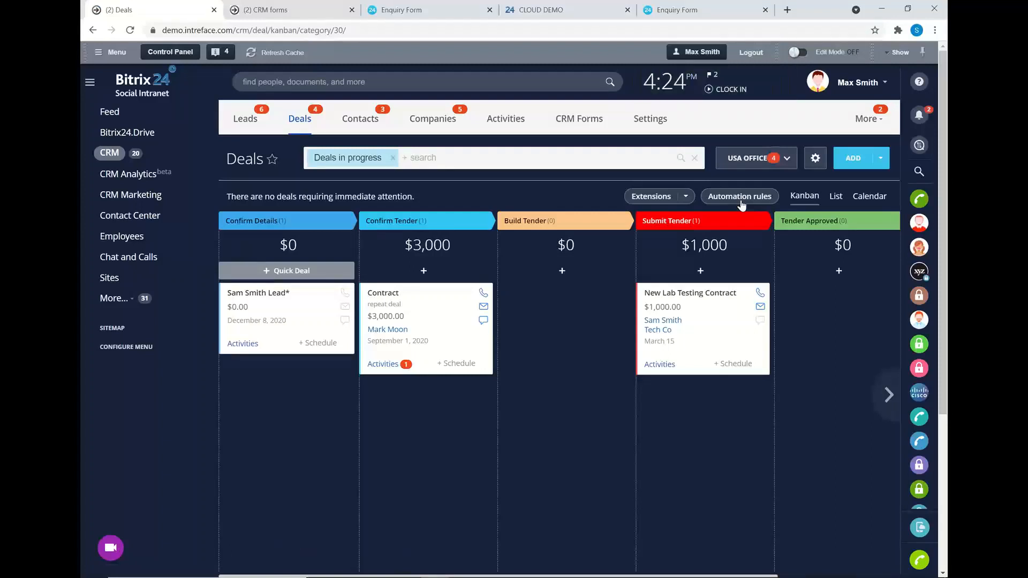
{"action": "left_click", "coordinate": [738, 160]}
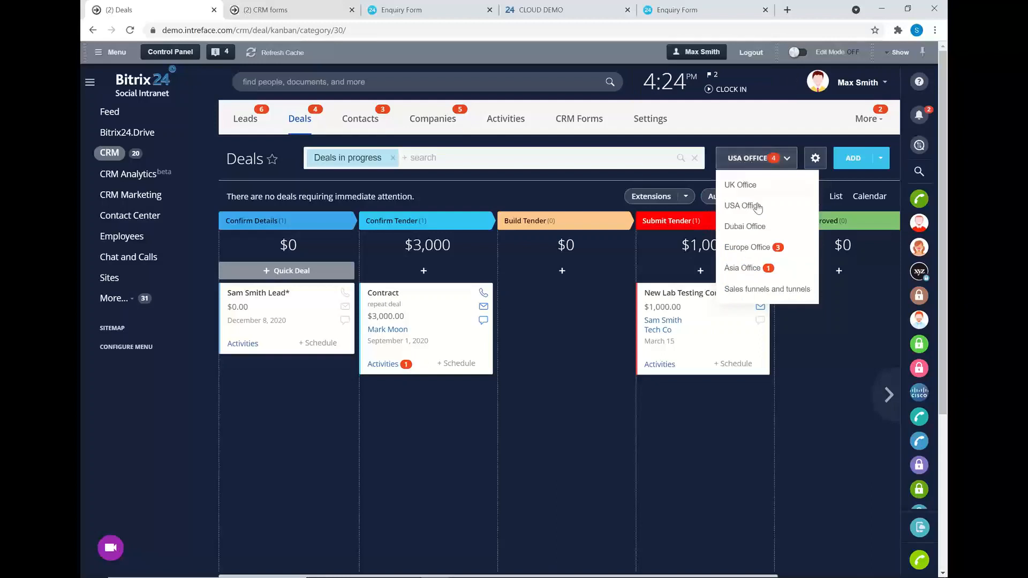
{"action": "left_click", "coordinate": [561, 189]}
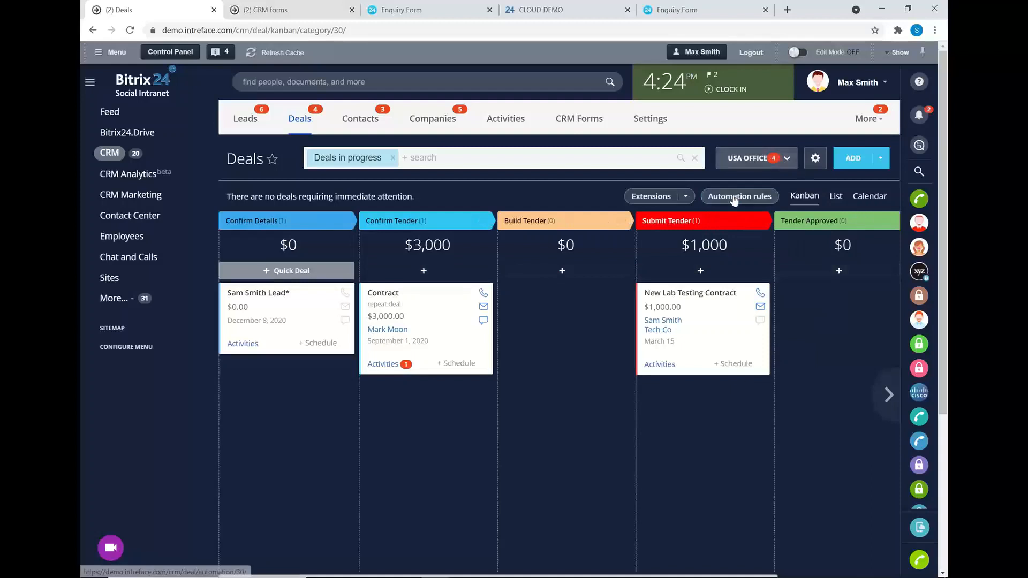
{"action": "left_click", "coordinate": [746, 161]}
{"action": "left_click", "coordinate": [743, 187]}
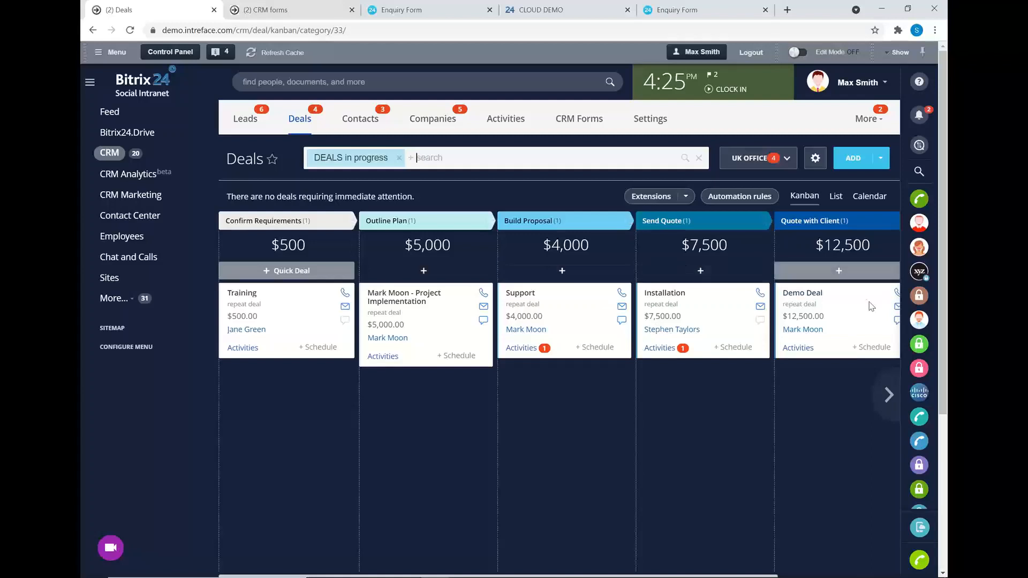
Drag the Installation deal into Quote with Client, then open the $5,000 Outline Plan deal.
{"action": "left_click", "coordinate": [889, 394]}
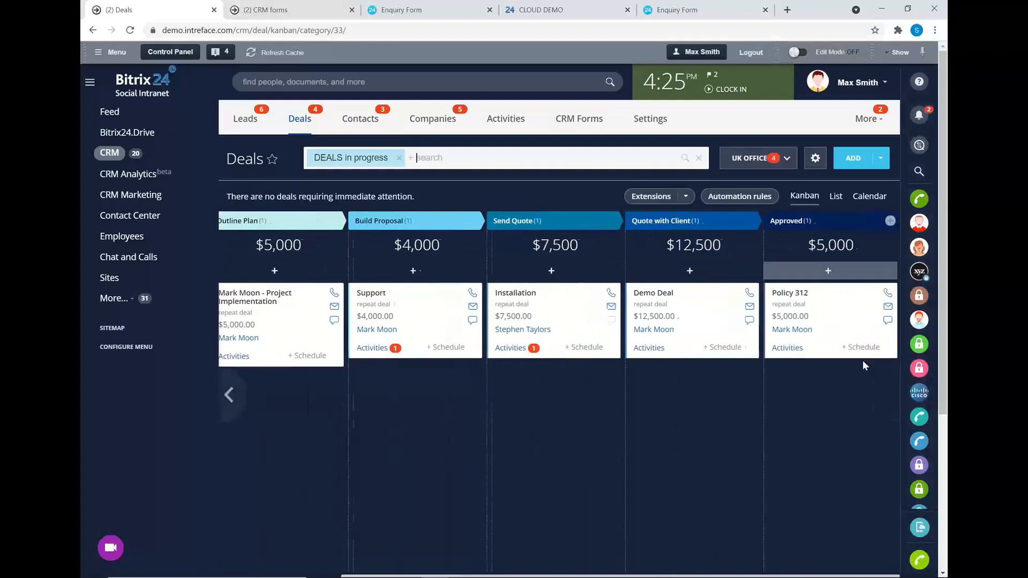
{"action": "left_click_drag", "start_coordinate": [563, 299], "coordinate": [664, 302]}
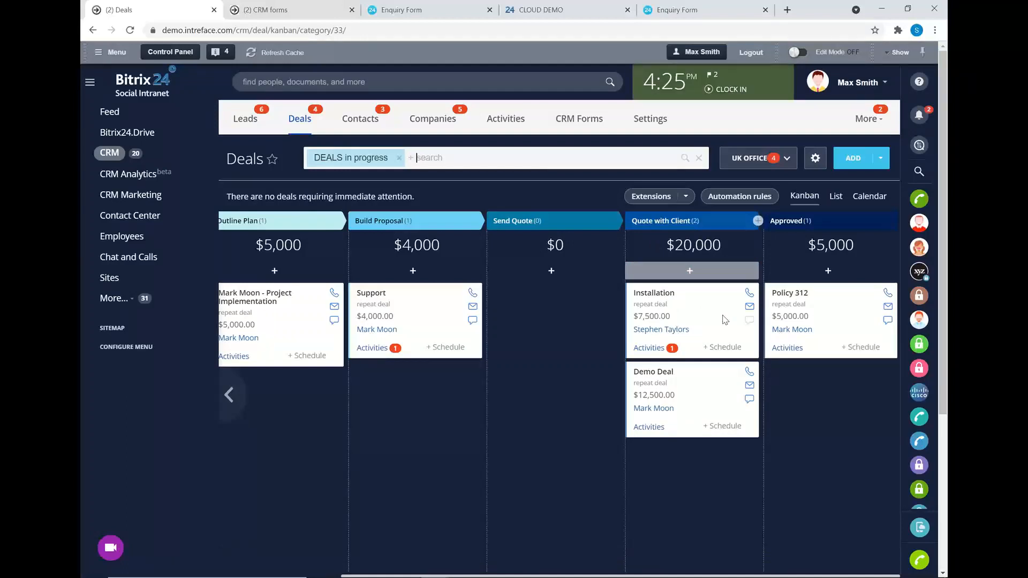
{"action": "left_click", "coordinate": [264, 301]}
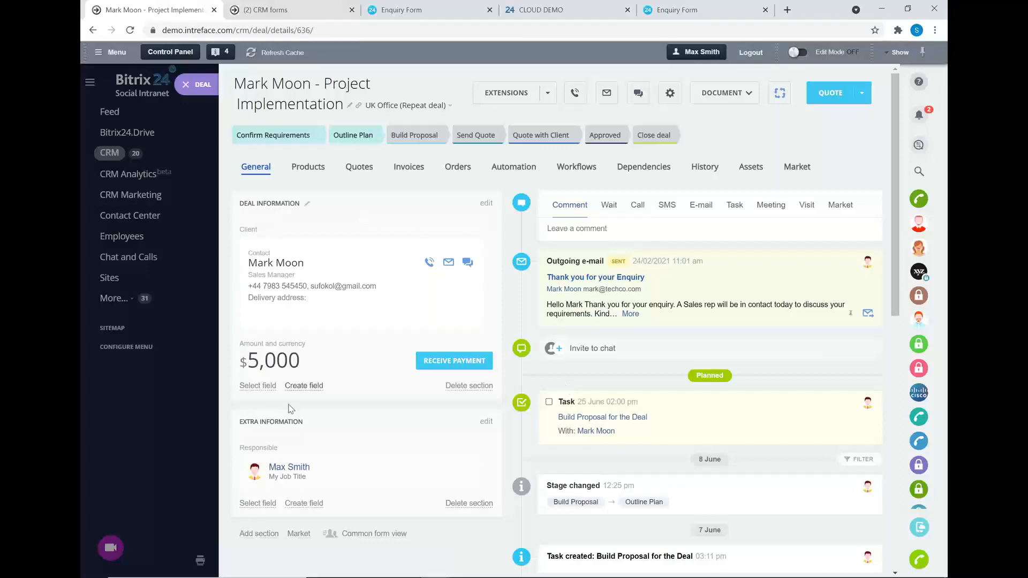
{"action": "left_click", "coordinate": [310, 168]}
{"action": "left_click", "coordinate": [297, 207]}
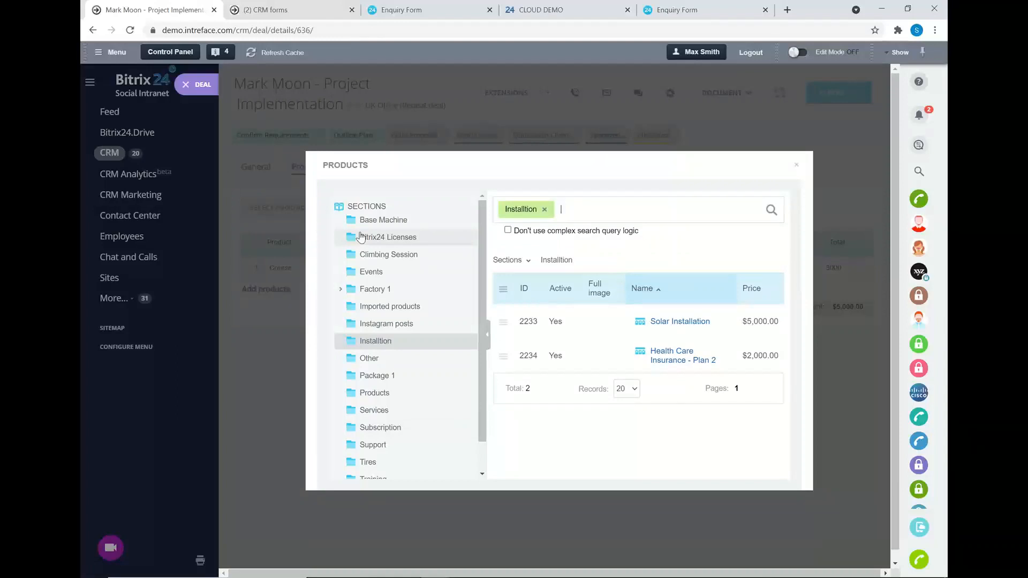
{"action": "left_click", "coordinate": [797, 165]}
{"action": "left_click", "coordinate": [251, 167]}
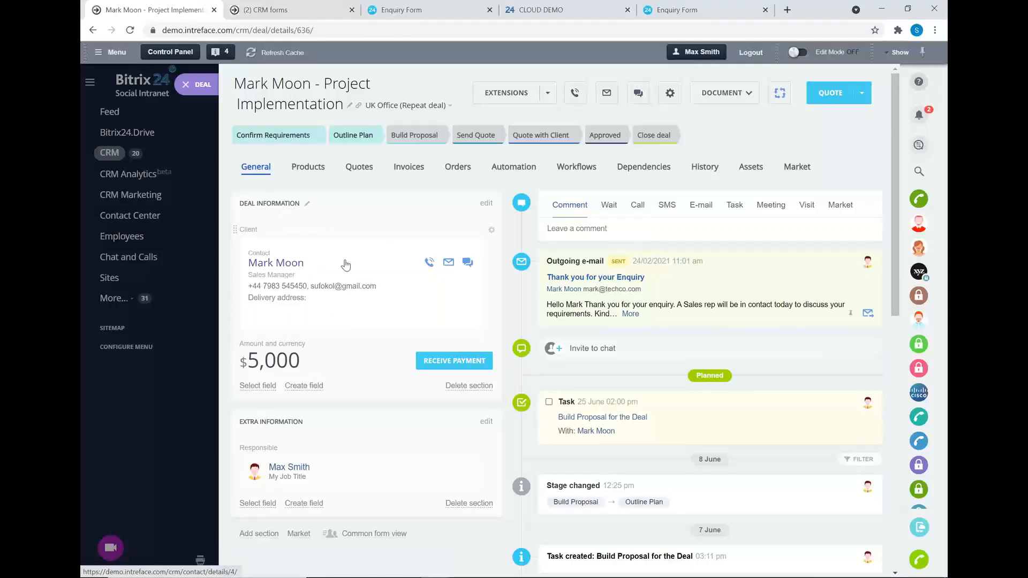
Open the deal's client contact and look at its $5,000 UK Office deal.
{"action": "left_click", "coordinate": [278, 264]}
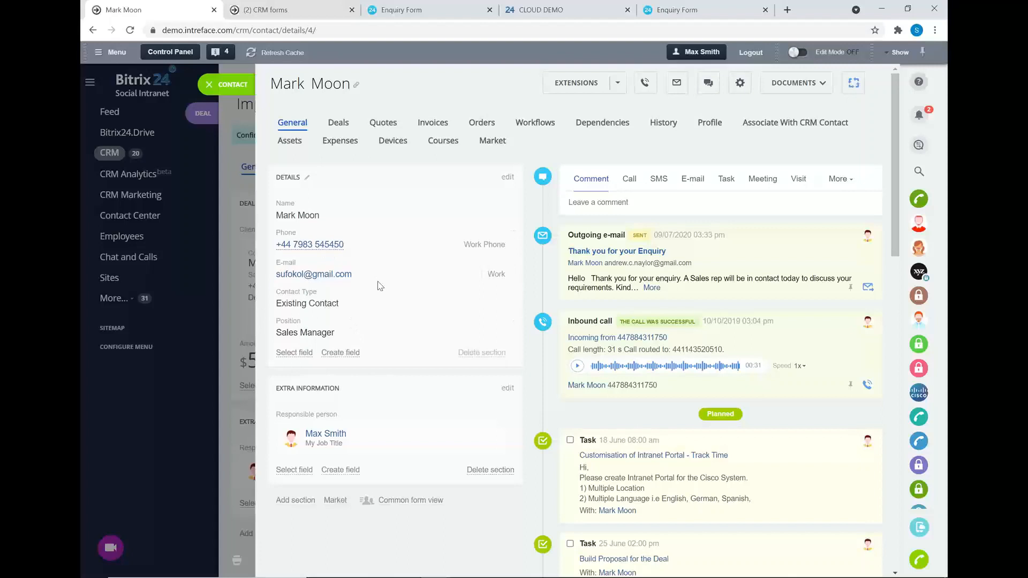
{"action": "left_click", "coordinate": [338, 123]}
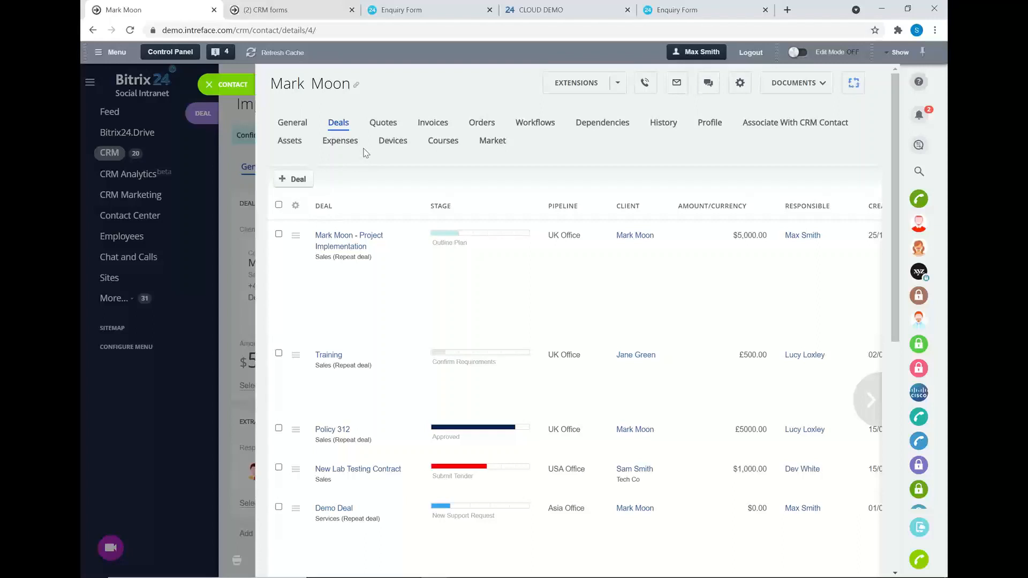
{"action": "left_click", "coordinate": [337, 250]}
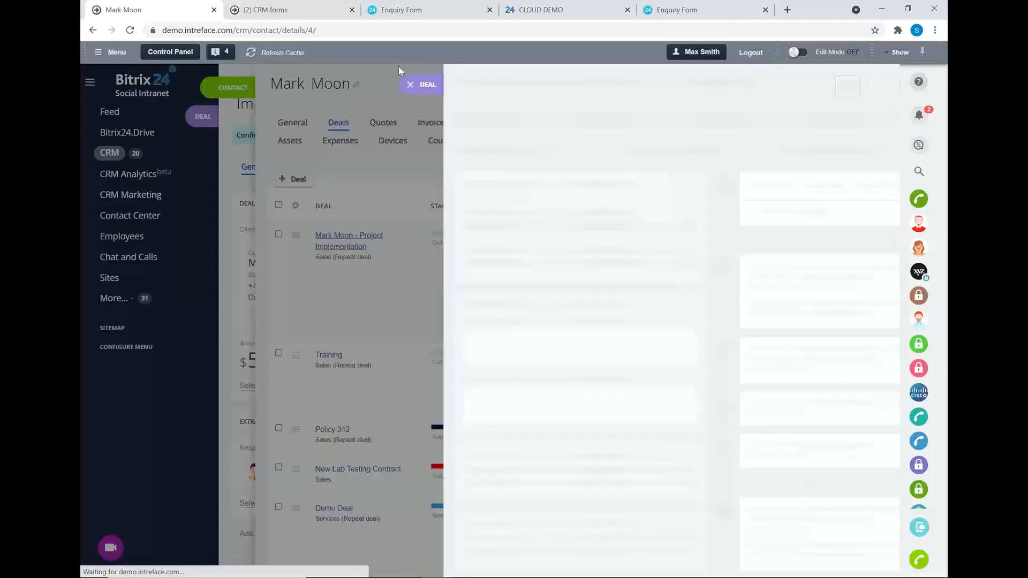
{"action": "left_click", "coordinate": [258, 85]}
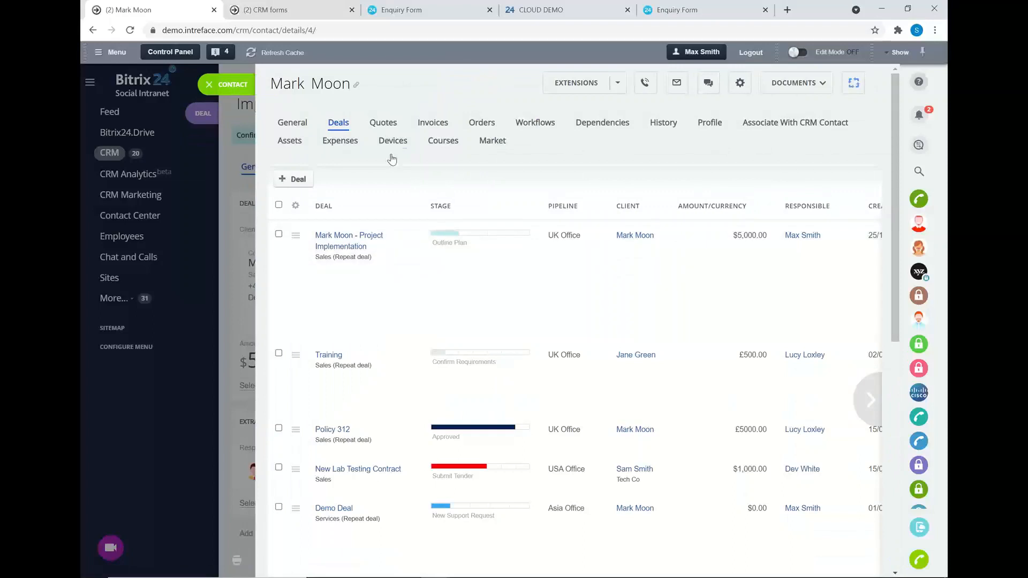
Browse the contact's quotes, invoices and general details, then close the contact and deal.
{"action": "left_click", "coordinate": [386, 125]}
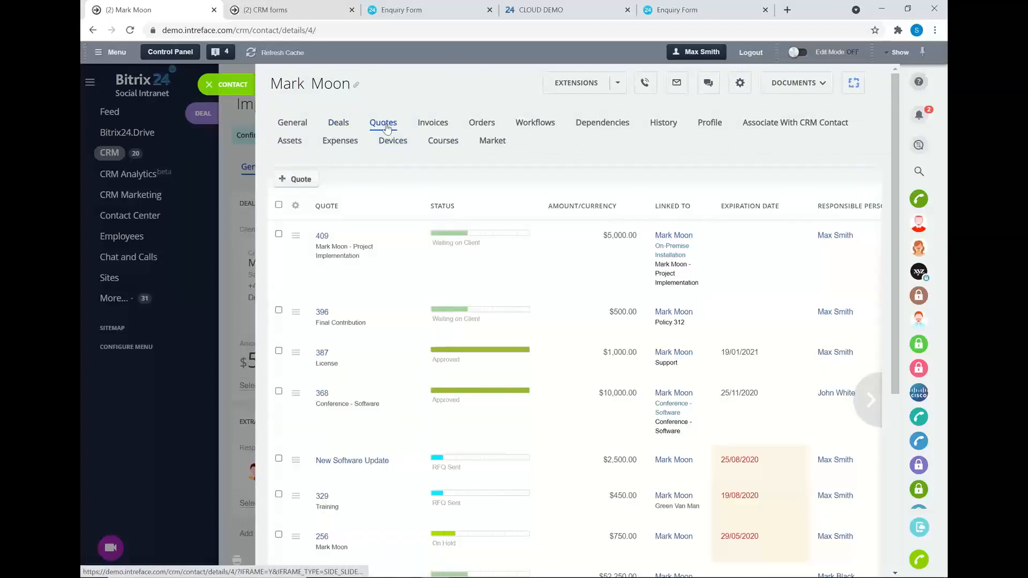
{"action": "left_click", "coordinate": [446, 124]}
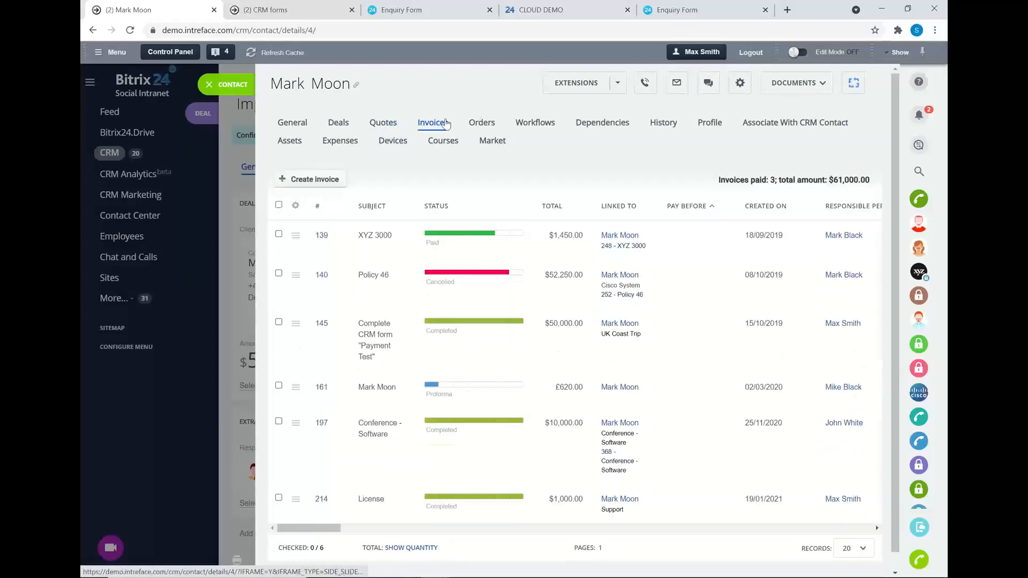
{"action": "left_click", "coordinate": [289, 125]}
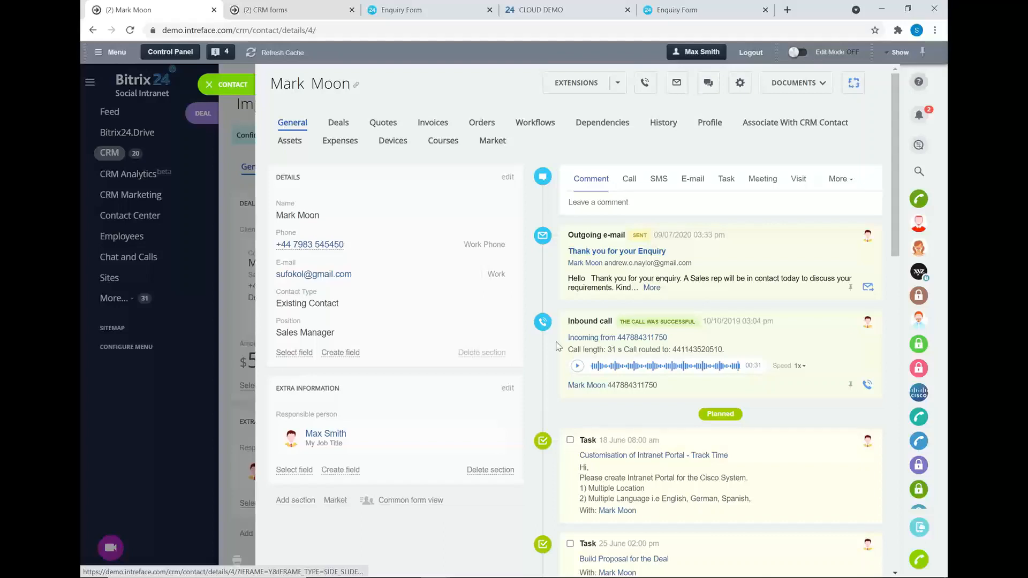
{"action": "scroll", "coordinate": [691, 136], "scroll_direction": "down", "scroll_amount": 3}
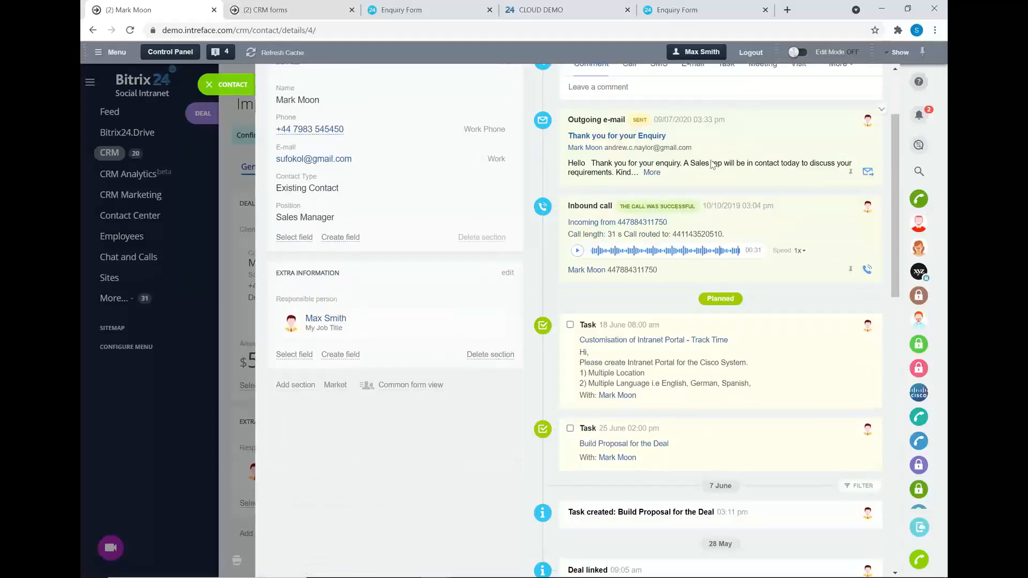
{"action": "scroll", "coordinate": [688, 217], "scroll_direction": "up", "scroll_amount": 3}
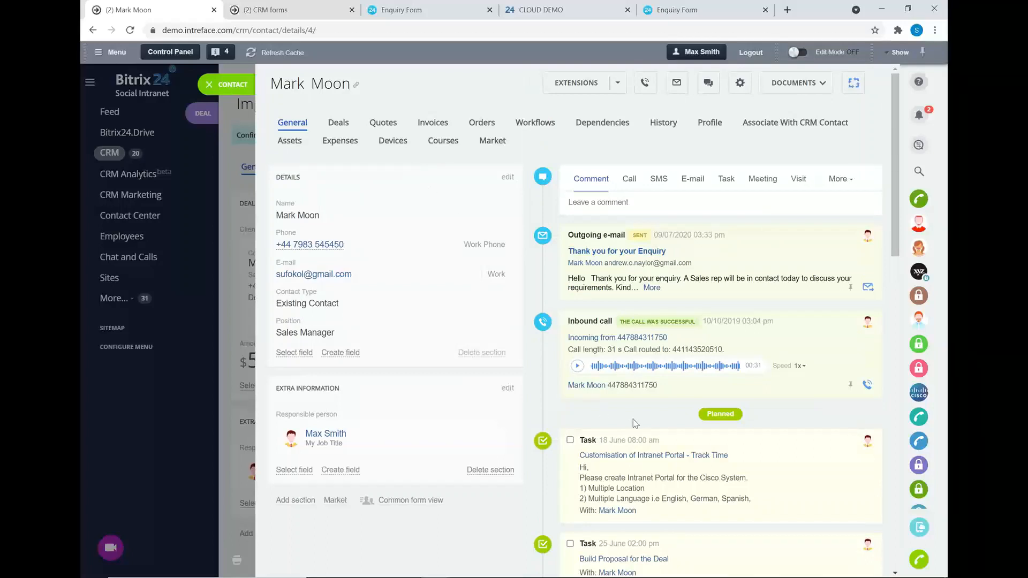
{"action": "left_click", "coordinate": [225, 84]}
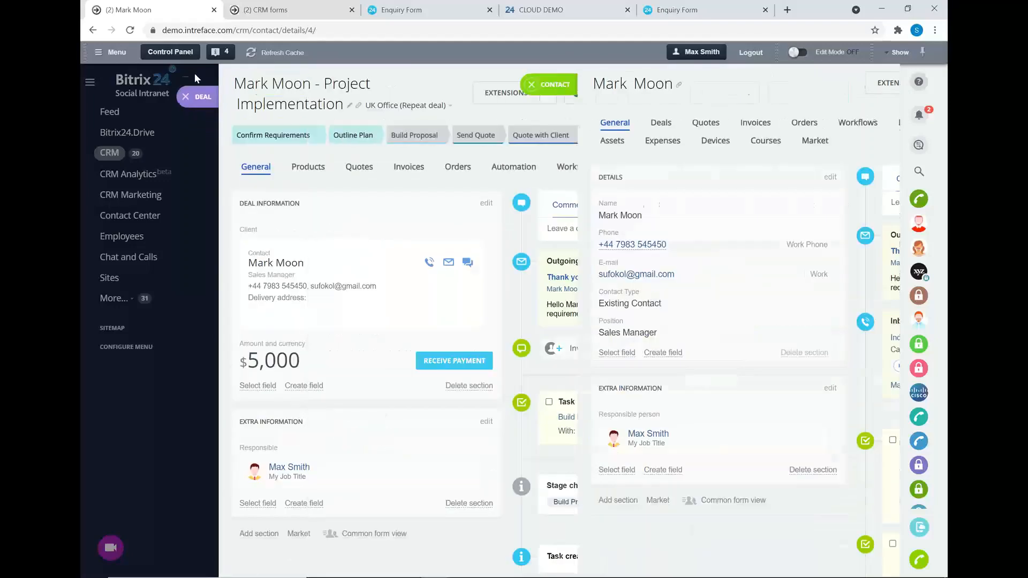
{"action": "left_click", "coordinate": [204, 113]}
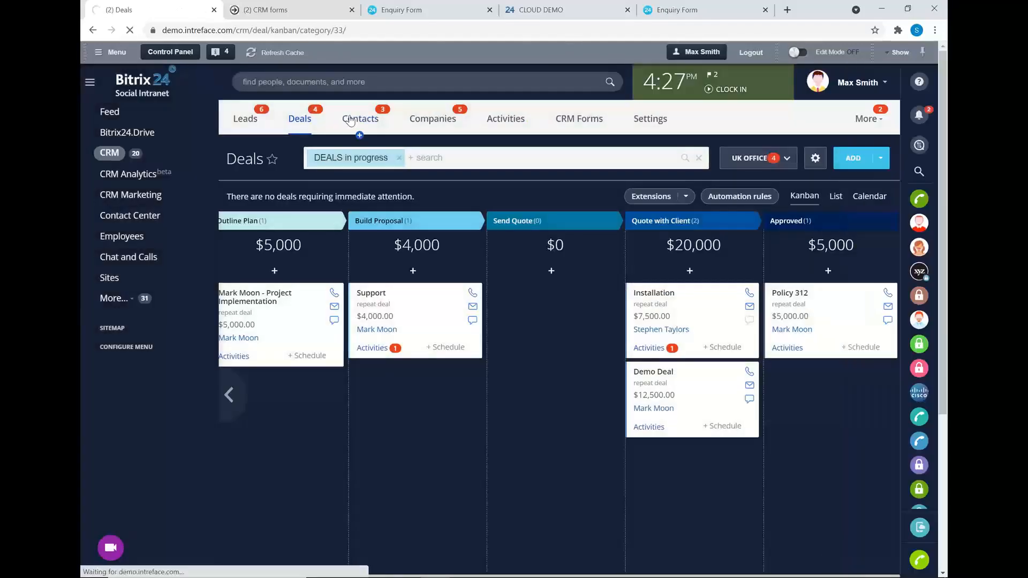
Go to the Contacts list, glance at its filter options, then switch to Companies.
{"action": "left_click", "coordinate": [349, 119]}
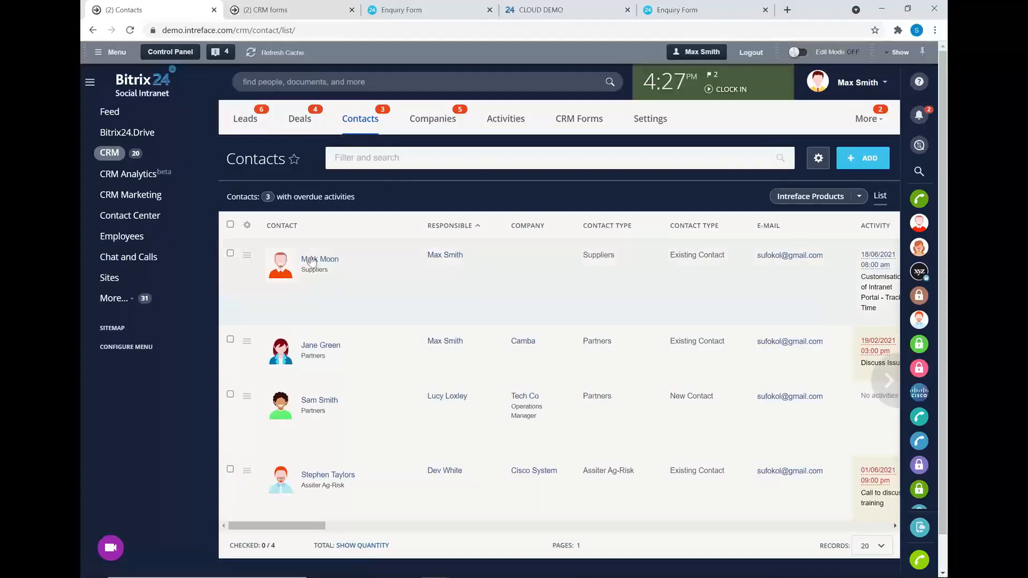
{"action": "scroll", "coordinate": [501, 451], "scroll_direction": "down", "scroll_amount": 1}
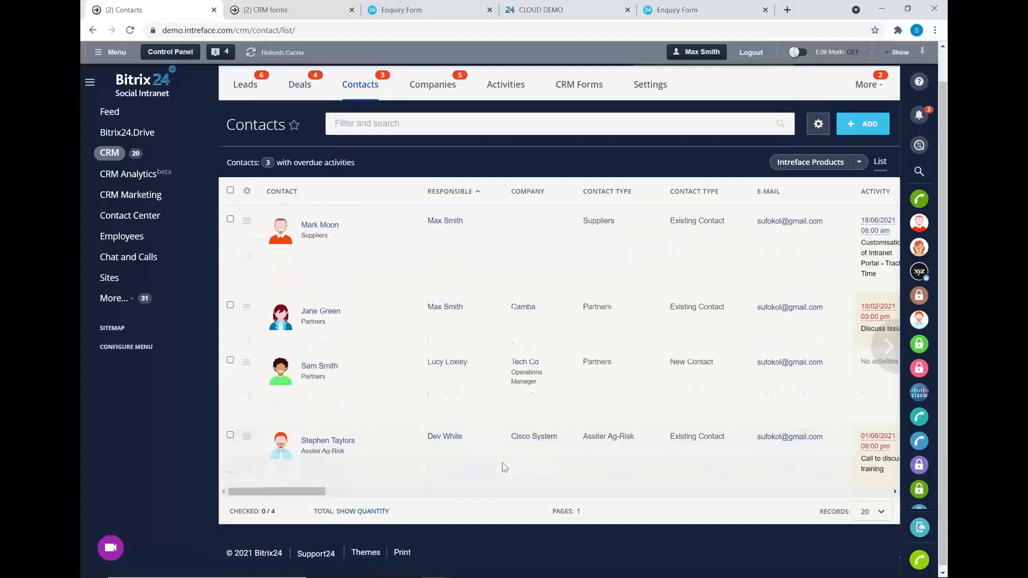
{"action": "scroll", "coordinate": [518, 405], "scroll_direction": "up", "scroll_amount": 1}
{"action": "mouse_move", "coordinate": [519, 406]}
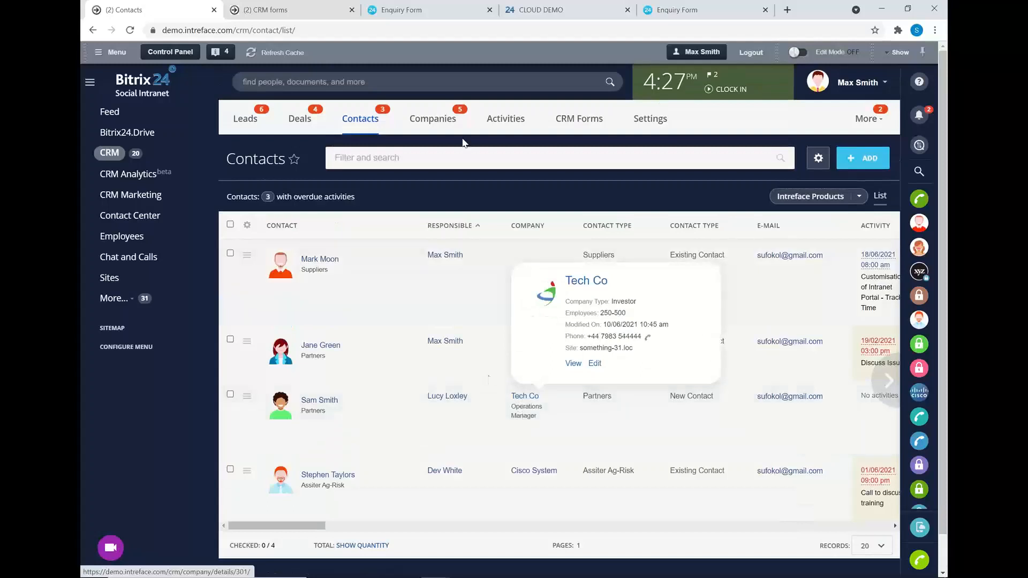
{"action": "left_click", "coordinate": [426, 157]}
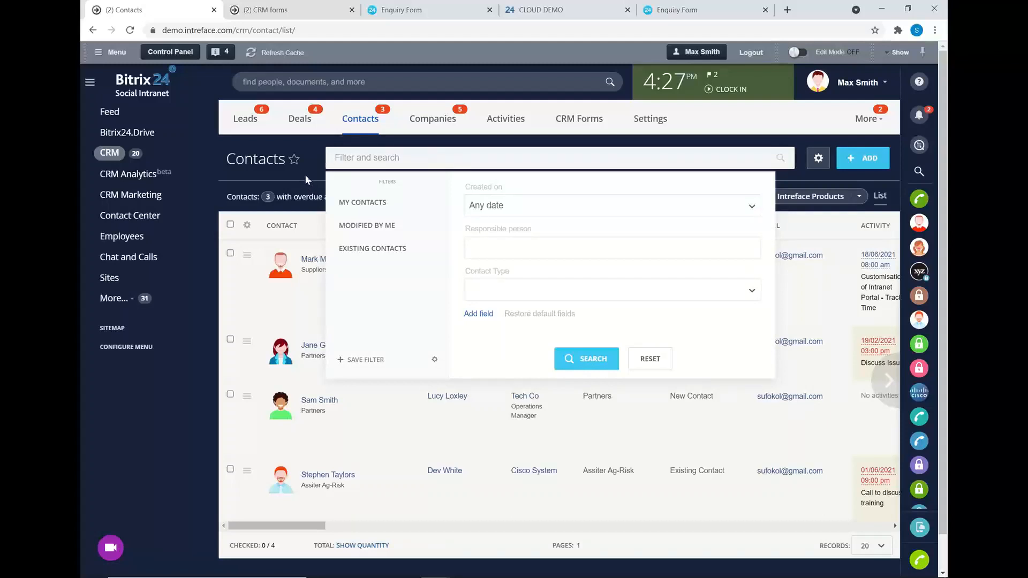
{"action": "left_click", "coordinate": [418, 121]}
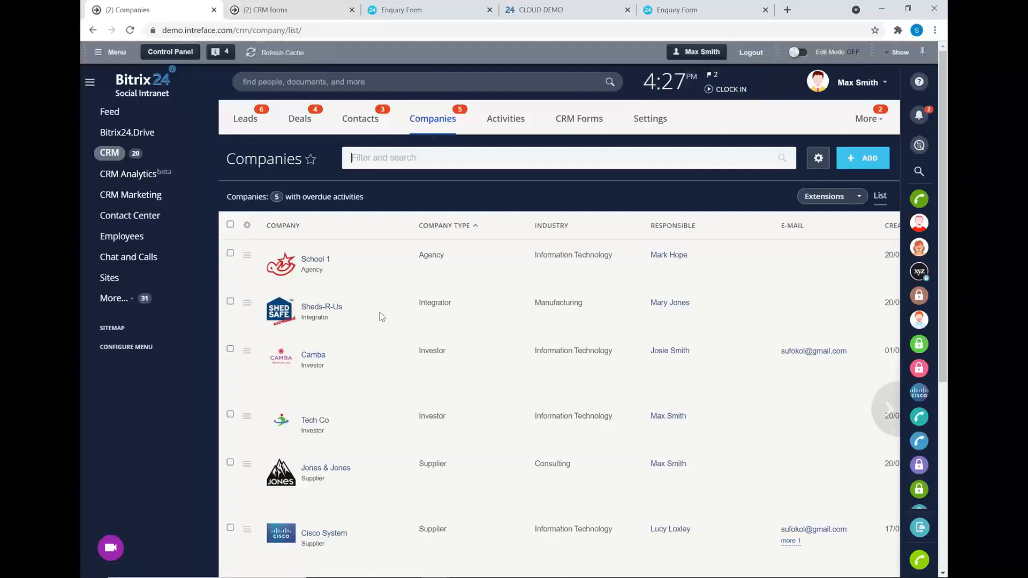
Open Tech Co and add another existing contact as a participant in its About Company details.
{"action": "left_click", "coordinate": [315, 423]}
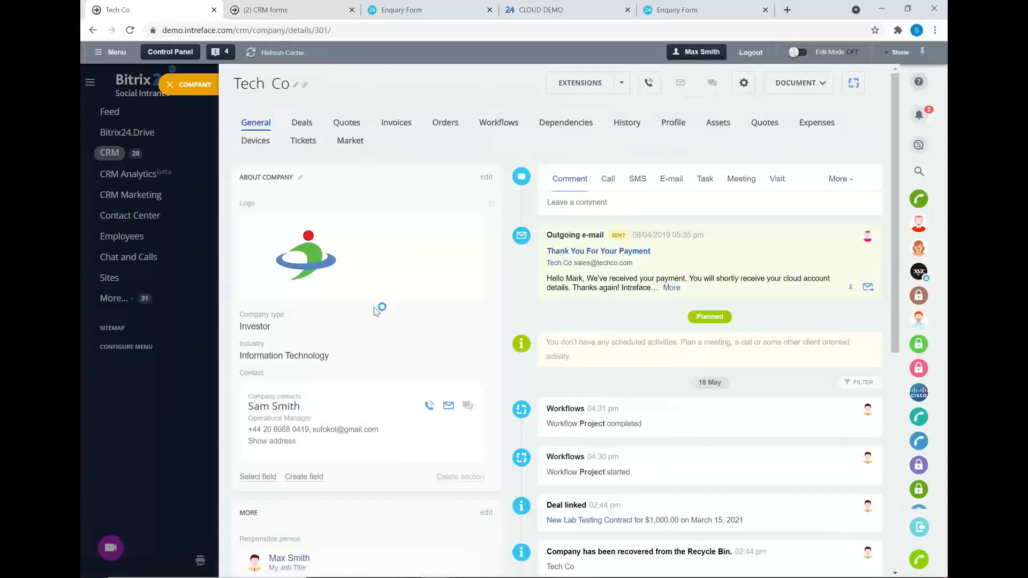
{"action": "scroll", "coordinate": [363, 179], "scroll_direction": "down", "scroll_amount": 2}
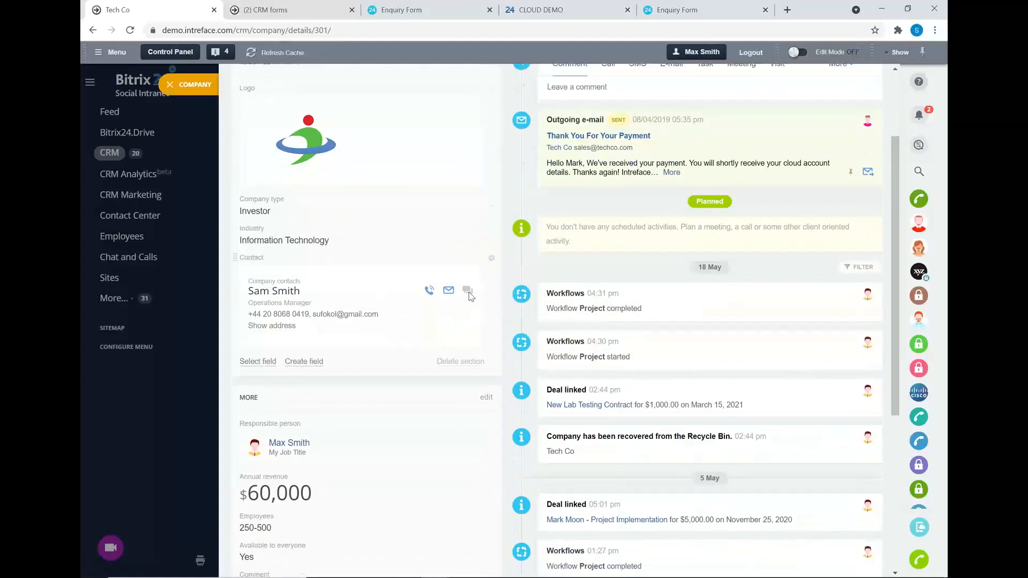
{"action": "scroll", "coordinate": [466, 289], "scroll_direction": "up", "scroll_amount": 2}
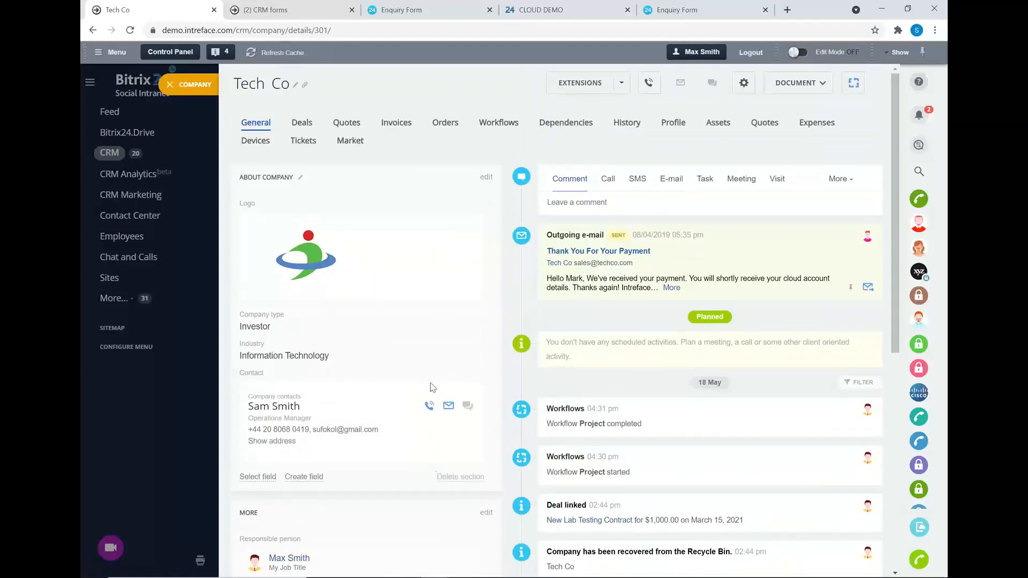
{"action": "left_click", "coordinate": [485, 177]}
{"action": "scroll", "coordinate": [291, 407], "scroll_direction": "down", "scroll_amount": 6}
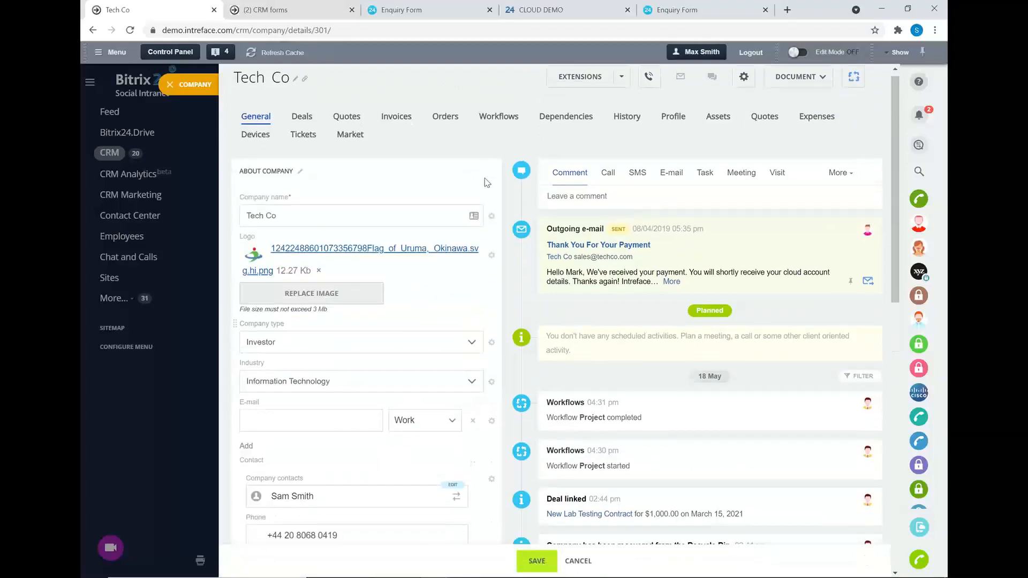
{"action": "left_click", "coordinate": [279, 408]}
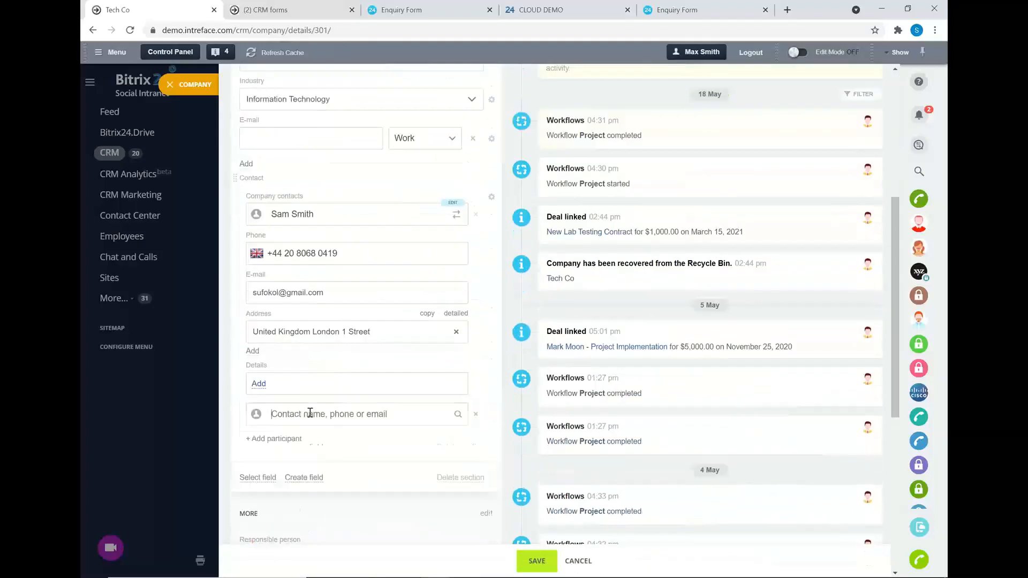
{"action": "type", "text": "mark"}
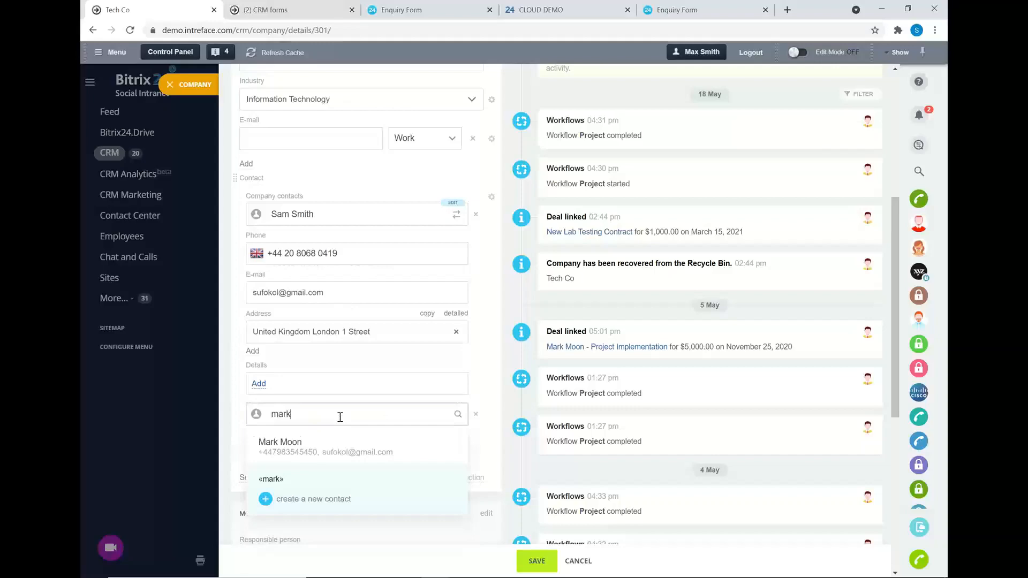
{"action": "left_click", "coordinate": [307, 449]}
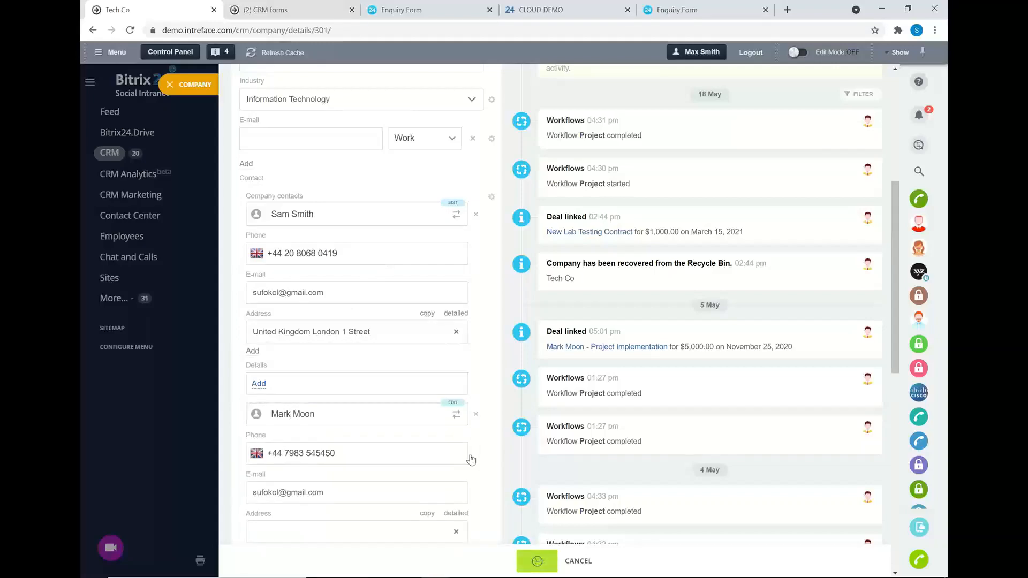
View the newly linked contact's record, then close it and the Tech Co record.
{"action": "scroll", "coordinate": [544, 317], "scroll_direction": "up", "scroll_amount": 3}
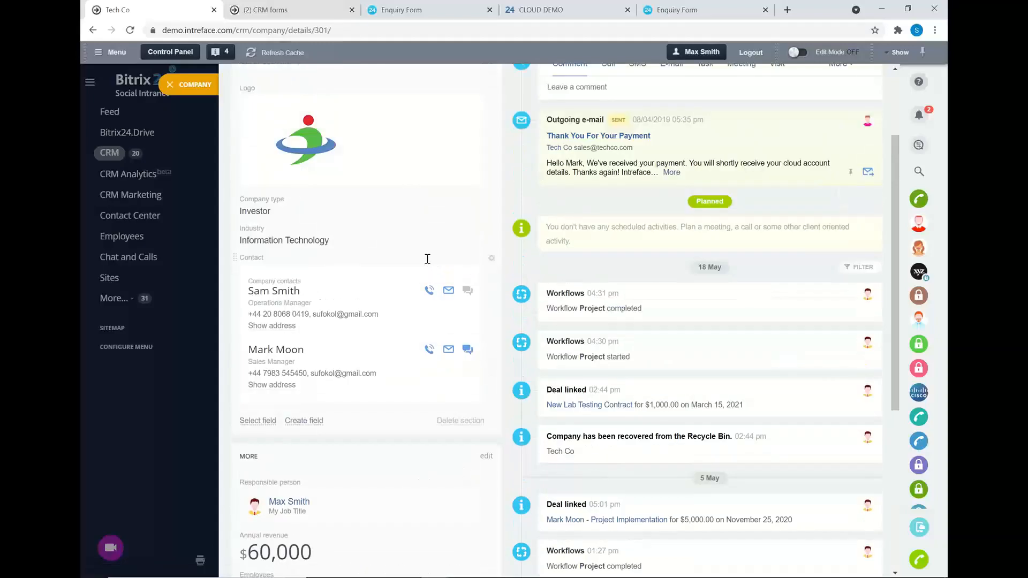
{"action": "scroll", "coordinate": [428, 262], "scroll_direction": "up", "scroll_amount": 1}
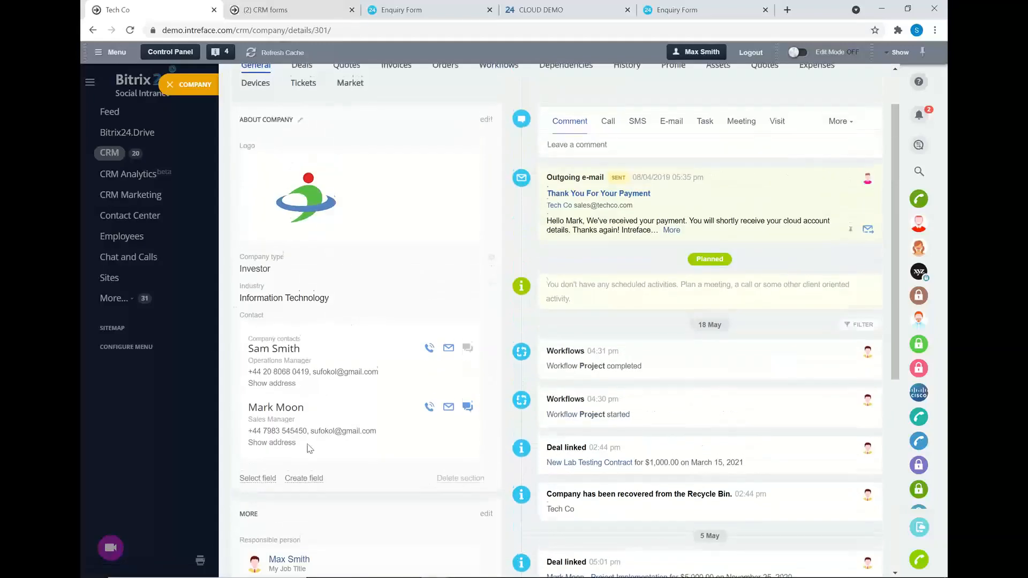
{"action": "left_click", "coordinate": [274, 408]}
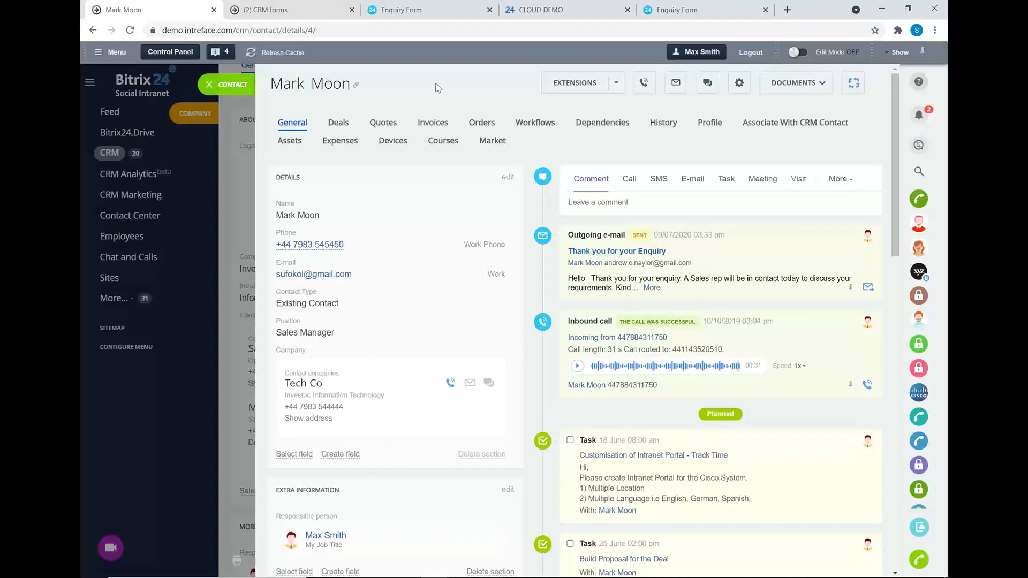
{"action": "left_click", "coordinate": [210, 84]}
{"action": "left_click", "coordinate": [171, 85]}
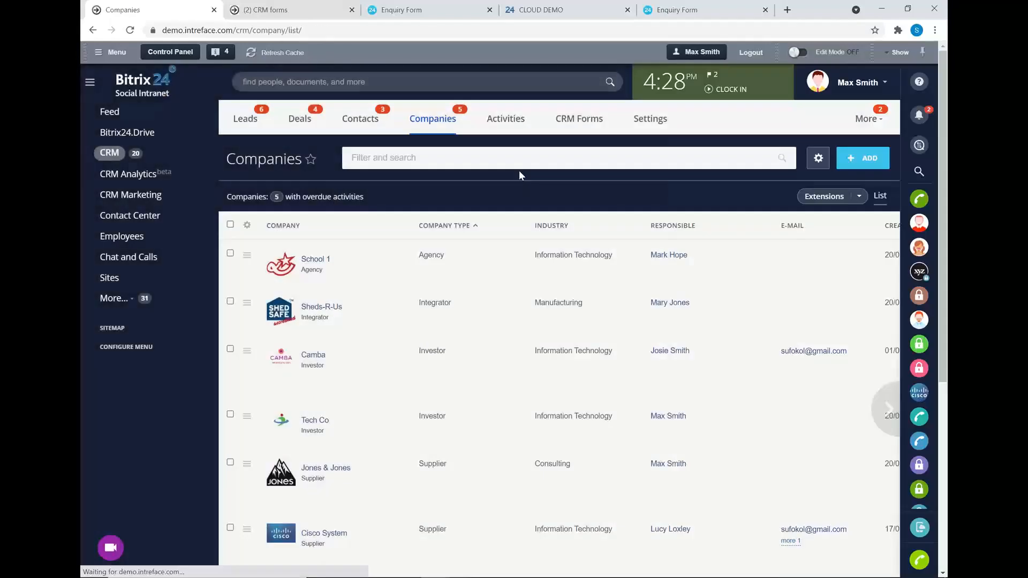
Open the Invoices kanban board from More, then open and close its Filter and search panel.
{"action": "left_click", "coordinate": [884, 118]}
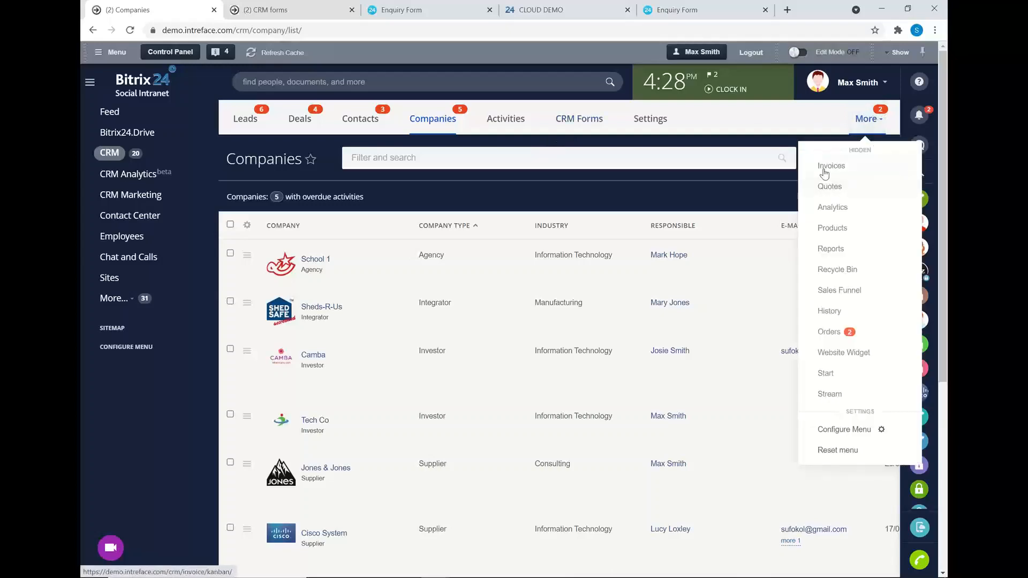
{"action": "left_click", "coordinate": [829, 168]}
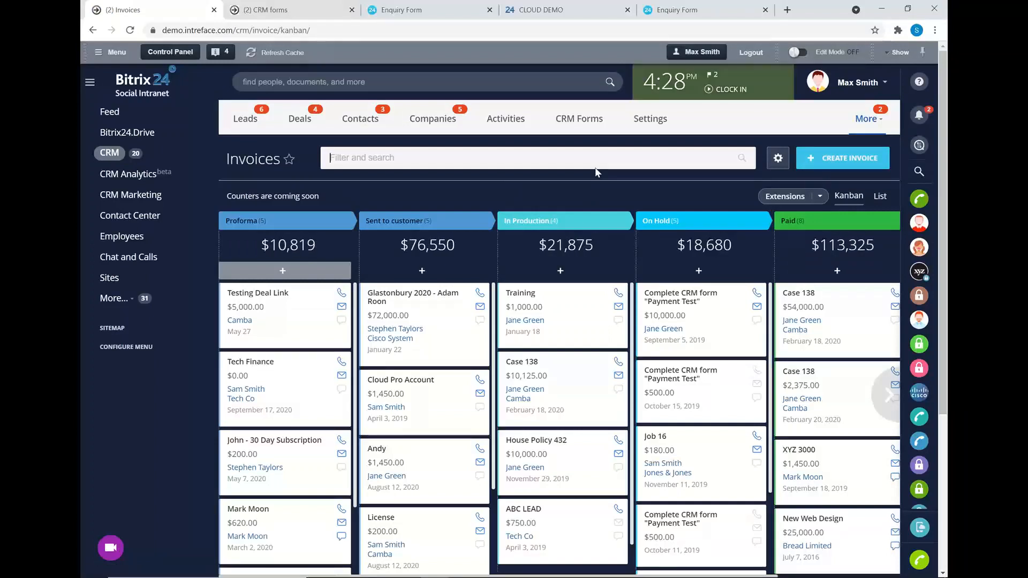
{"action": "mouse_move", "coordinate": [887, 396]}
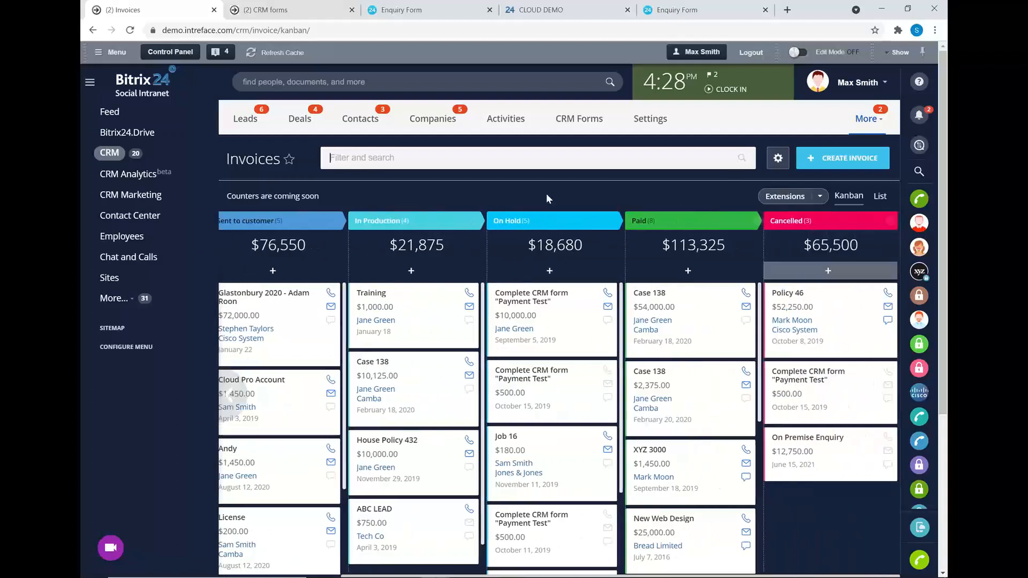
{"action": "left_click", "coordinate": [514, 160]}
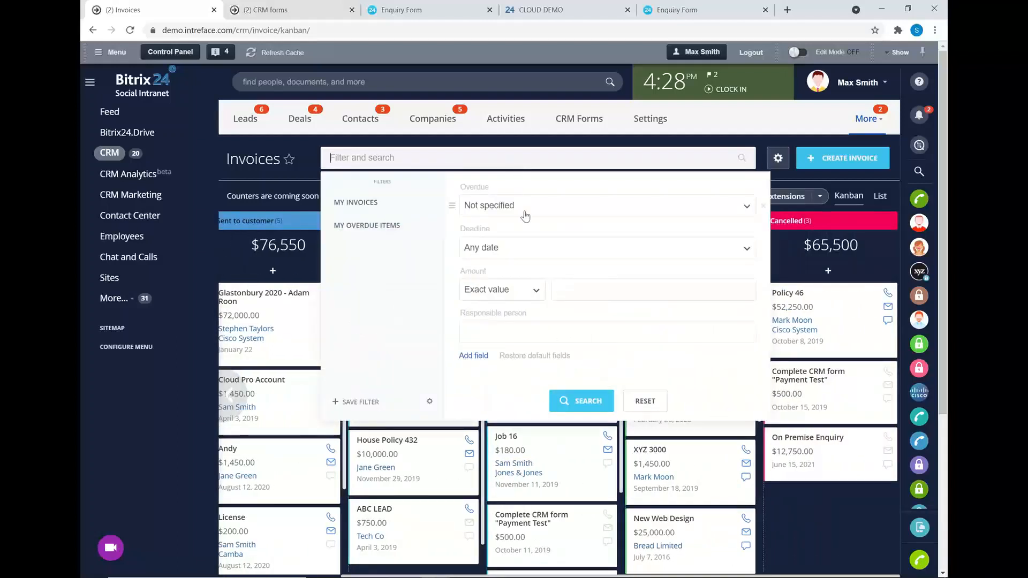
{"action": "left_click", "coordinate": [294, 175]}
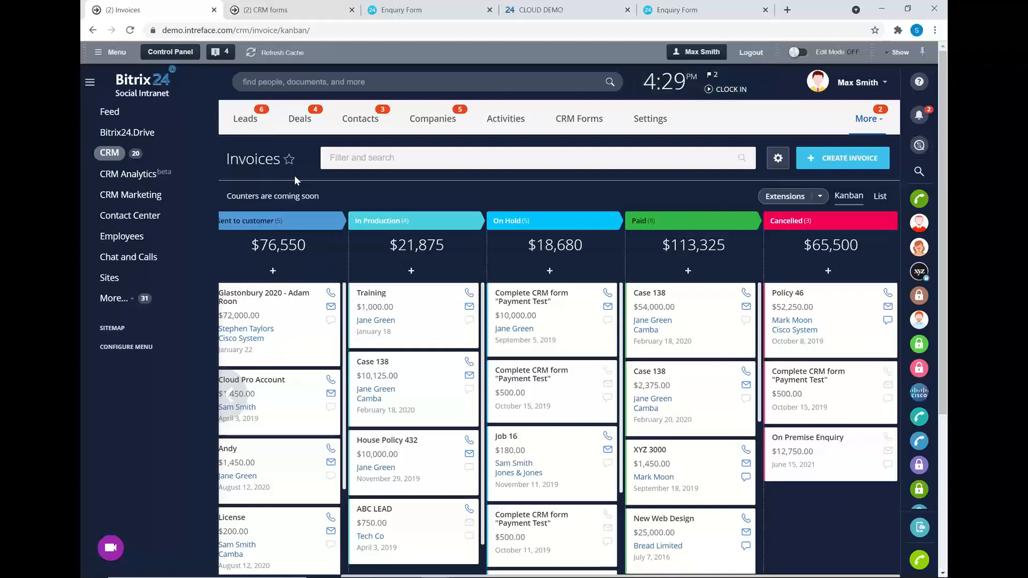
Advance the presentation to the Case Study slide, then return to the Bitrix24 Invoices window.
{"action": "key", "text": "alt+Tab"}
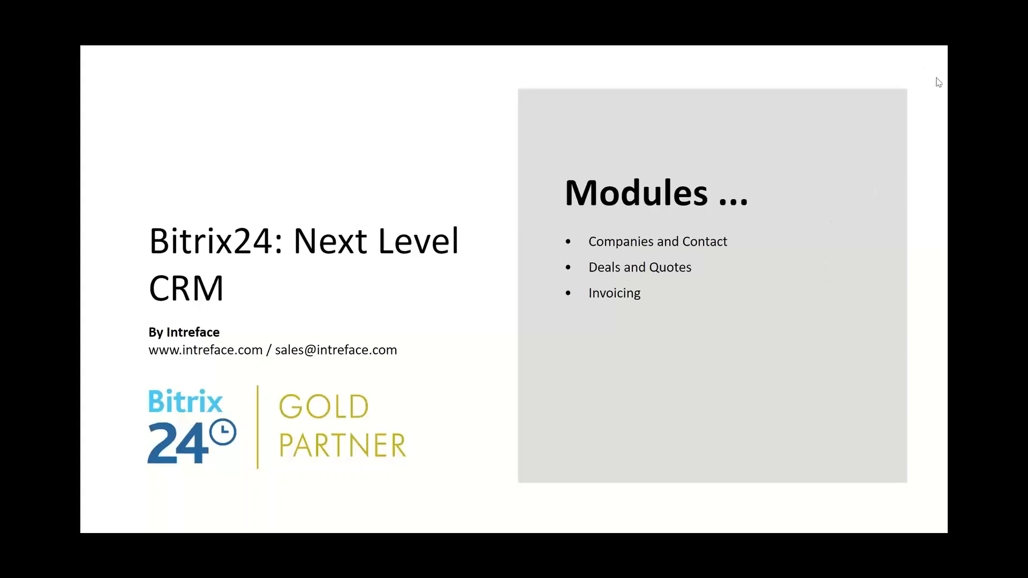
{"action": "left_click", "coordinate": [828, 254]}
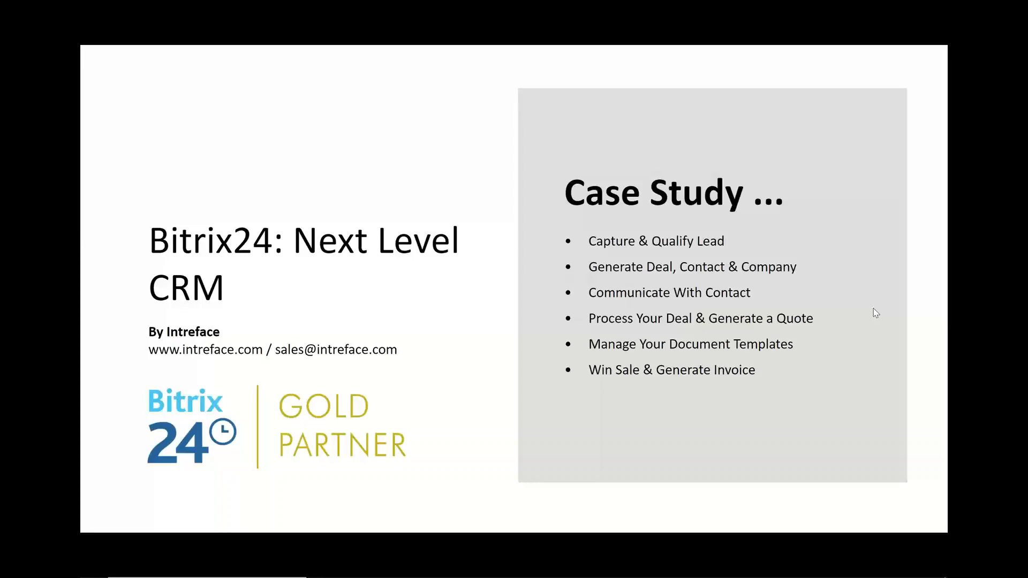
{"action": "key", "text": "alt+Tab"}
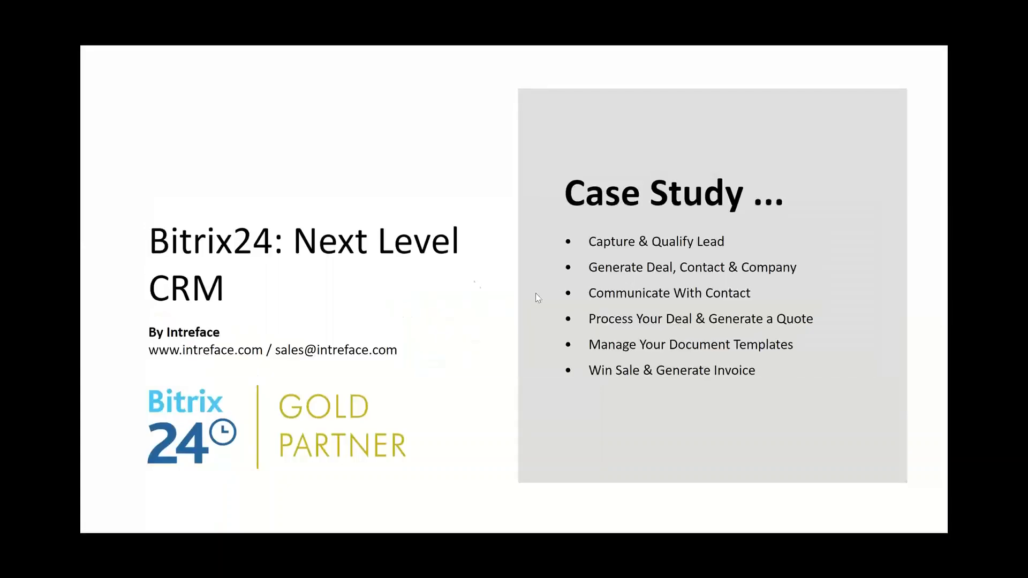
{"action": "key", "text": "alt+Tab"}
{"action": "left_click", "coordinate": [473, 280]}
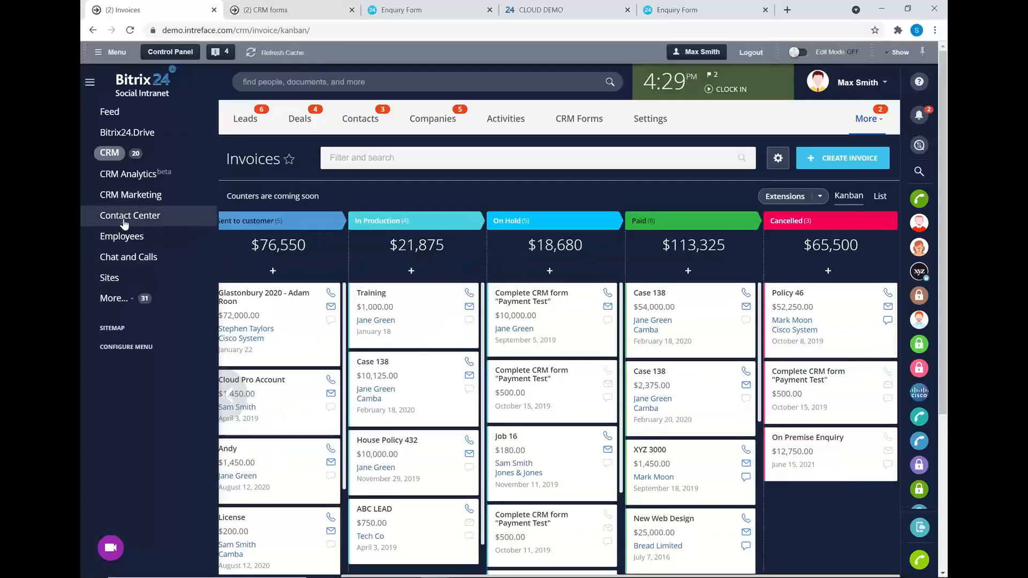
Open the Contact Center's Mail channel, review mailbox and Connect new options, then close Mail.
{"action": "left_click", "coordinate": [126, 216]}
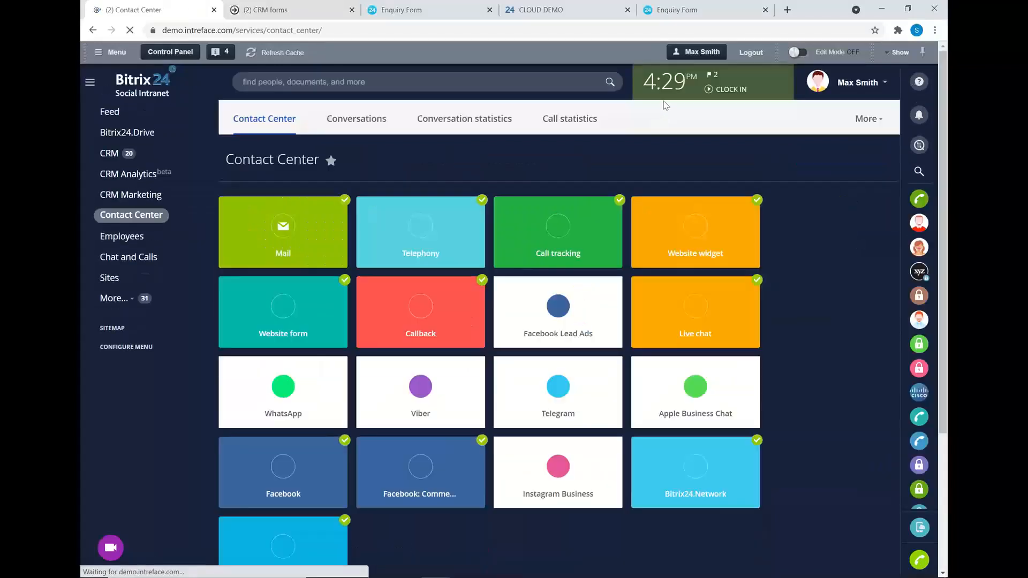
{"action": "left_click", "coordinate": [290, 236]}
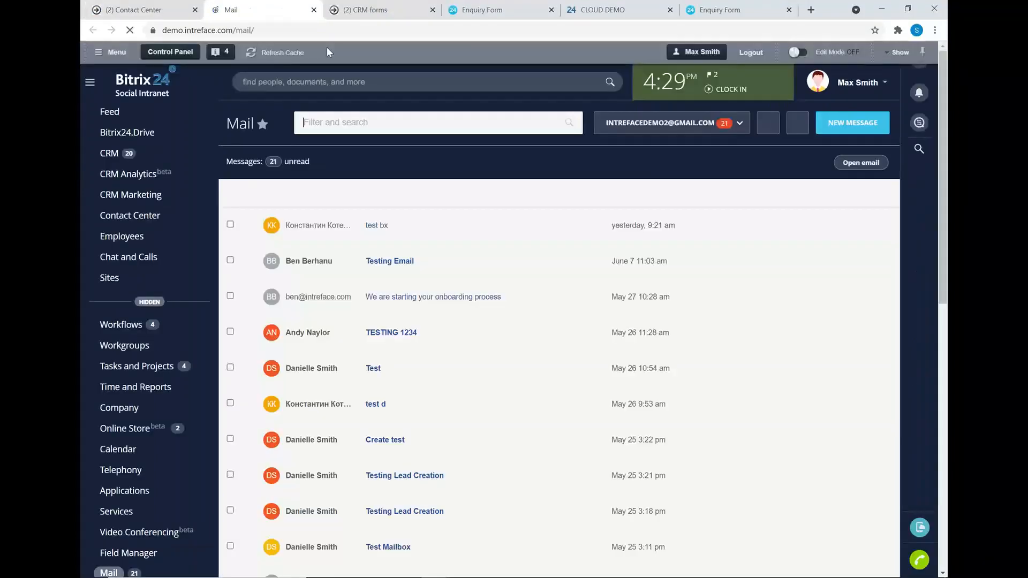
{"action": "left_click", "coordinate": [711, 127]}
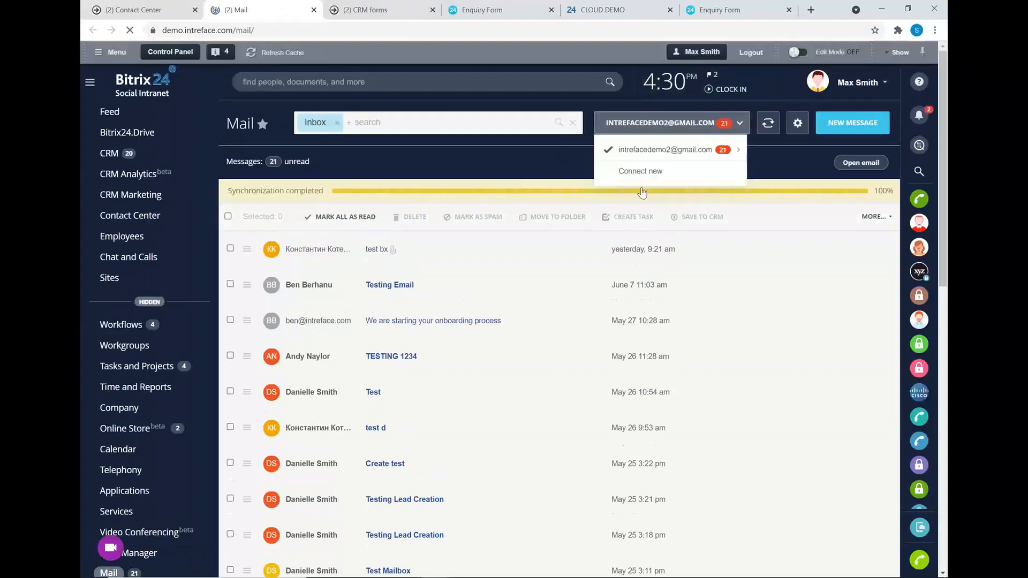
{"action": "left_click", "coordinate": [635, 173]}
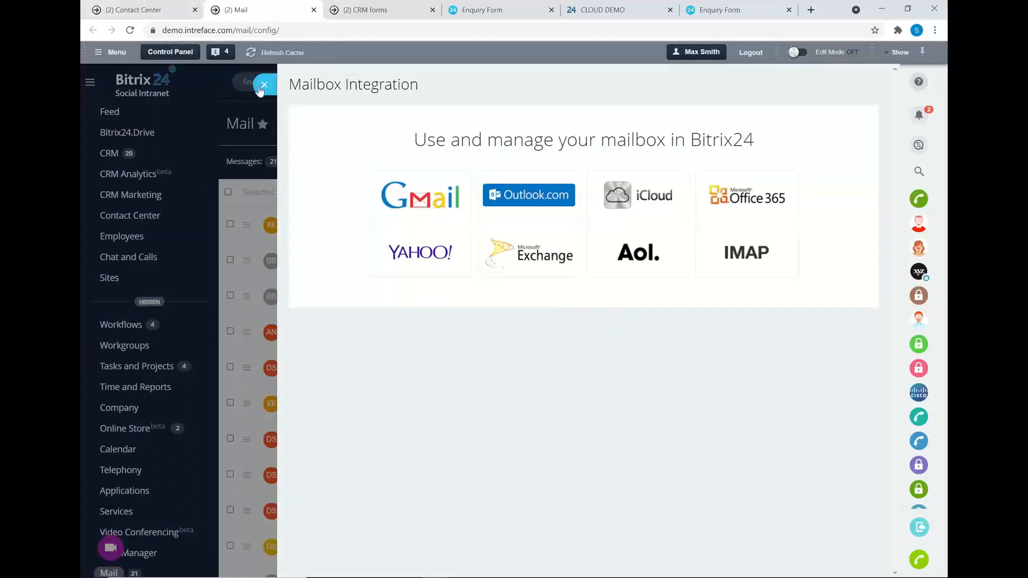
{"action": "left_click", "coordinate": [314, 10]}
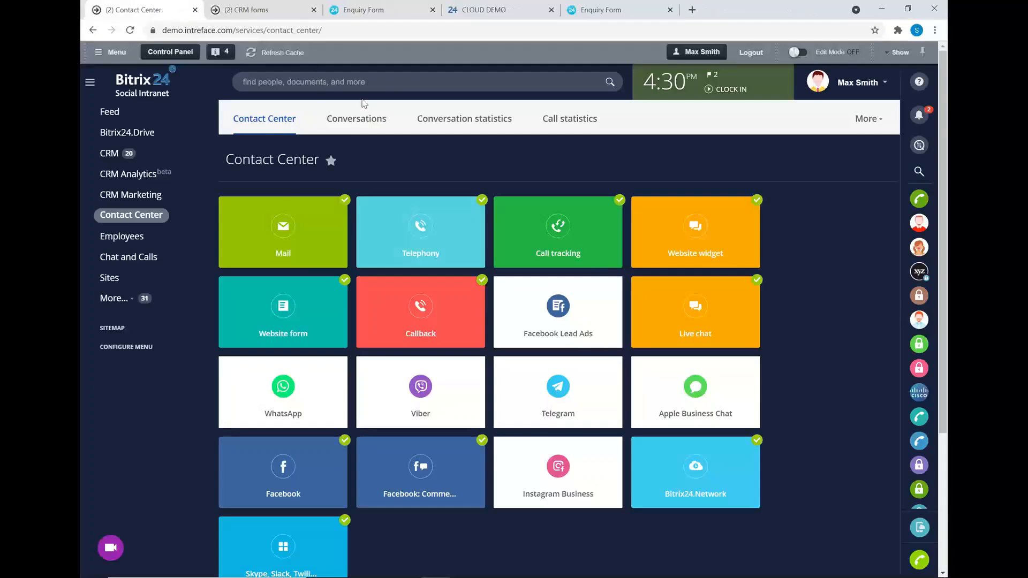
Search the portal for the contact and open their record.
{"action": "left_click", "coordinate": [363, 79]}
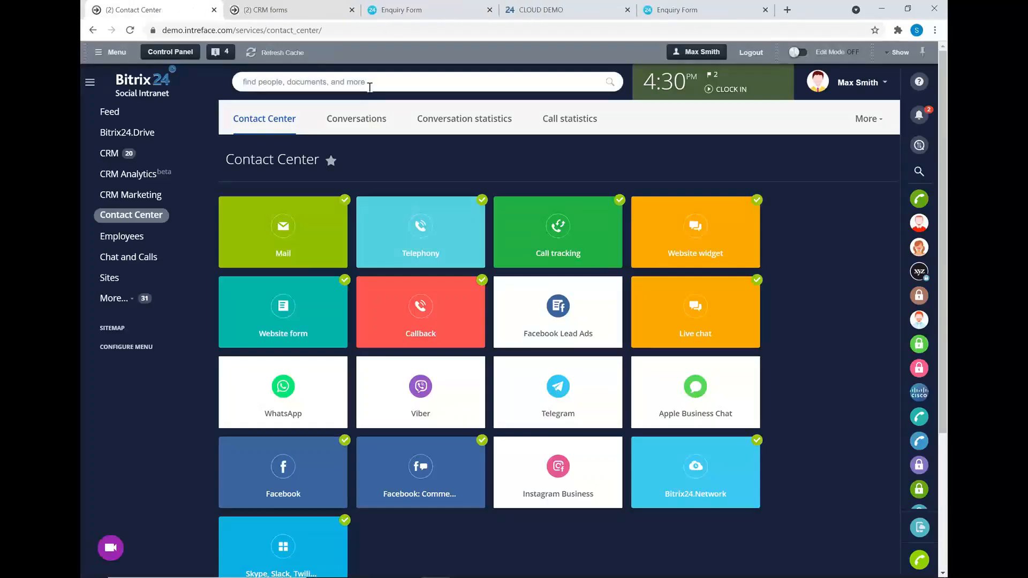
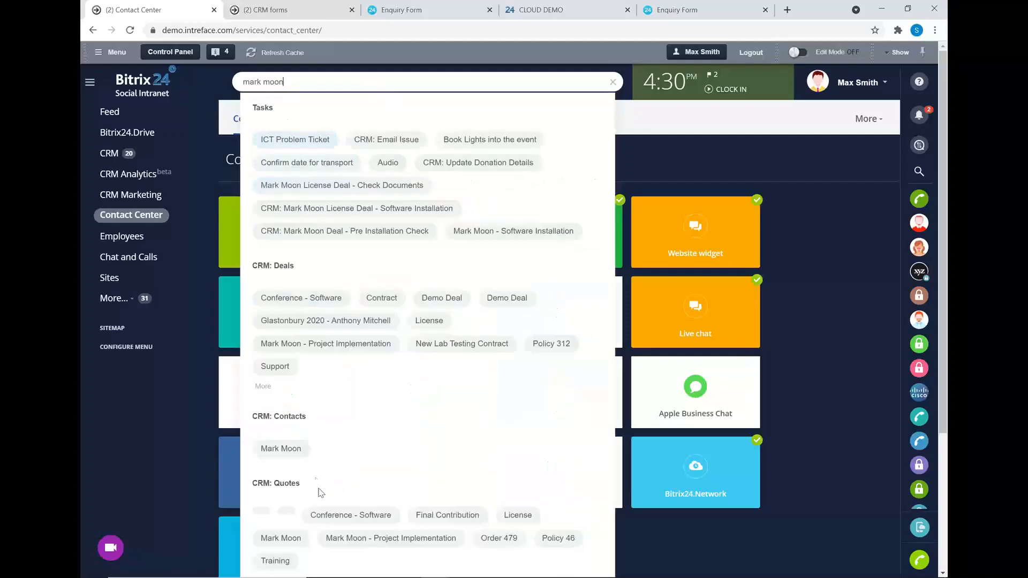
{"action": "left_click", "coordinate": [300, 460]}
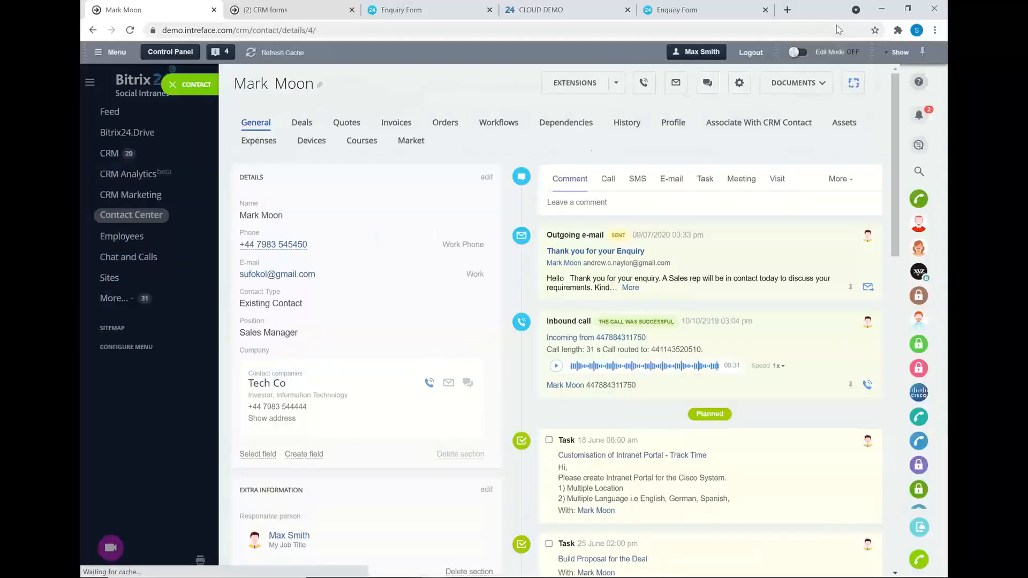
E-mail the contact the 'Thank you for your Enquiry' template, keeping the current sender address.
{"action": "left_click", "coordinate": [673, 178]}
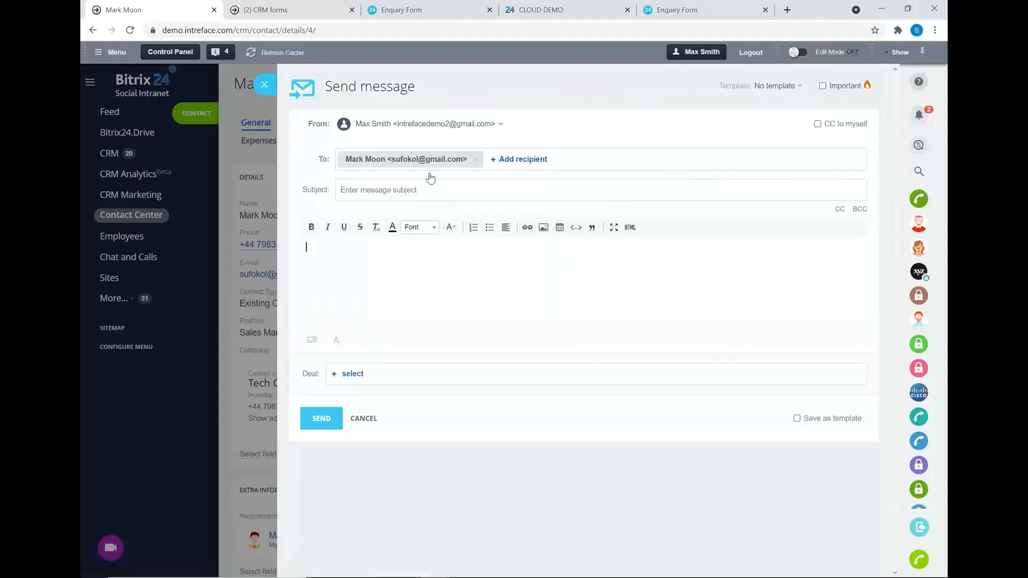
{"action": "left_click", "coordinate": [448, 134]}
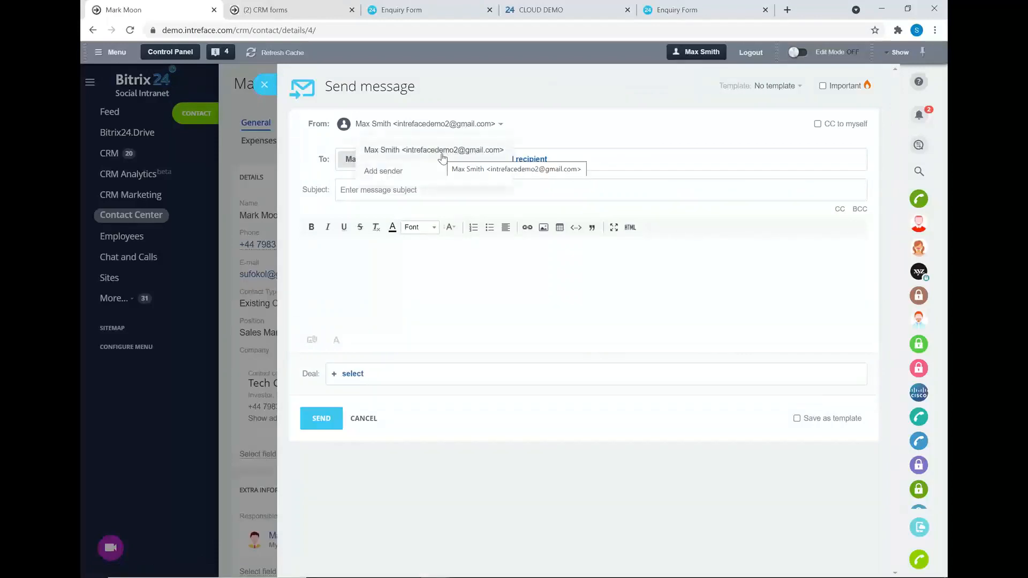
{"action": "left_click", "coordinate": [429, 279]}
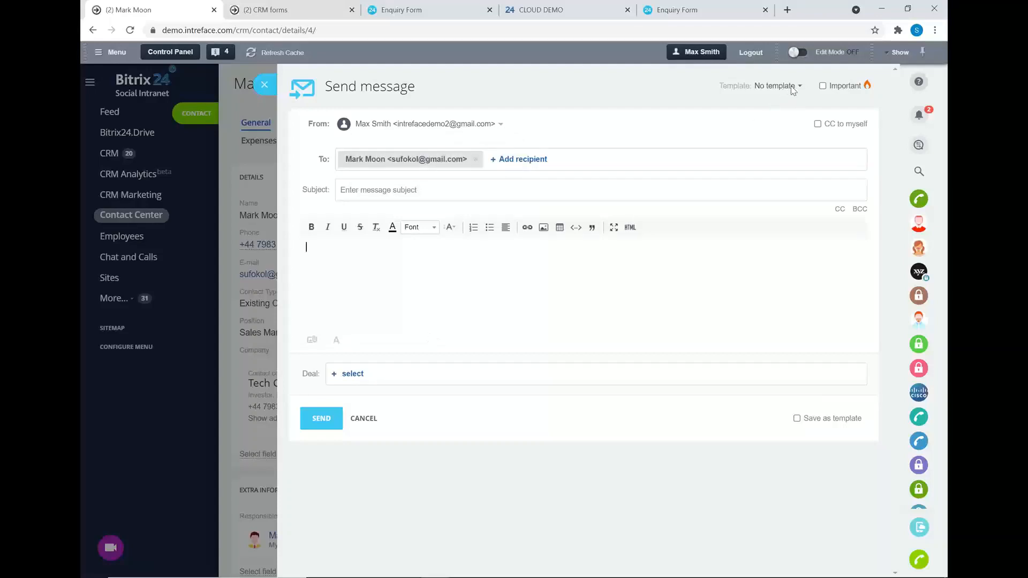
{"action": "left_click", "coordinate": [775, 87]}
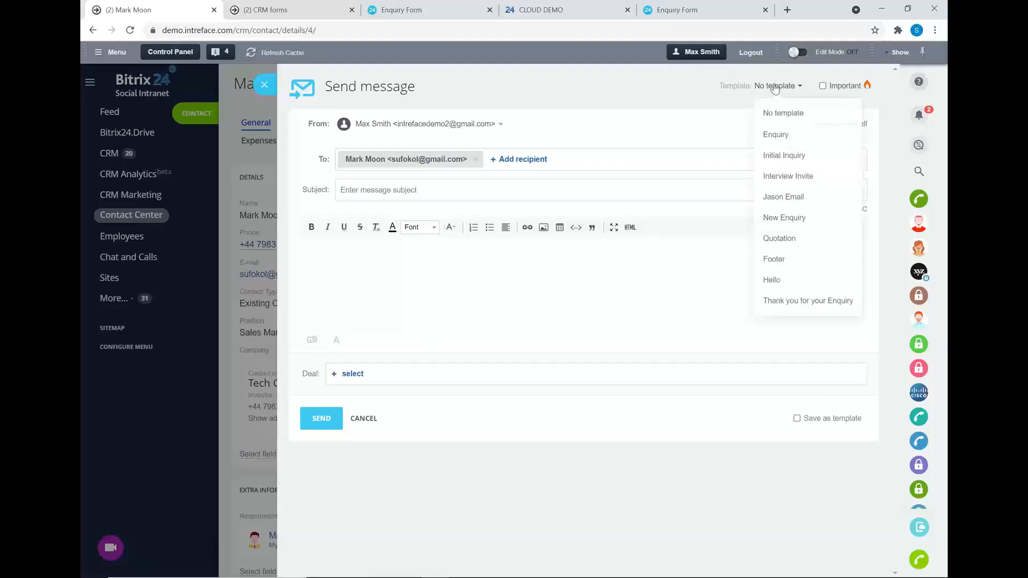
{"action": "left_click", "coordinate": [790, 301]}
{"action": "left_click", "coordinate": [321, 454]}
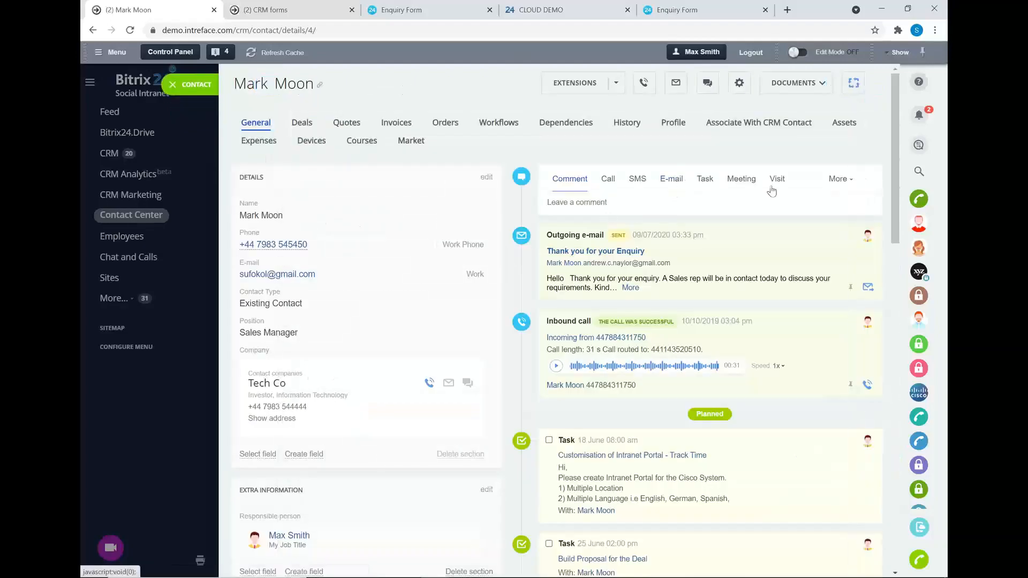
{"action": "scroll", "coordinate": [772, 191], "scroll_direction": "down", "scroll_amount": 4}
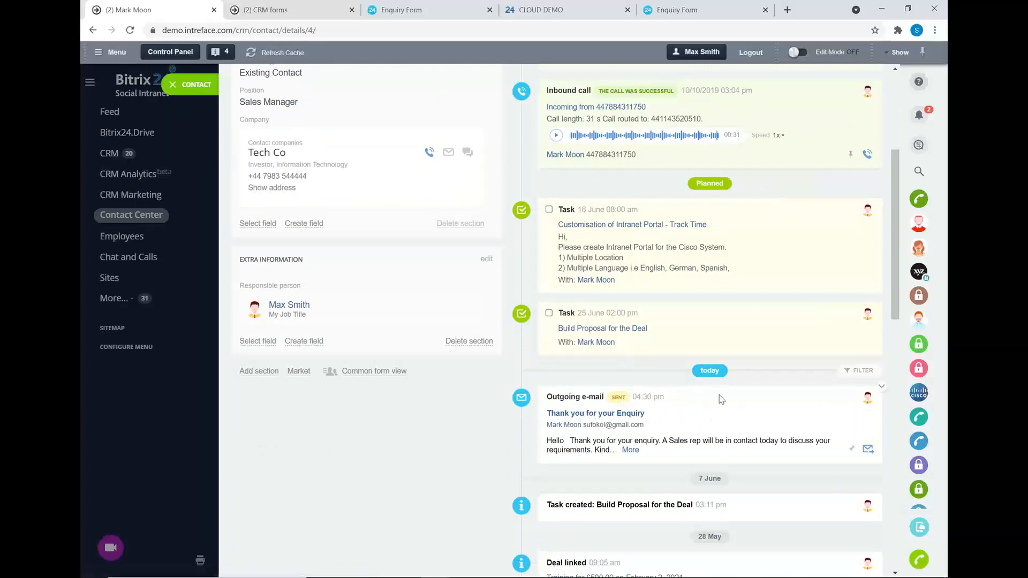
{"action": "left_click", "coordinate": [868, 449]}
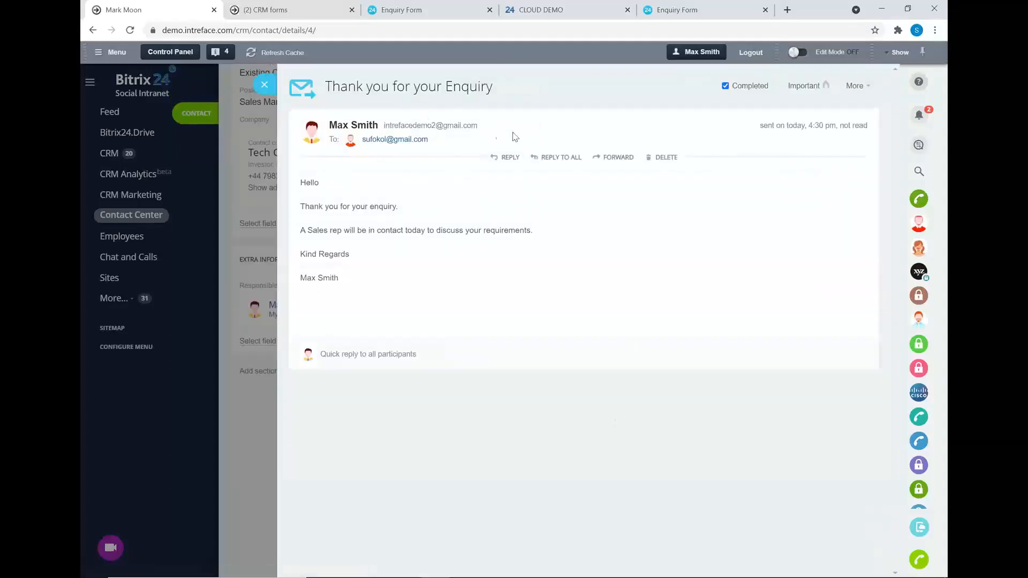
{"action": "left_click_drag", "start_coordinate": [479, 127], "coordinate": [384, 129]}
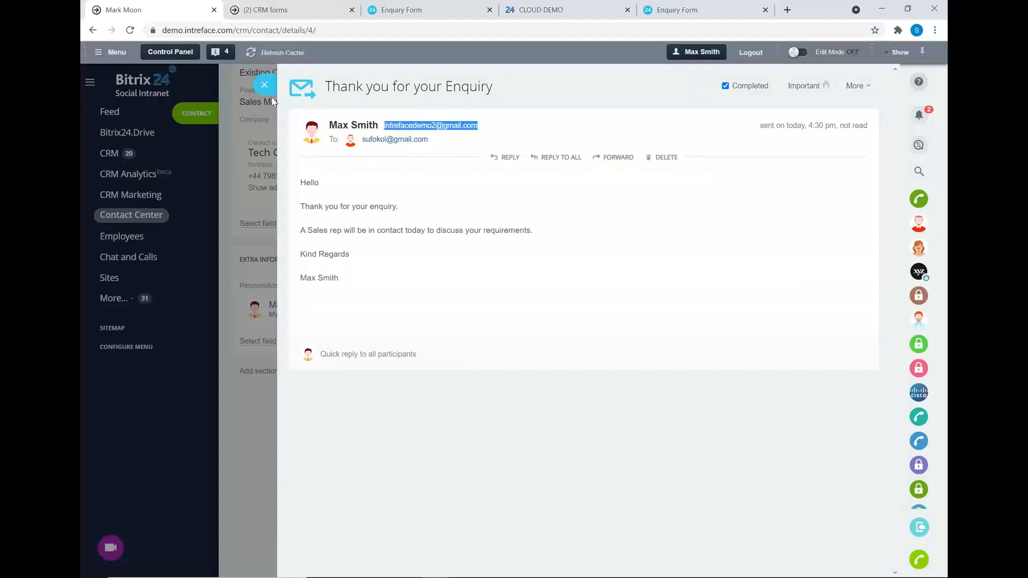
{"action": "left_click", "coordinate": [262, 83]}
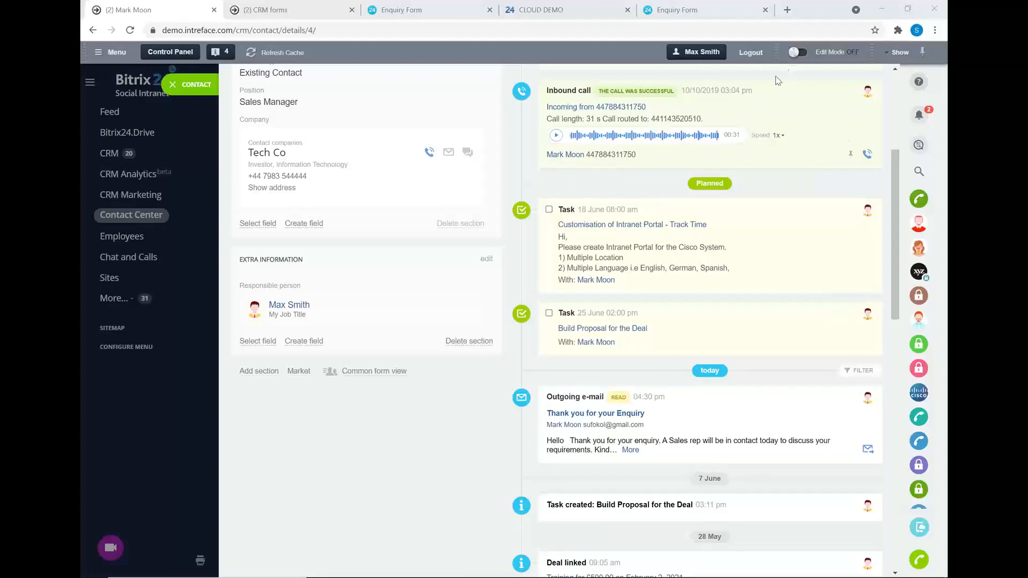
Close the contact record, clear the search, and go to CRM Settings' Access Permissions.
{"action": "scroll", "coordinate": [489, 165], "scroll_direction": "up", "scroll_amount": 5}
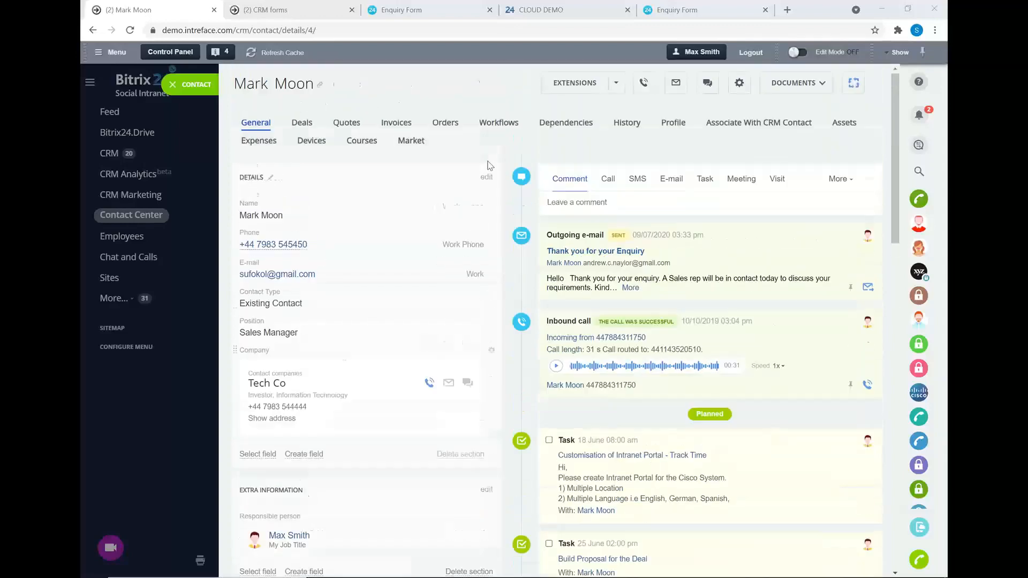
{"action": "left_click", "coordinate": [169, 92]}
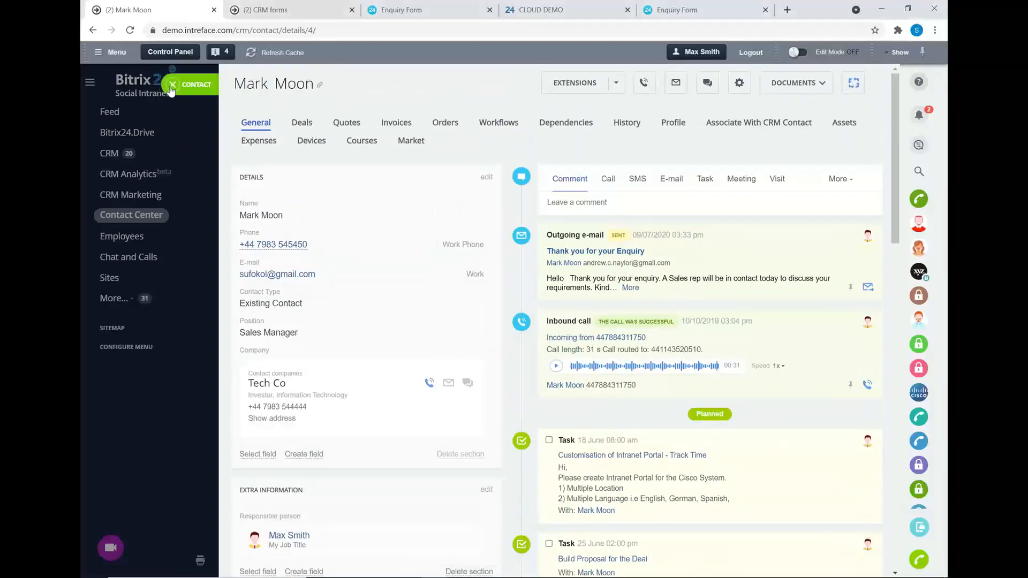
{"action": "left_click", "coordinate": [614, 84]}
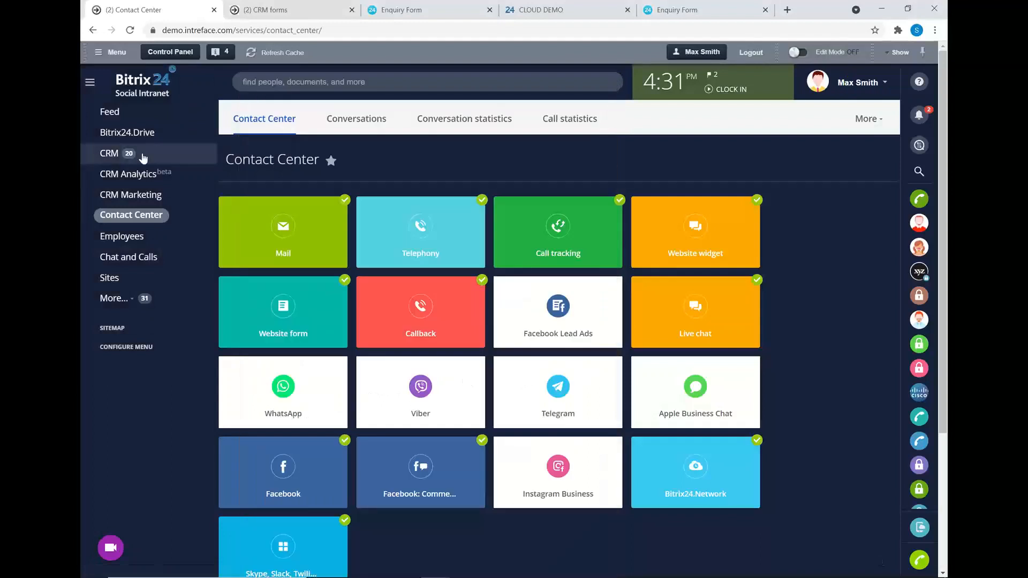
{"action": "left_click", "coordinate": [107, 154]}
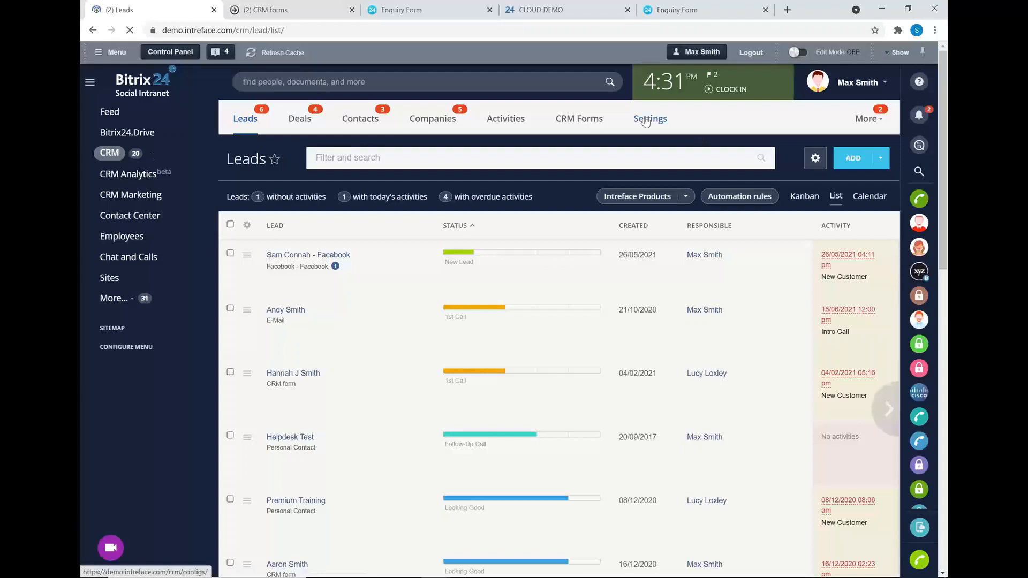
{"action": "left_click", "coordinate": [646, 122]}
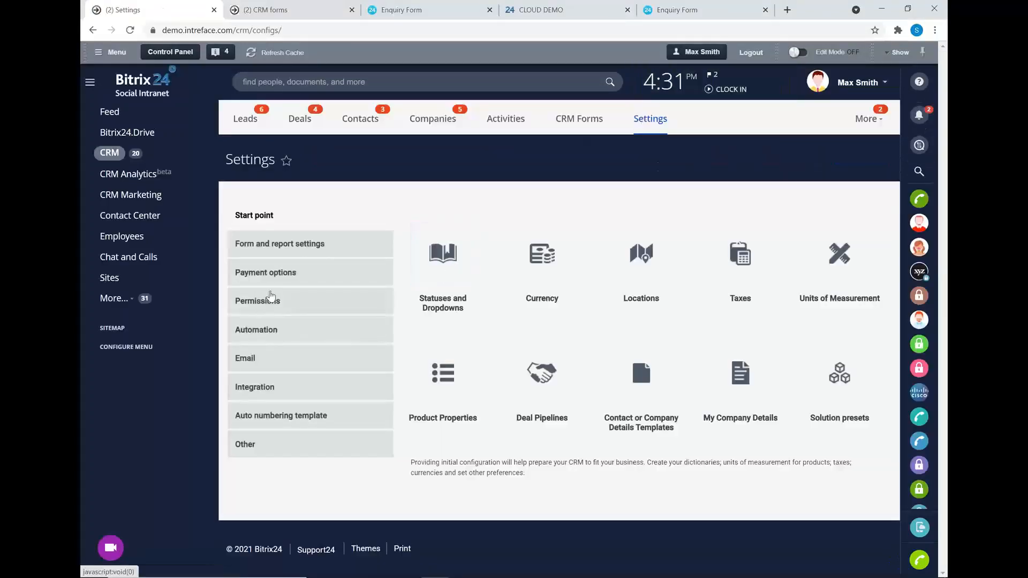
{"action": "left_click", "coordinate": [272, 301]}
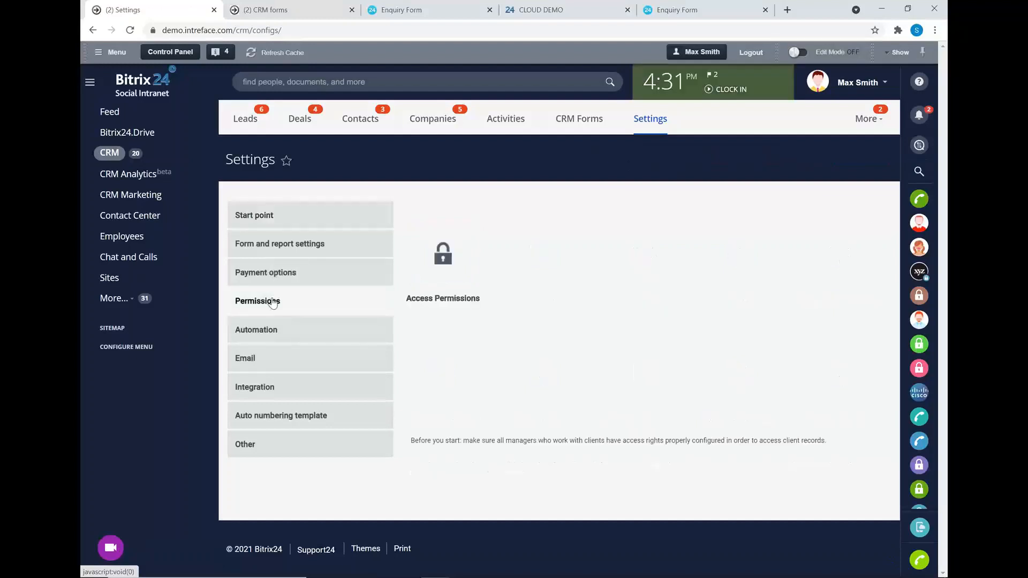
{"action": "left_click", "coordinate": [447, 228]}
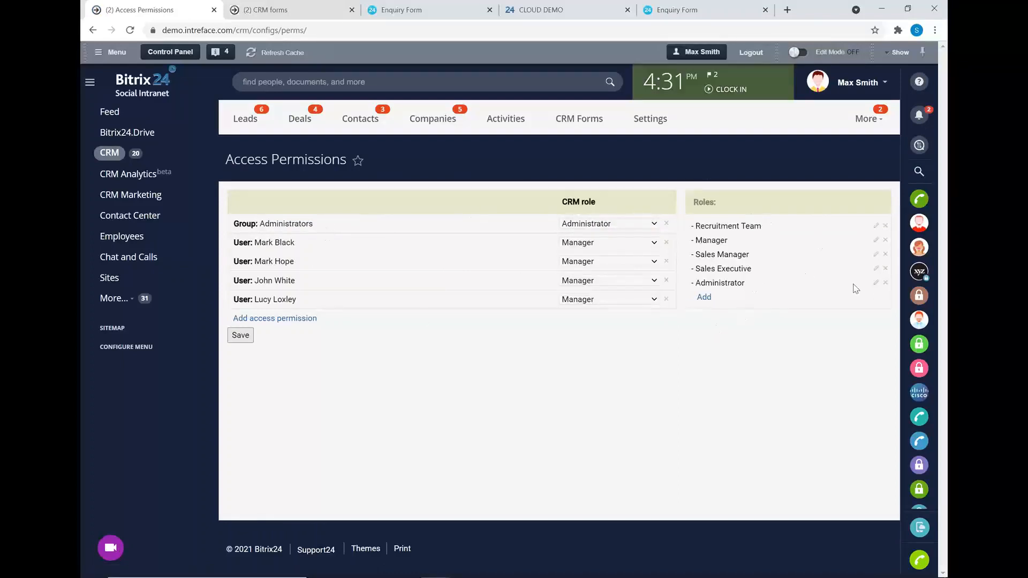
Set the Recruitment Team role's Lead read permission to Personal.
{"action": "left_click", "coordinate": [876, 226]}
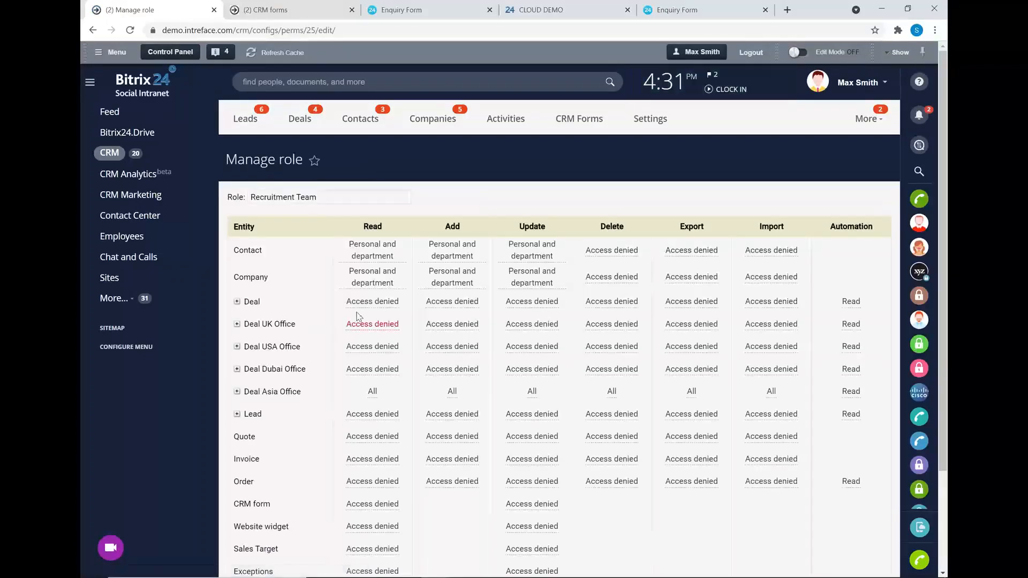
{"action": "scroll", "coordinate": [364, 306], "scroll_direction": "down", "scroll_amount": 1}
{"action": "left_click", "coordinate": [375, 356]}
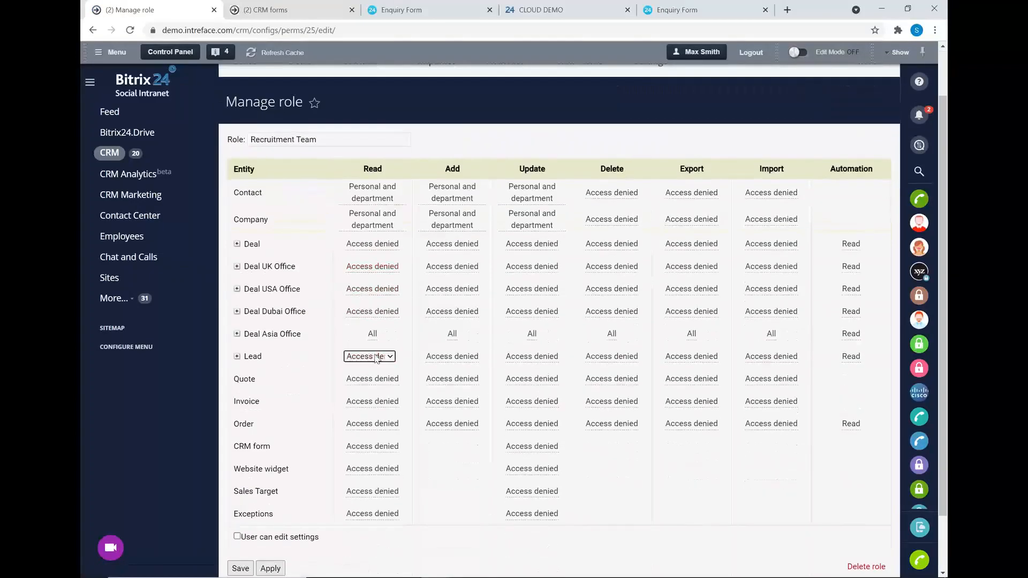
{"action": "left_click", "coordinate": [376, 358]}
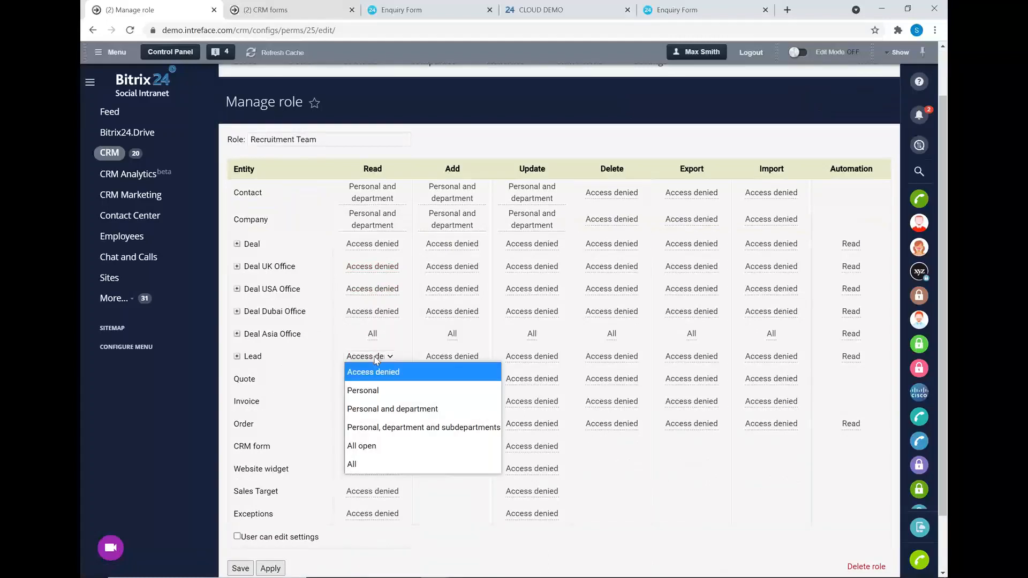
{"action": "left_click", "coordinate": [374, 392]}
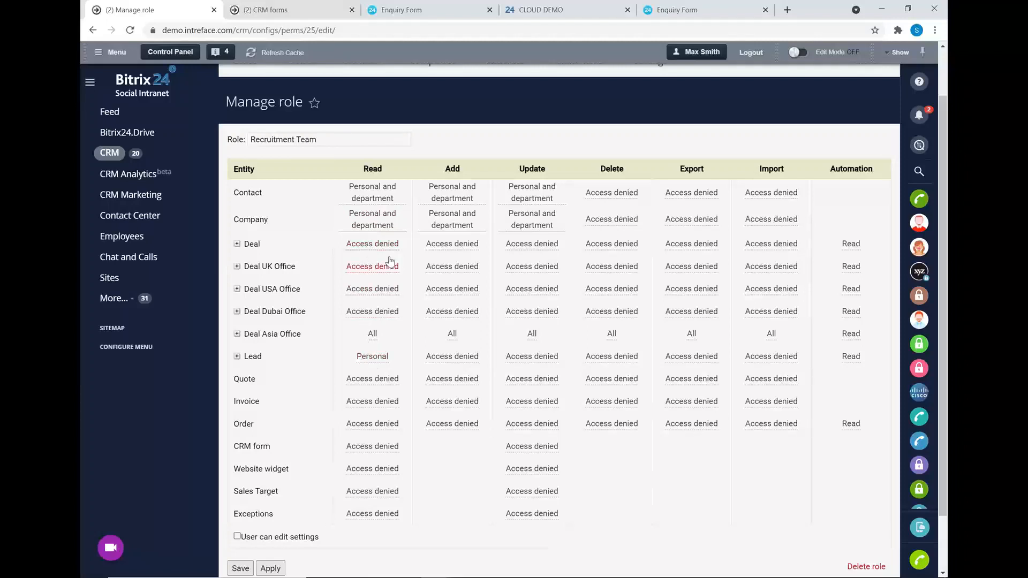
Select the Deal read permission cell, then switch back to the 'Bitrix24: Next Level CRM' slides.
{"action": "left_click", "coordinate": [357, 244]}
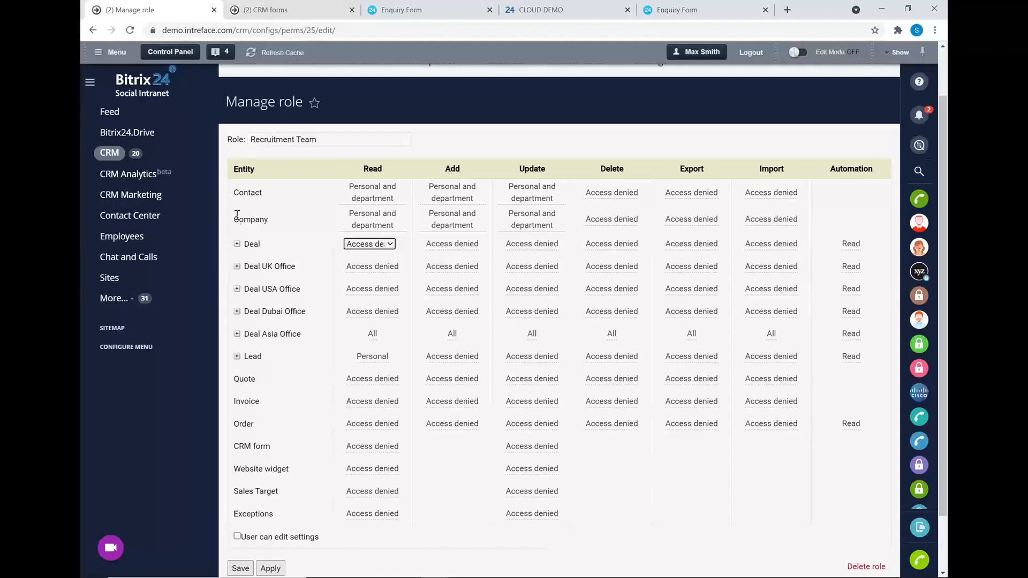
{"action": "scroll", "coordinate": [444, 247], "scroll_direction": "up", "scroll_amount": 1}
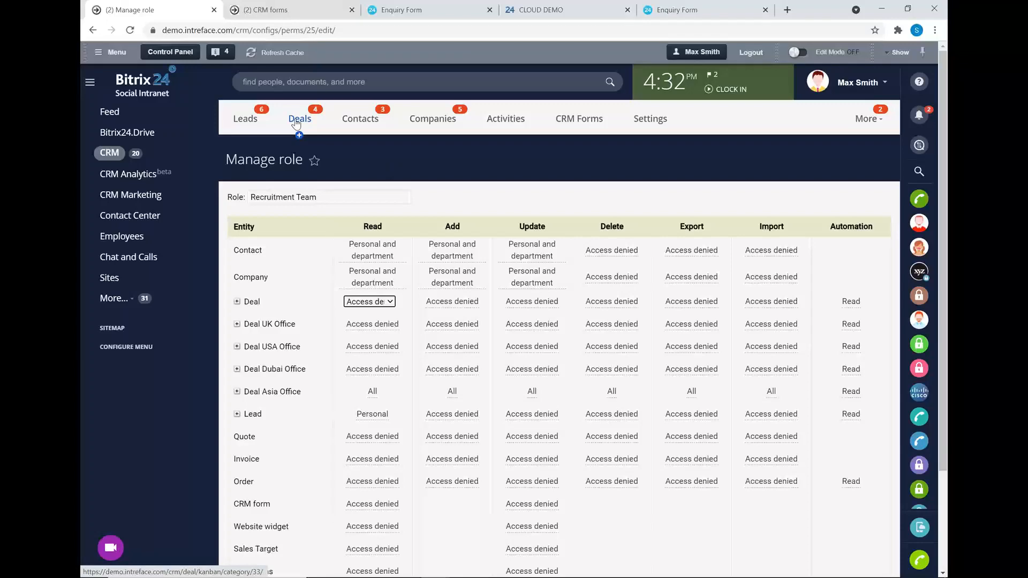
{"action": "key", "text": "alt+Tab"}
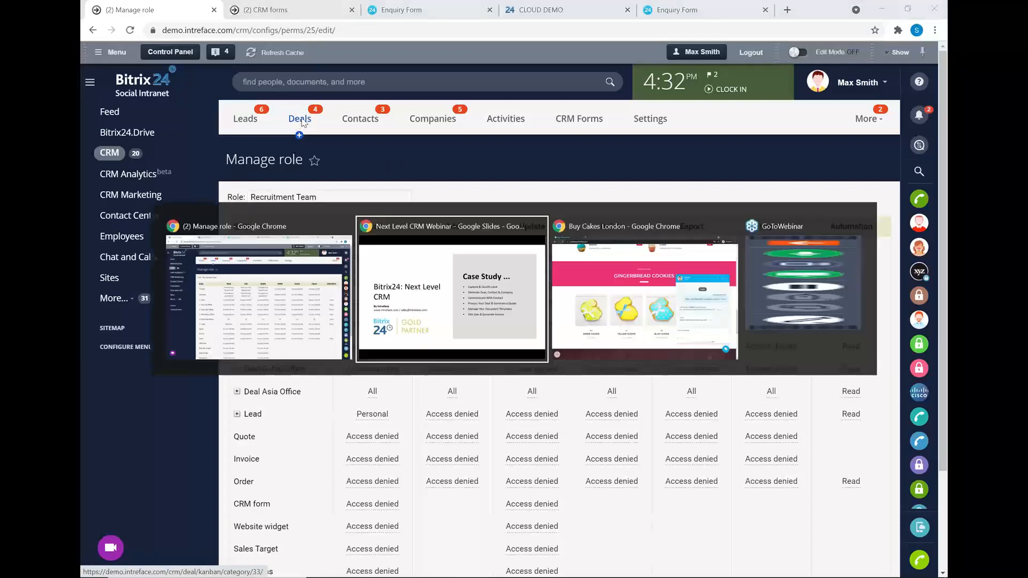
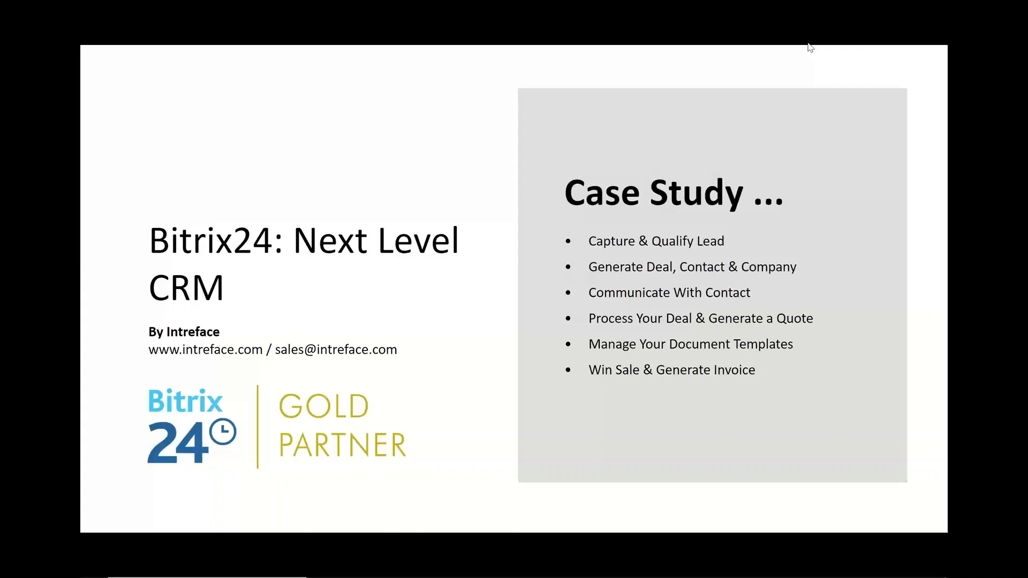
Switch from the slides to the browser's Recruitment Team Manage role page.
{"action": "key", "text": "alt+Tab"}
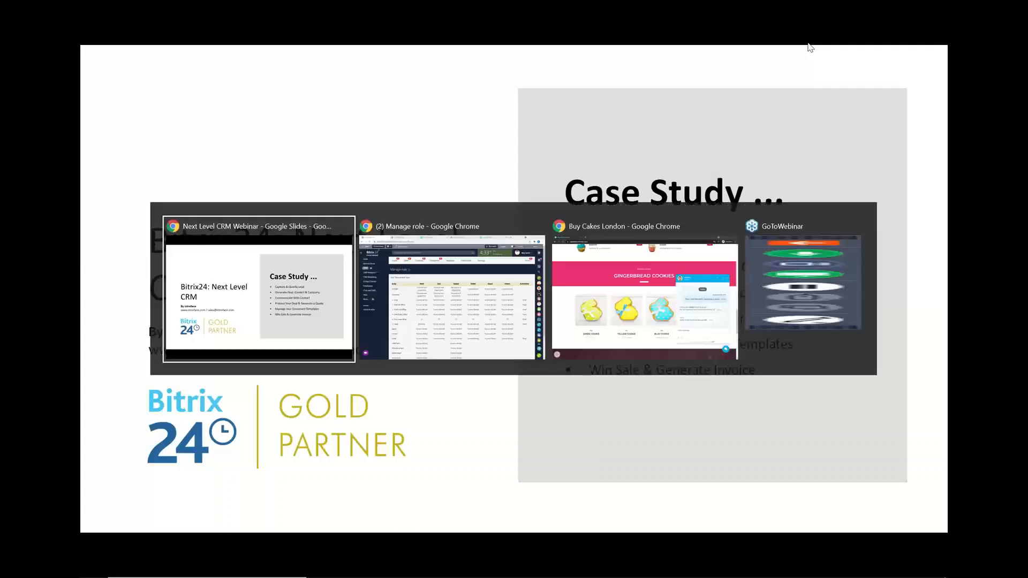
{"action": "key", "text": "alt+Tab"}
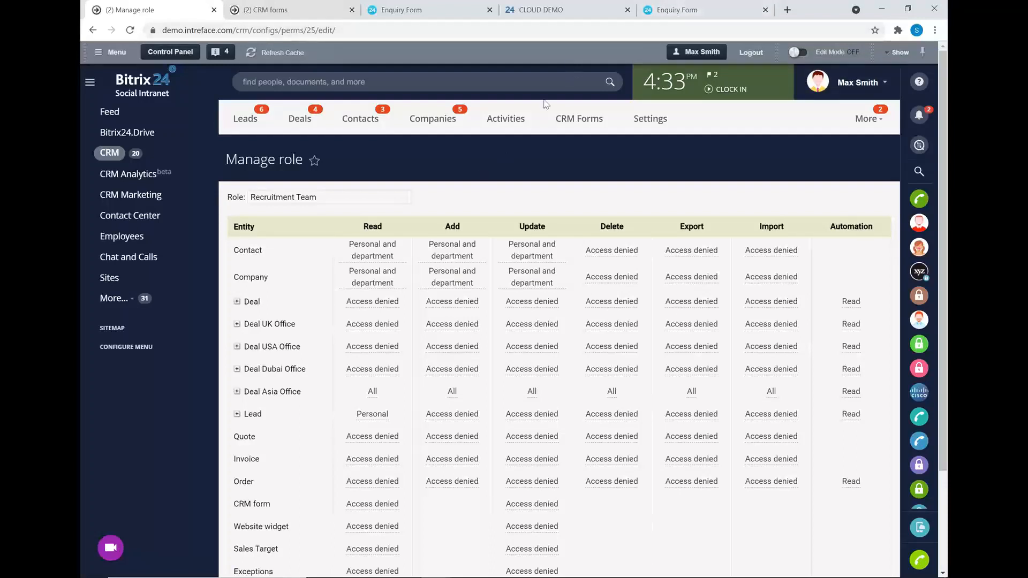
Submit the Enquiry Form with Enquiry Type Sales, then open the Leads list showing the new lead.
{"action": "left_click", "coordinate": [489, 10]}
{"action": "left_click", "coordinate": [550, 8]}
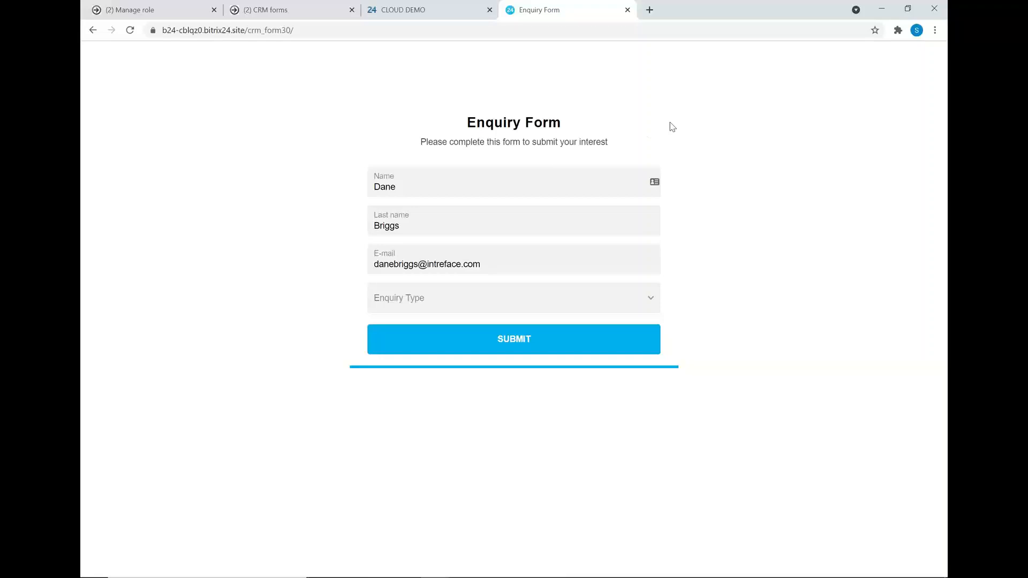
{"action": "left_click", "coordinate": [561, 295]}
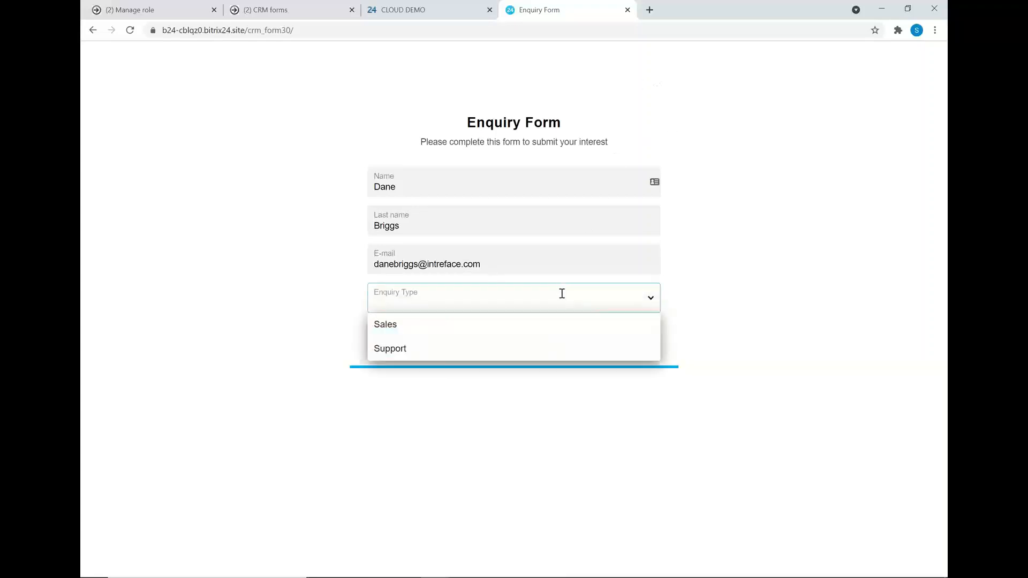
{"action": "left_click", "coordinate": [408, 329]}
{"action": "left_click", "coordinate": [498, 340]}
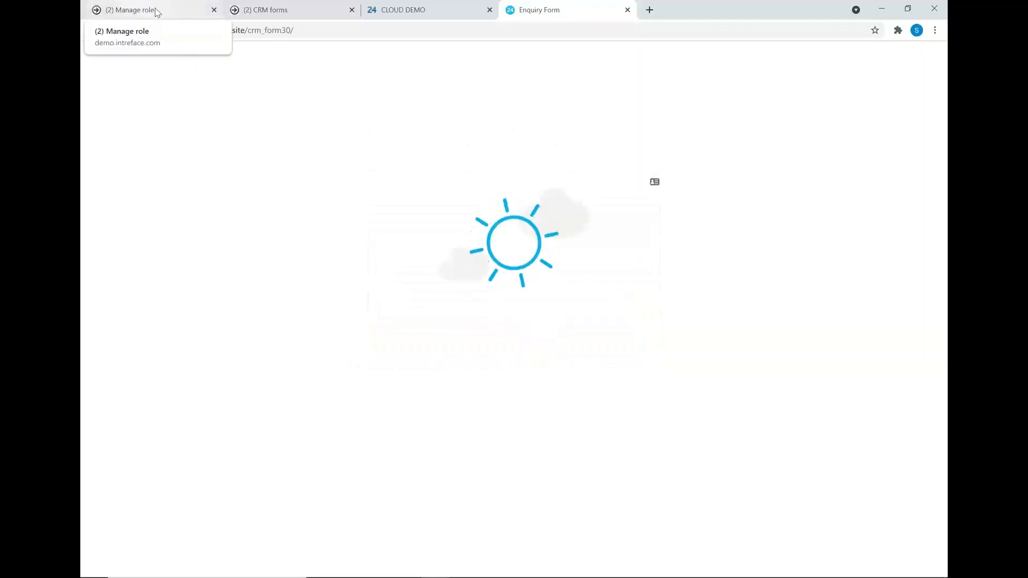
{"action": "left_click", "coordinate": [155, 10]}
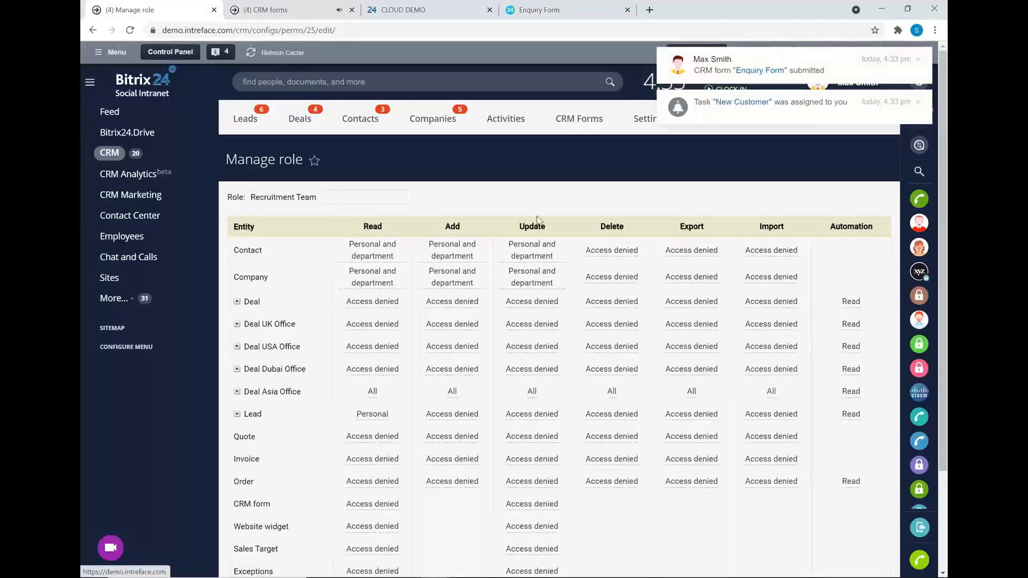
{"action": "left_click", "coordinate": [246, 119]}
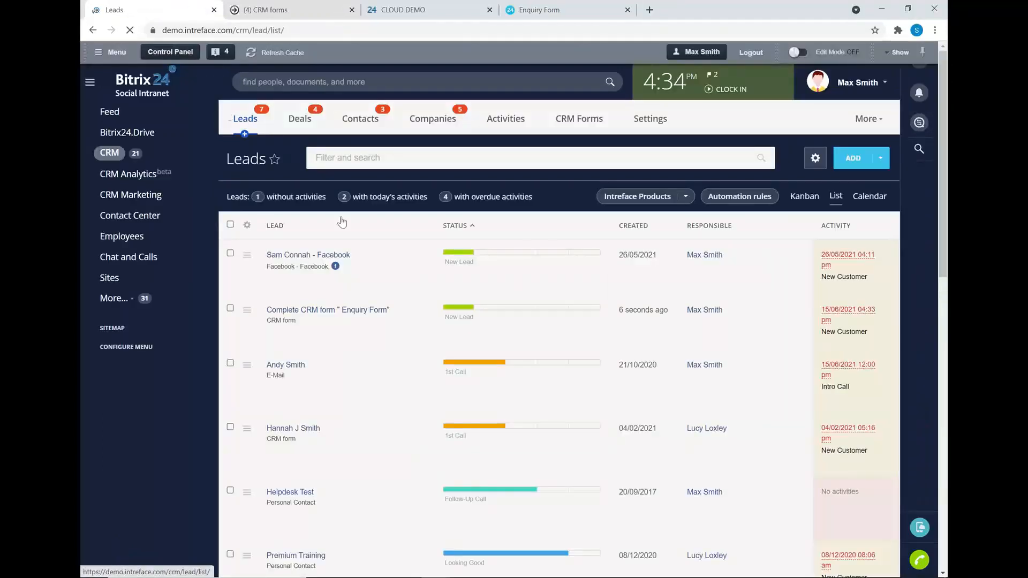
Open the "Complete CRM form 'Enquiry Form'" lead and retitle it with the enquirer's first name.
{"action": "left_click", "coordinate": [334, 312]}
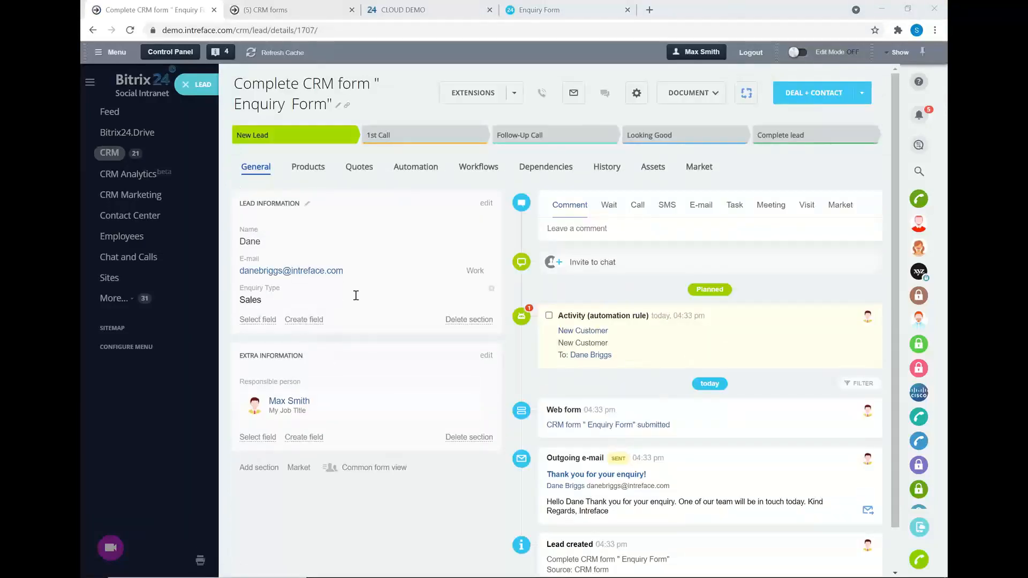
{"action": "left_click", "coordinate": [338, 106]}
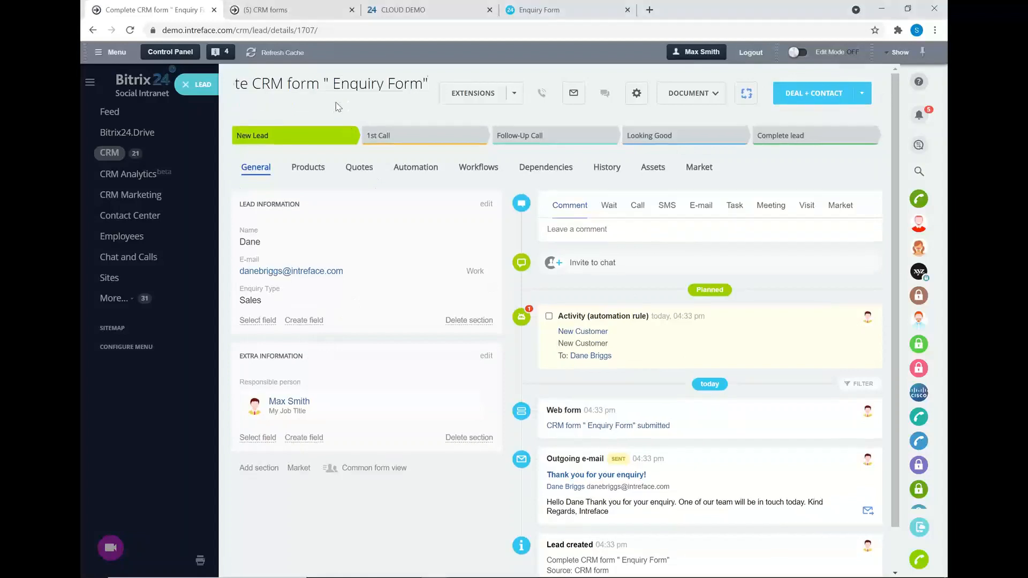
{"action": "key", "text": "BackSpace"}
{"action": "key", "text": "BackSpace"}
{"action": "key", "text": "BackSpace"}
{"action": "key", "text": "BackSpace"}
{"action": "key", "text": "BackSpace"}
{"action": "key", "text": "BackSpace"}
{"action": "key", "text": "BackSpace"}
{"action": "key", "text": "BackSpace"}
{"action": "key", "text": "BackSpace"}
{"action": "key", "text": "BackSpace"}
{"action": "key", "text": "BackSpace"}
{"action": "key", "text": "BackSpace"}
{"action": "key", "text": "BackSpace"}
{"action": "key", "text": "BackSpace"}
{"action": "key", "text": "BackSpace"}
{"action": "key", "text": "BackSpace"}
{"action": "key", "text": "BackSpace"}
{"action": "key", "text": "BackSpace"}
{"action": "key", "text": "BackSpace"}
{"action": "key", "text": "BackSpace"}
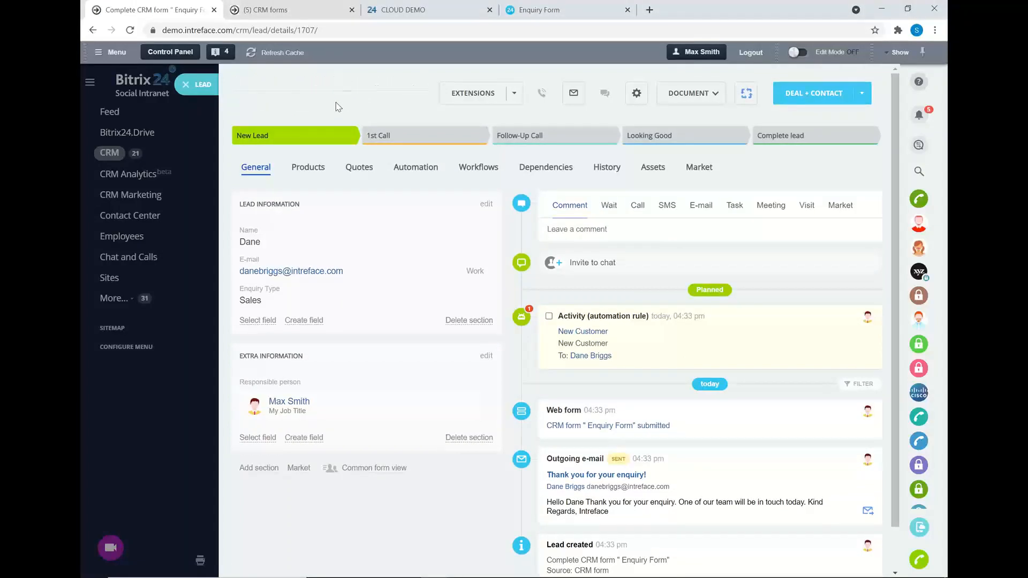
{"action": "type", "text": "Dane"}
{"action": "key", "text": "Return"}
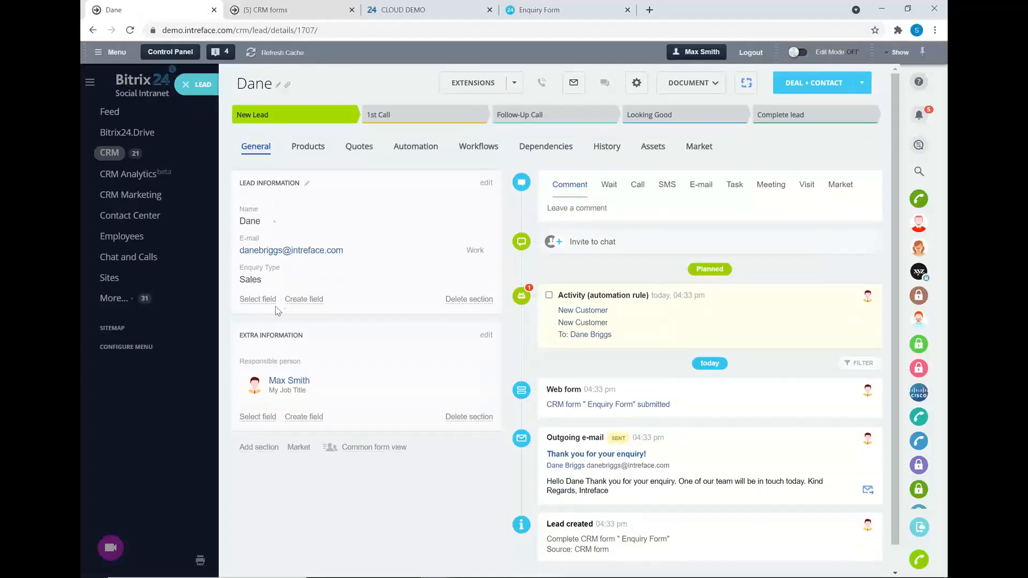
Comment 'Would like a quote for training', move the lead to 1st Call, and complete its automation activity.
{"action": "left_click", "coordinate": [605, 207]}
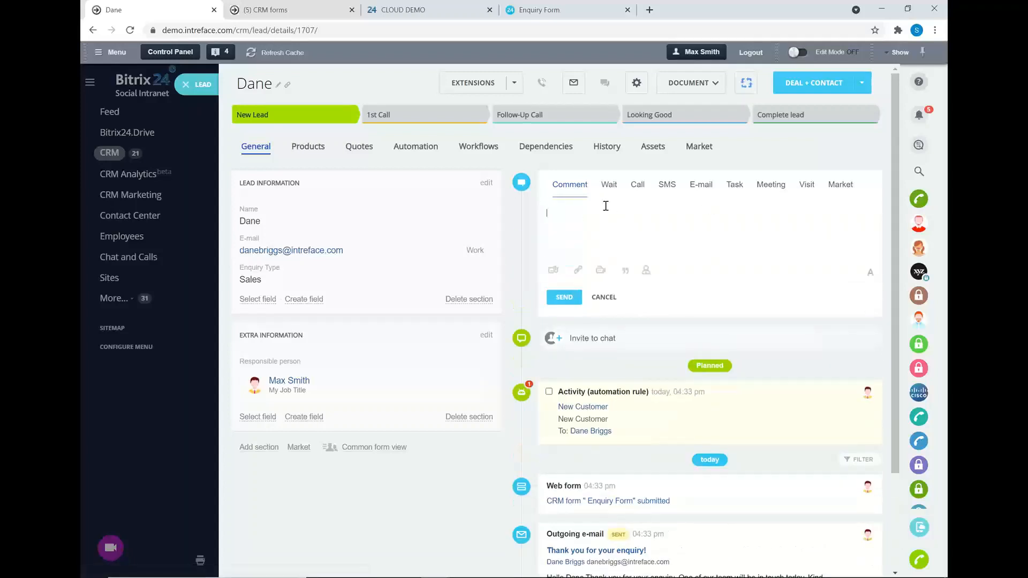
{"action": "type", "text": "Would "}
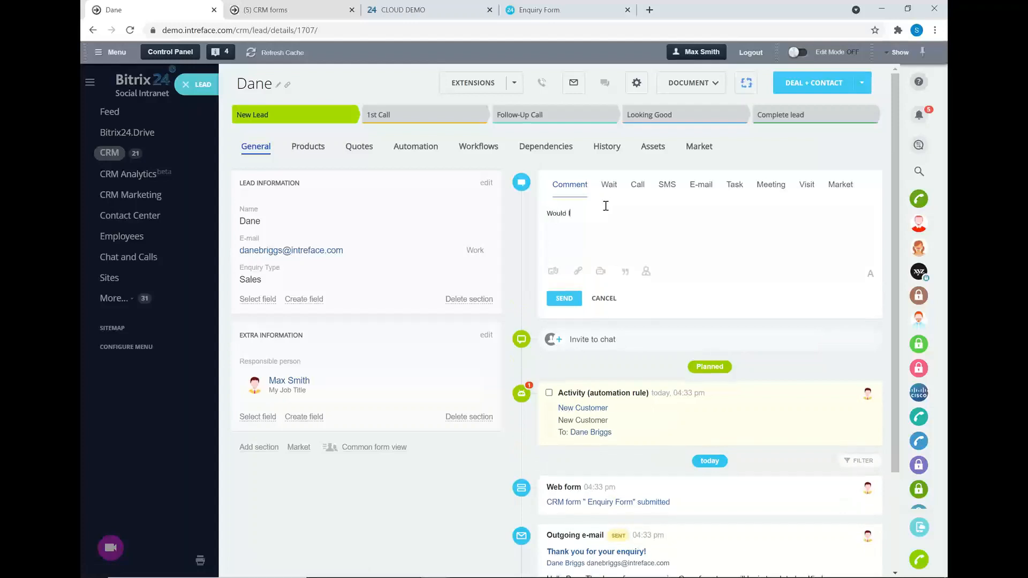
{"action": "type", "text": "like a quote for training"}
{"action": "left_click", "coordinate": [554, 272]}
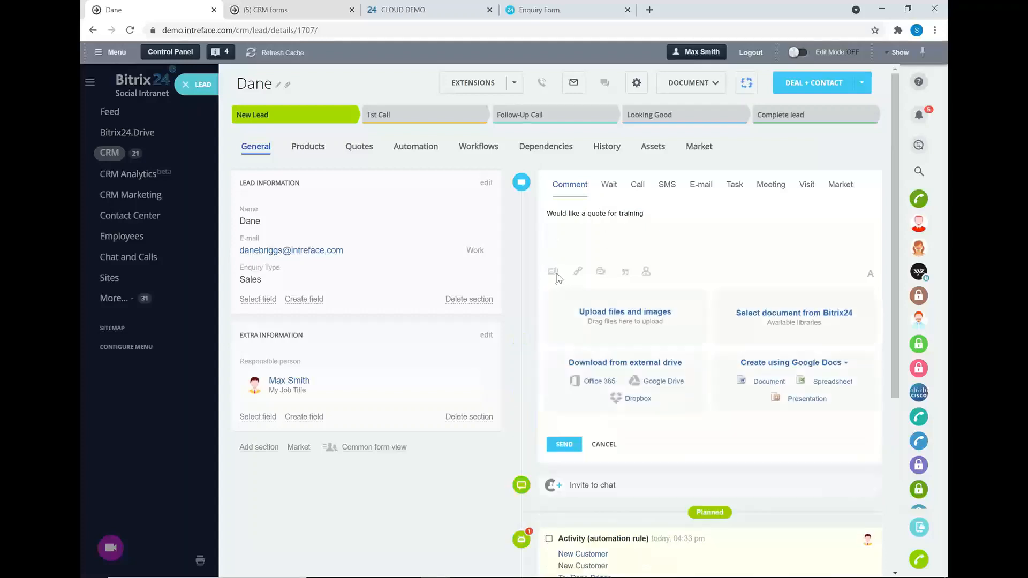
{"action": "left_click", "coordinate": [567, 447]}
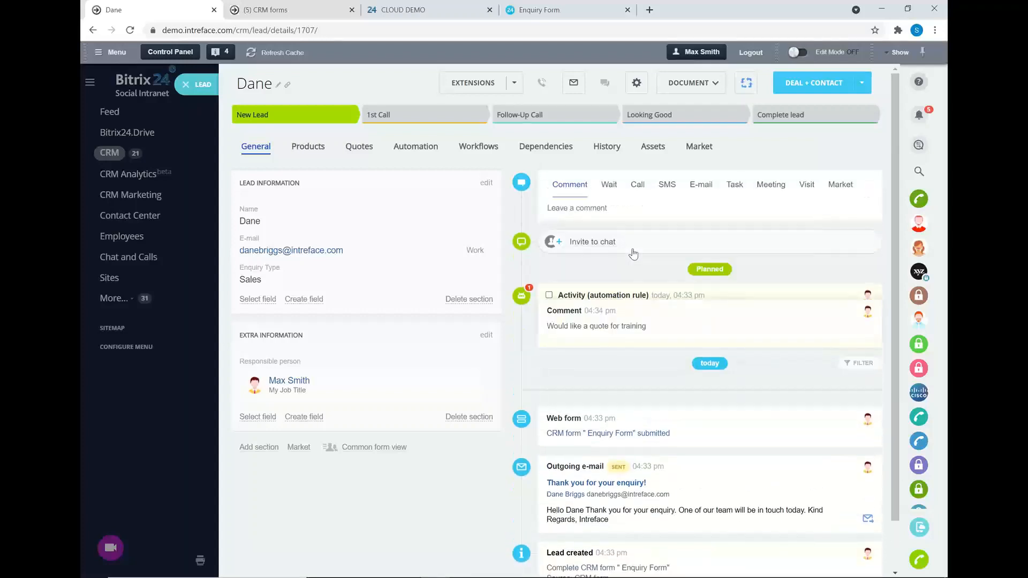
{"action": "left_click", "coordinate": [431, 115]}
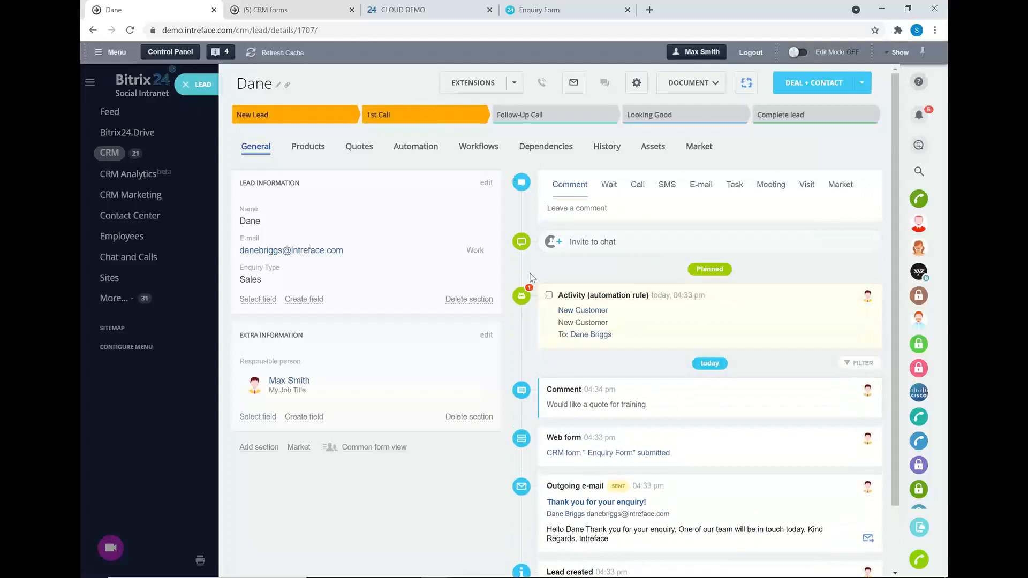
{"action": "left_click", "coordinate": [549, 355]}
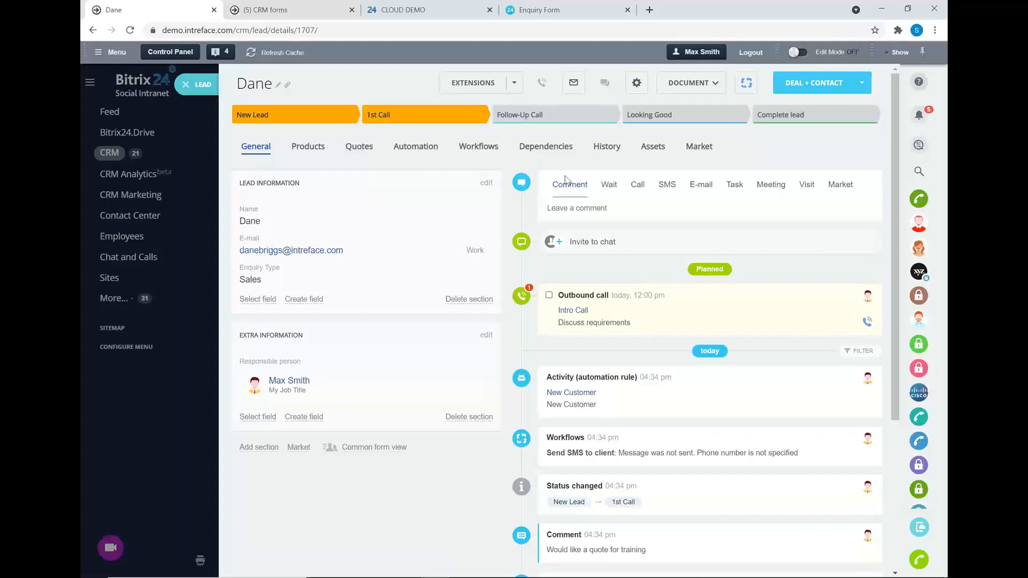
Move the lead to Follow-Up Call, complete the intro call, and comment that the client accepts the estimated price.
{"action": "left_click", "coordinate": [574, 117]}
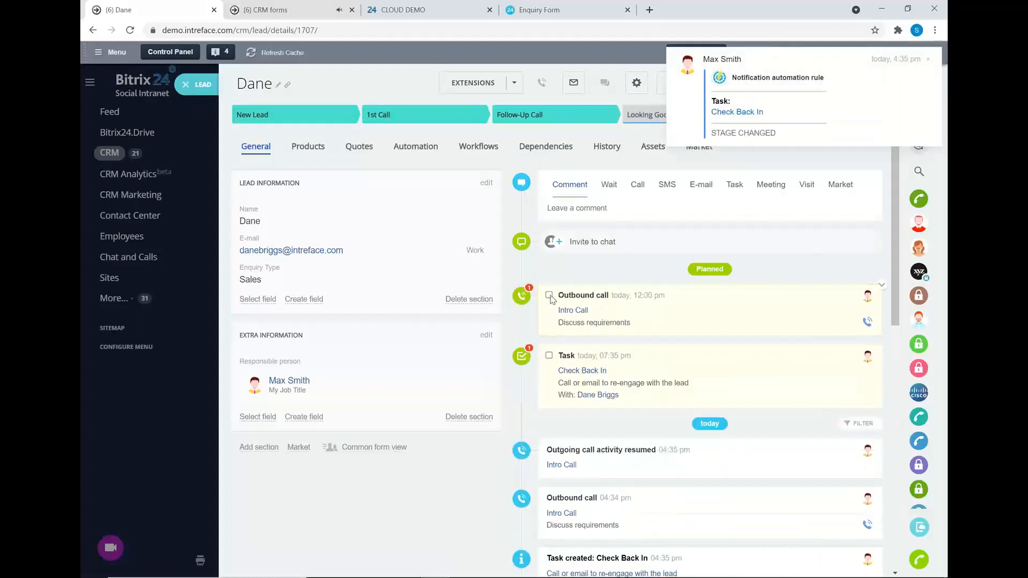
{"action": "left_click", "coordinate": [549, 295]}
{"action": "left_click", "coordinate": [614, 209]}
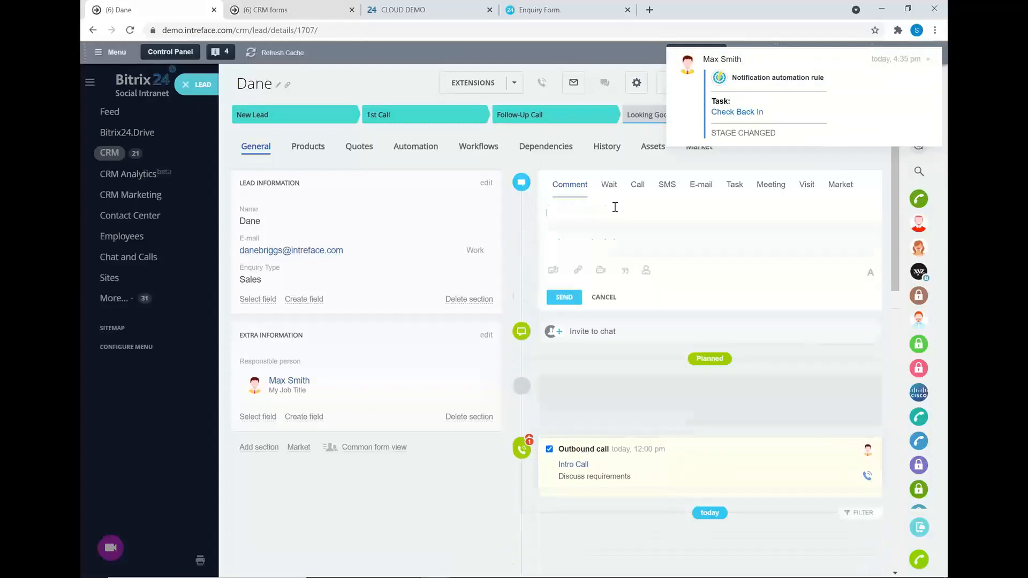
{"action": "type", "text": "Sp"}
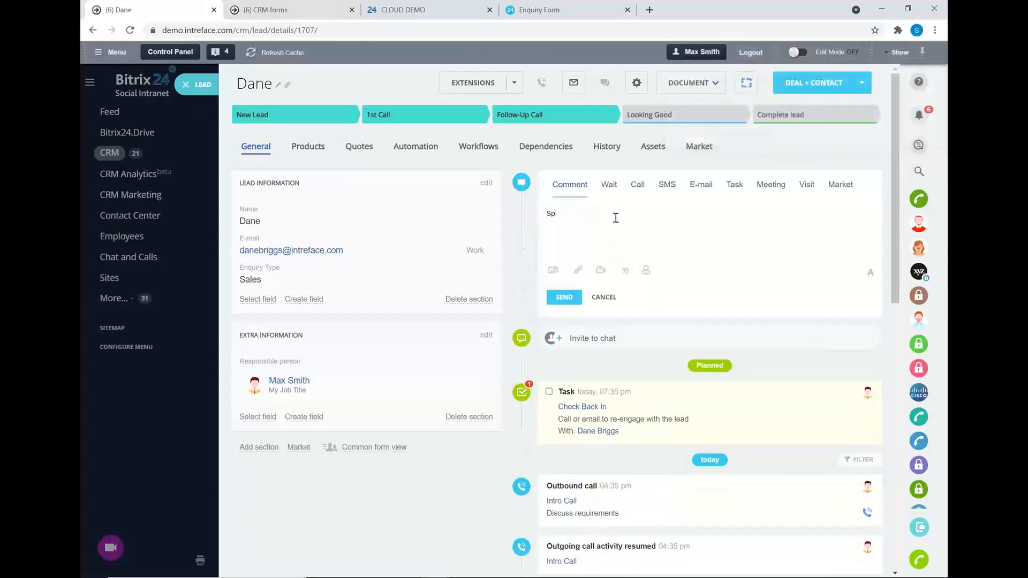
{"action": "type", "text": "oke with Dane"}
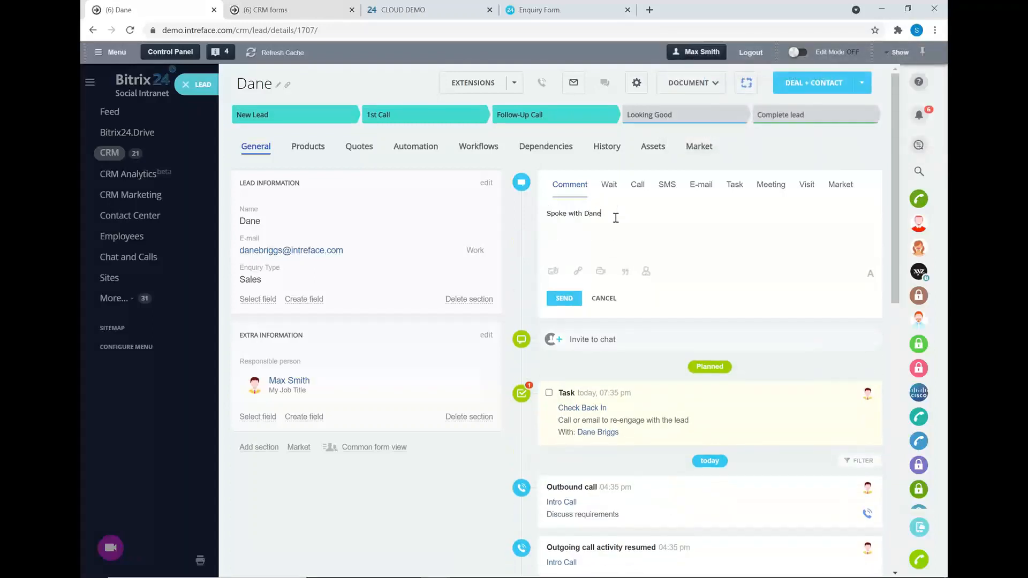
{"action": "type", "text": ", is happy with the estimated price. Close the lead"}
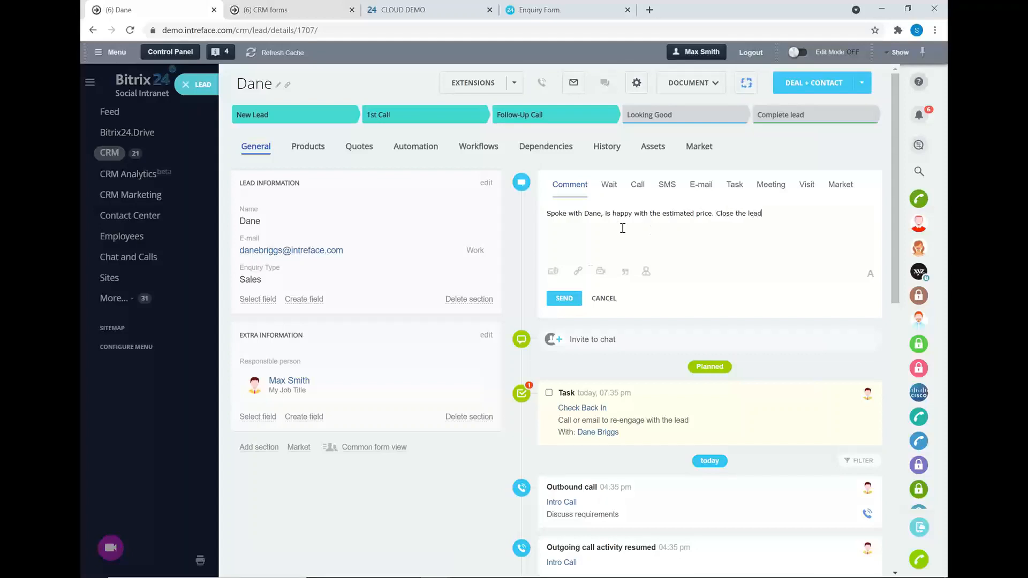
{"action": "key", "text": "ctrl+Return"}
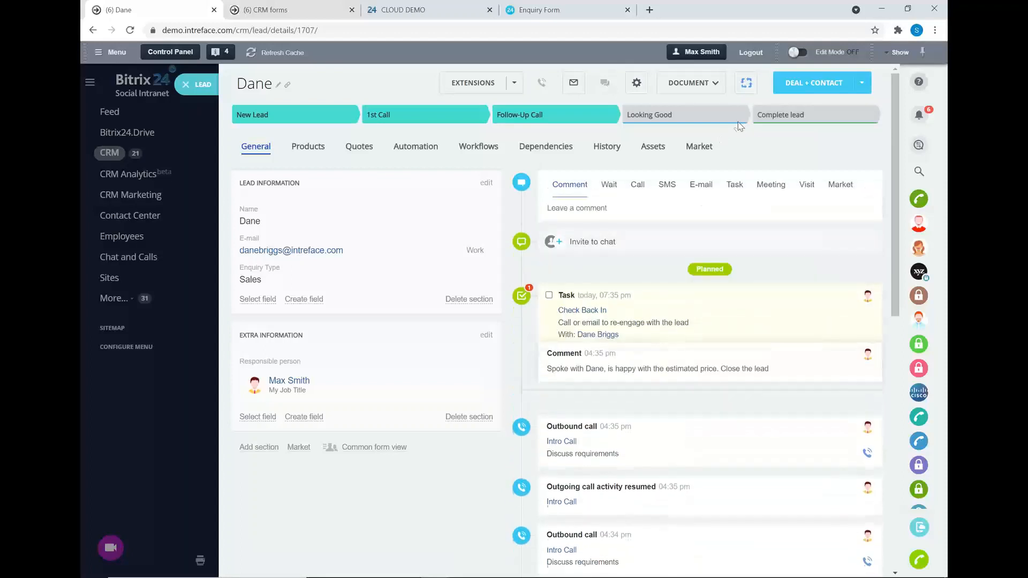
Complete the lead, generating a Deal + Contact in the UK Office pipeline, then reload the page.
{"action": "left_click", "coordinate": [769, 116]}
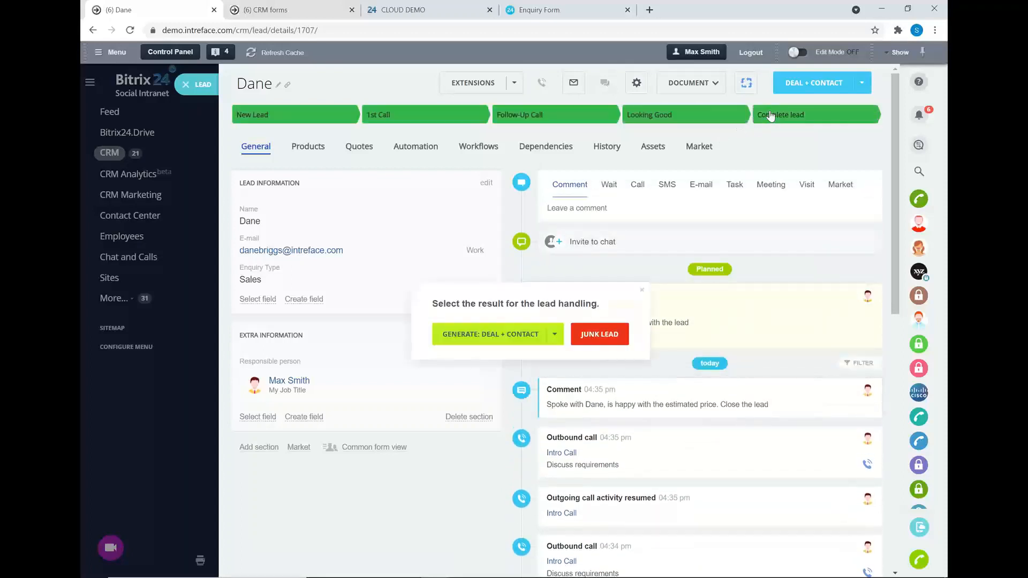
{"action": "left_click", "coordinate": [523, 339]}
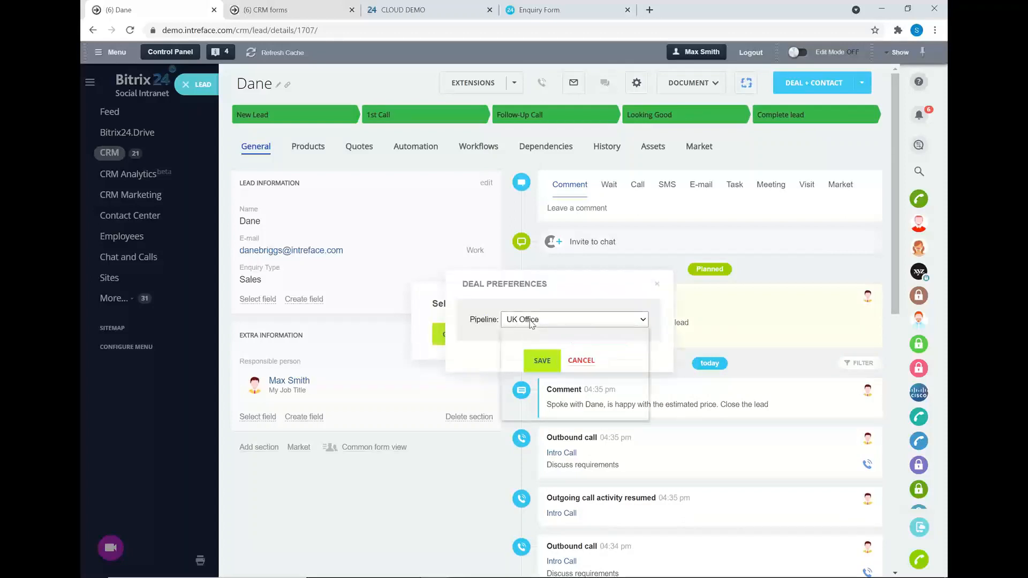
{"action": "left_click", "coordinate": [532, 321]}
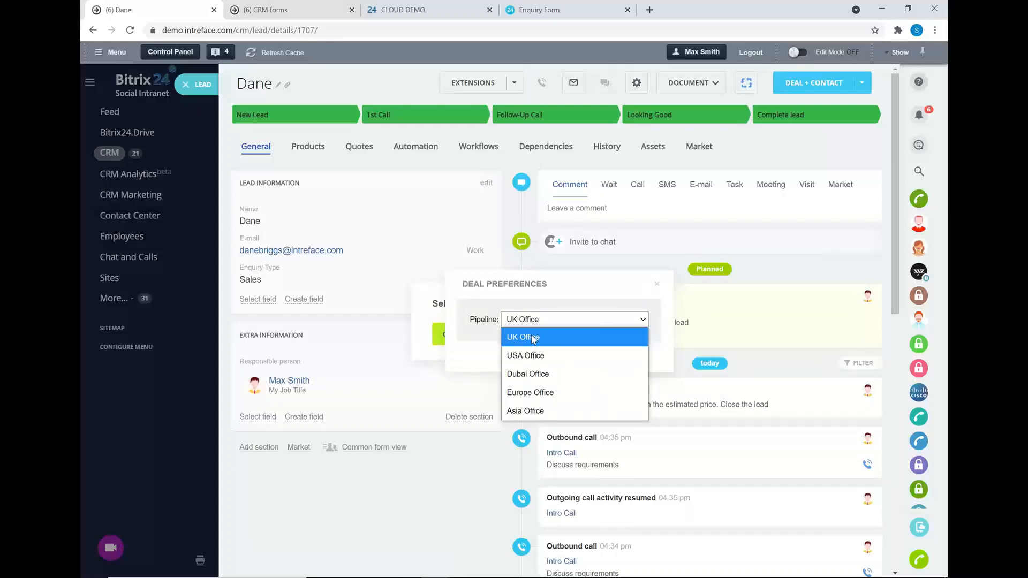
{"action": "left_click", "coordinate": [533, 338]}
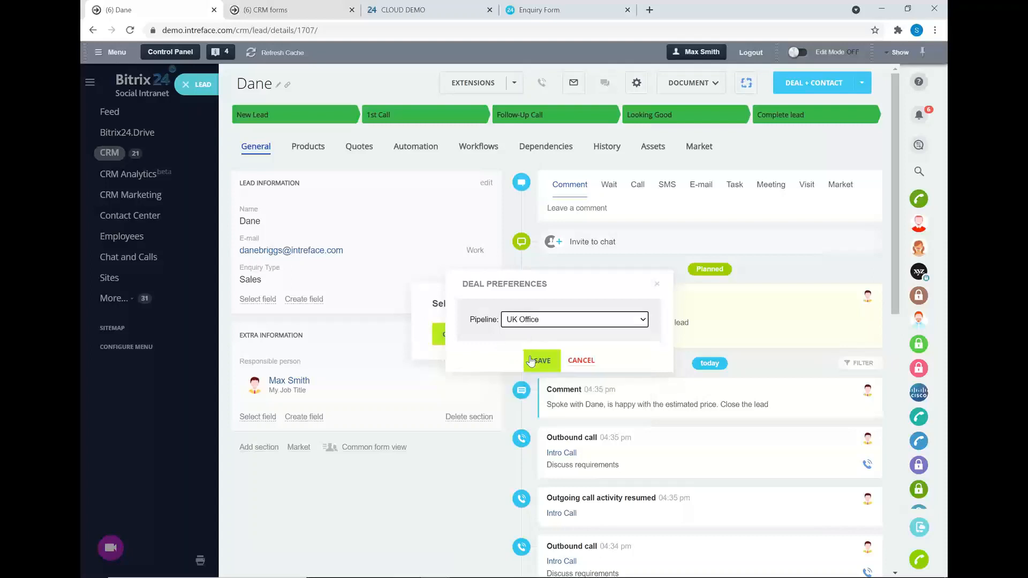
{"action": "left_click", "coordinate": [542, 366]}
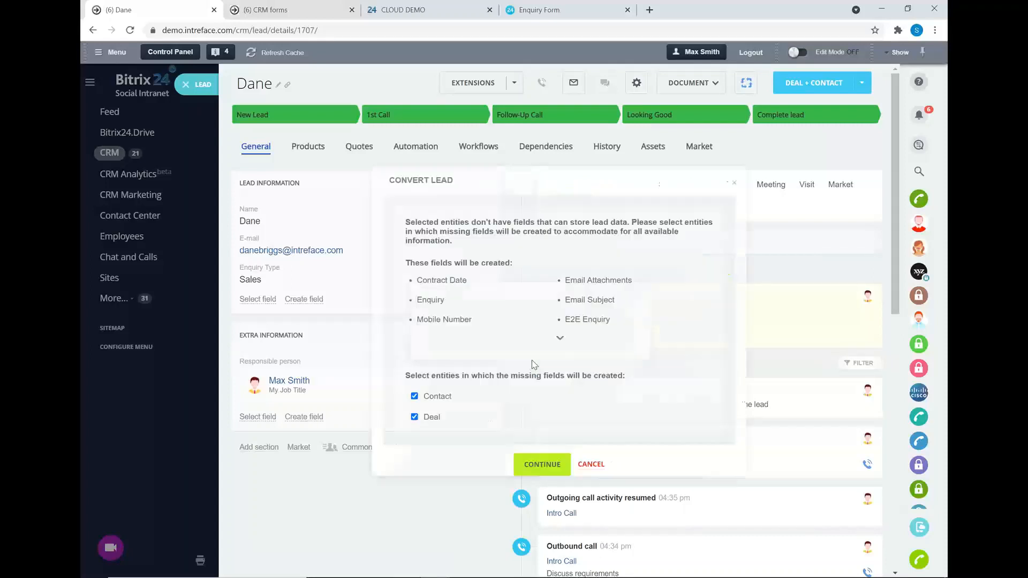
{"action": "left_click", "coordinate": [542, 464]}
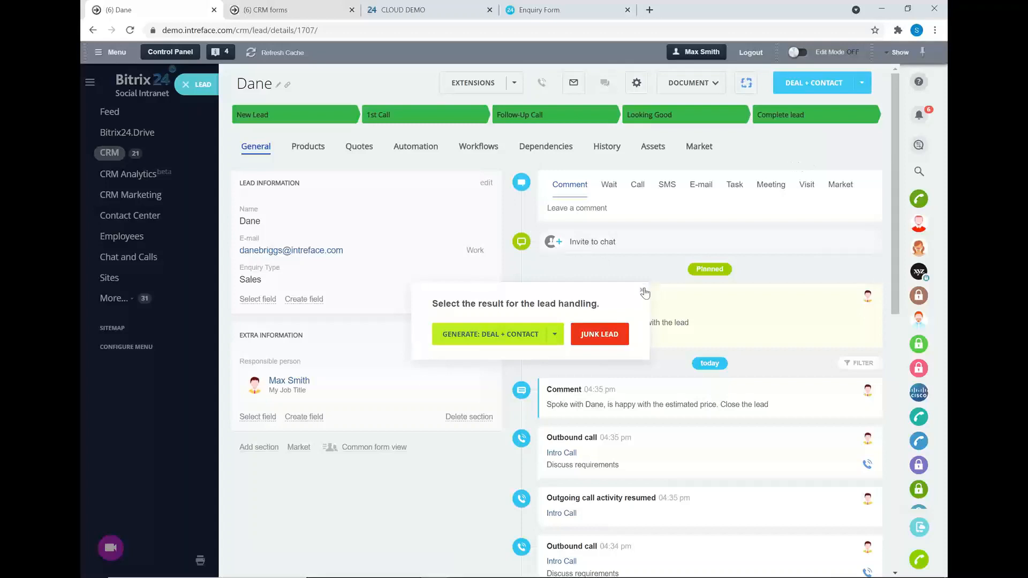
{"action": "left_click_drag", "start_coordinate": [436, 127], "coordinate": [206, 46]}
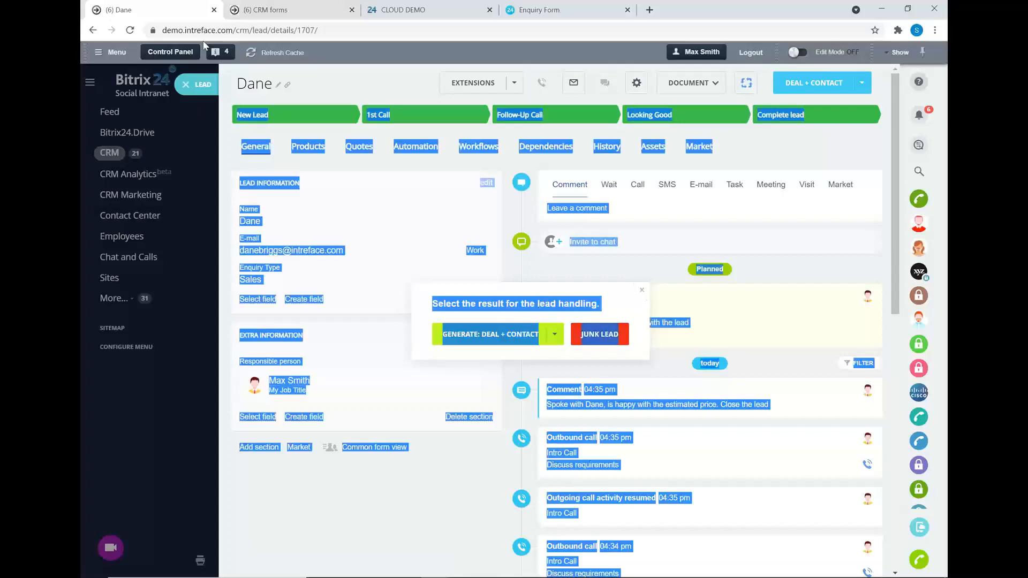
{"action": "left_click", "coordinate": [309, 80]}
{"action": "left_click", "coordinate": [131, 32]}
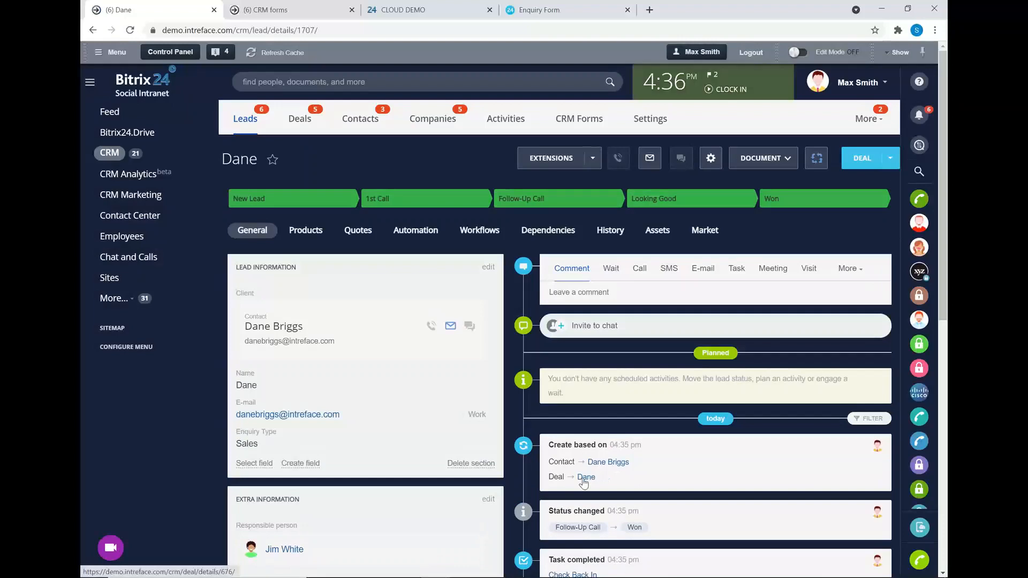
{"action": "left_click", "coordinate": [583, 478]}
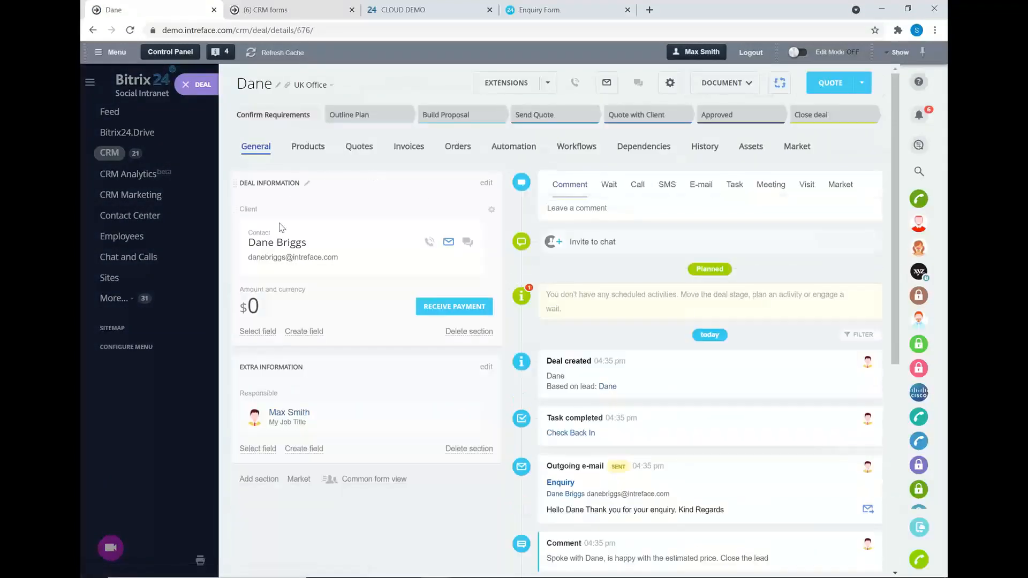
{"action": "scroll", "coordinate": [650, 357], "scroll_direction": "down", "scroll_amount": 5}
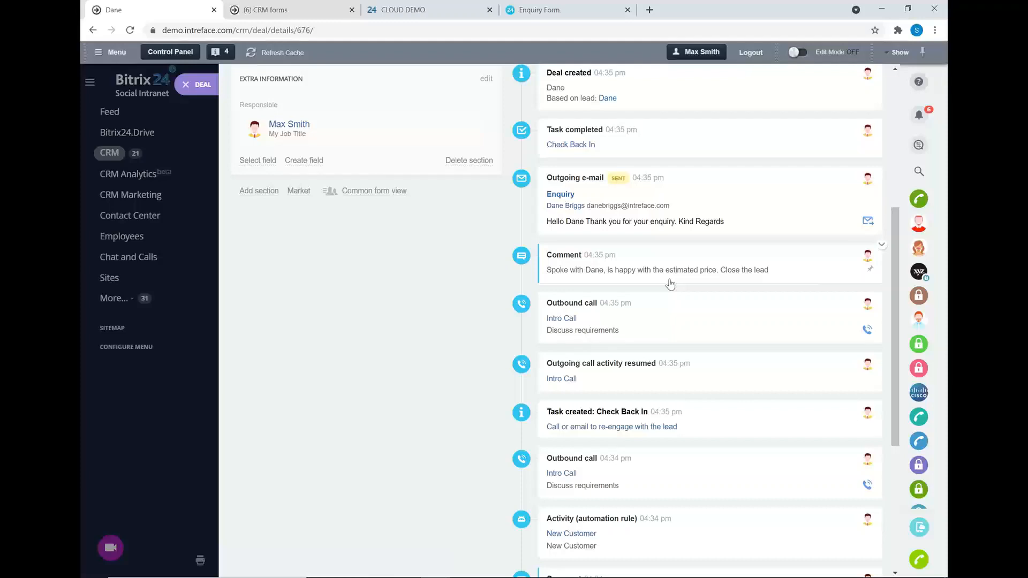
{"action": "scroll", "coordinate": [789, 321], "scroll_direction": "up", "scroll_amount": 5}
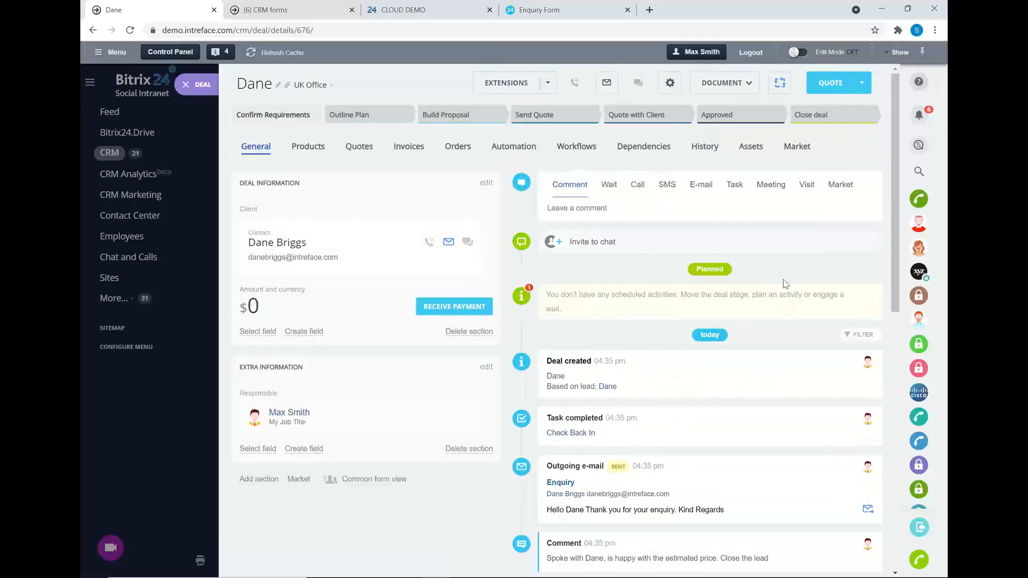
Draft an e-mail to the contact with subject 'Proposal', saying a meeting will be scheduled to discuss it.
{"action": "left_click", "coordinate": [701, 184]}
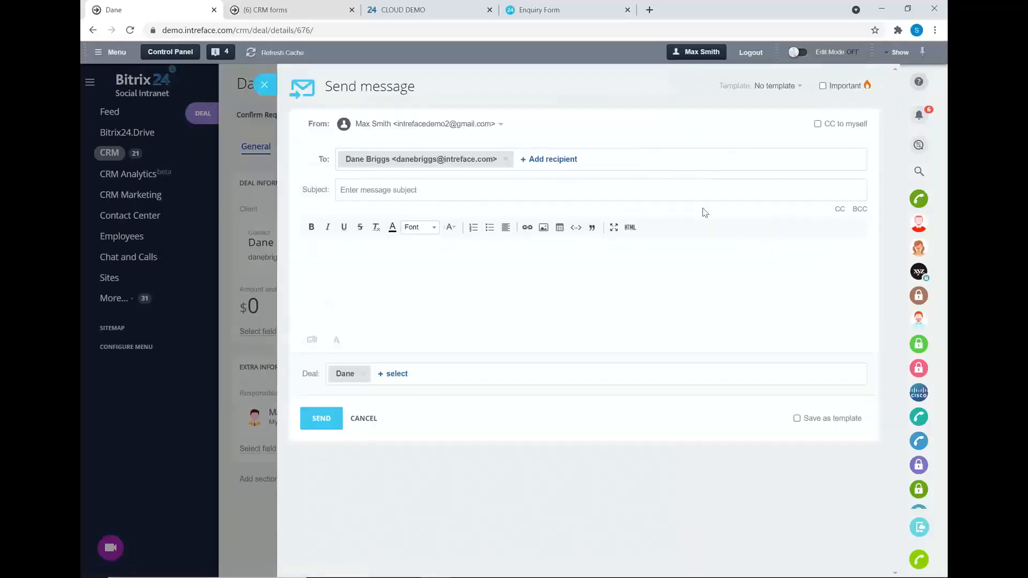
{"action": "left_click", "coordinate": [517, 191]}
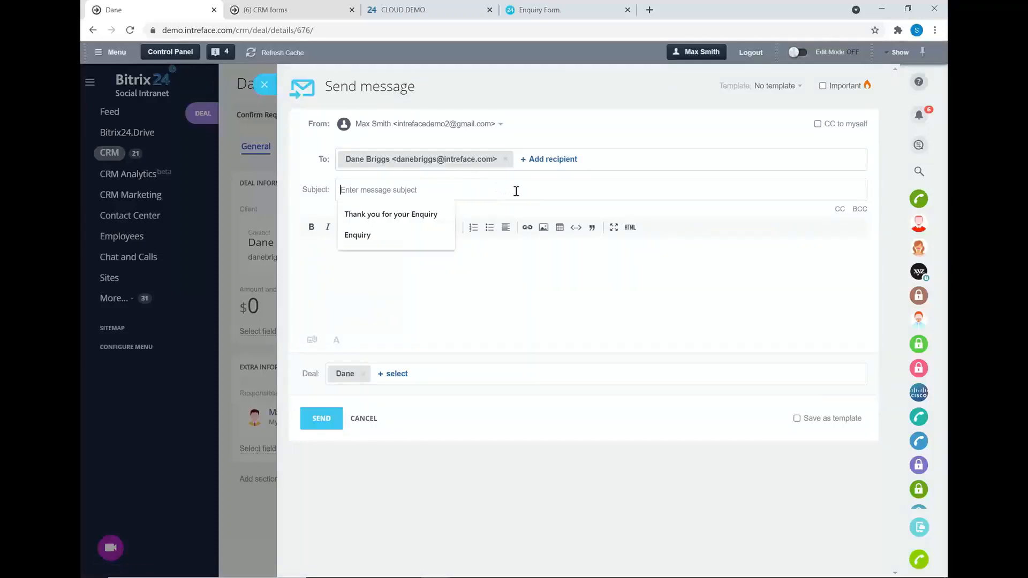
{"action": "type", "text": "Proposal"}
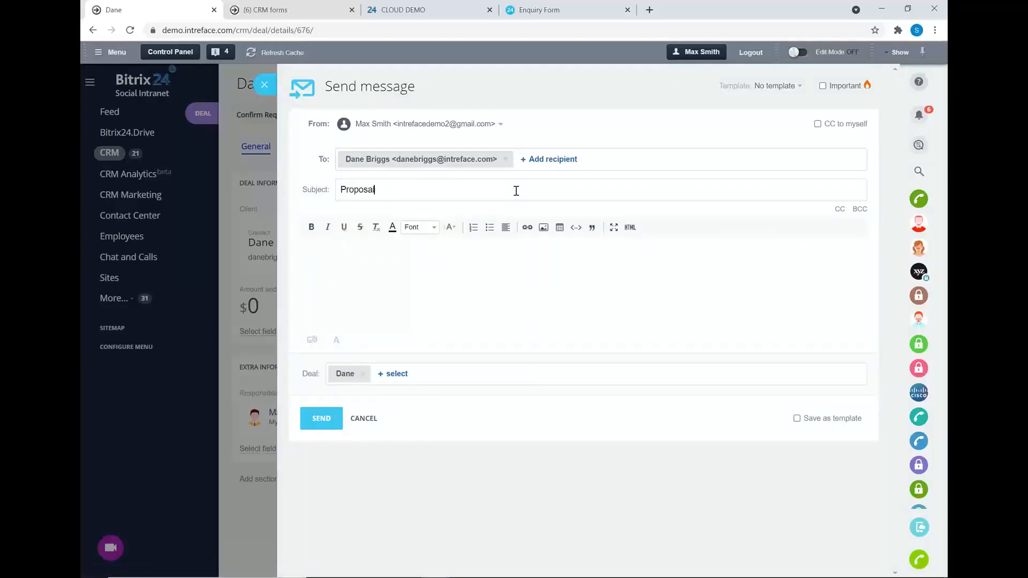
{"action": "left_click", "coordinate": [354, 260]}
{"action": "type", "text": "Hi "}
{"action": "type", "text": "Dane "}
{"action": "type", "text": "I will shcedule a "}
{"action": "type", "text": "meeting to "}
{"action": "type", "text": "disc"}
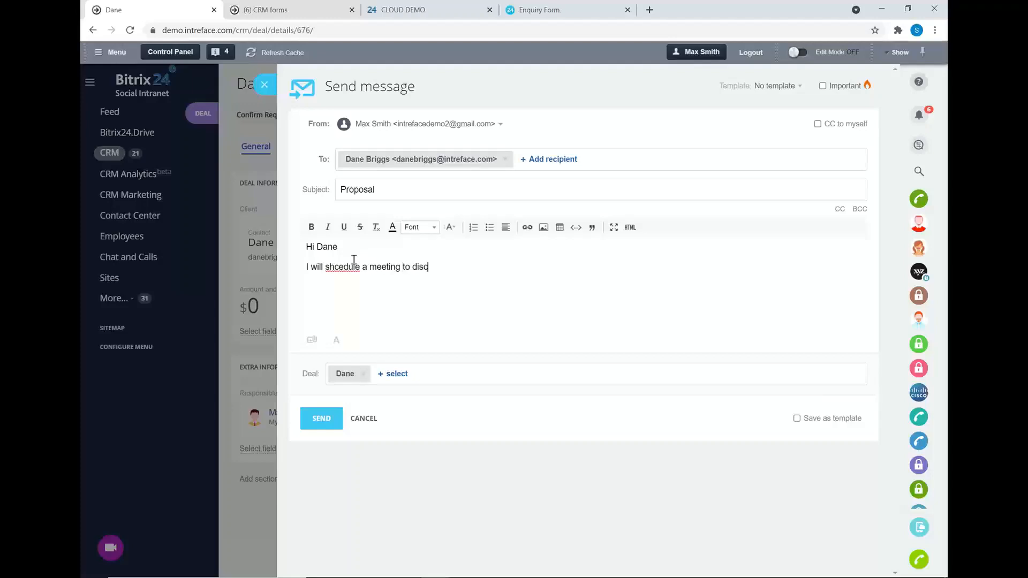
{"action": "type", "text": "uss the proposal"}
Correct 'shcedule' to 'schedule' using the spelling suggestion and send the e-mail.
{"action": "double_click", "coordinate": [346, 266]}
{"action": "right_click", "coordinate": [346, 266]}
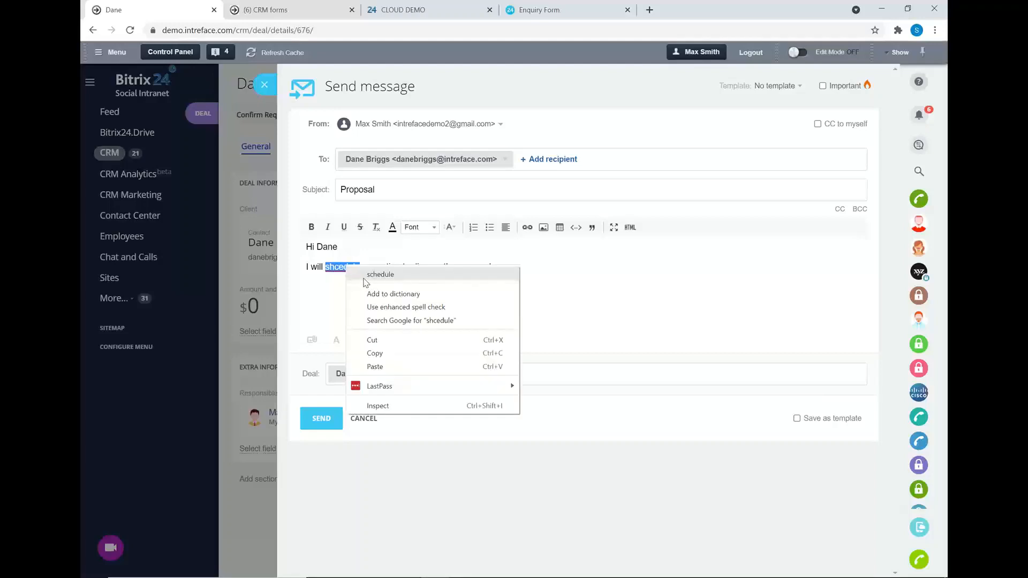
{"action": "left_click", "coordinate": [356, 276]}
{"action": "left_click", "coordinate": [318, 424]}
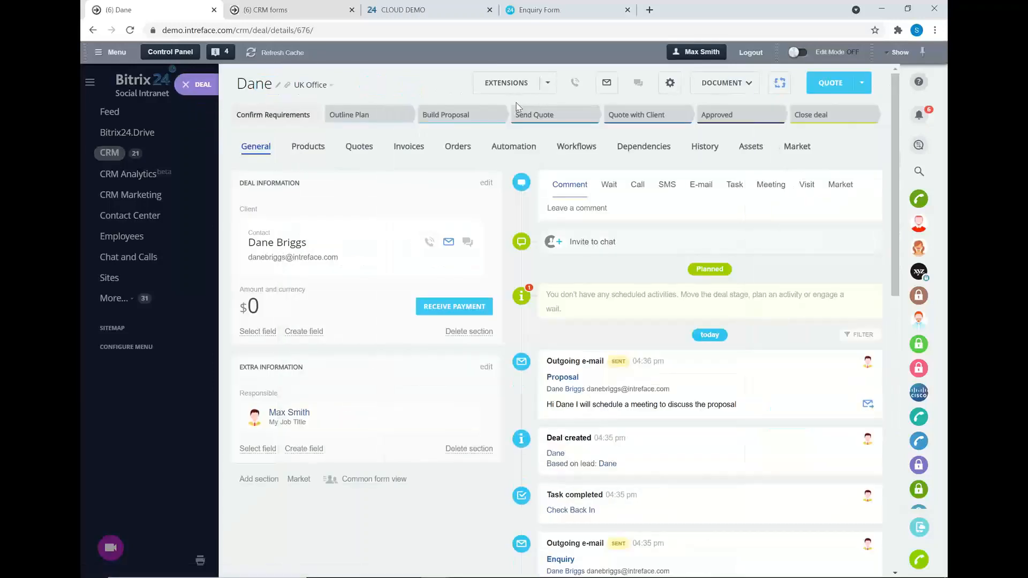
Plan a meeting on 24 June at 4 pm about discussing the proposal with the contact, and save it.
{"action": "left_click", "coordinate": [768, 187]}
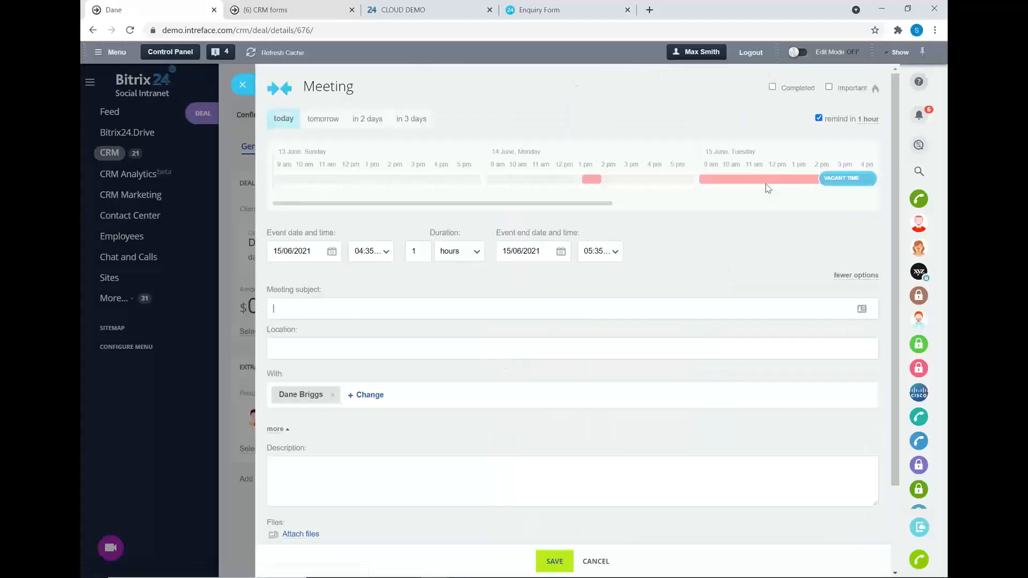
{"action": "left_click", "coordinate": [332, 251]}
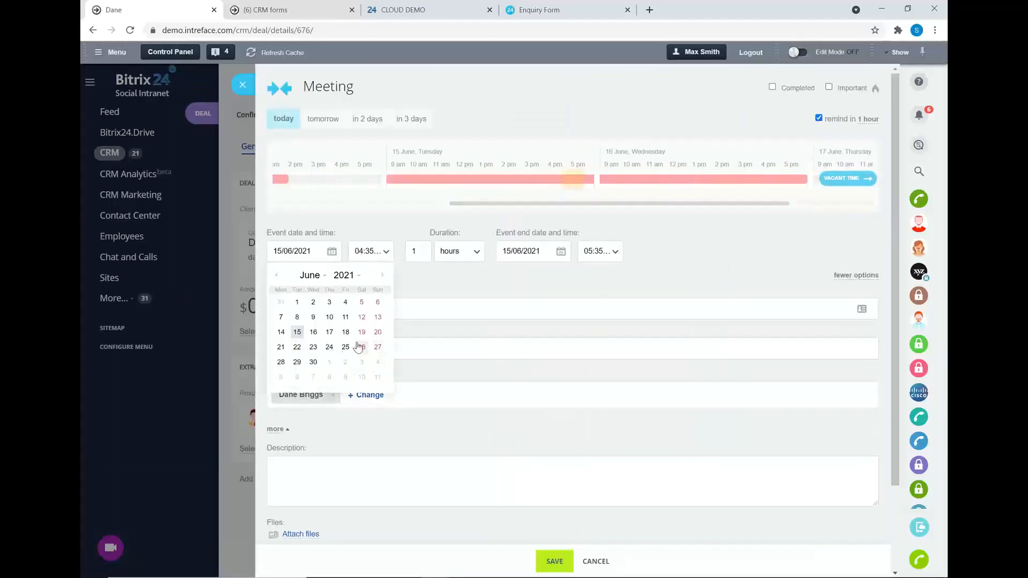
{"action": "left_click", "coordinate": [329, 347]}
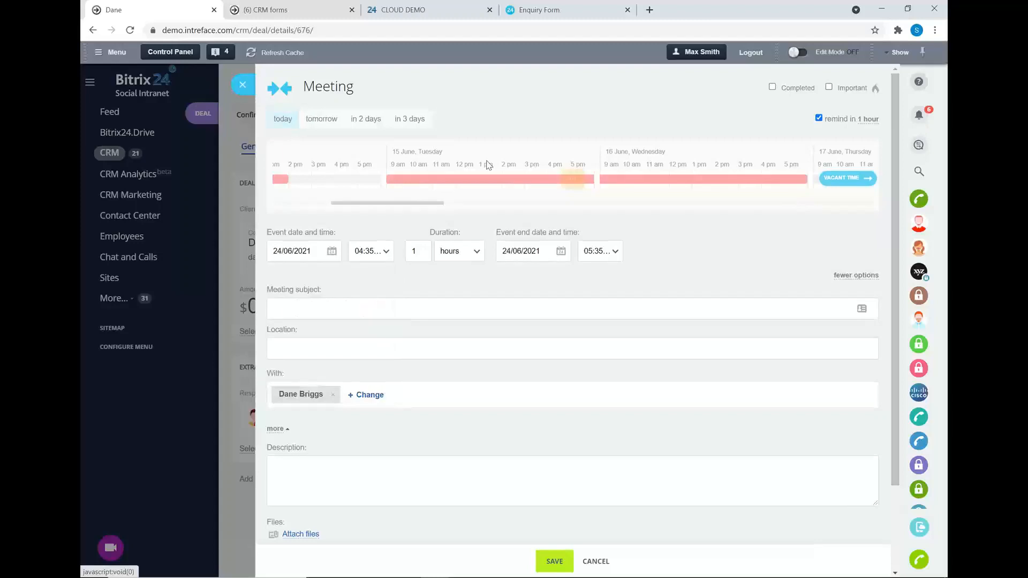
{"action": "left_click", "coordinate": [556, 173]}
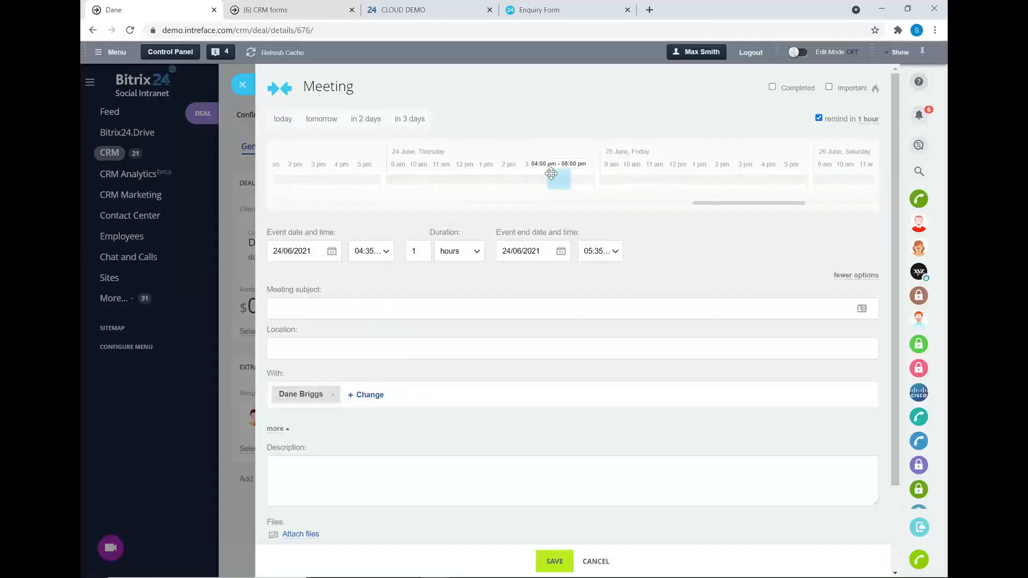
{"action": "left_click", "coordinate": [319, 311]}
{"action": "type", "text": "Discuss Proposal With Dane"}
{"action": "left_click", "coordinate": [554, 561]}
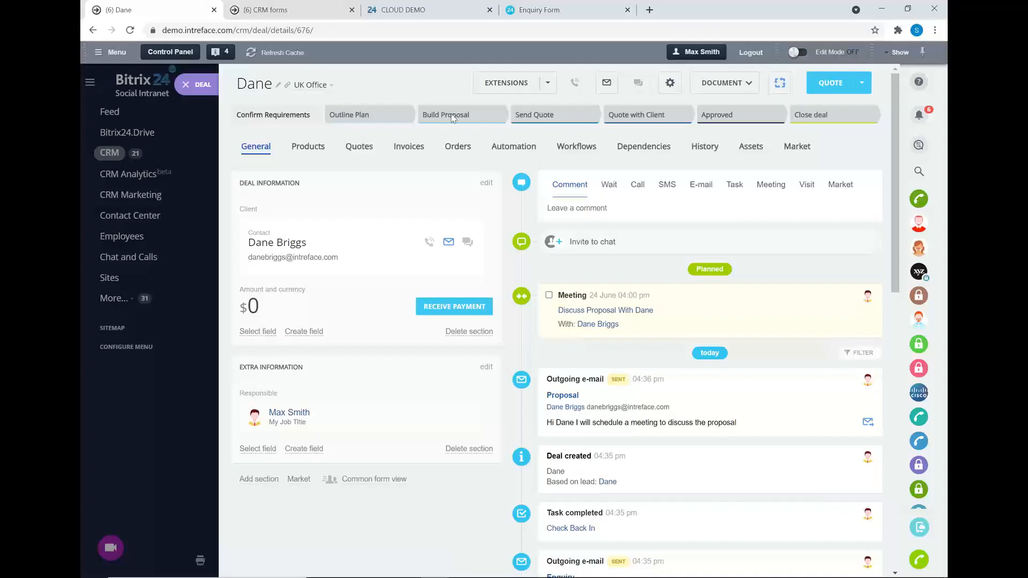
Set the deal to Build Proposal and add the $500 Services item Bitrix Site Manager Client Installation Configuration.
{"action": "left_click", "coordinate": [477, 118]}
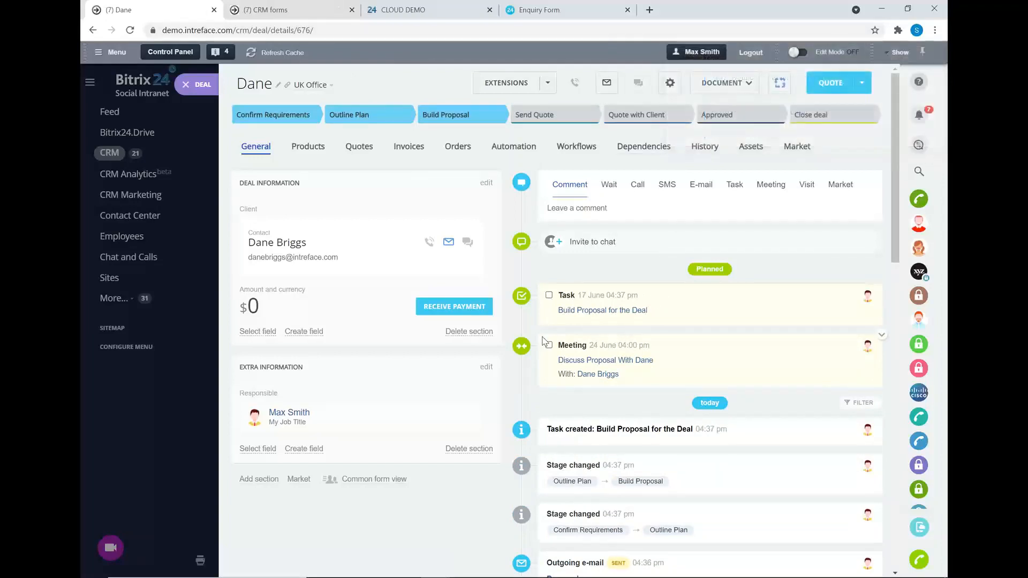
{"action": "left_click", "coordinate": [308, 147]}
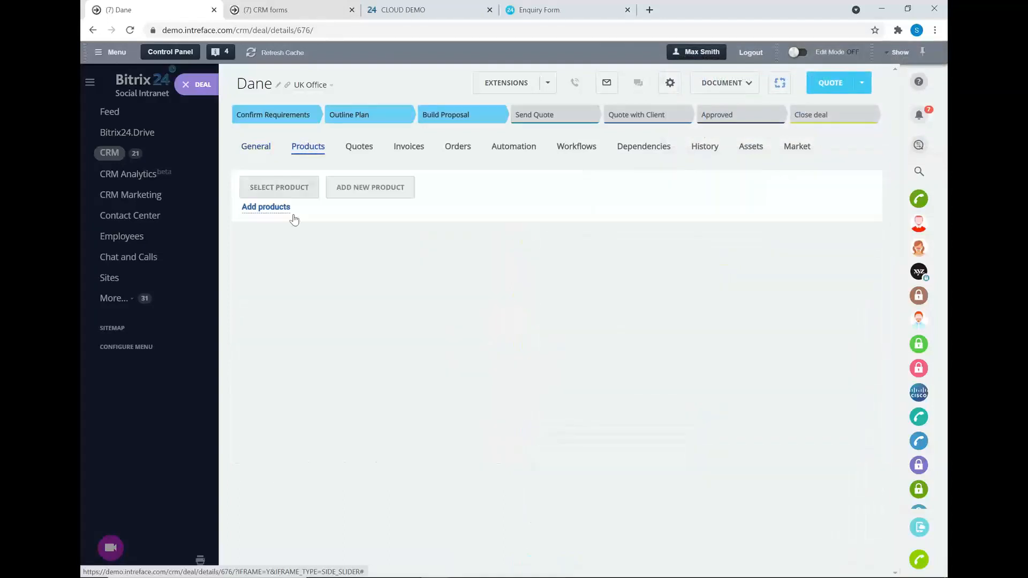
{"action": "left_click", "coordinate": [255, 187]}
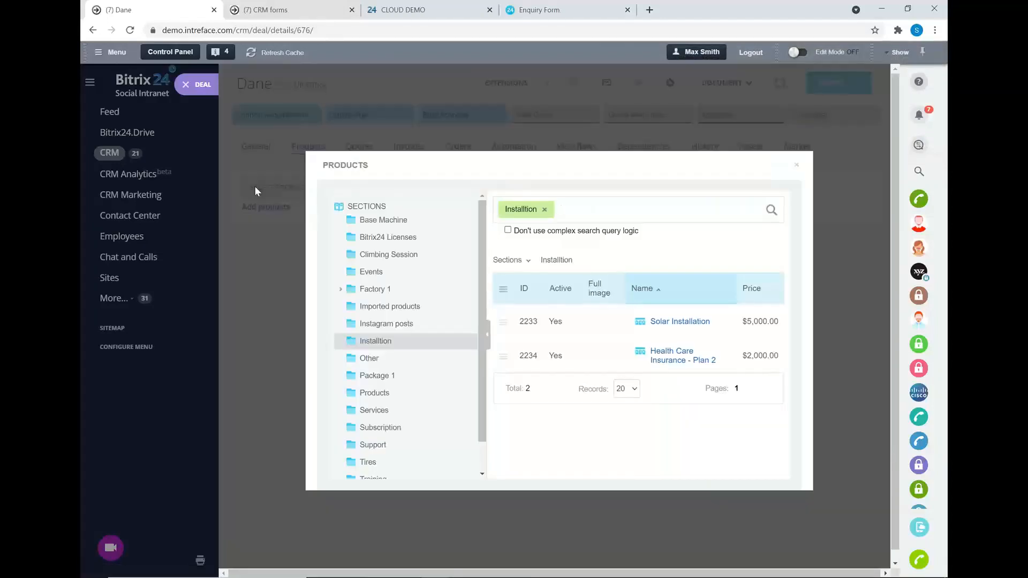
{"action": "left_click", "coordinate": [363, 411]}
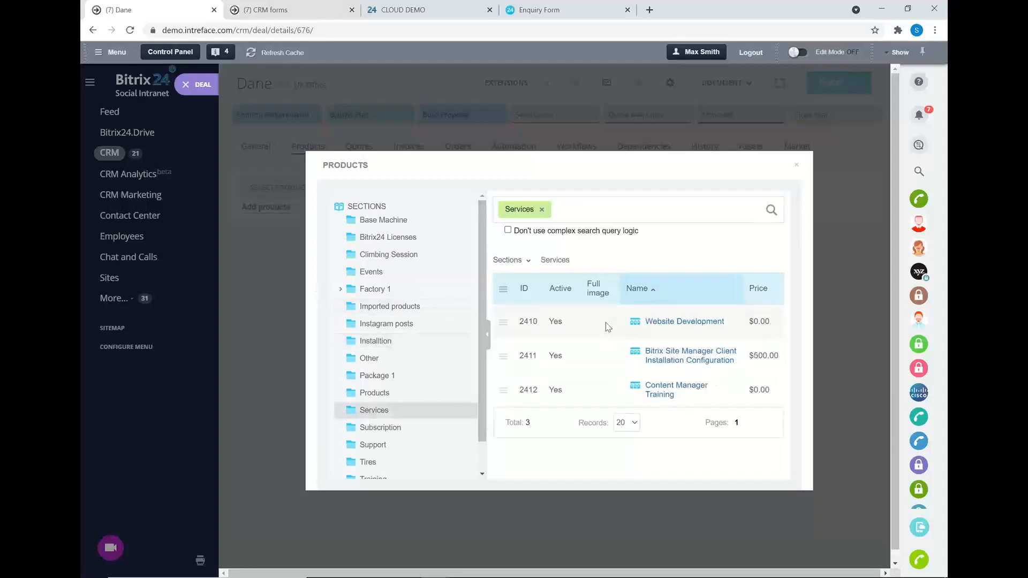
{"action": "left_click", "coordinate": [503, 356]}
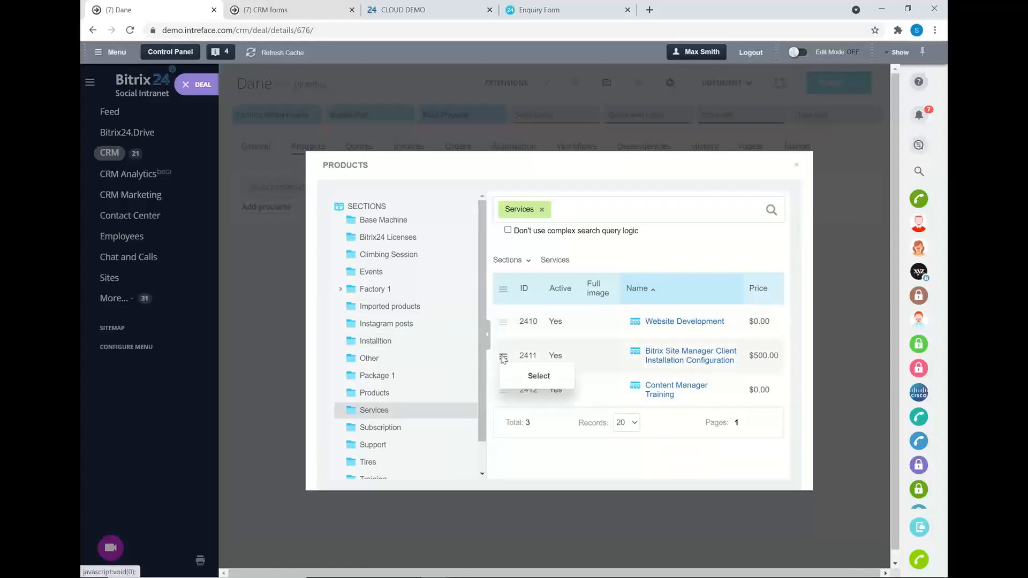
{"action": "left_click", "coordinate": [539, 375]}
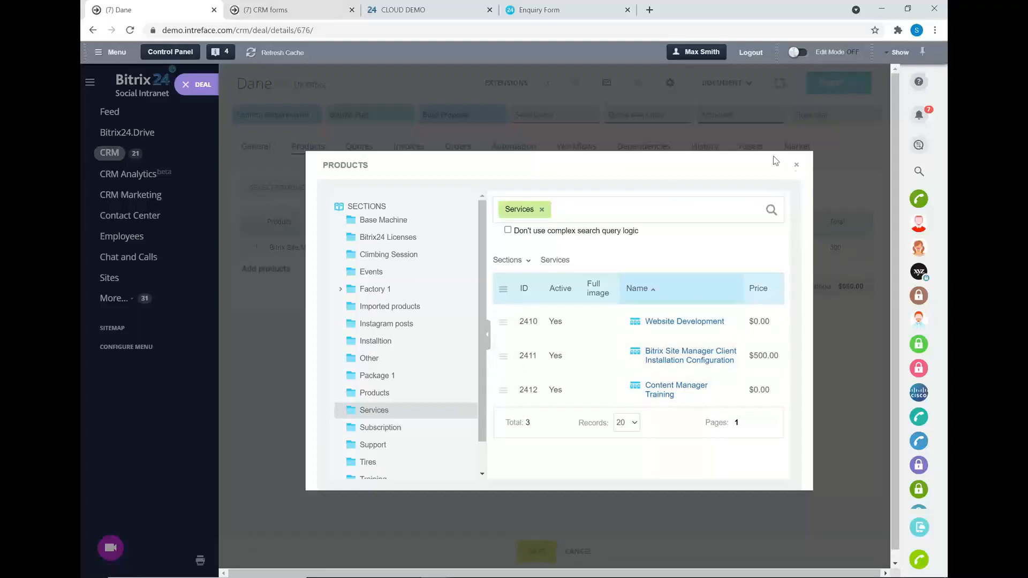
{"action": "left_click", "coordinate": [797, 165]}
{"action": "left_click", "coordinate": [537, 552]}
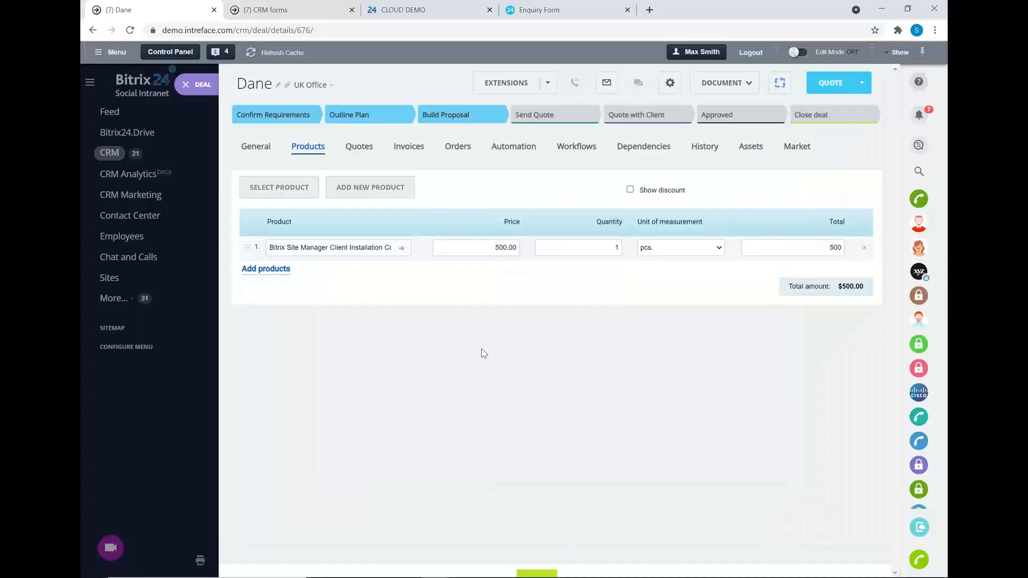
{"action": "left_click", "coordinate": [260, 148]}
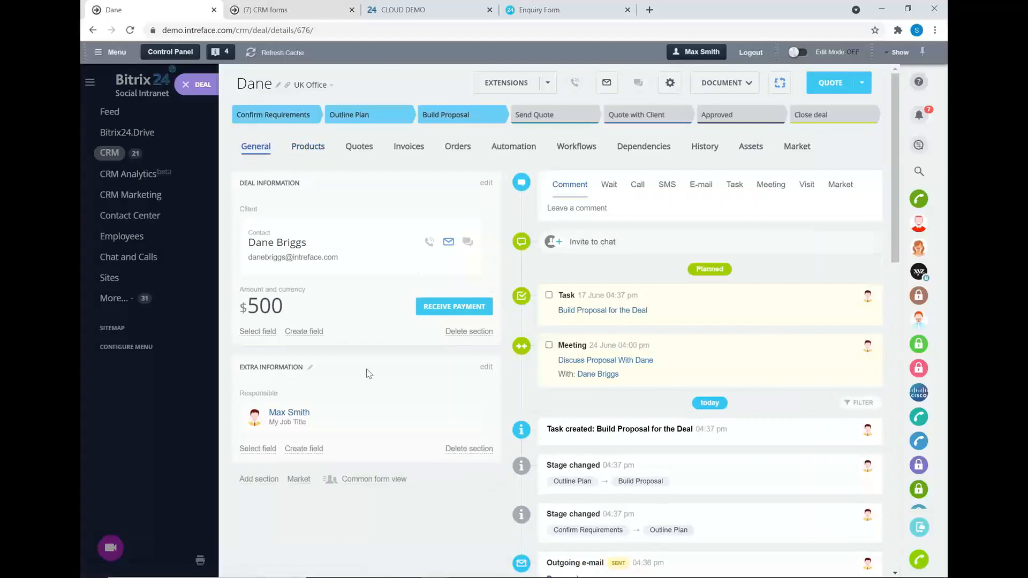
Complete the proposal task and meeting, then create Quote #410 totalling $500.00 from the deal.
{"action": "left_click", "coordinate": [549, 295]}
{"action": "left_click", "coordinate": [549, 297]}
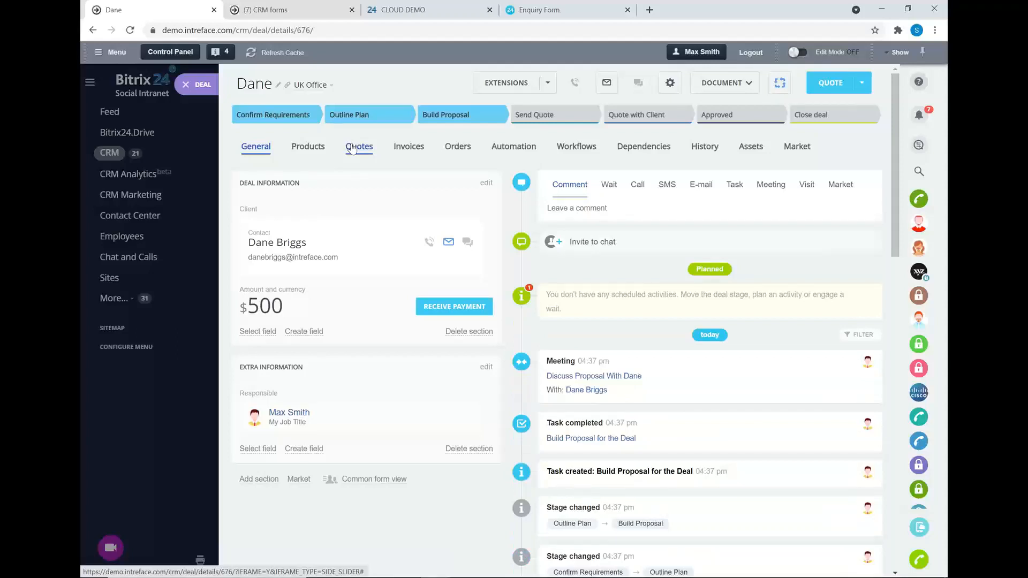
{"action": "left_click", "coordinate": [352, 149]}
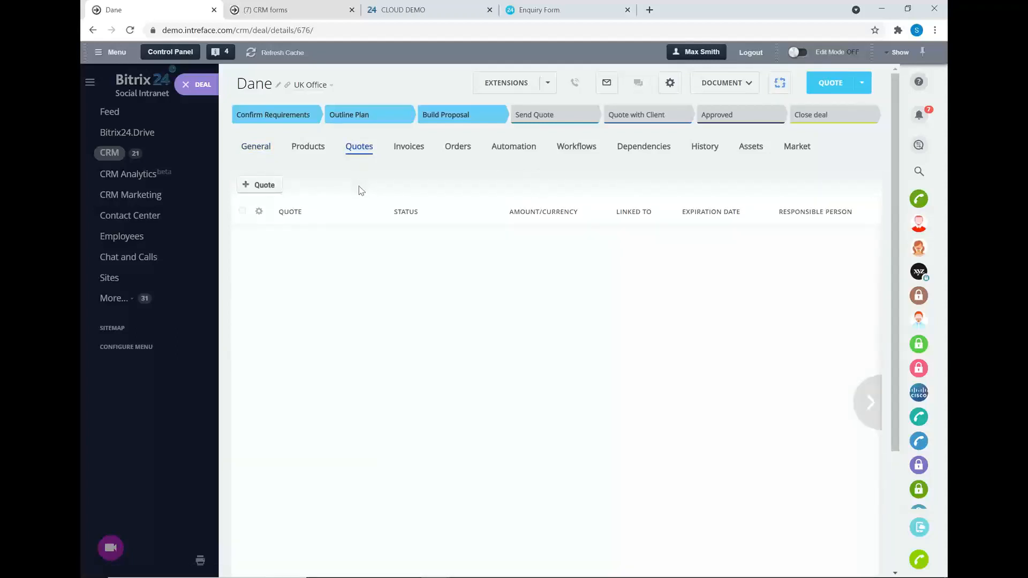
{"action": "left_click", "coordinate": [256, 185]}
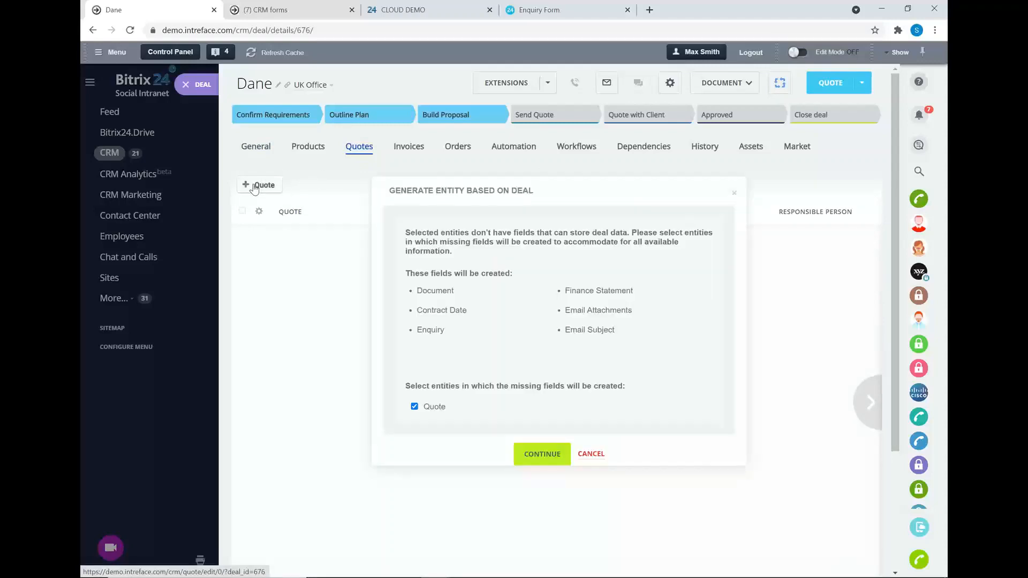
{"action": "left_click", "coordinate": [532, 456]}
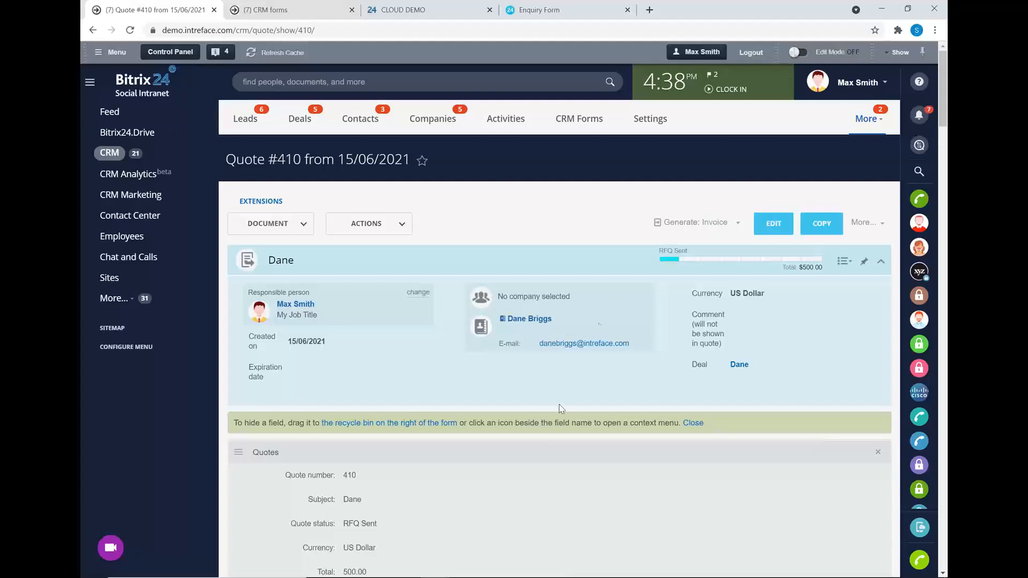
Generate the $500 quote's document from the New Quote Template.
{"action": "scroll", "coordinate": [604, 300], "scroll_direction": "down", "scroll_amount": 5}
{"action": "scroll", "coordinate": [509, 161], "scroll_direction": "down", "scroll_amount": 6}
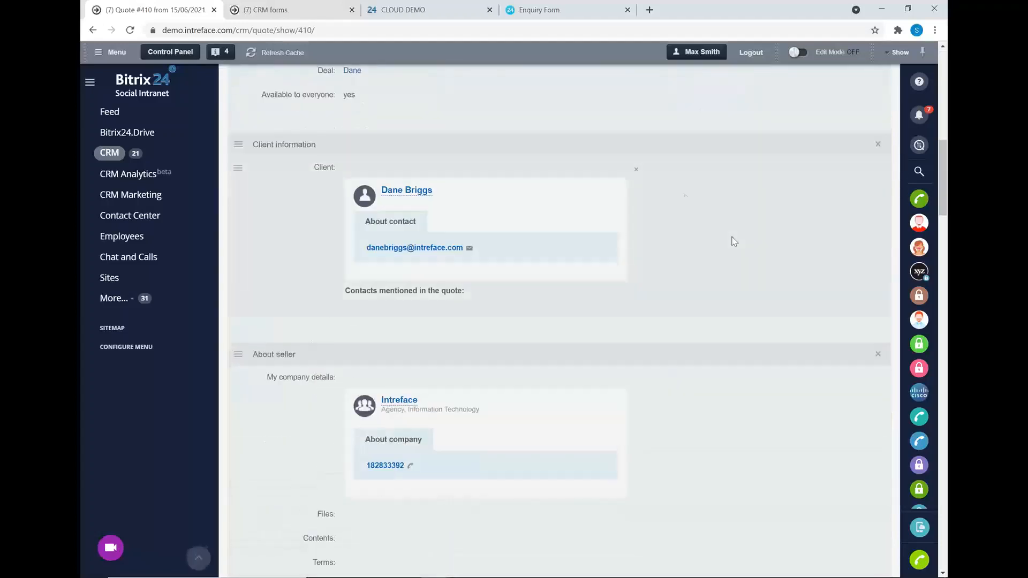
{"action": "scroll", "coordinate": [734, 242], "scroll_direction": "down", "scroll_amount": 15}
{"action": "scroll", "coordinate": [688, 364], "scroll_direction": "up", "scroll_amount": 6}
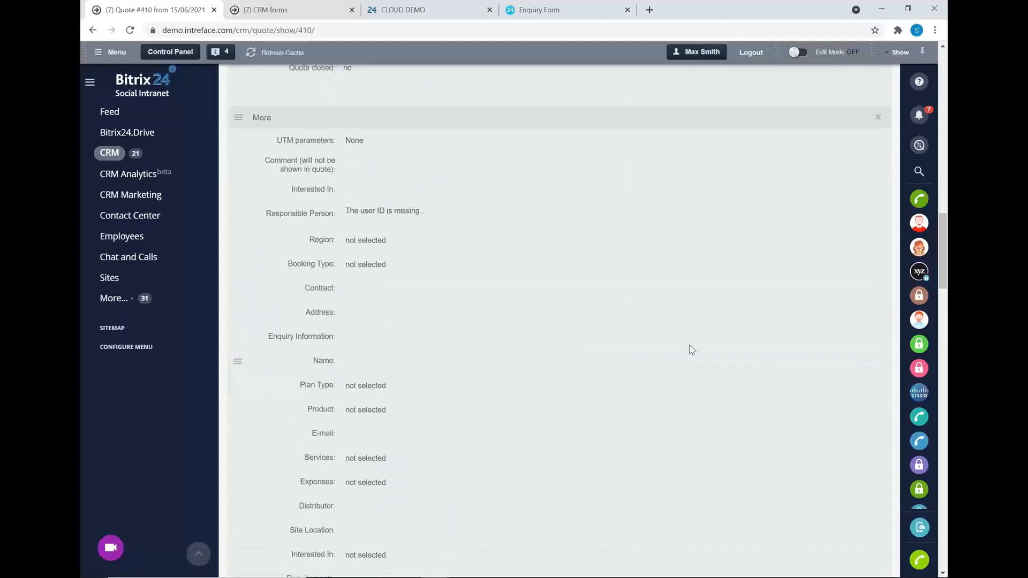
{"action": "scroll", "coordinate": [461, 252], "scroll_direction": "up", "scroll_amount": 20}
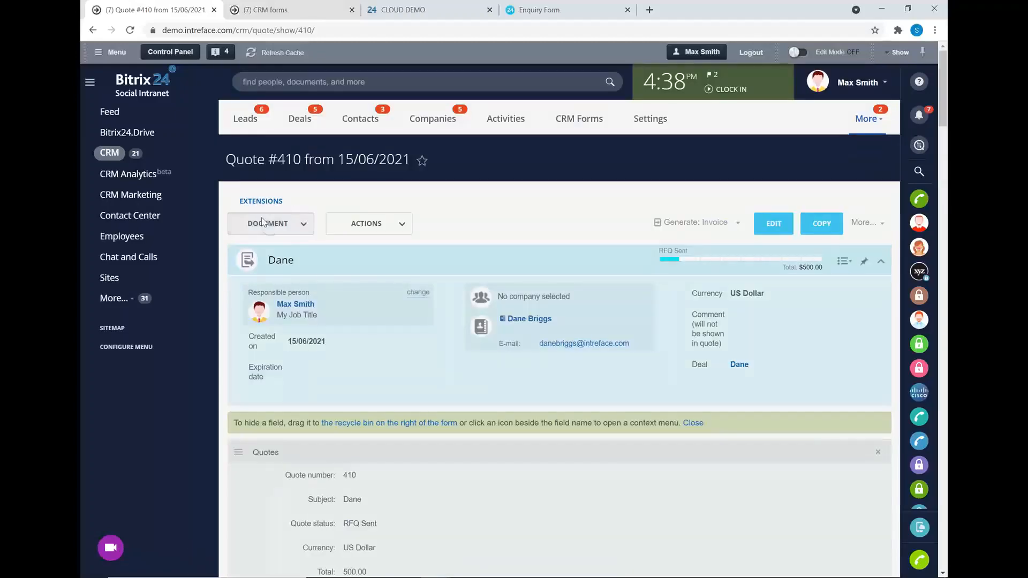
{"action": "left_click", "coordinate": [263, 222]}
{"action": "left_click", "coordinate": [268, 272]}
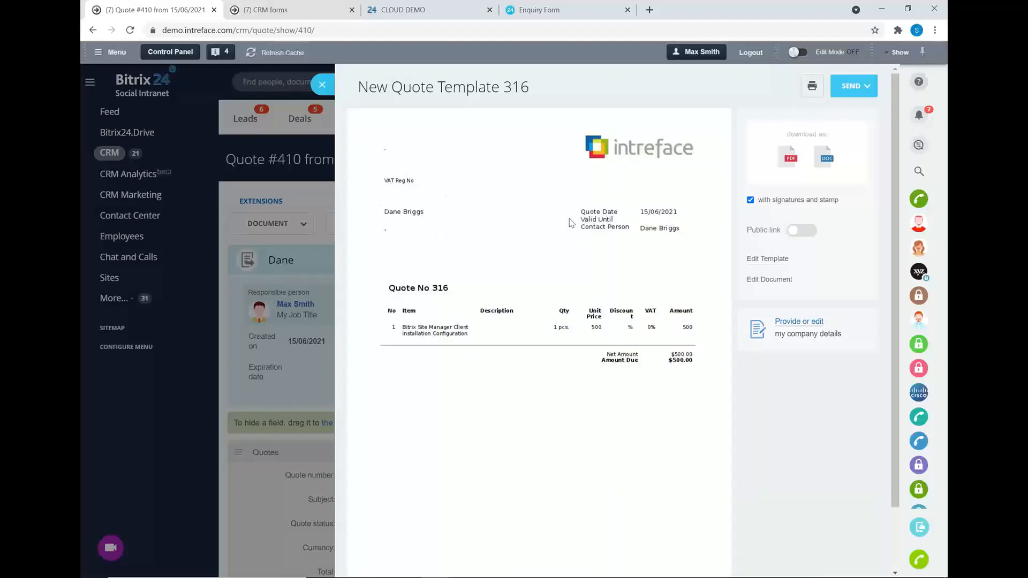
Review the New Quote Template 316 preview and start sending it by e-mail.
{"action": "scroll", "coordinate": [570, 223], "scroll_direction": "down", "scroll_amount": 1}
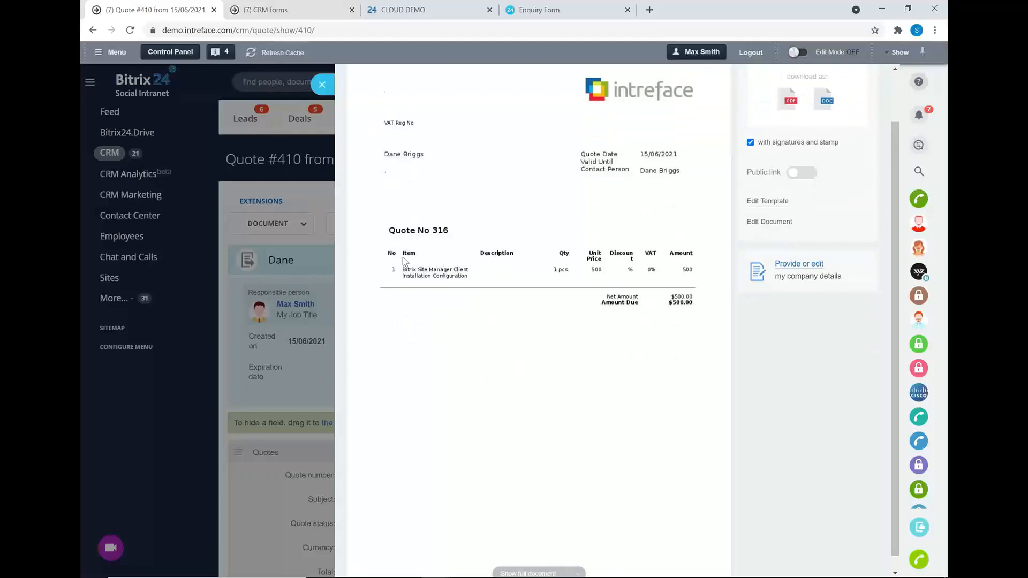
{"action": "scroll", "coordinate": [744, 302], "scroll_direction": "down", "scroll_amount": 1}
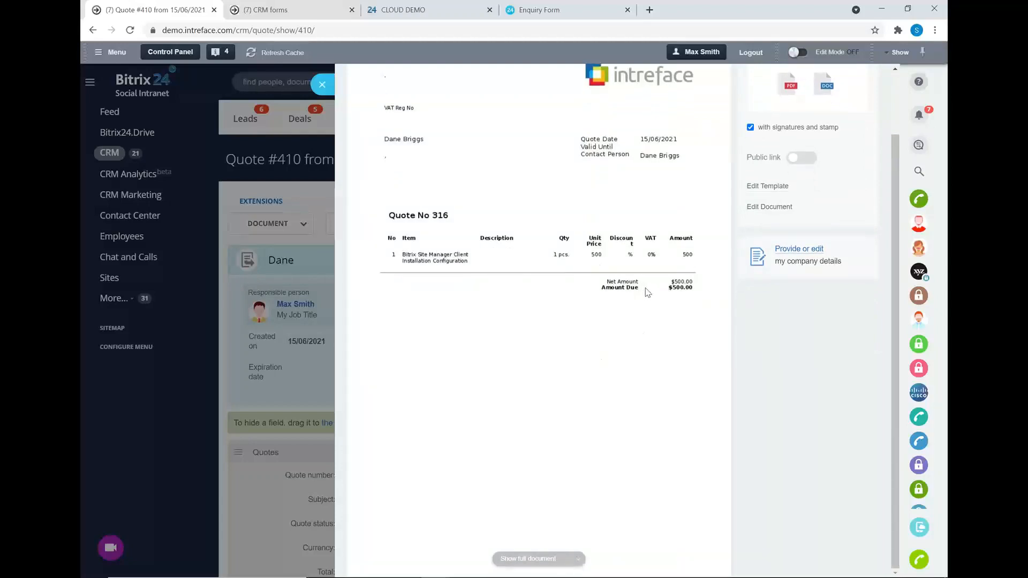
{"action": "scroll", "coordinate": [646, 292], "scroll_direction": "up", "scroll_amount": 2}
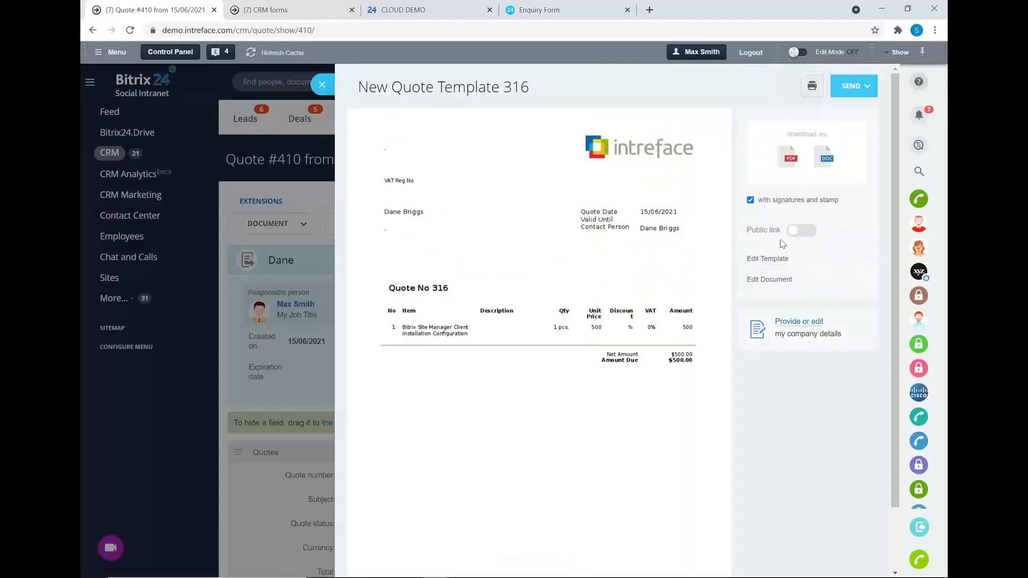
{"action": "left_click", "coordinate": [852, 86]}
{"action": "left_click", "coordinate": [853, 114]}
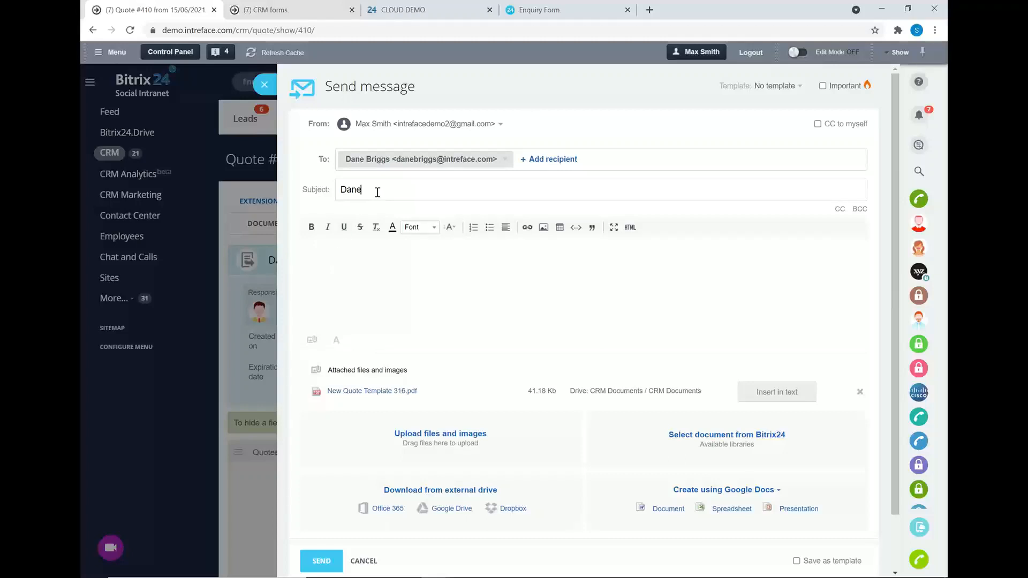
Write a greeting with 'Here is the quote. Please let me know if you have any questions.' and send the e-mail.
{"action": "left_click", "coordinate": [313, 255]}
{"action": "type", "text": "Hi Dane Here is the"}
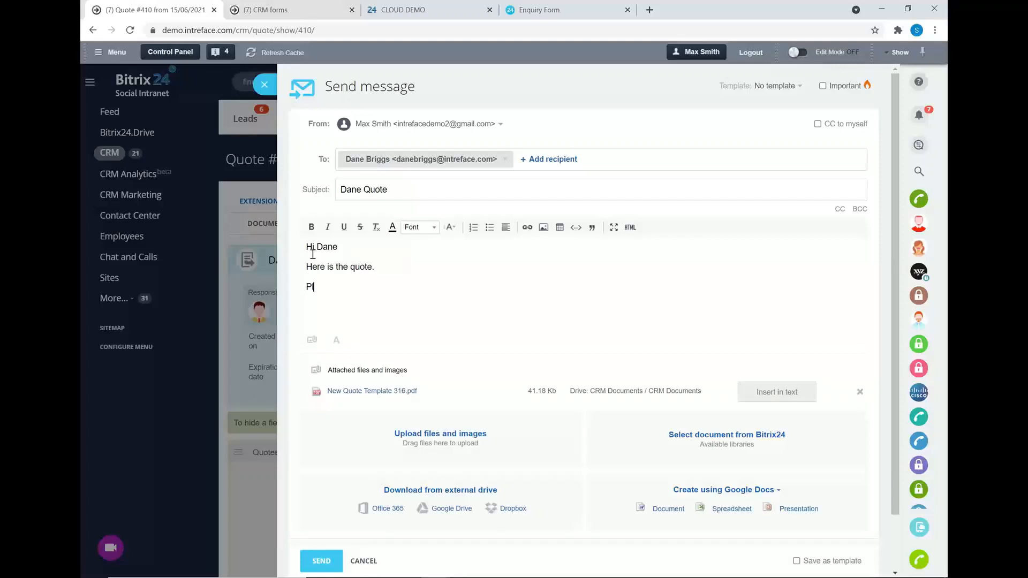
{"action": "type", "text": " quote. Please let me know i"}
{"action": "type", "text": "f you have any que"}
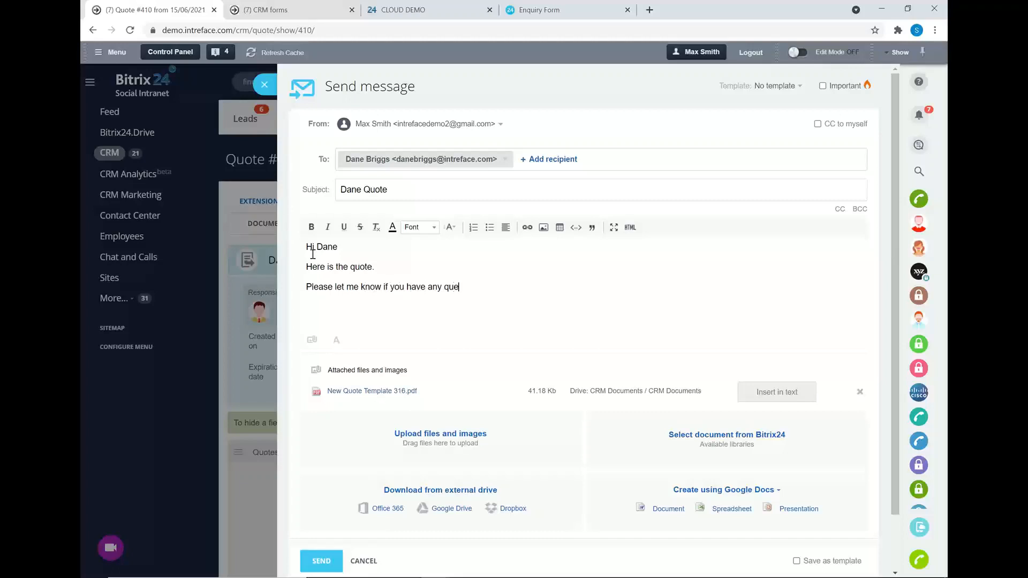
{"action": "type", "text": "stions. Than"}
{"action": "left_click", "coordinate": [326, 561]}
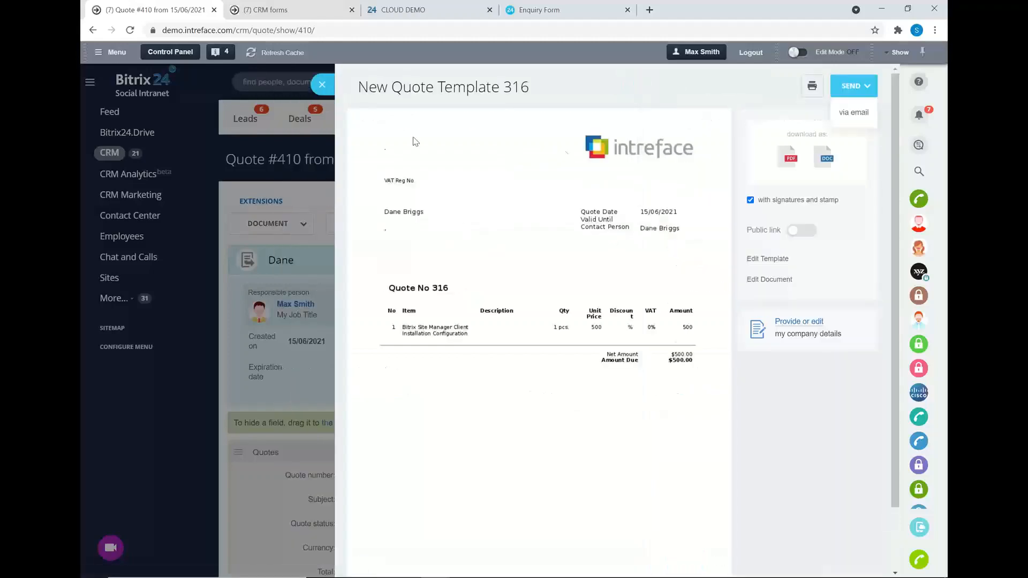
Move Quote #410 through Waiting on Client to the Approved result.
{"action": "left_click", "coordinate": [322, 87]}
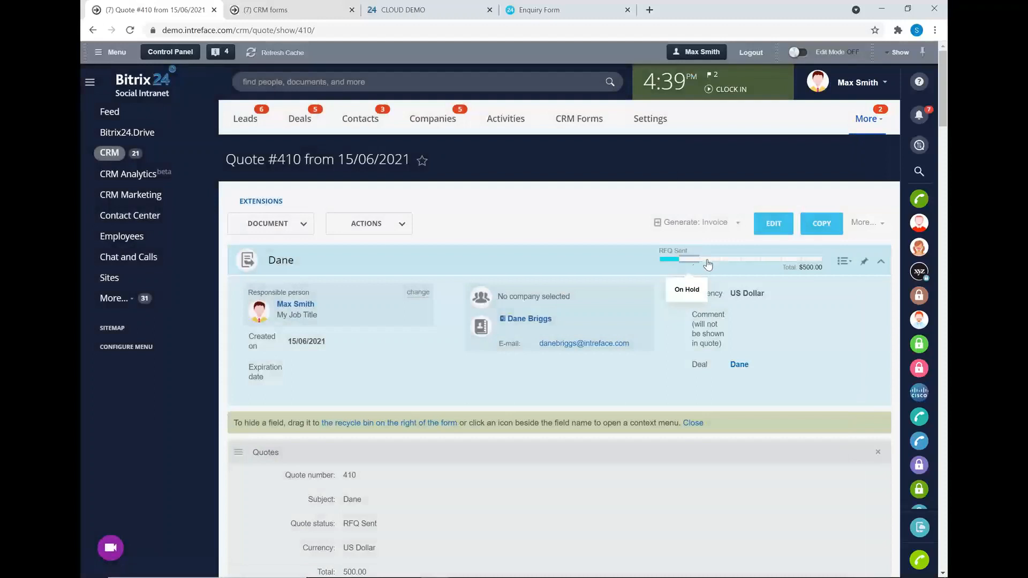
{"action": "left_click", "coordinate": [712, 261]}
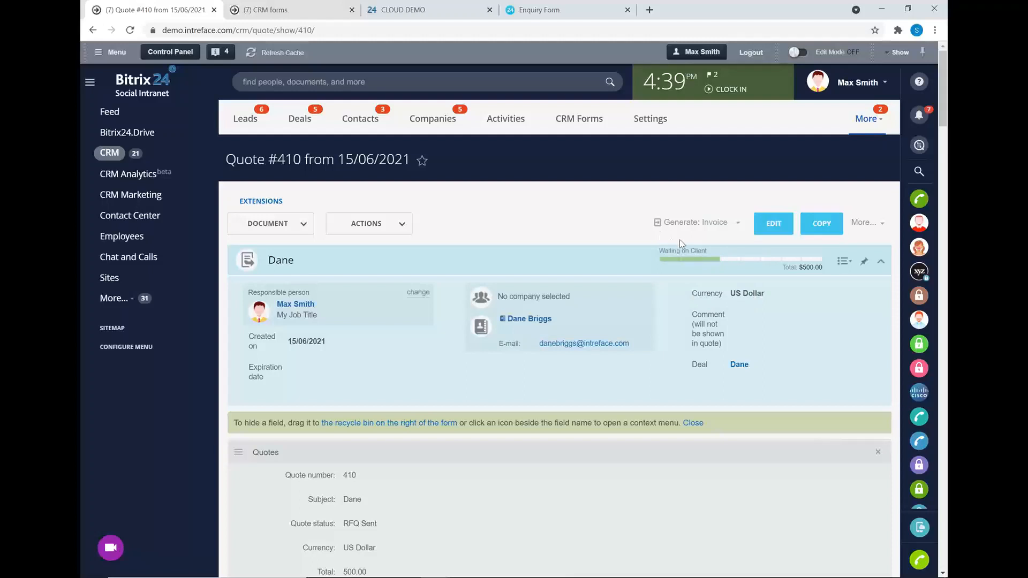
{"action": "left_click", "coordinate": [810, 264]}
{"action": "left_click", "coordinate": [716, 315]}
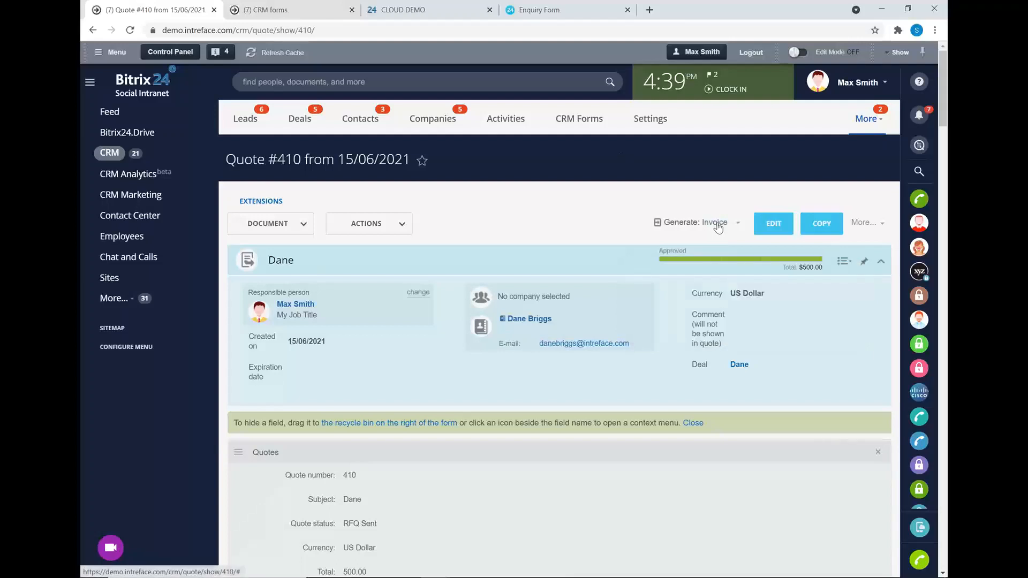
Generate Invoice #222 from the quote and set its status to Sent to customer.
{"action": "left_click", "coordinate": [717, 224]}
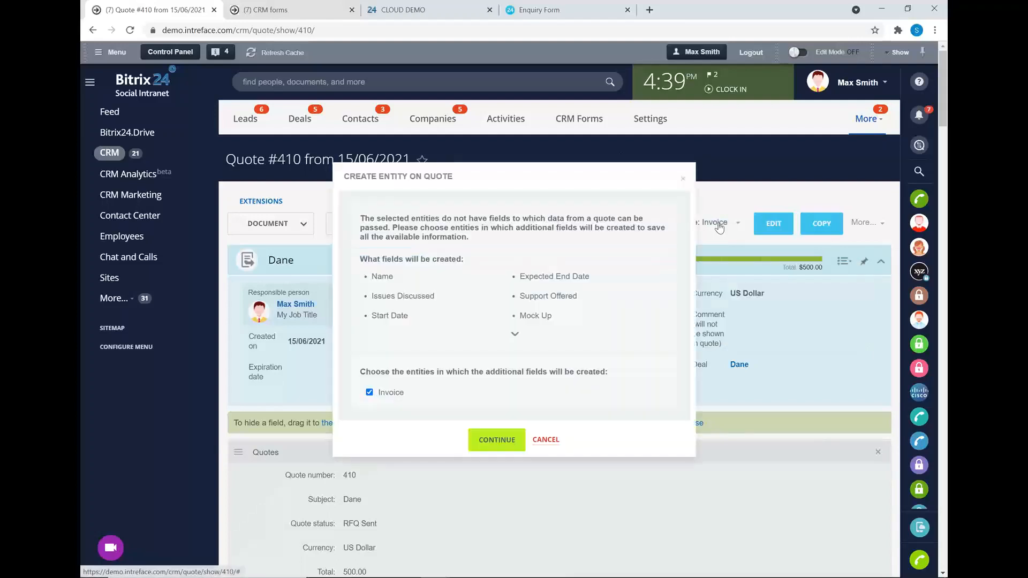
{"action": "left_click", "coordinate": [500, 438]}
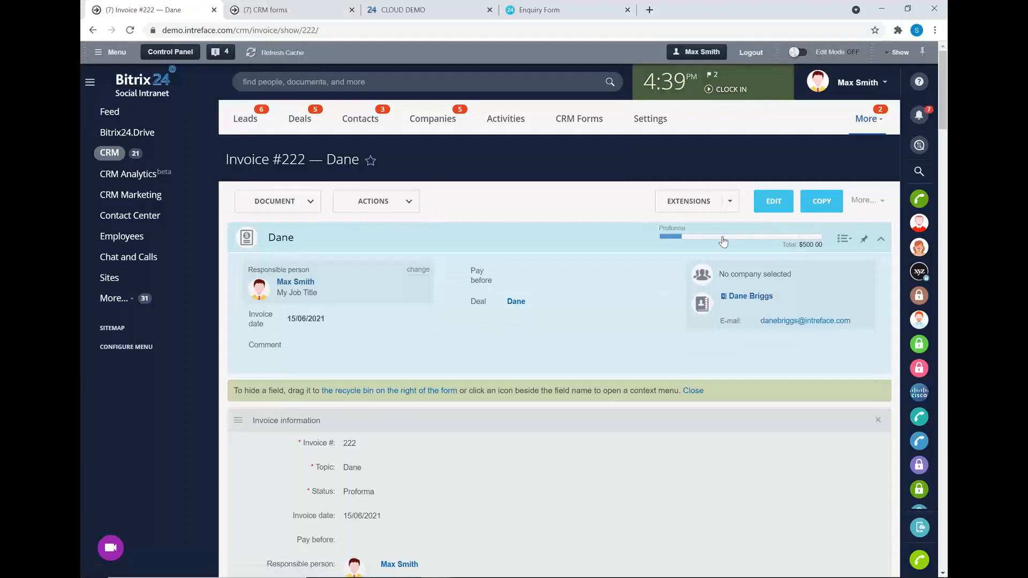
{"action": "left_click", "coordinate": [697, 239]}
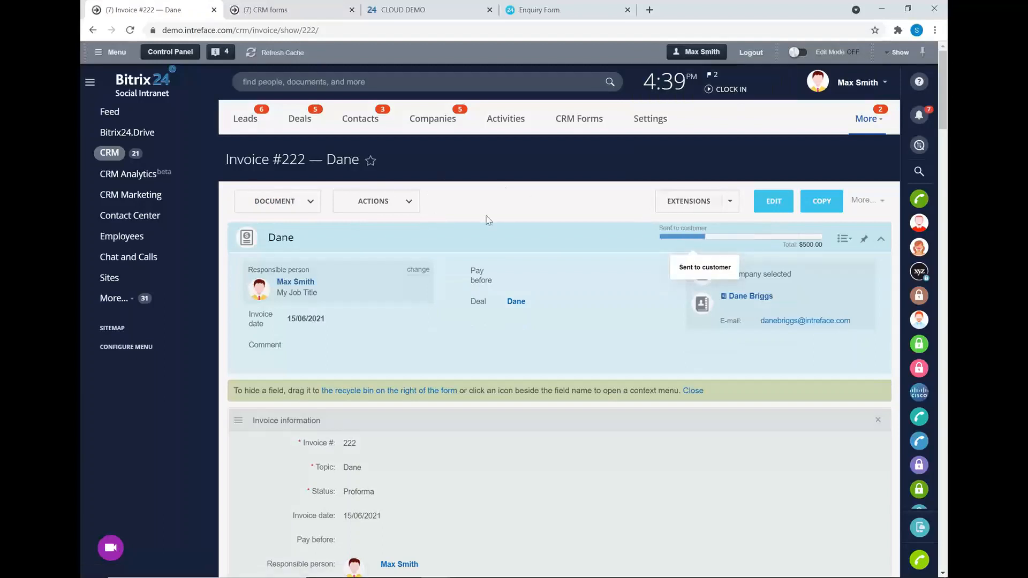
Open the linked deal and advance it to the Approved stage.
{"action": "left_click", "coordinate": [515, 301]}
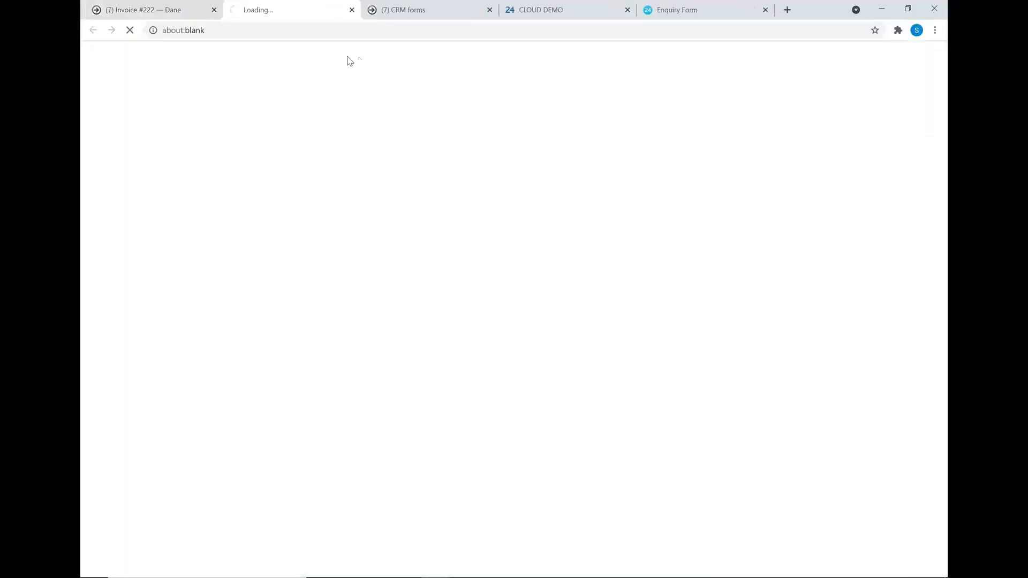
{"action": "left_click", "coordinate": [214, 10]}
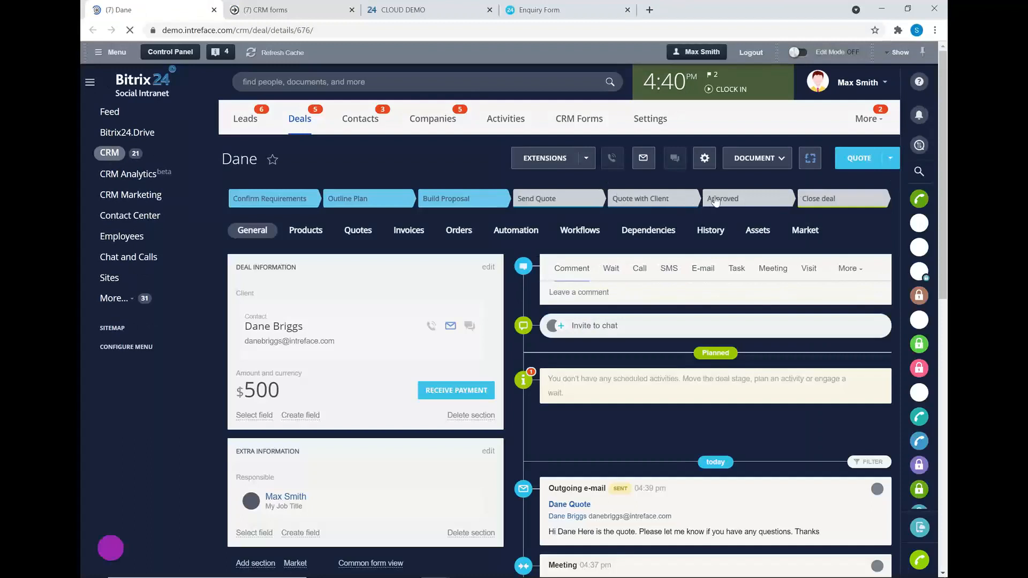
{"action": "left_click", "coordinate": [714, 199]}
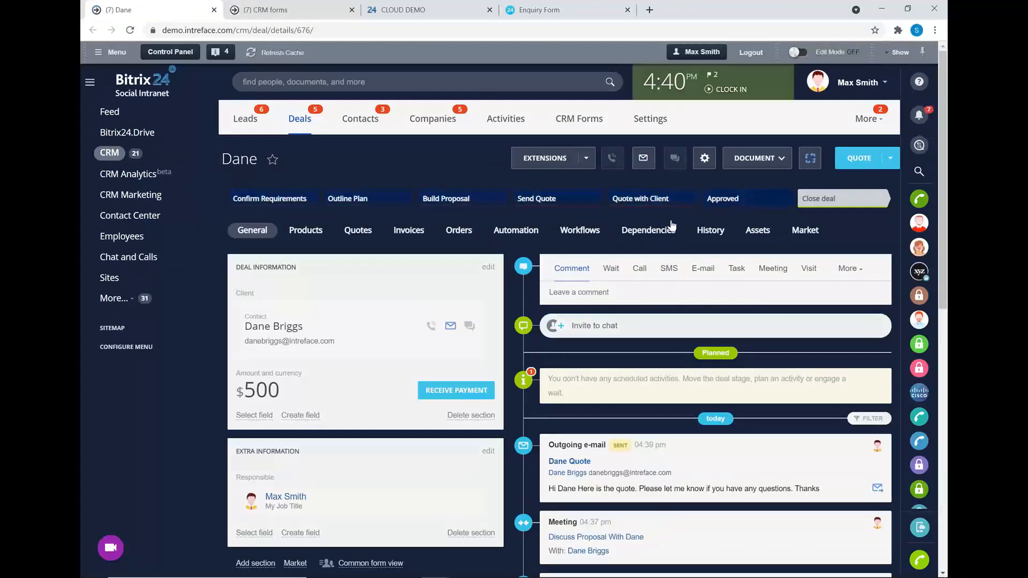
Check the deal's Quotes and Invoices tabs, then bring up the document Templates list.
{"action": "left_click", "coordinate": [351, 232]}
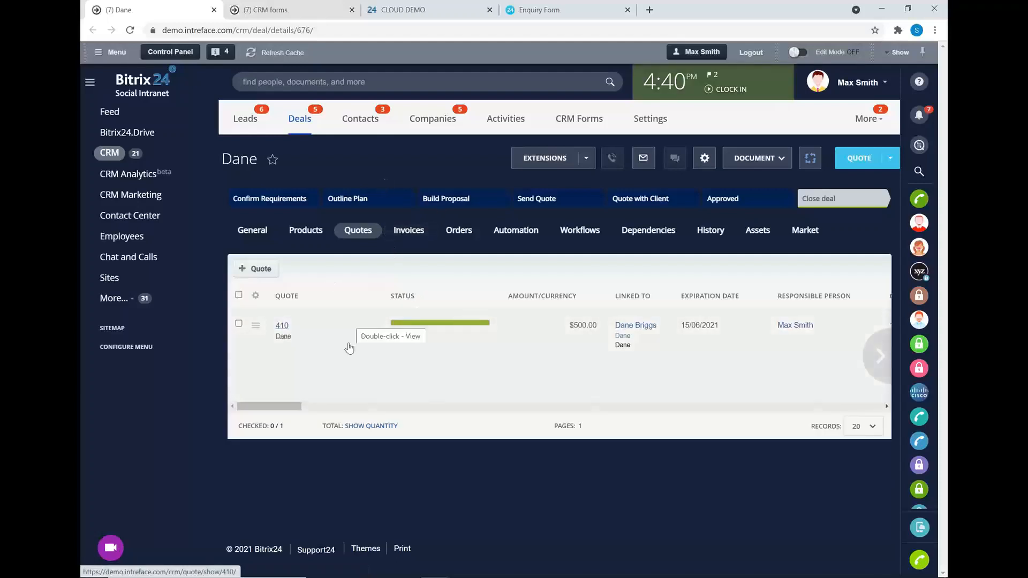
{"action": "left_click", "coordinate": [408, 231]}
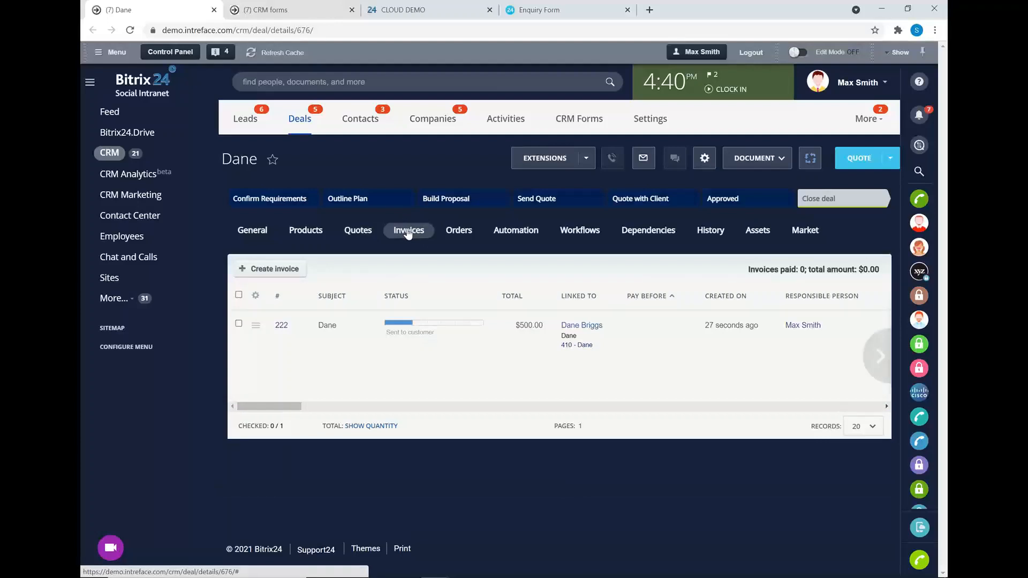
{"action": "left_click", "coordinate": [775, 161]}
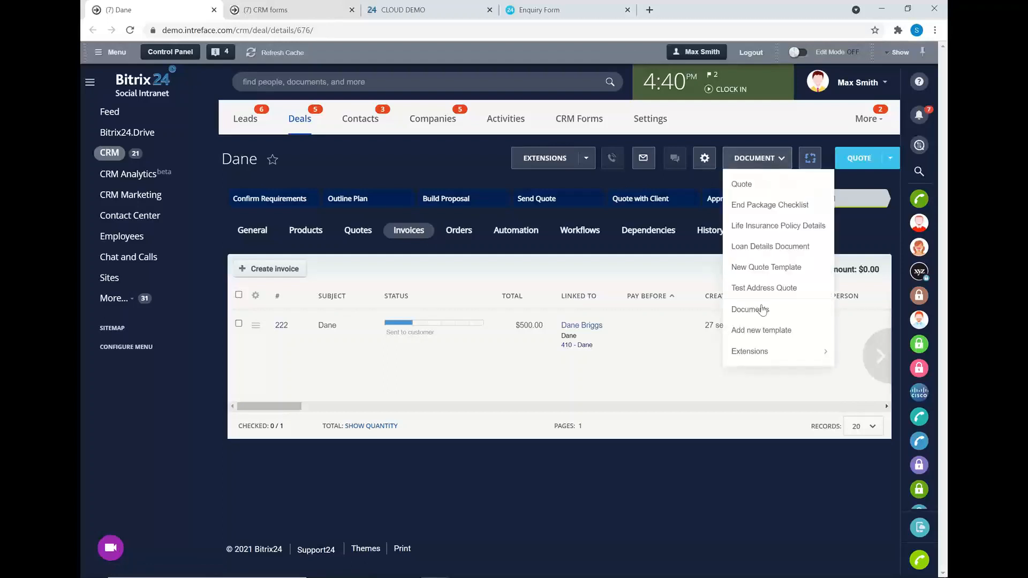
{"action": "left_click", "coordinate": [749, 332]}
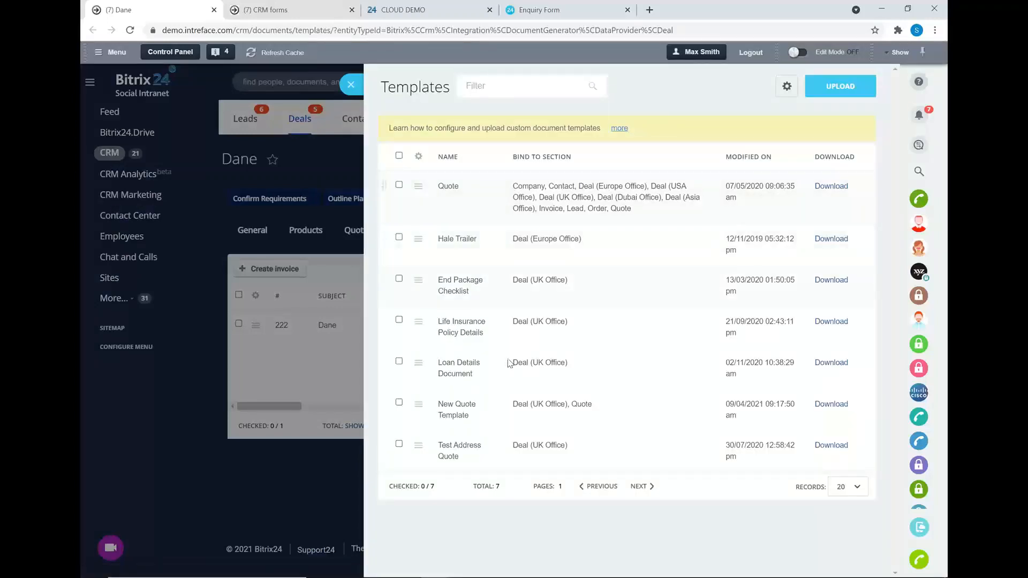
{"action": "left_click", "coordinate": [786, 86]}
{"action": "left_click", "coordinate": [793, 108]}
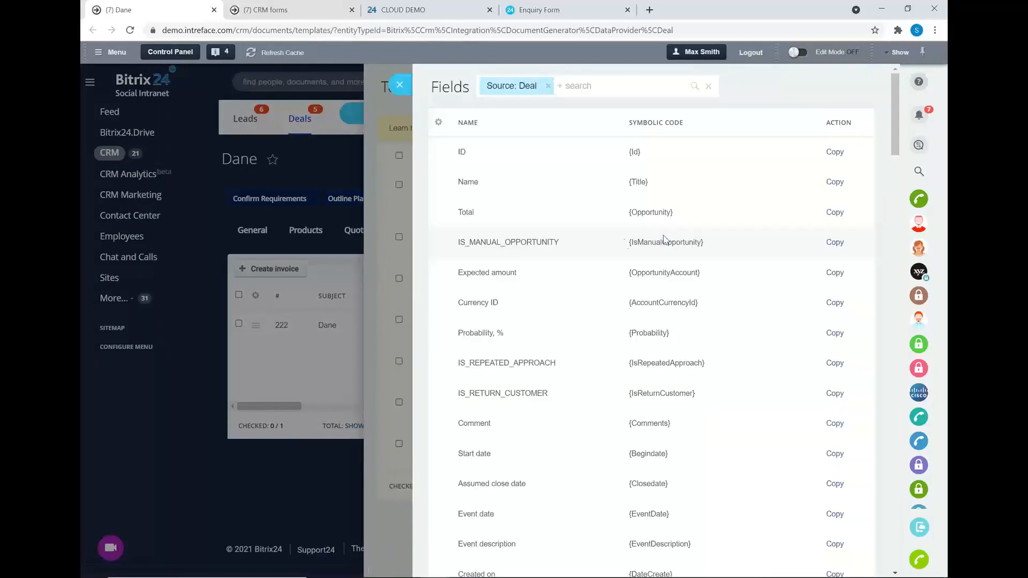
{"action": "scroll", "coordinate": [637, 182], "scroll_direction": "down", "scroll_amount": 1}
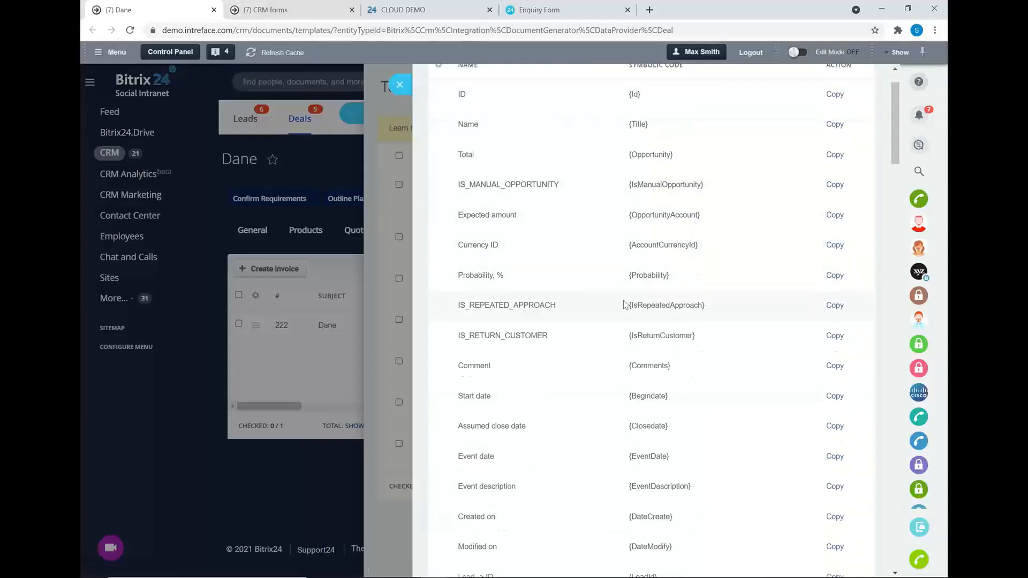
{"action": "scroll", "coordinate": [625, 305], "scroll_direction": "up", "scroll_amount": 1}
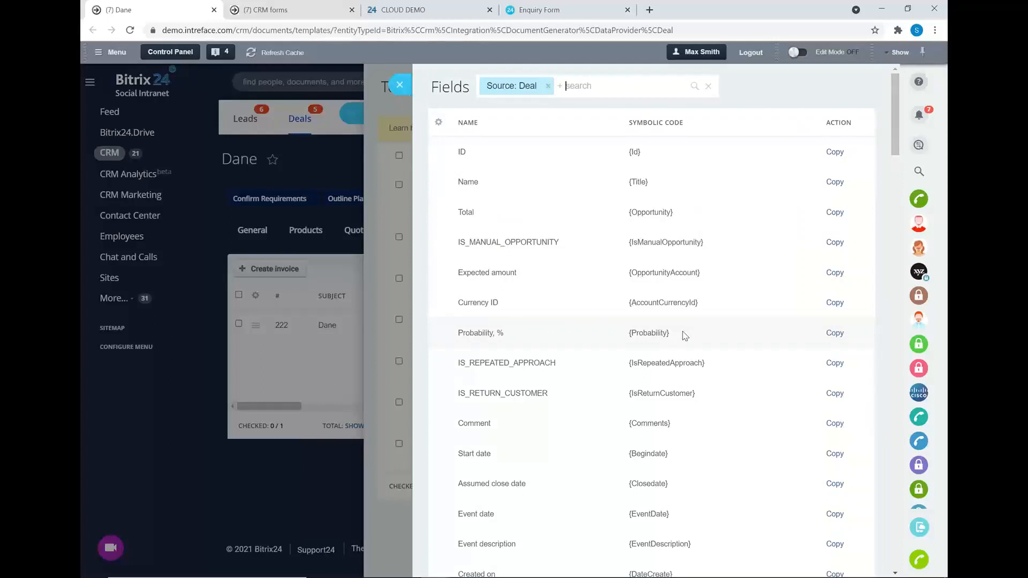
{"action": "left_click", "coordinate": [397, 83]}
Drag the $500 invoice into the Paid column on the Invoices board and open its contact.
{"action": "left_click", "coordinate": [350, 86]}
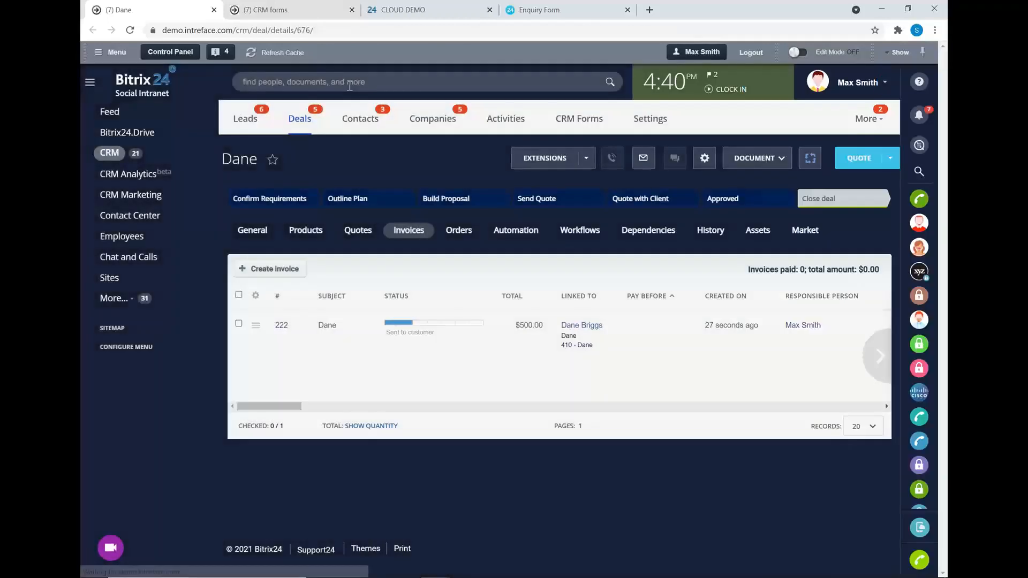
{"action": "left_click", "coordinate": [866, 118]}
{"action": "left_click", "coordinate": [827, 168]}
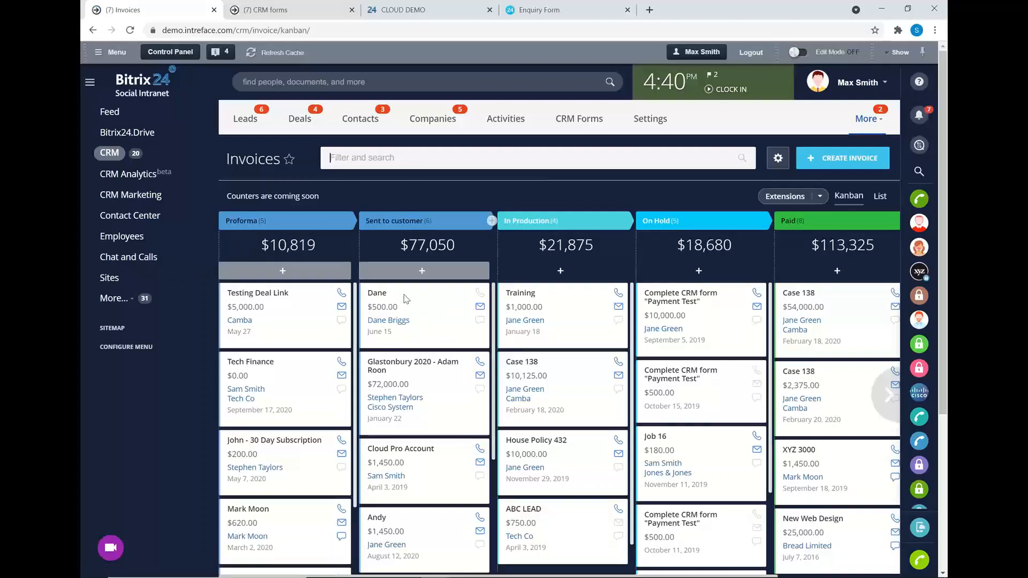
{"action": "left_click_drag", "start_coordinate": [399, 295], "coordinate": [857, 294]}
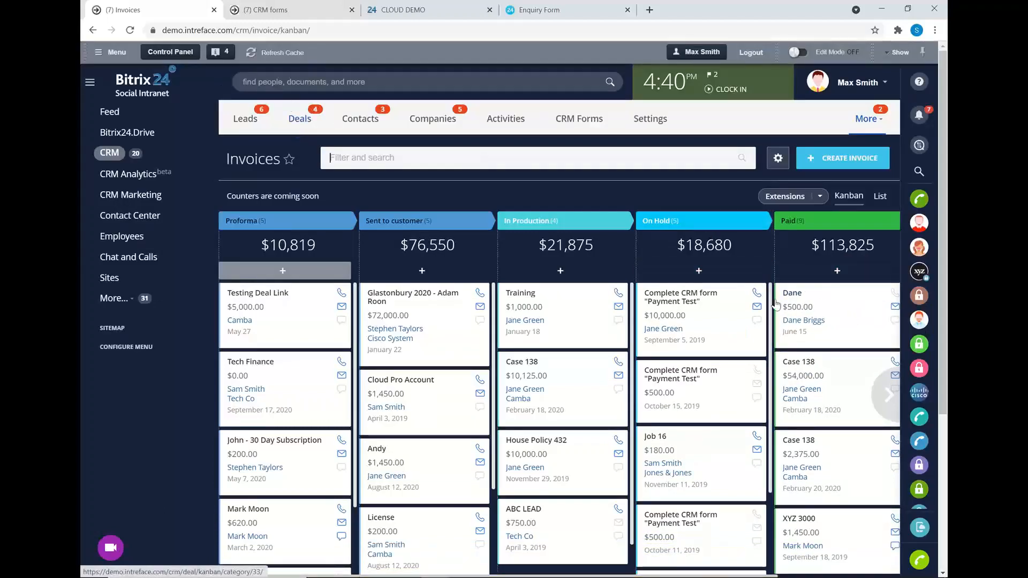
{"action": "left_click", "coordinate": [799, 321]}
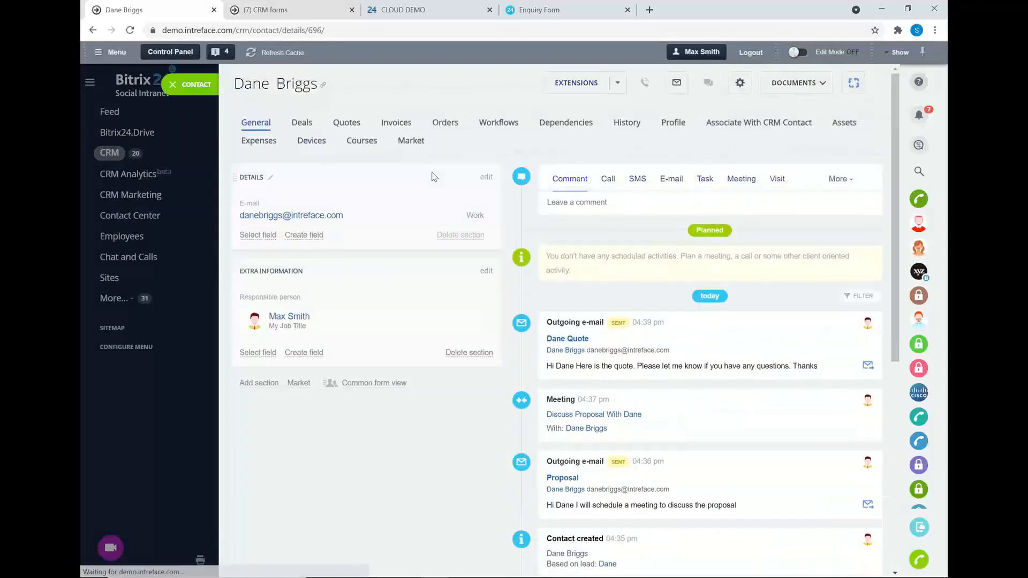
Review the contact's Deals, Quotes and Invoices tabs.
{"action": "left_click", "coordinate": [302, 122]}
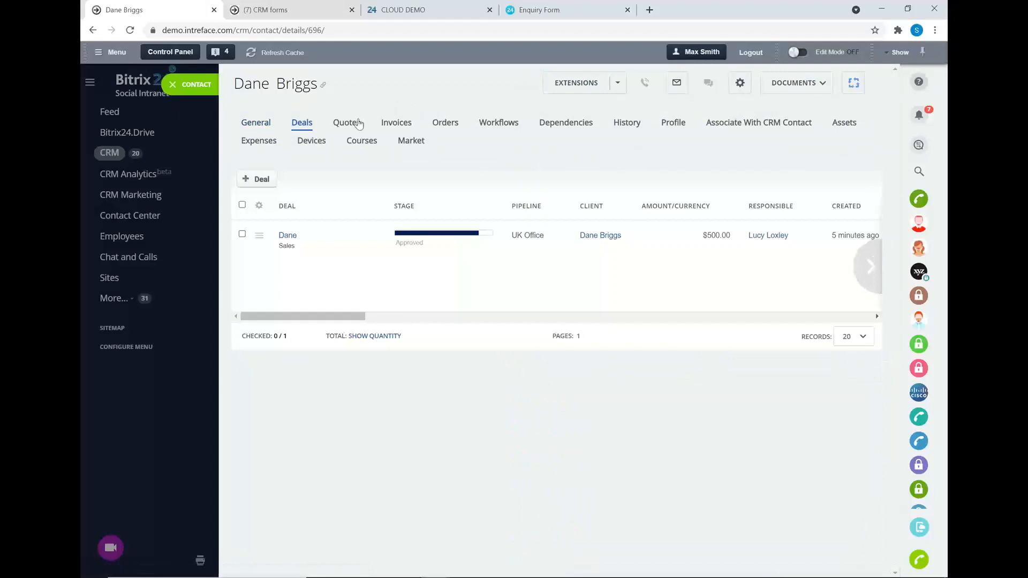
{"action": "left_click", "coordinate": [346, 123]}
{"action": "left_click", "coordinate": [387, 122]}
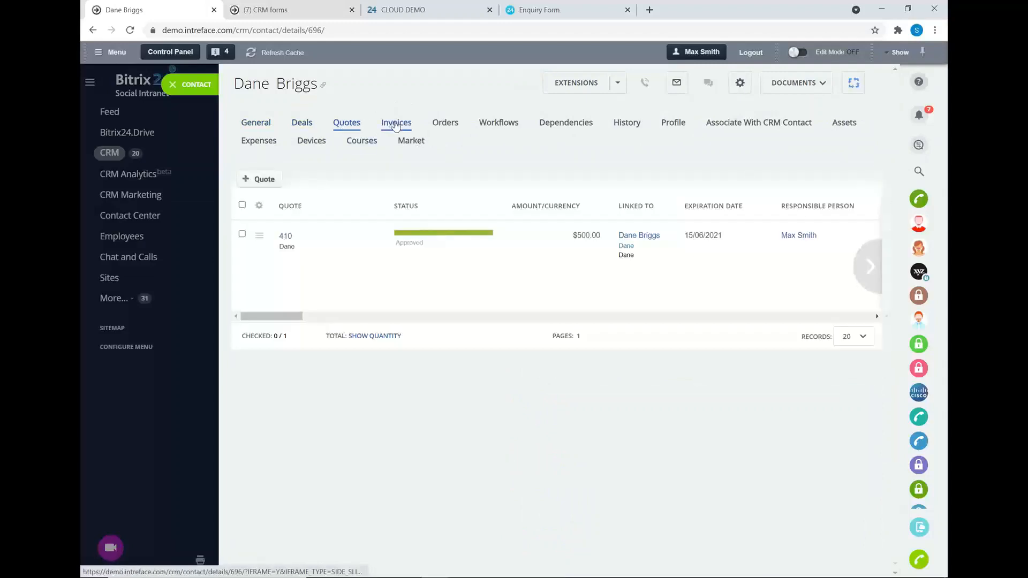
{"action": "left_click", "coordinate": [301, 123]}
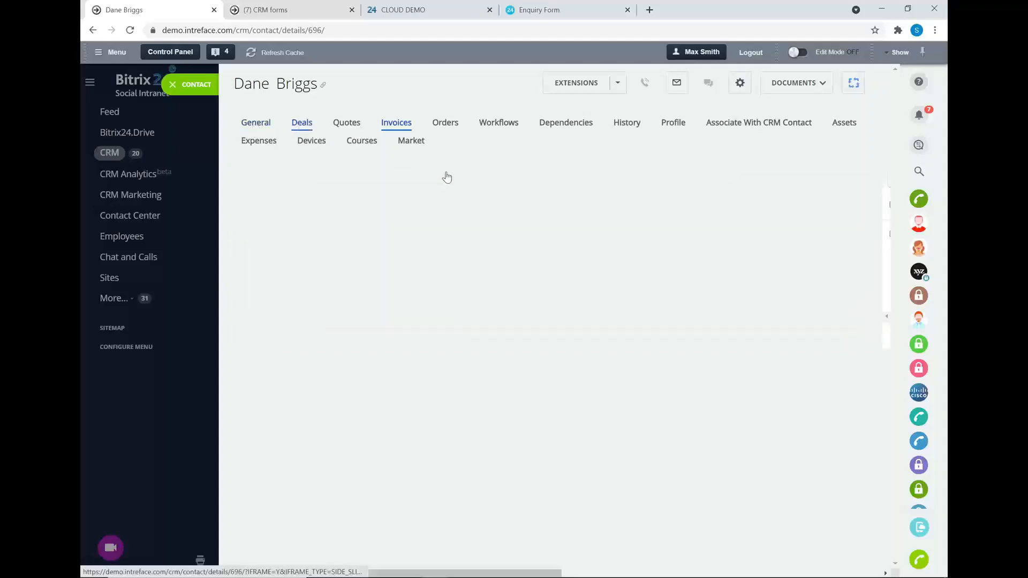
Close the contact's deal as Deal Won and return to the Invoices board.
{"action": "left_click", "coordinate": [484, 234]}
{"action": "left_click", "coordinate": [449, 289]}
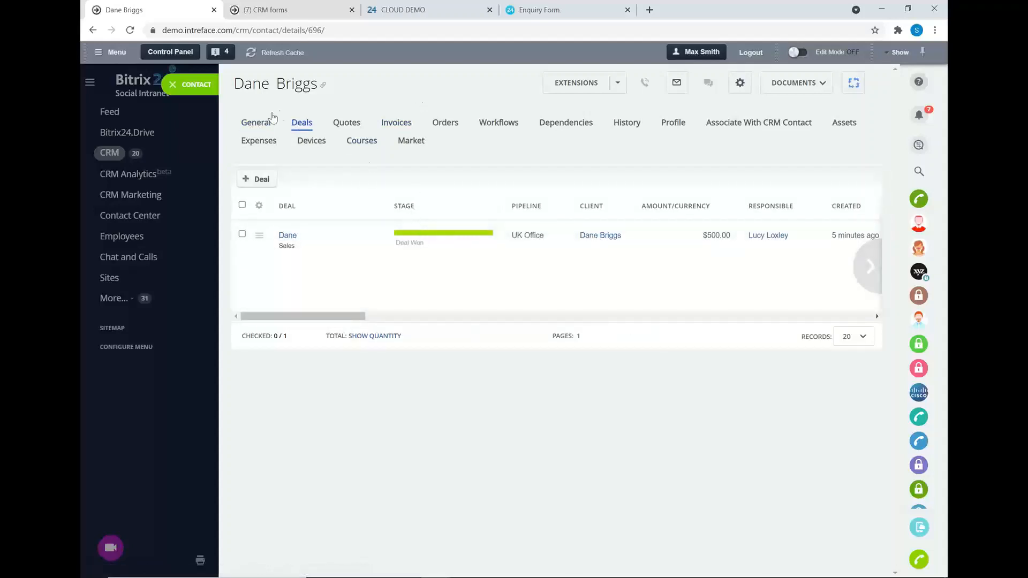
{"action": "left_click", "coordinate": [173, 85]}
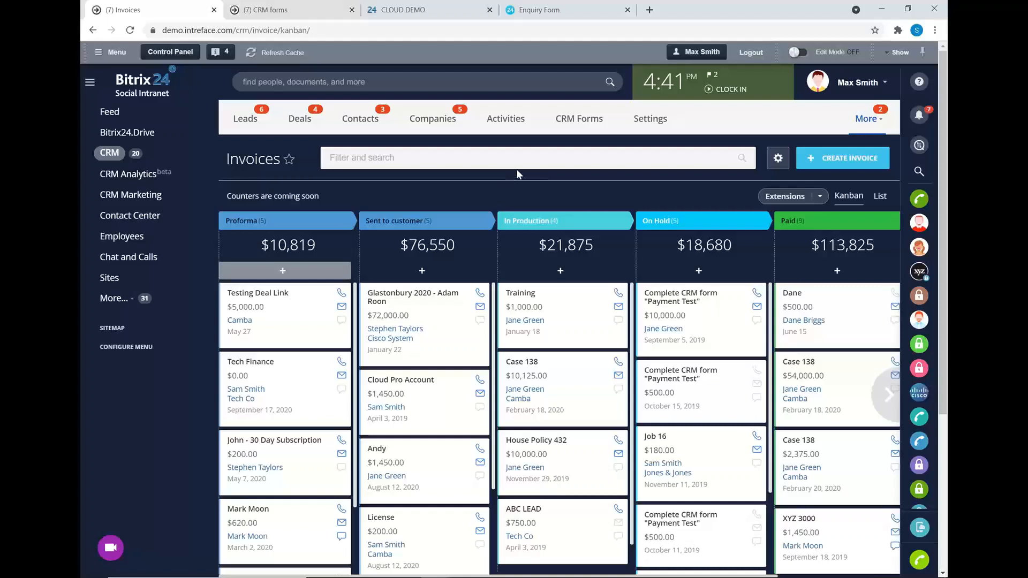
Open the activities list and filter it to tomorrow's calls.
{"action": "left_click", "coordinate": [499, 121]}
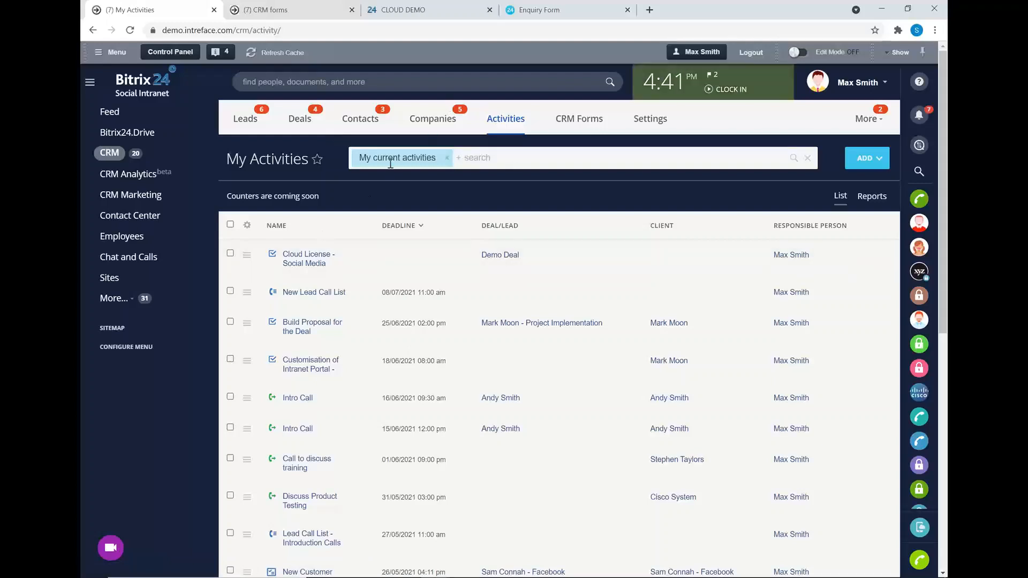
{"action": "scroll", "coordinate": [374, 225], "scroll_direction": "down", "scroll_amount": 1}
{"action": "scroll", "coordinate": [373, 227], "scroll_direction": "up", "scroll_amount": 1}
{"action": "left_click", "coordinate": [405, 157]}
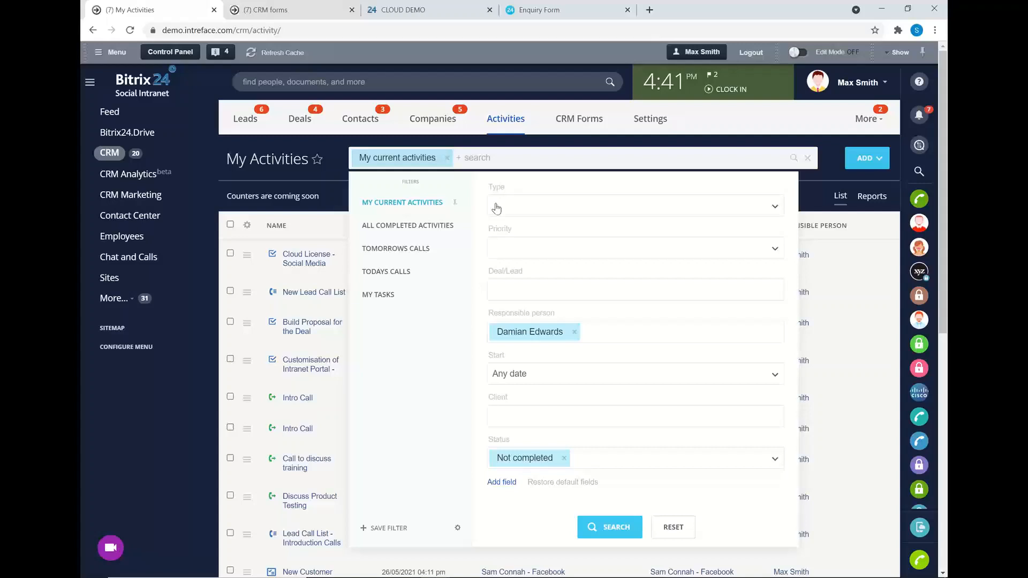
{"action": "left_click", "coordinate": [399, 247]}
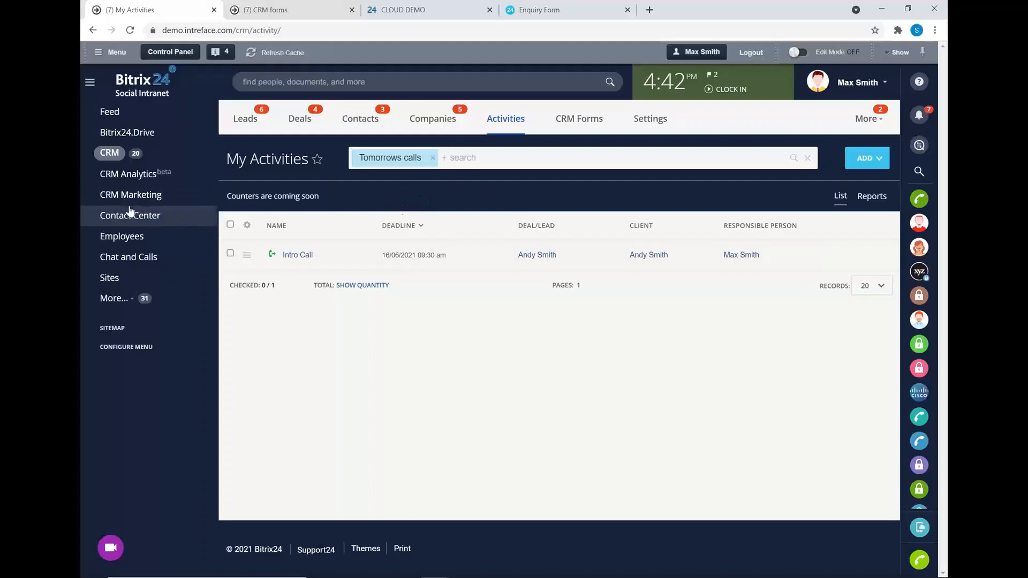
Browse the week in the personal calendar, then open CRM Analytics.
{"action": "left_click", "coordinate": [110, 298]}
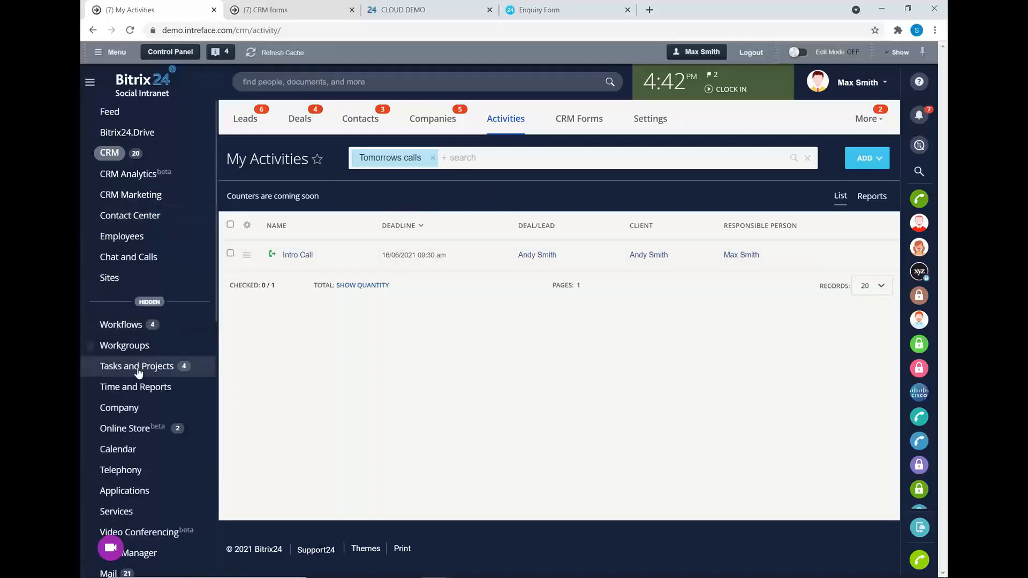
{"action": "left_click", "coordinate": [123, 451]}
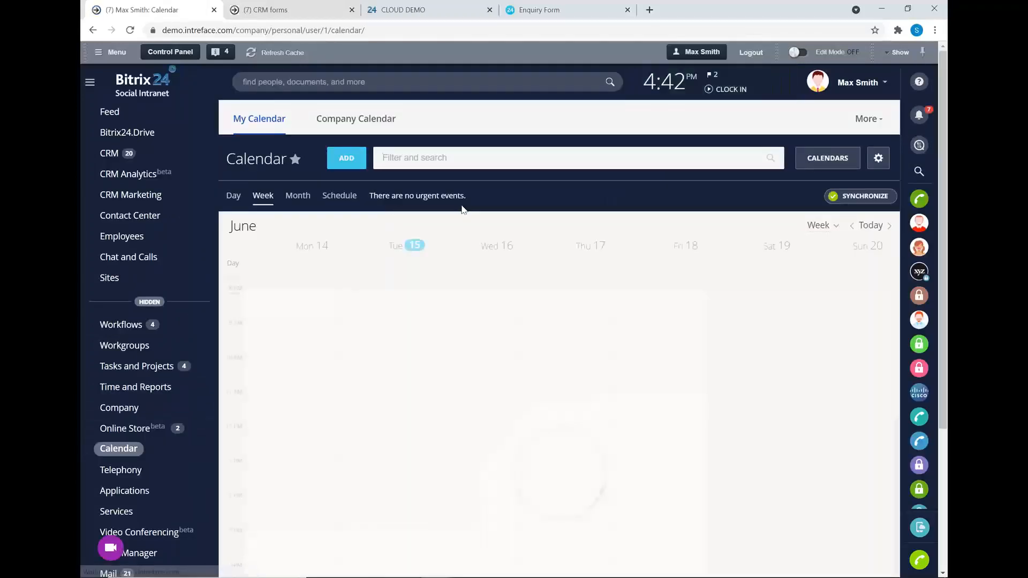
{"action": "scroll", "coordinate": [519, 401], "scroll_direction": "down", "scroll_amount": 3}
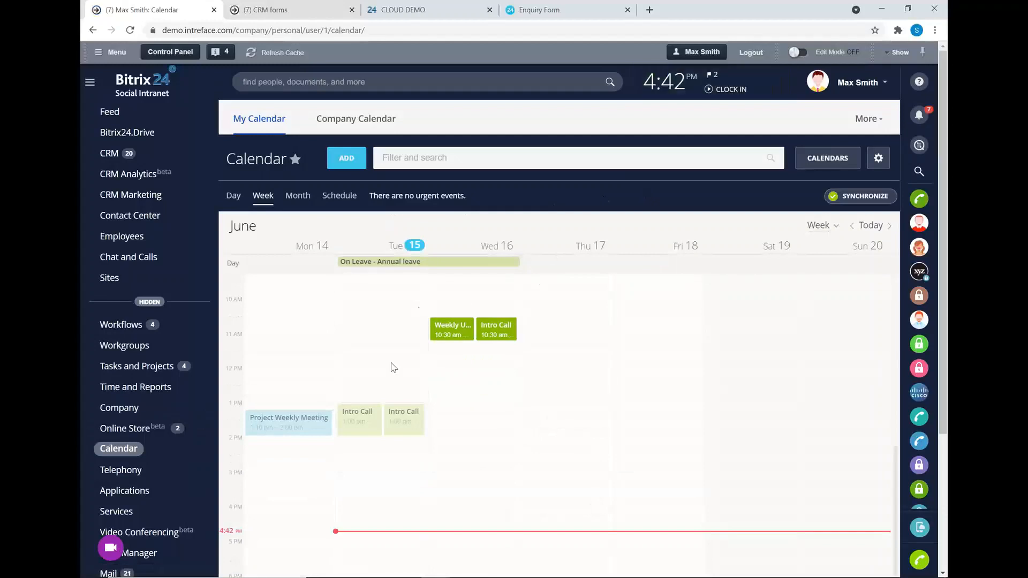
{"action": "scroll", "coordinate": [480, 409], "scroll_direction": "up", "scroll_amount": 3}
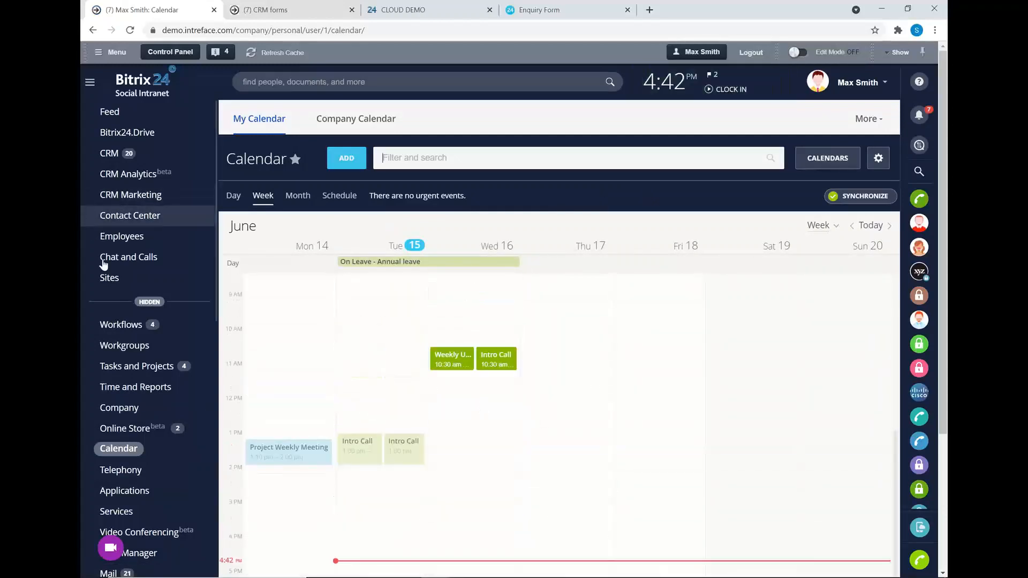
{"action": "left_click", "coordinate": [140, 303]}
{"action": "left_click", "coordinate": [118, 176]}
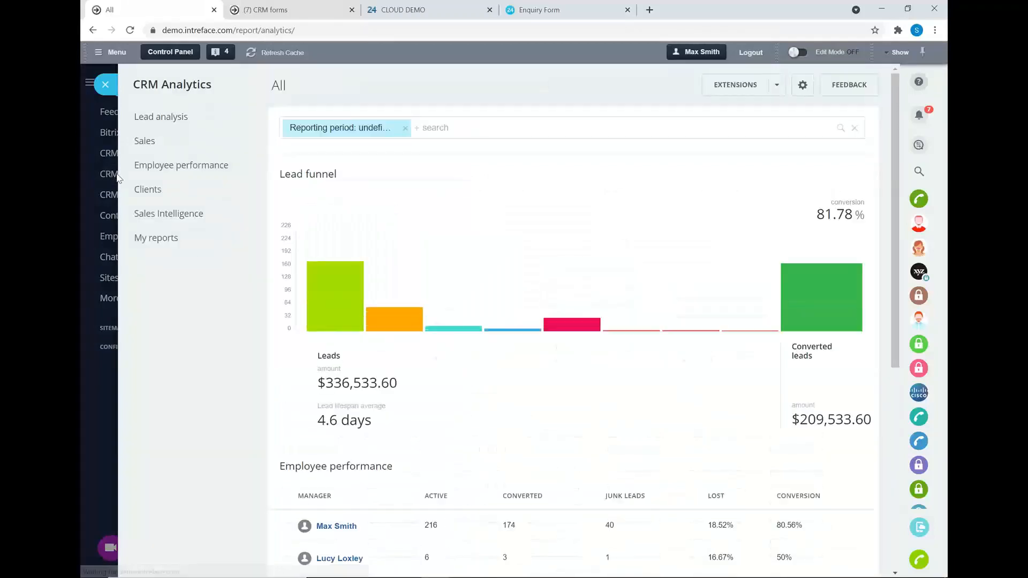
Present the Reporting slide on filters, exporting, Kanban, dashboards and analytics, then return to Bitrix24.
{"action": "key", "text": "alt+Tab"}
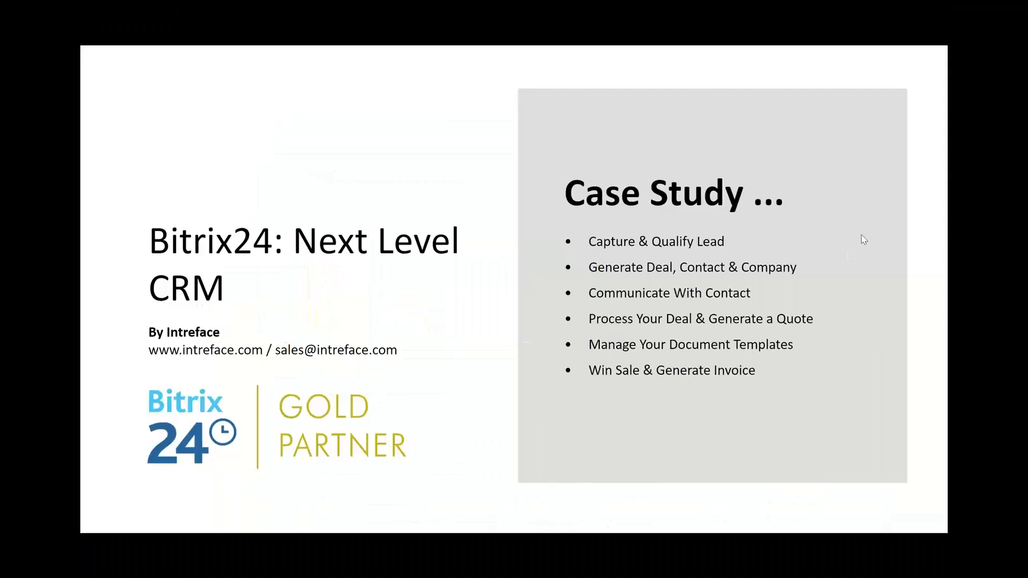
{"action": "key", "text": "Right"}
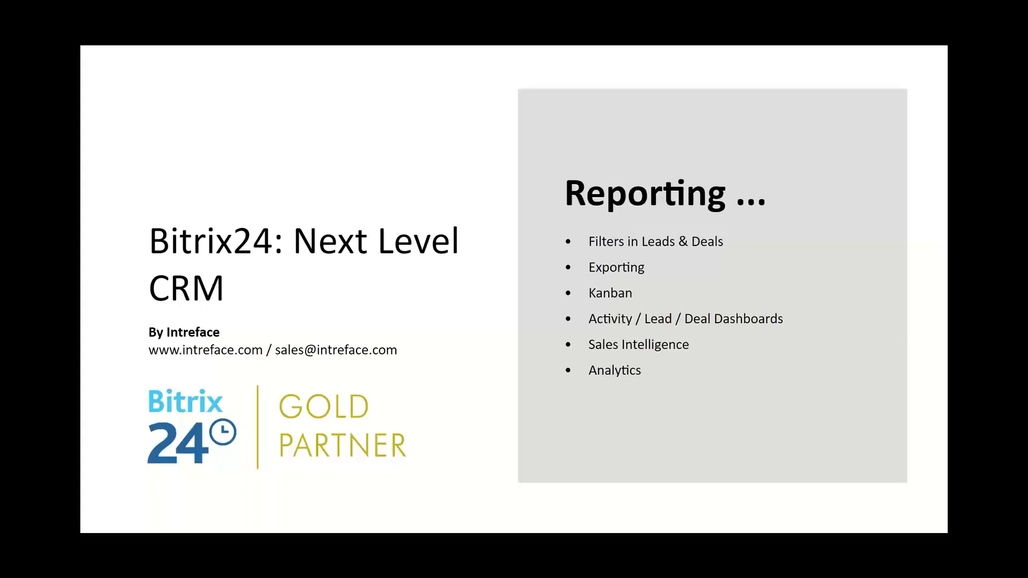
{"action": "key", "text": "alt+Tab"}
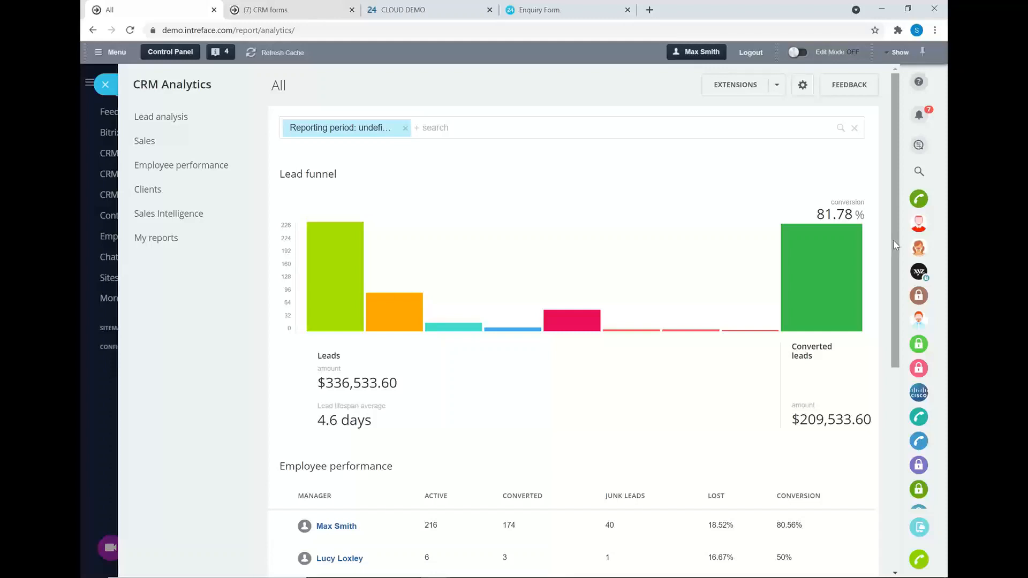
Scroll through the lead funnel and employee performance table.
{"action": "scroll", "coordinate": [894, 252], "scroll_direction": "down", "scroll_amount": 2}
{"action": "scroll", "coordinate": [905, 273], "scroll_direction": "up", "scroll_amount": 1}
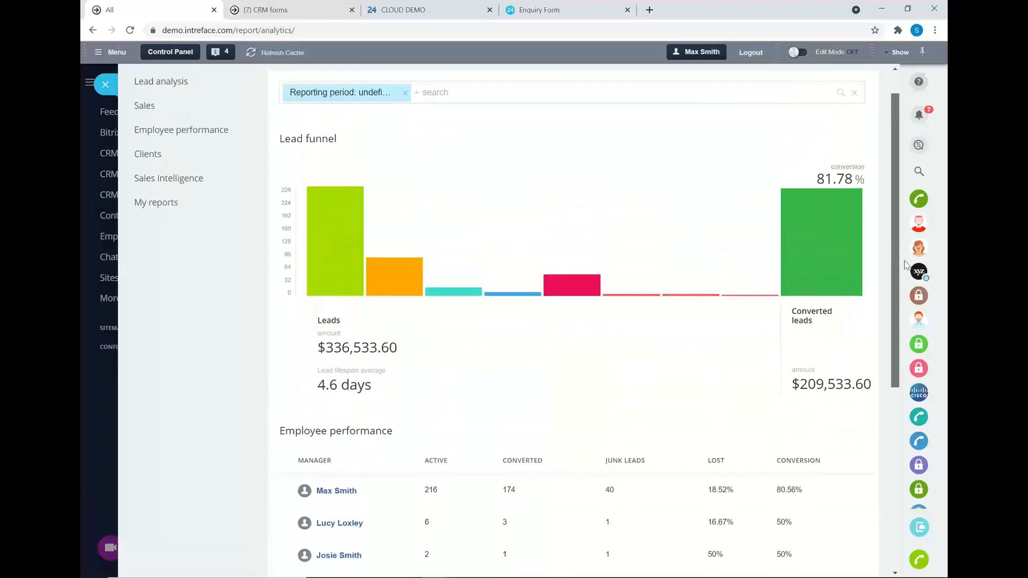
{"action": "scroll", "coordinate": [905, 263], "scroll_direction": "up", "scroll_amount": 1}
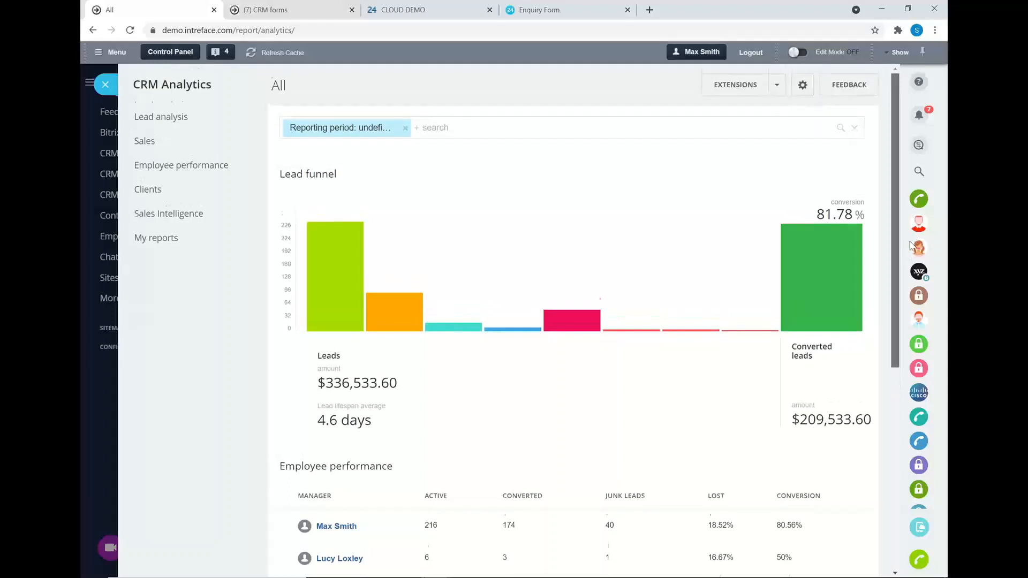
{"action": "scroll", "coordinate": [903, 268], "scroll_direction": "down", "scroll_amount": 5}
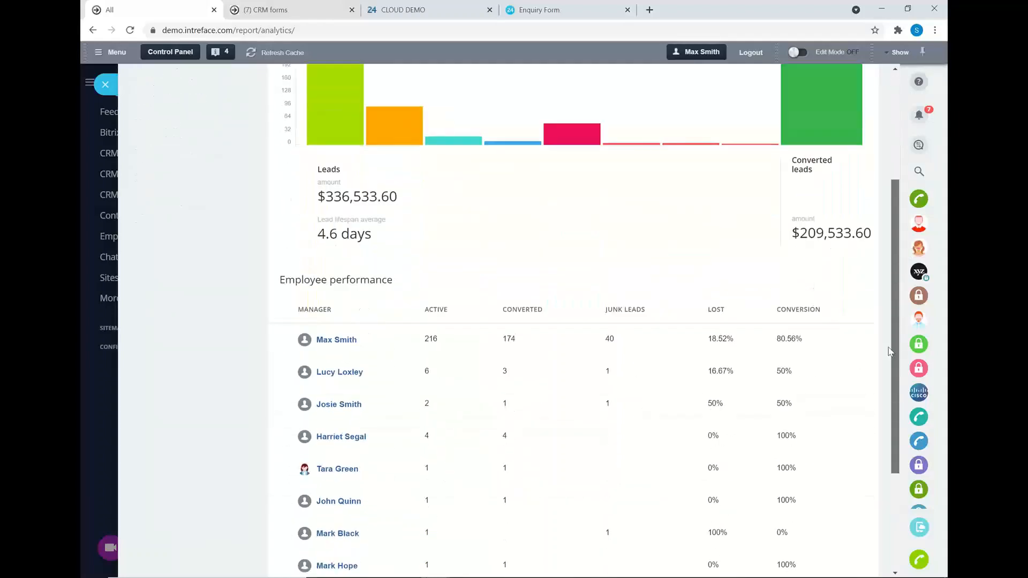
{"action": "scroll", "coordinate": [887, 375], "scroll_direction": "down", "scroll_amount": 3}
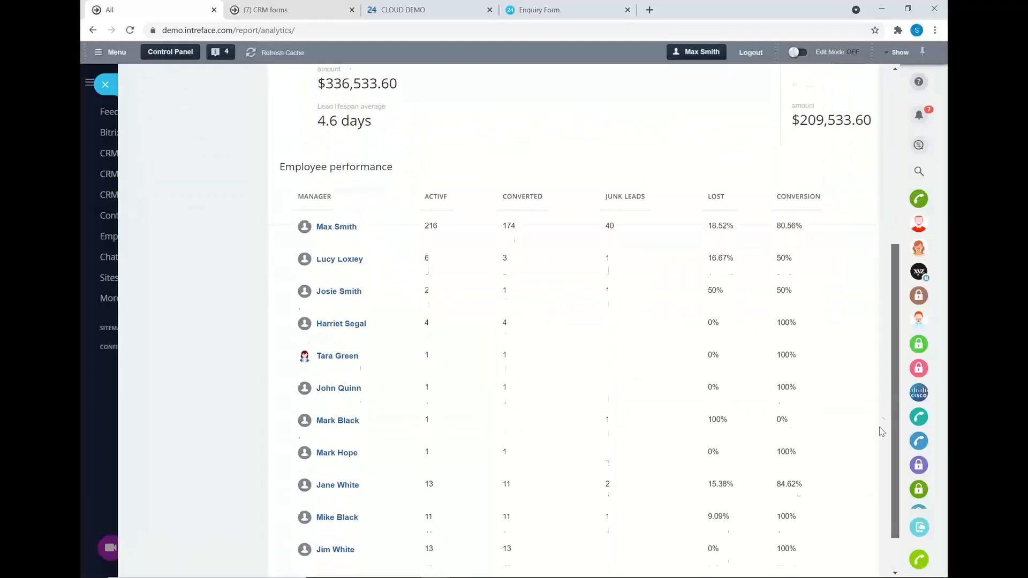
{"action": "scroll", "coordinate": [884, 407], "scroll_direction": "up", "scroll_amount": 6}
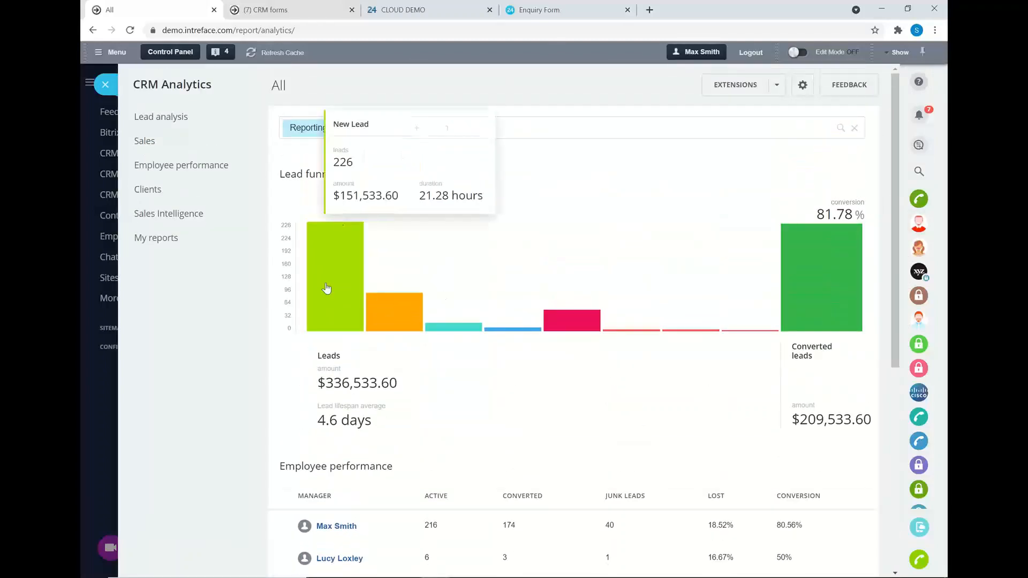
Inspect the Created on and Add field filter options, then expand the Sales reports.
{"action": "left_click", "coordinate": [365, 126]}
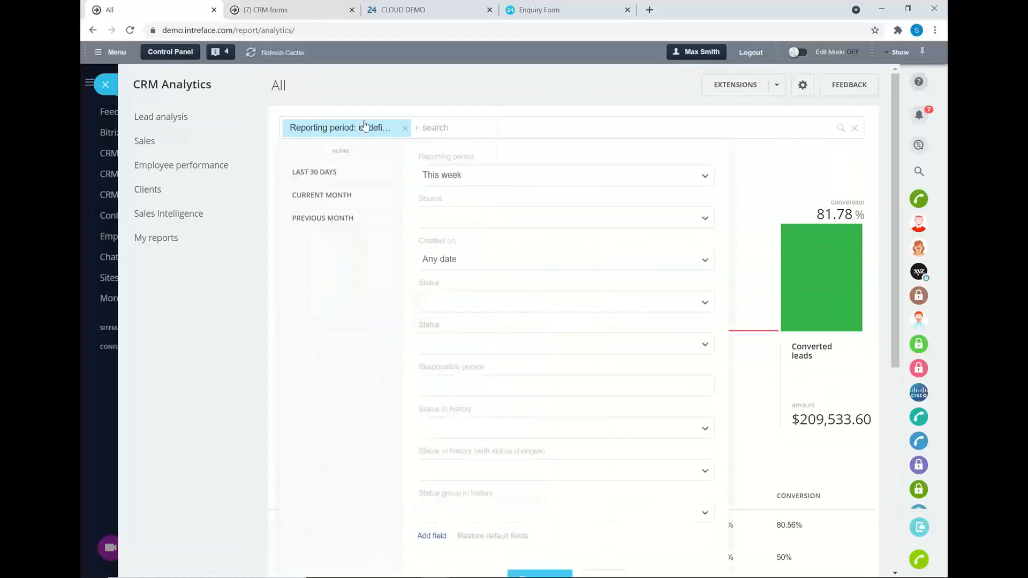
{"action": "left_click", "coordinate": [445, 264]}
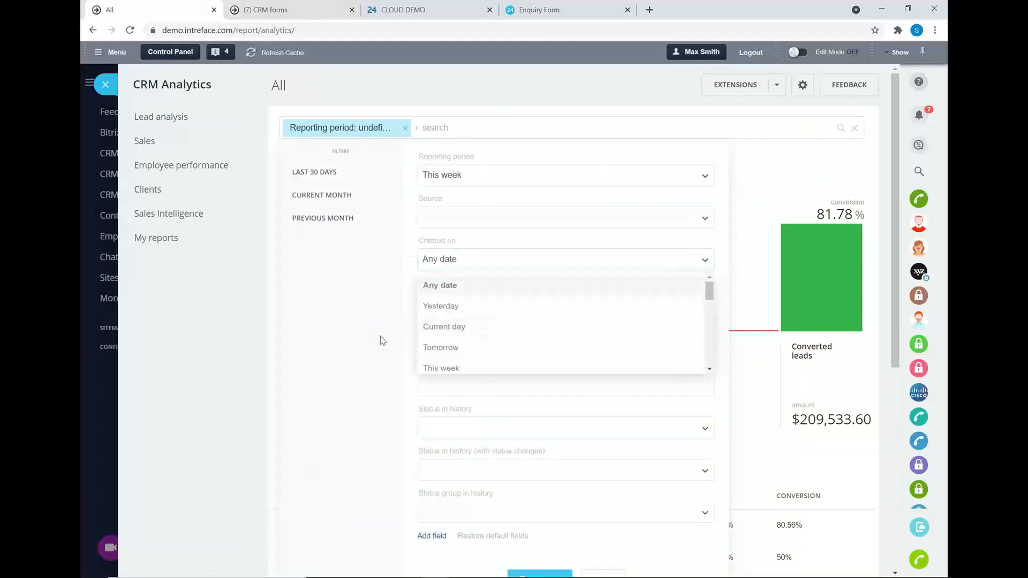
{"action": "left_click", "coordinate": [438, 536]}
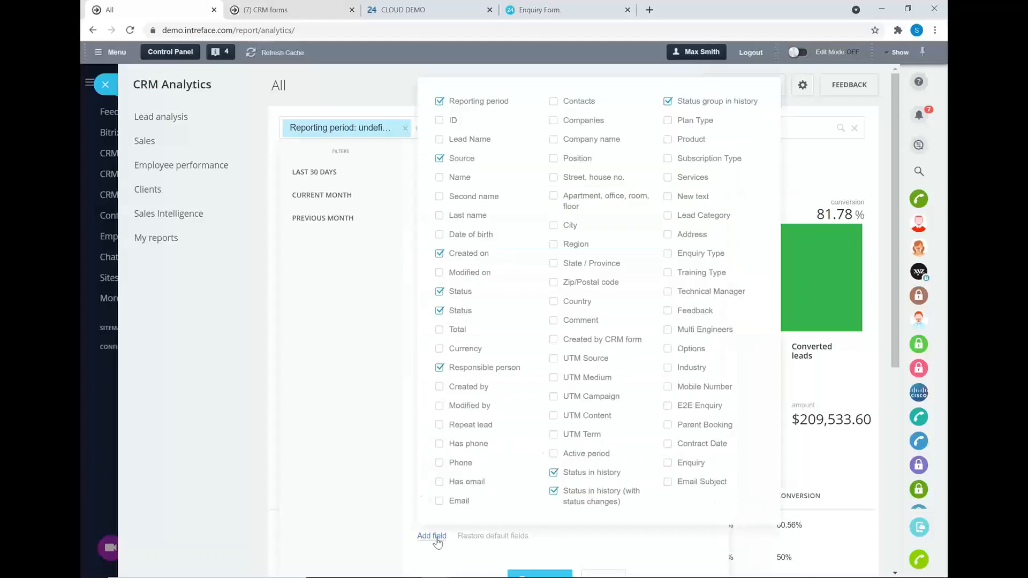
{"action": "left_click", "coordinate": [438, 537]}
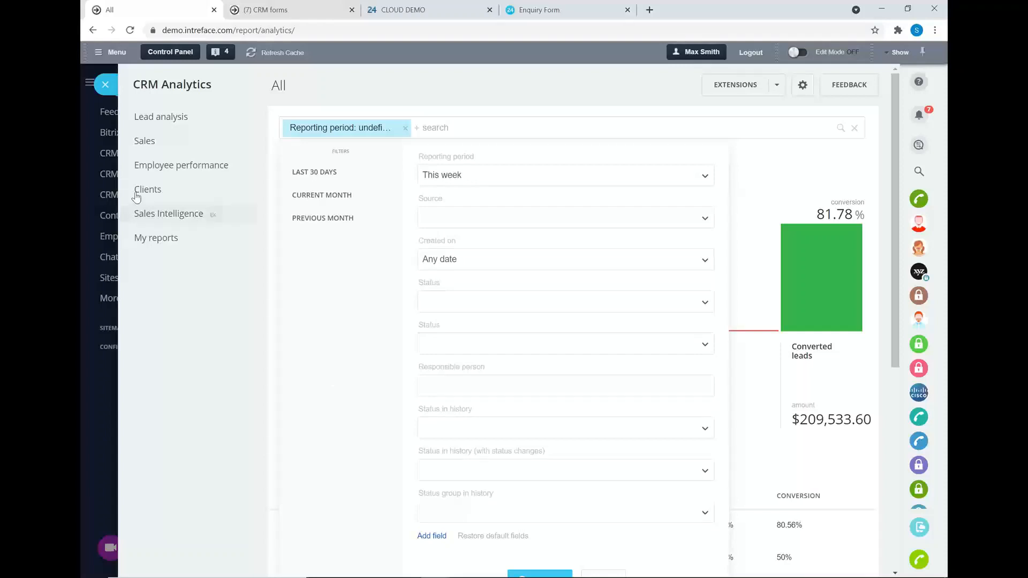
{"action": "left_click", "coordinate": [141, 140]}
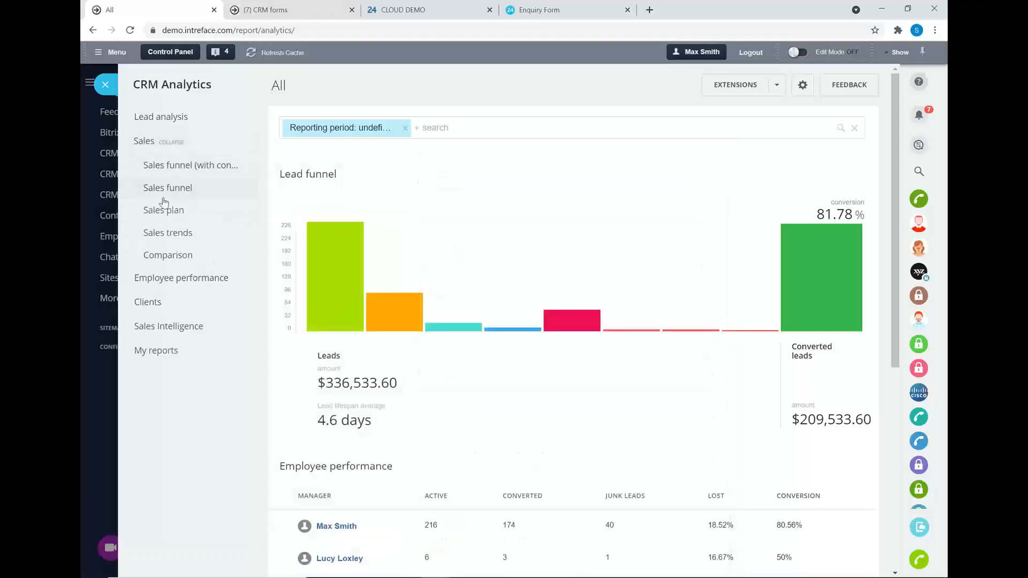
View the Sales plan report and the custom $500 Deals report under My reports.
{"action": "left_click", "coordinate": [166, 212]}
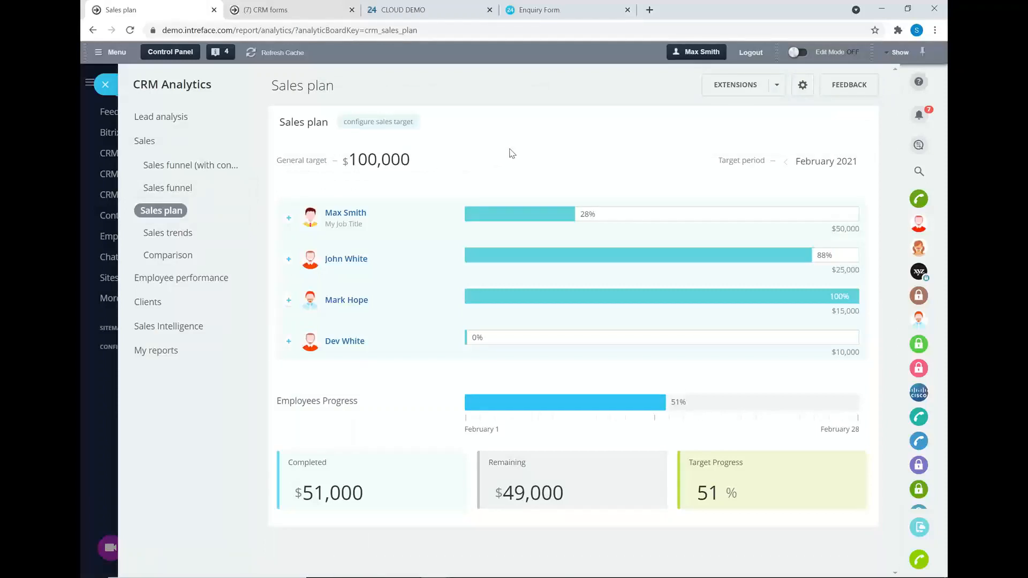
{"action": "left_click", "coordinate": [147, 351]}
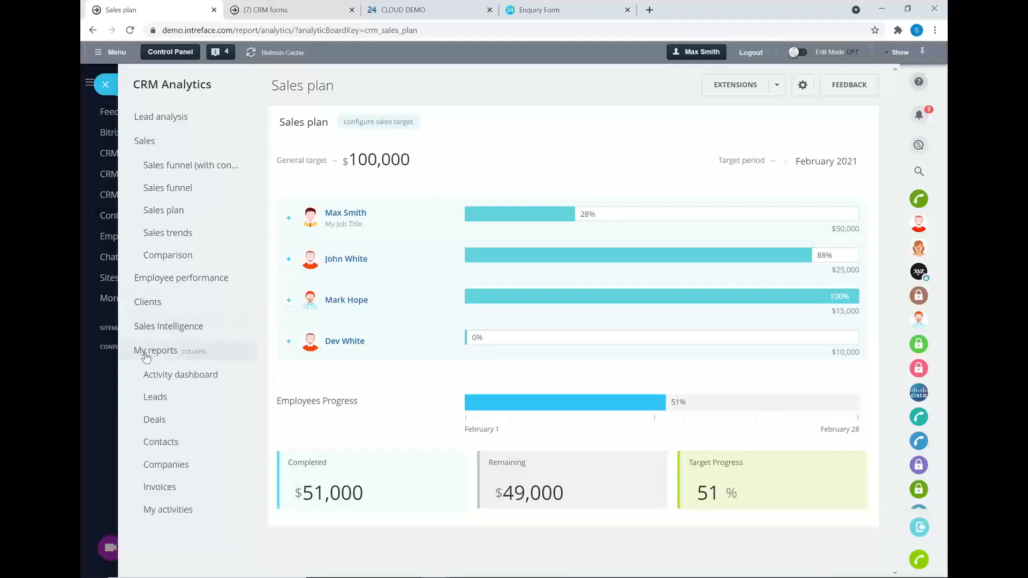
{"action": "left_click", "coordinate": [153, 420]}
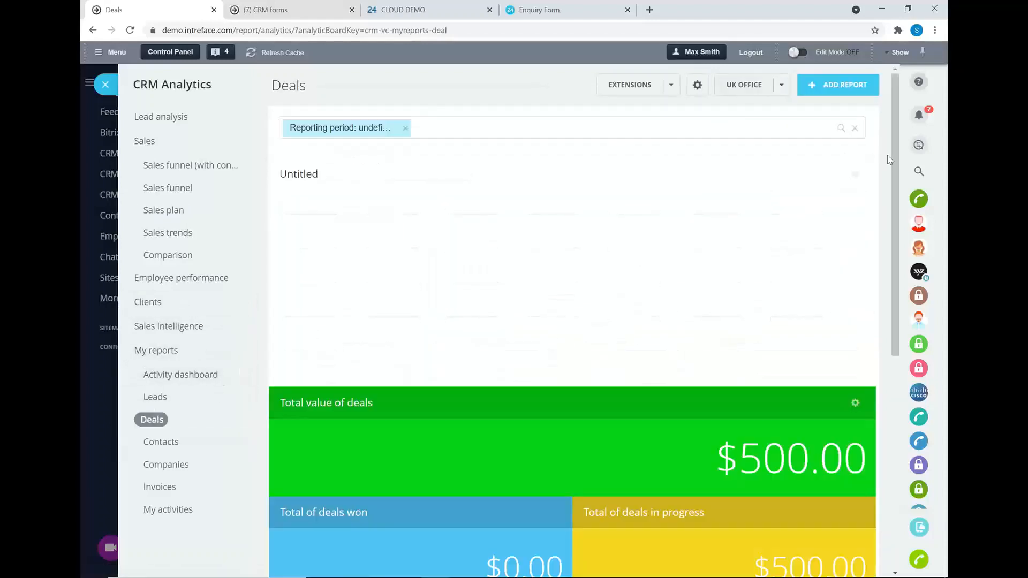
{"action": "left_click_drag", "start_coordinate": [889, 159], "coordinate": [888, 305]}
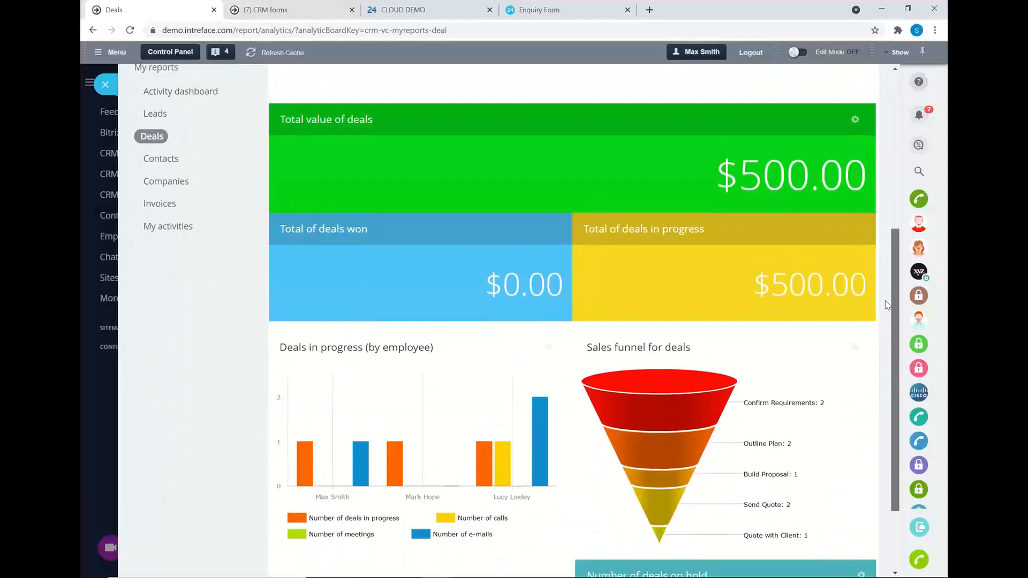
{"action": "scroll", "coordinate": [885, 300], "scroll_direction": "up", "scroll_amount": 5}
Begin adding a report to the Deals dashboard, then leave analytics for the CRM.
{"action": "left_click", "coordinate": [838, 84]}
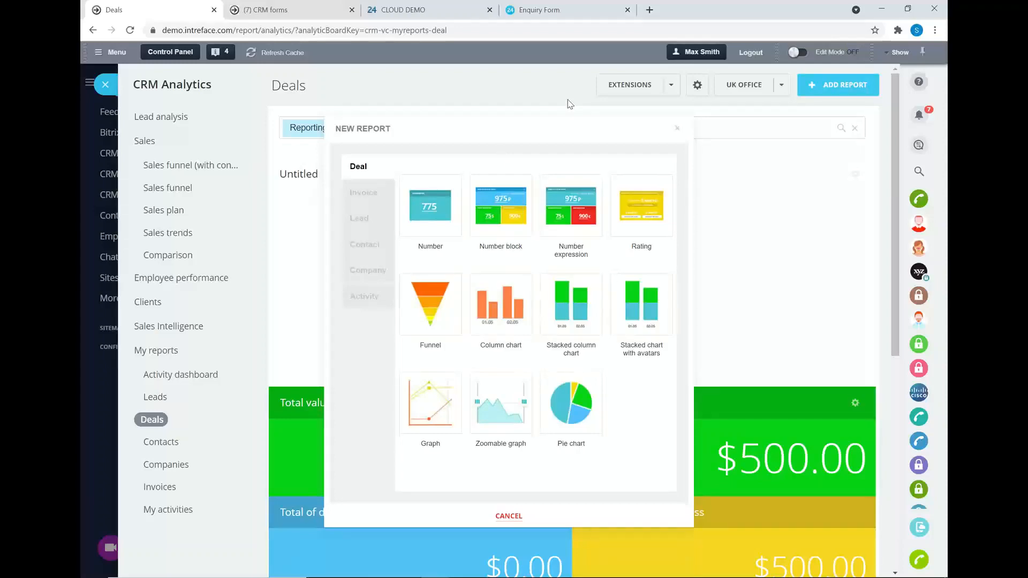
{"action": "left_click", "coordinate": [95, 84]}
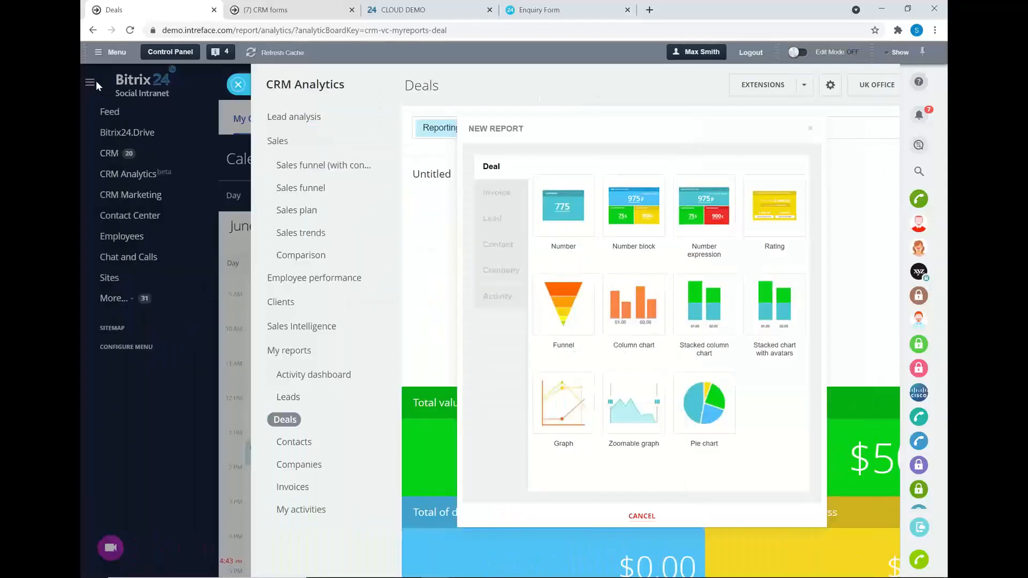
{"action": "left_click", "coordinate": [107, 154]}
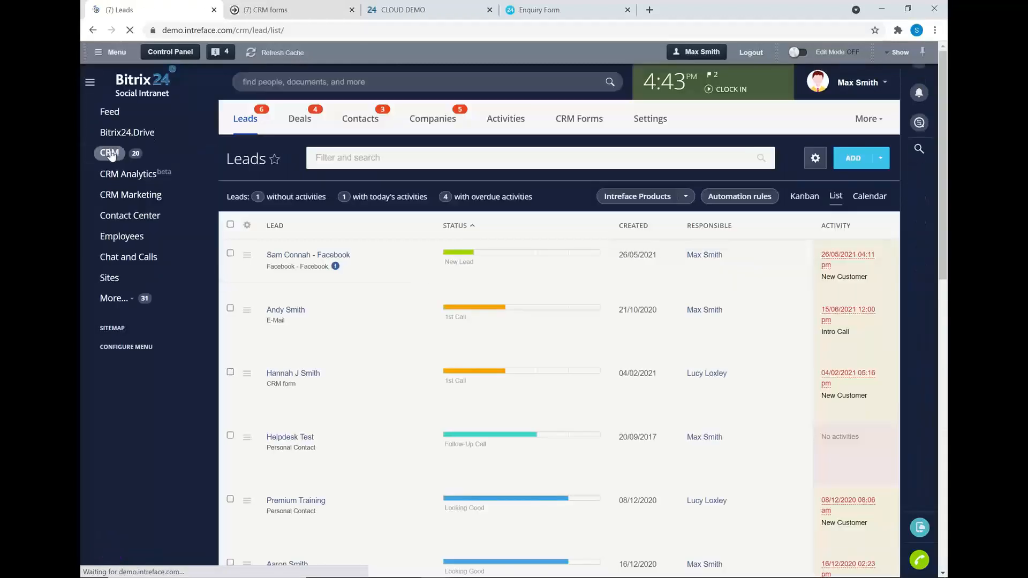
Filter the Leads list to show only one responsible person's leads.
{"action": "left_click", "coordinate": [816, 159]}
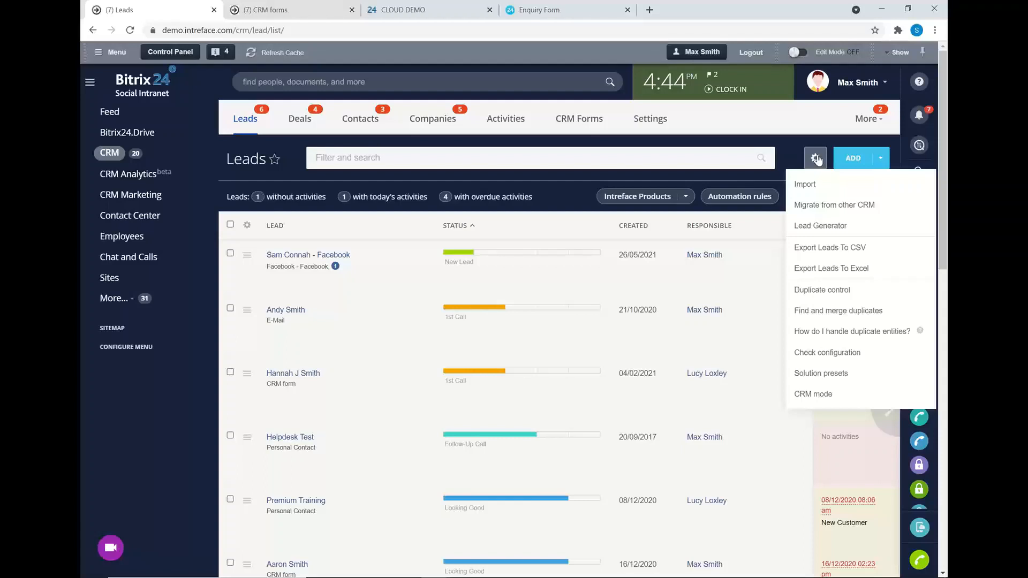
{"action": "left_click", "coordinate": [544, 191]}
{"action": "left_click", "coordinate": [557, 158]}
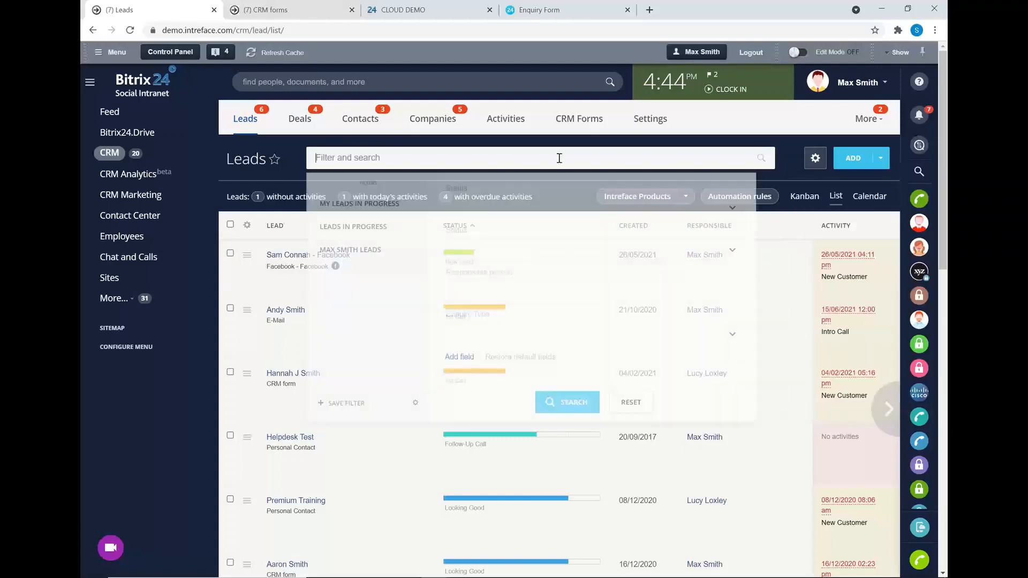
{"action": "left_click", "coordinate": [509, 292]}
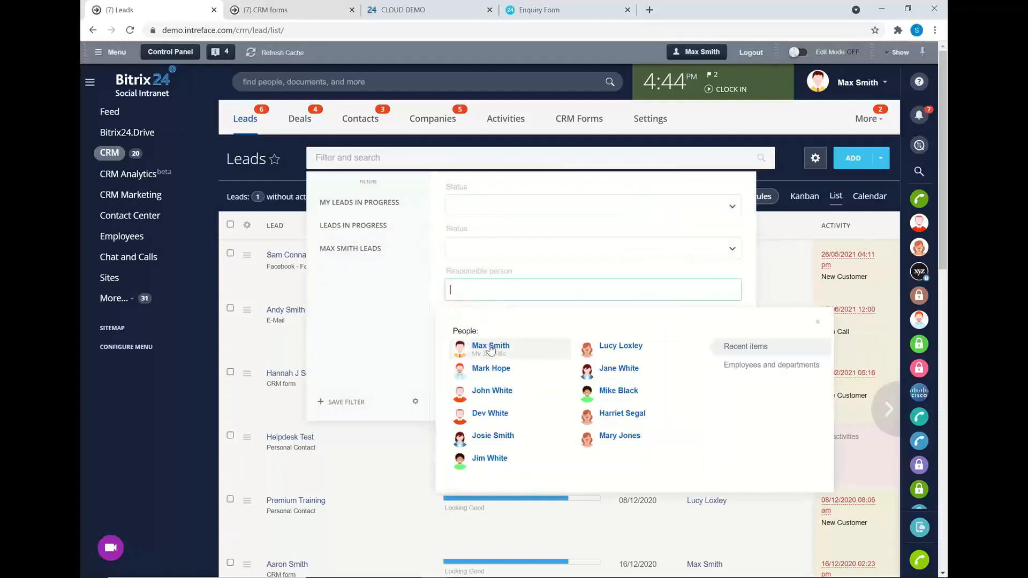
{"action": "left_click", "coordinate": [489, 348]}
{"action": "left_click", "coordinate": [540, 397]}
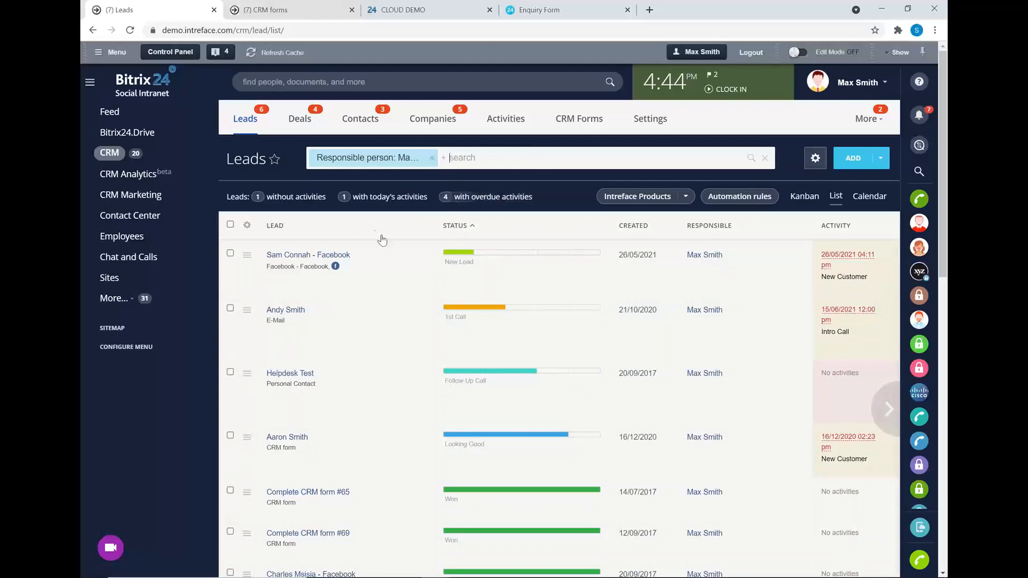
Review the list's column settings and the leads options menu, including export.
{"action": "left_click", "coordinate": [246, 224]}
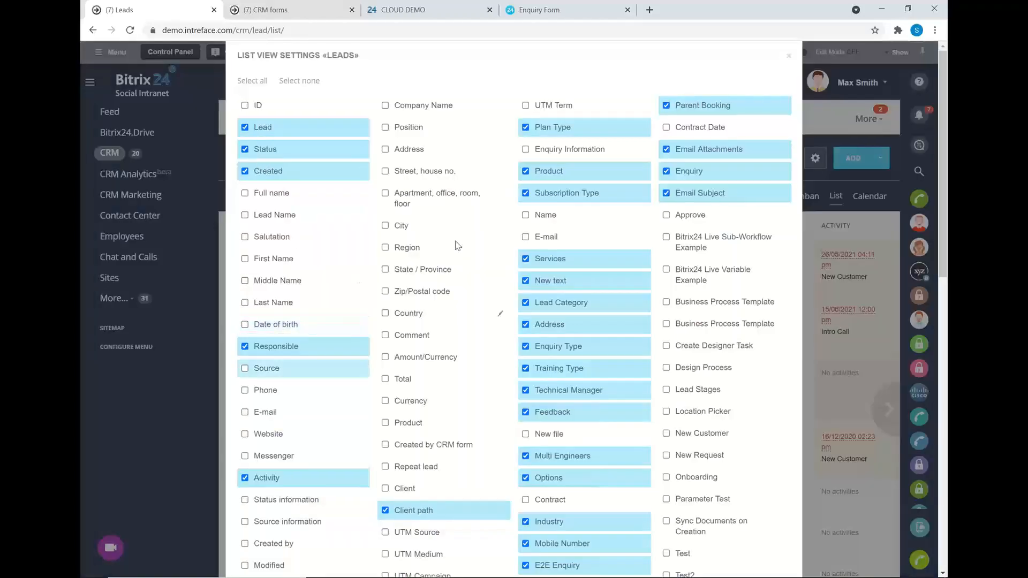
{"action": "left_click", "coordinate": [788, 55]}
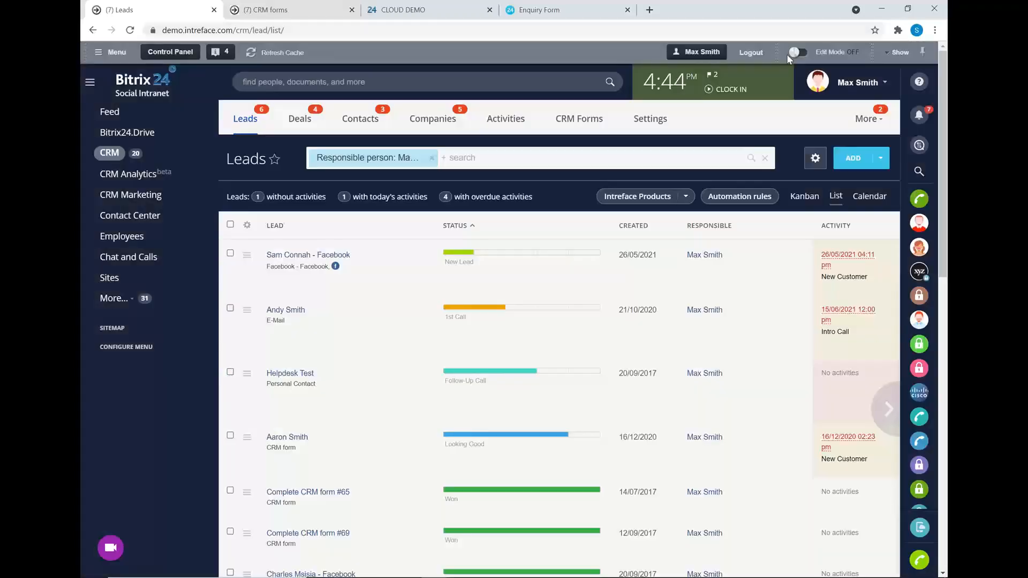
{"action": "left_click", "coordinate": [815, 158]}
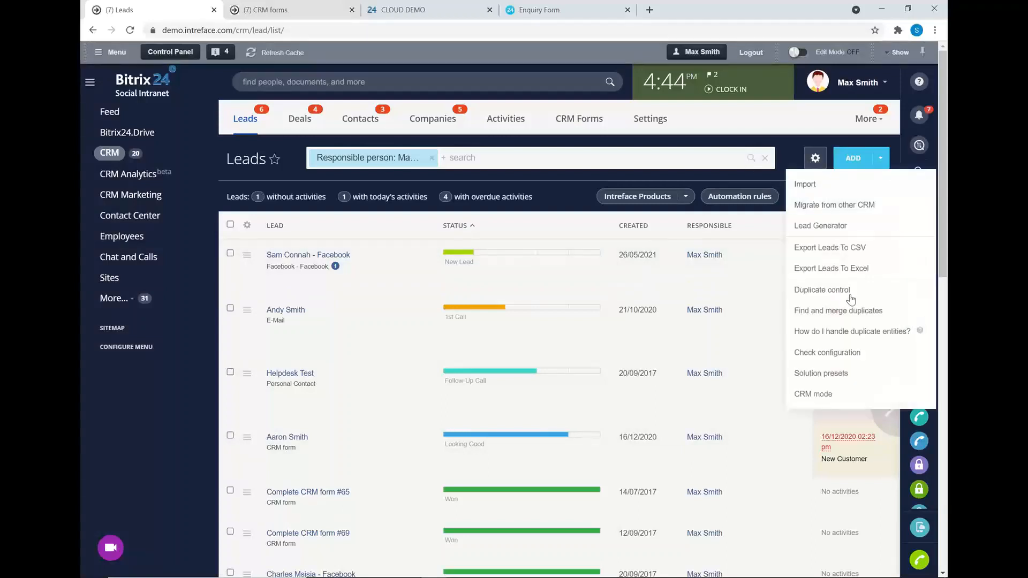
{"action": "left_click", "coordinate": [566, 187]}
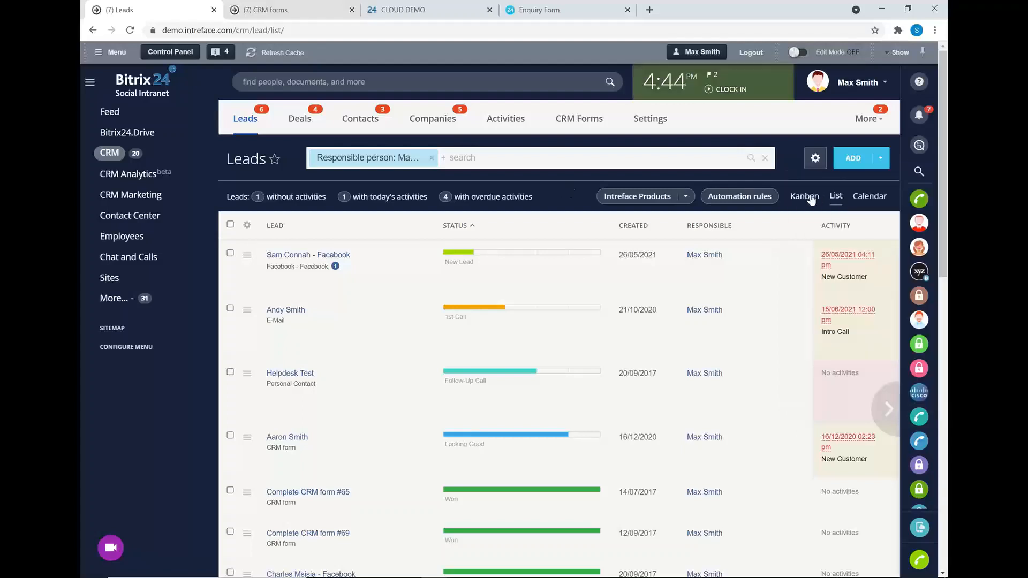
Go to Deals, then open Reports from the CRM More menu to see the saved deal reports.
{"action": "left_click", "coordinate": [303, 120]}
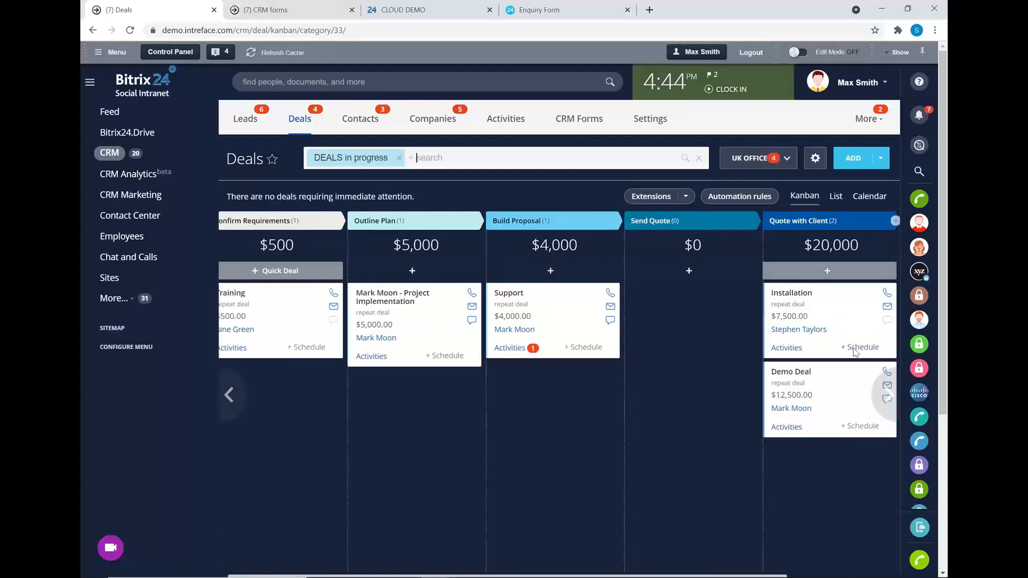
{"action": "mouse_move", "coordinate": [885, 394]}
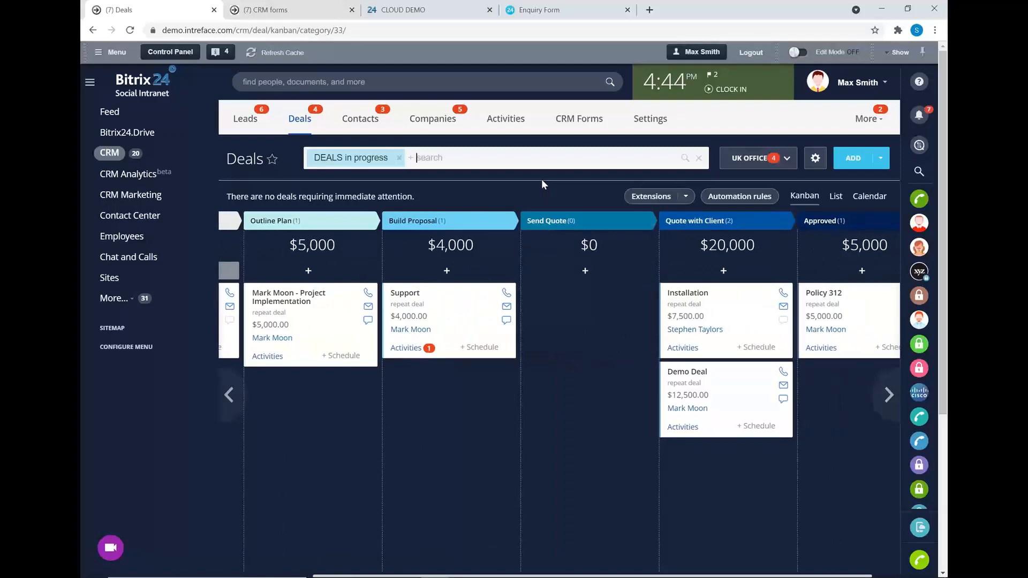
{"action": "left_click", "coordinate": [874, 121]}
{"action": "left_click", "coordinate": [838, 252]}
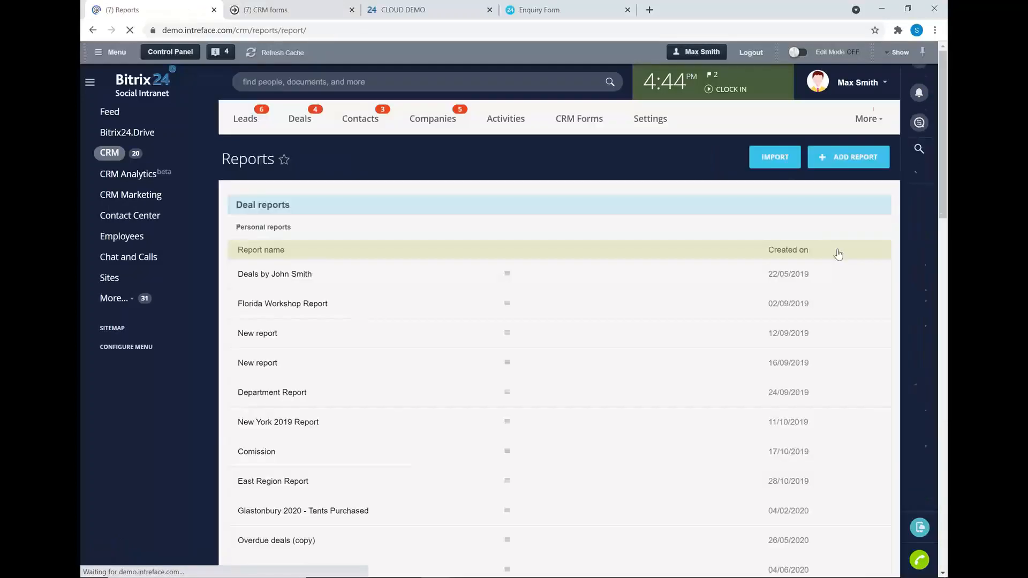
Start a new Deal-based report with the reporting period kept as this month.
{"action": "left_click", "coordinate": [822, 160]}
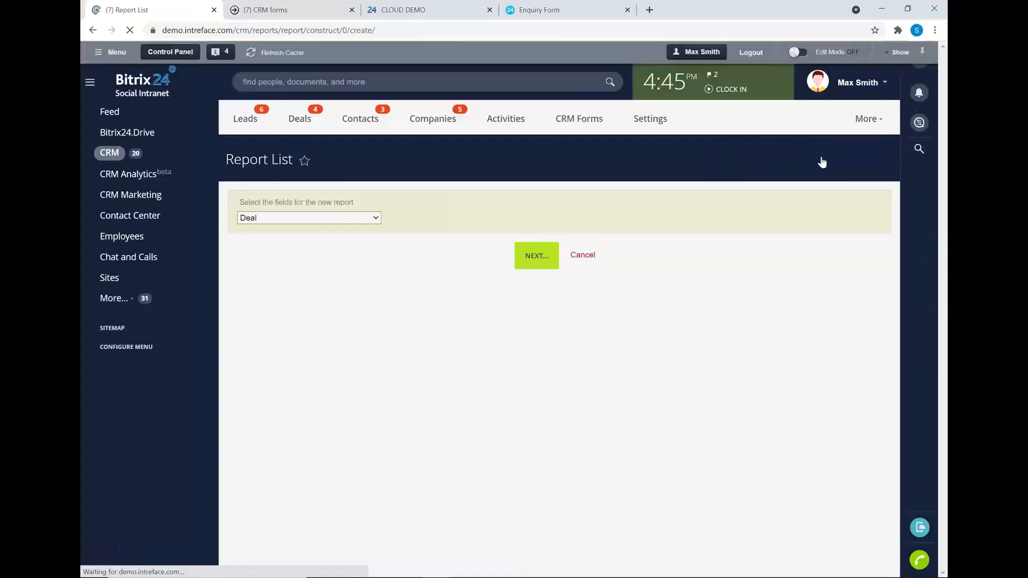
{"action": "left_click", "coordinate": [528, 258]}
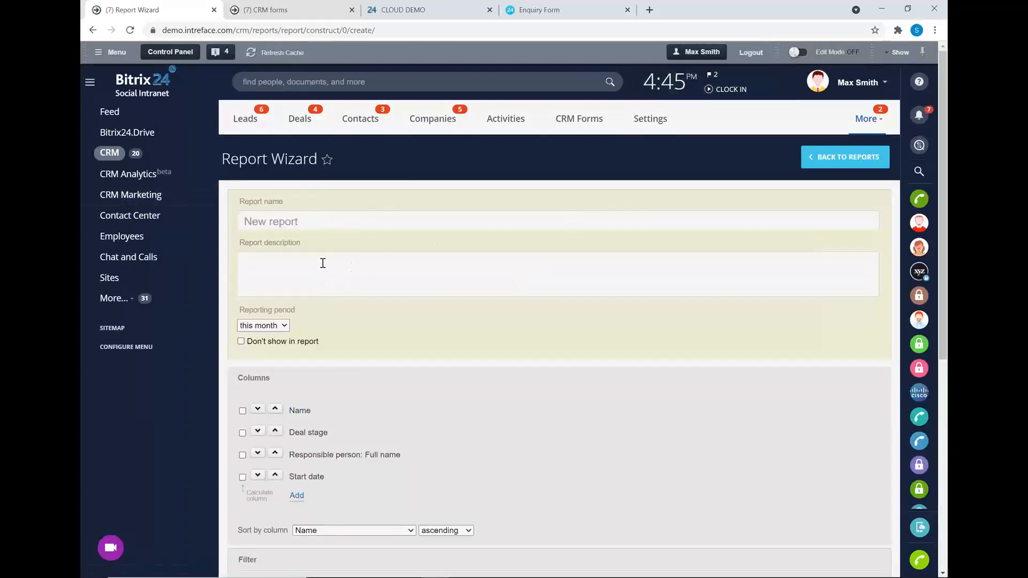
{"action": "scroll", "coordinate": [291, 256], "scroll_direction": "down", "scroll_amount": 1}
{"action": "left_click", "coordinate": [285, 267]}
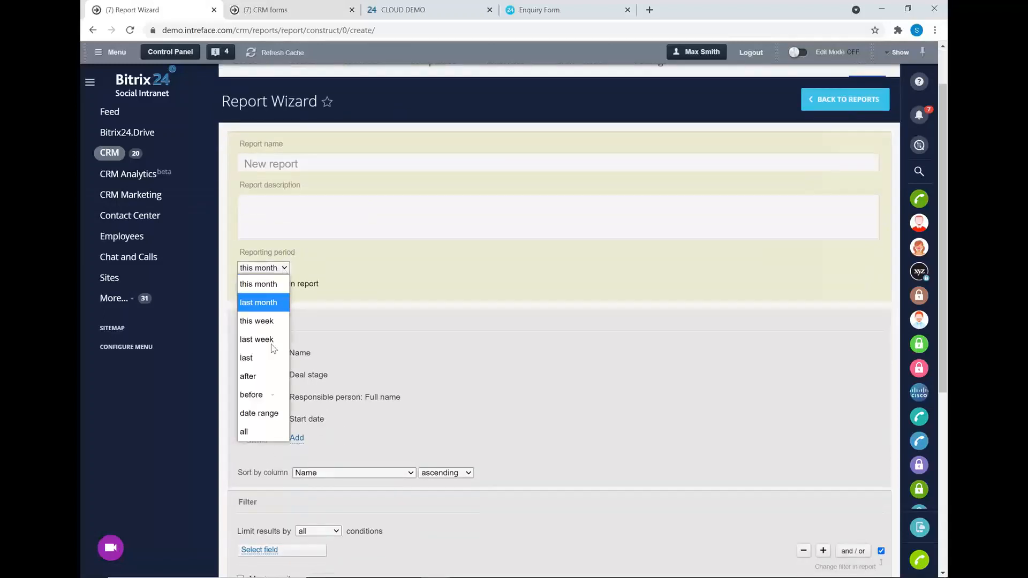
{"action": "left_click", "coordinate": [400, 273]}
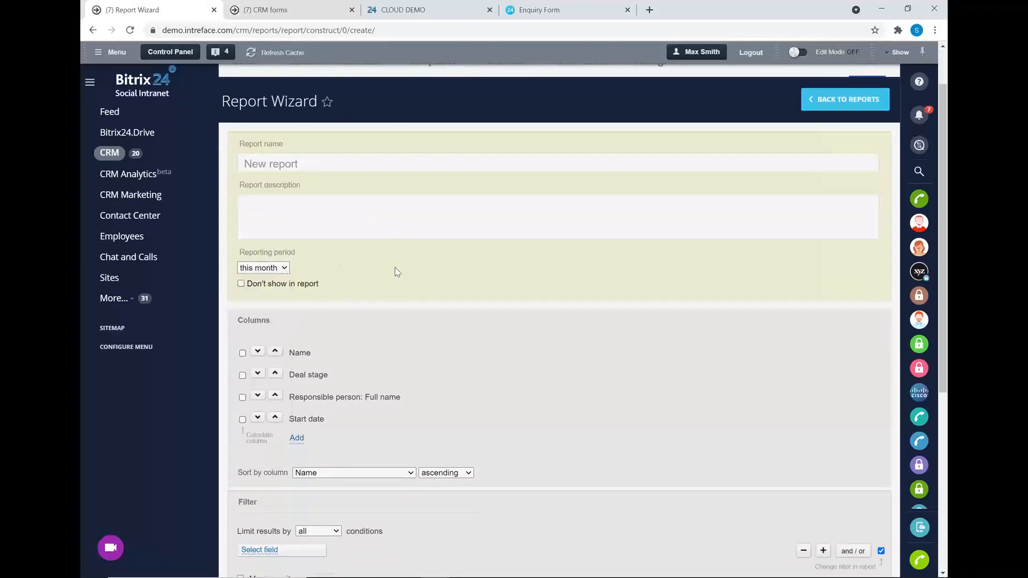
Keep the default columns Name, Deal stage, Responsible person and Start date, and begin a filter field.
{"action": "scroll", "coordinate": [375, 257], "scroll_direction": "down", "scroll_amount": 3}
{"action": "left_click", "coordinate": [296, 265]}
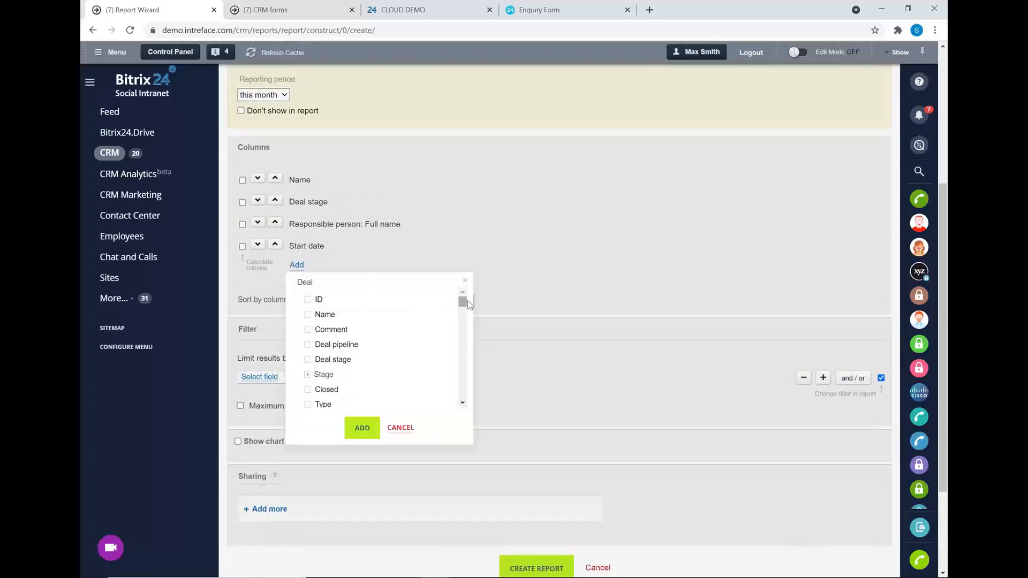
{"action": "left_click_drag", "start_coordinate": [467, 307], "coordinate": [494, 266]}
{"action": "left_click", "coordinate": [465, 279]}
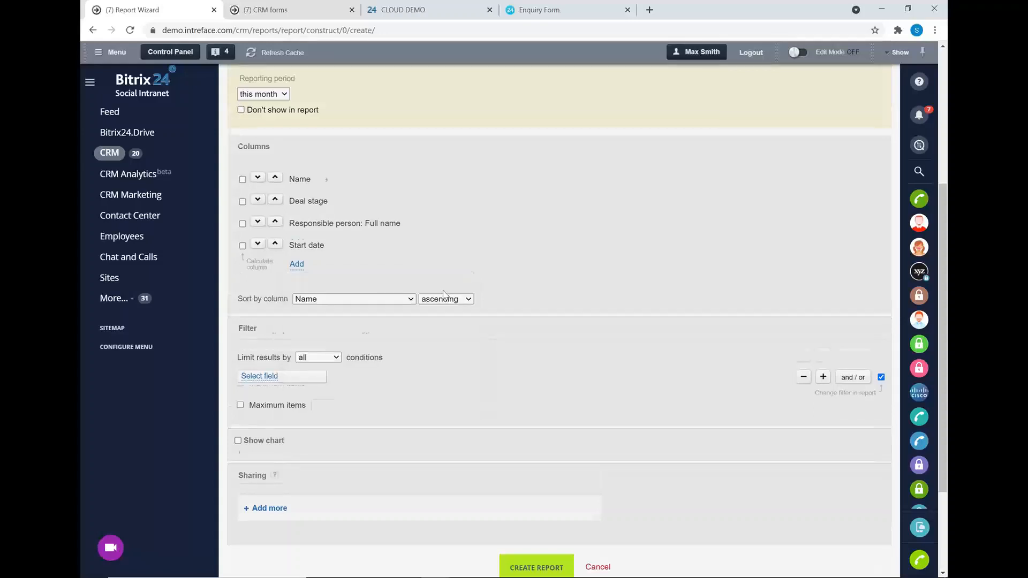
{"action": "scroll", "coordinate": [470, 284], "scroll_direction": "down", "scroll_amount": 3}
{"action": "left_click", "coordinate": [257, 245]}
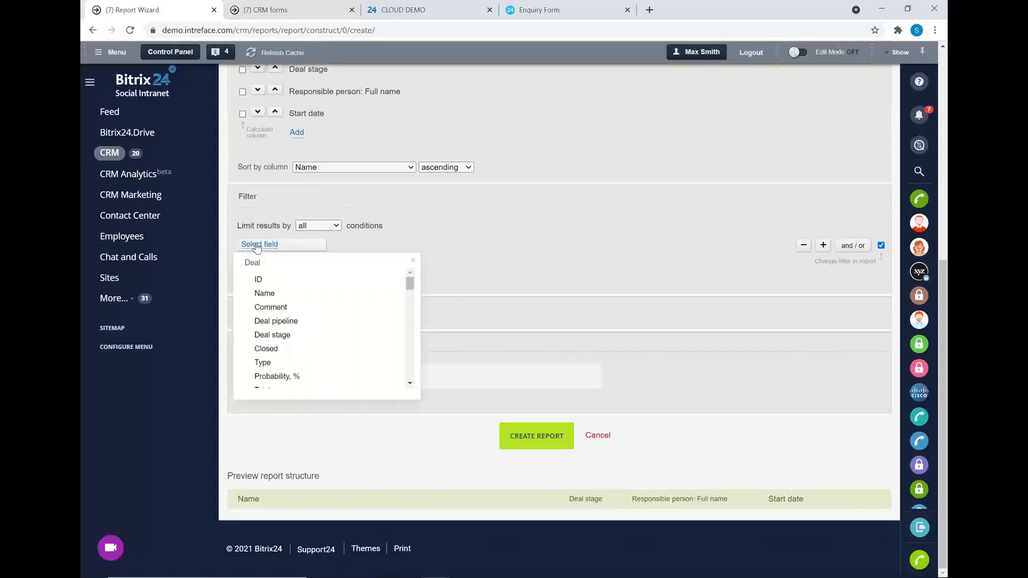
Filter the report to the UK Office deal pipeline and enable Show chart.
{"action": "left_click", "coordinate": [277, 322]}
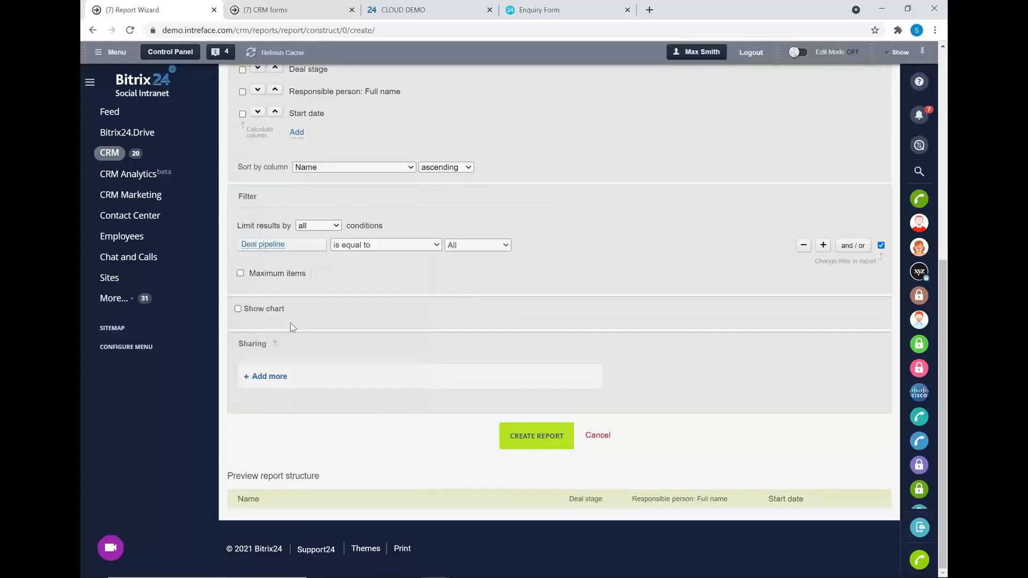
{"action": "left_click", "coordinate": [462, 246]}
{"action": "left_click", "coordinate": [482, 279]}
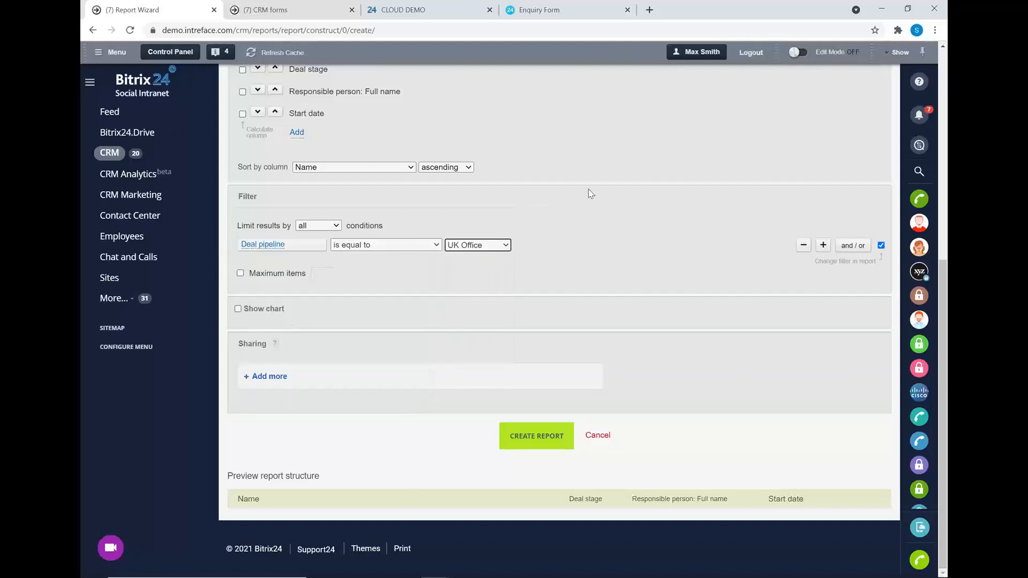
{"action": "left_click", "coordinate": [238, 309]}
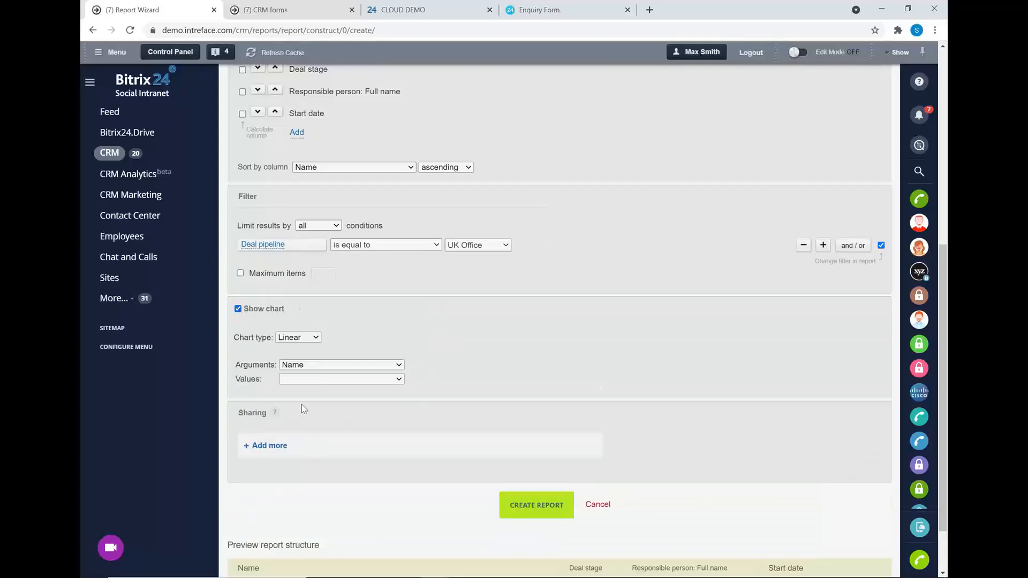
Check the report's sharing options without adding anyone.
{"action": "scroll", "coordinate": [301, 405], "scroll_direction": "down", "scroll_amount": 2}
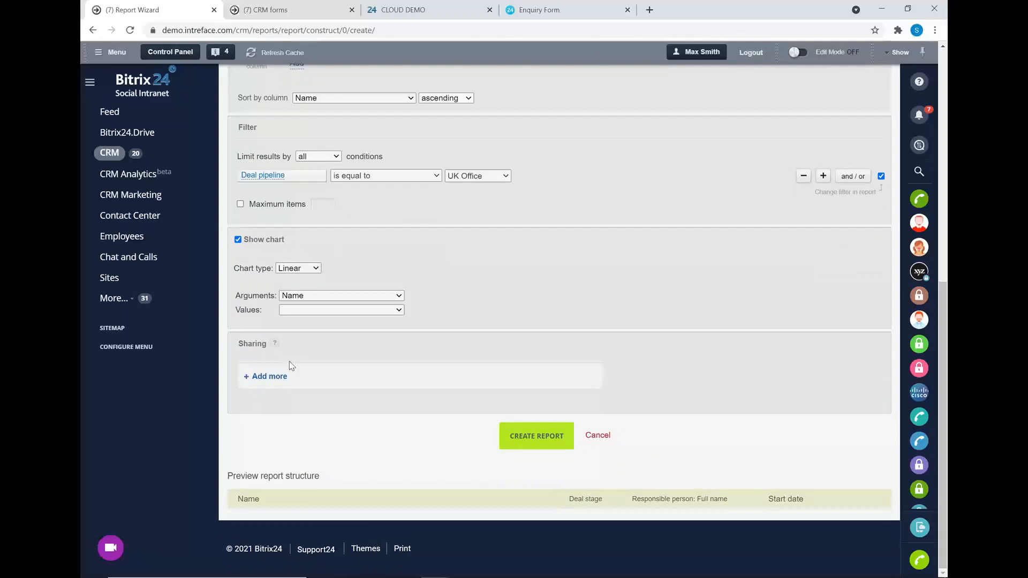
{"action": "left_click", "coordinate": [270, 376]}
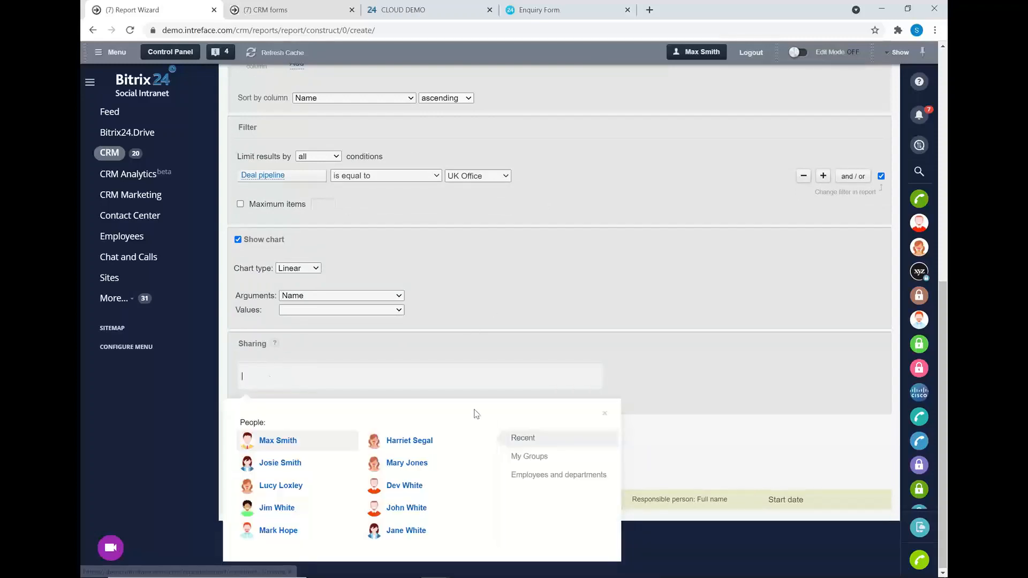
{"action": "left_click", "coordinate": [605, 414]}
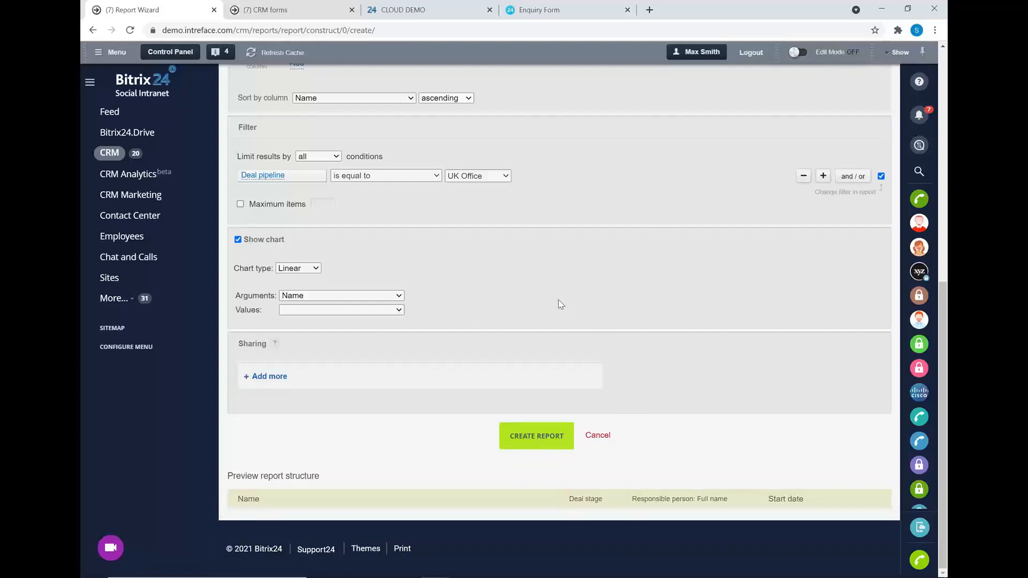
{"action": "scroll", "coordinate": [565, 298], "scroll_direction": "up", "scroll_amount": 3}
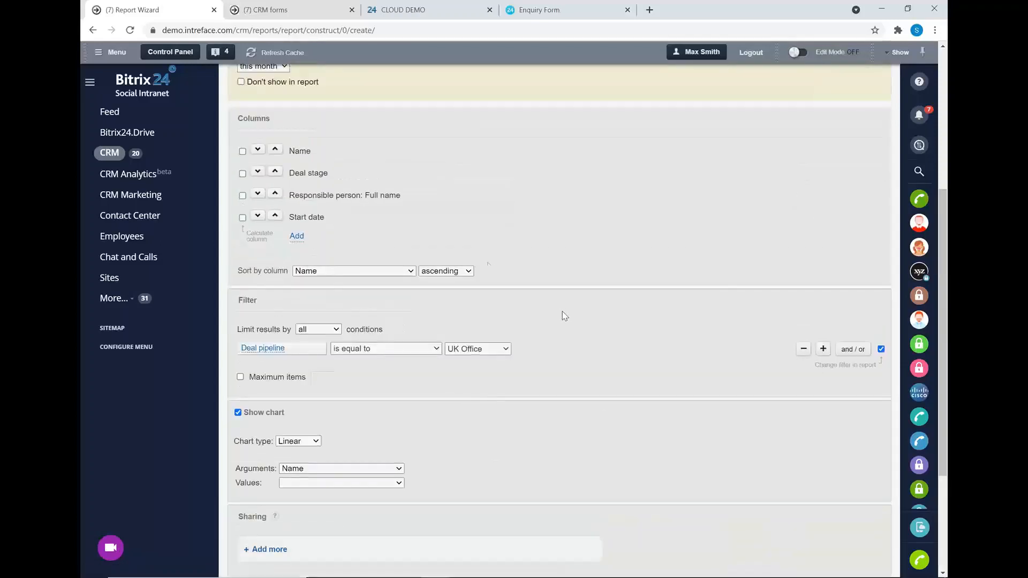
{"action": "scroll", "coordinate": [445, 276], "scroll_direction": "up", "scroll_amount": 5}
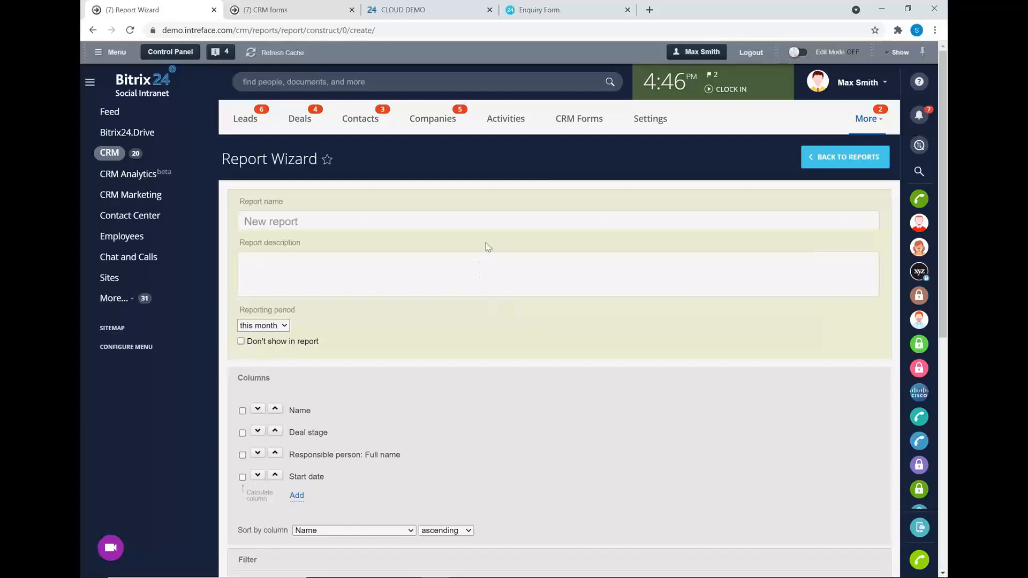
In the CLOUD DEMO portal, go through CRM's Smart Process Automation to the Helpdesk board.
{"action": "left_click", "coordinate": [398, 9]}
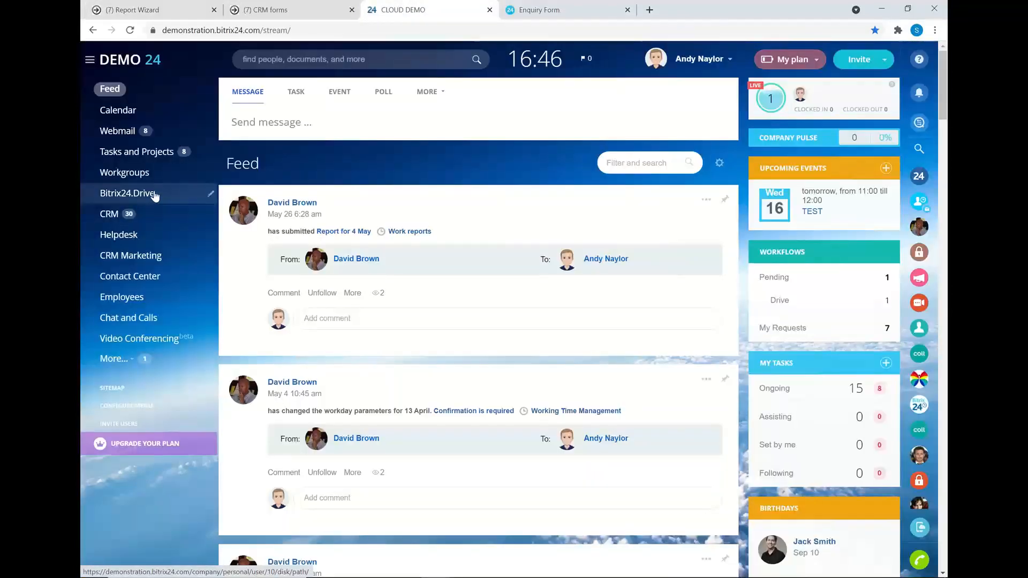
{"action": "left_click", "coordinate": [112, 215]}
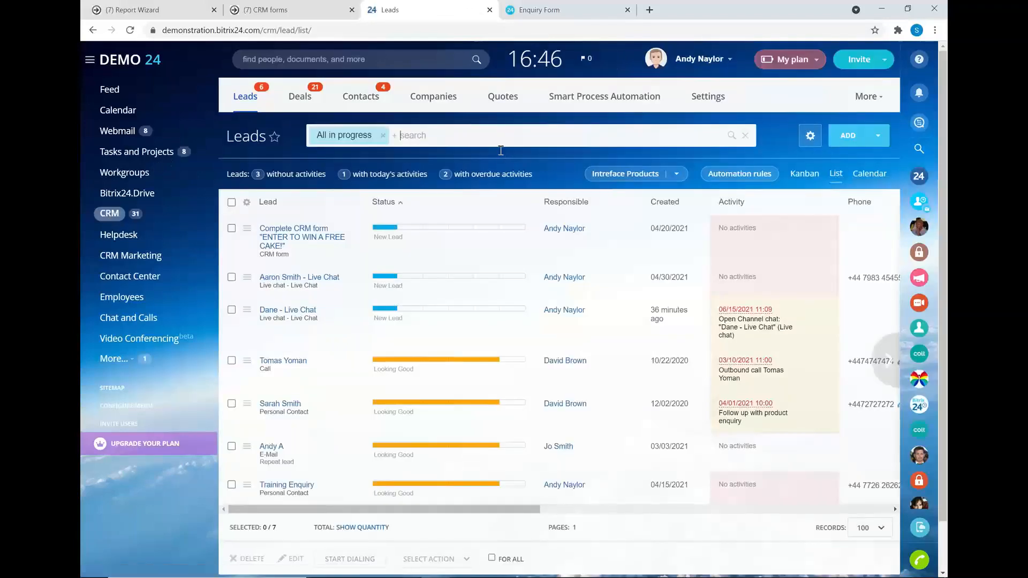
{"action": "left_click", "coordinate": [599, 99]}
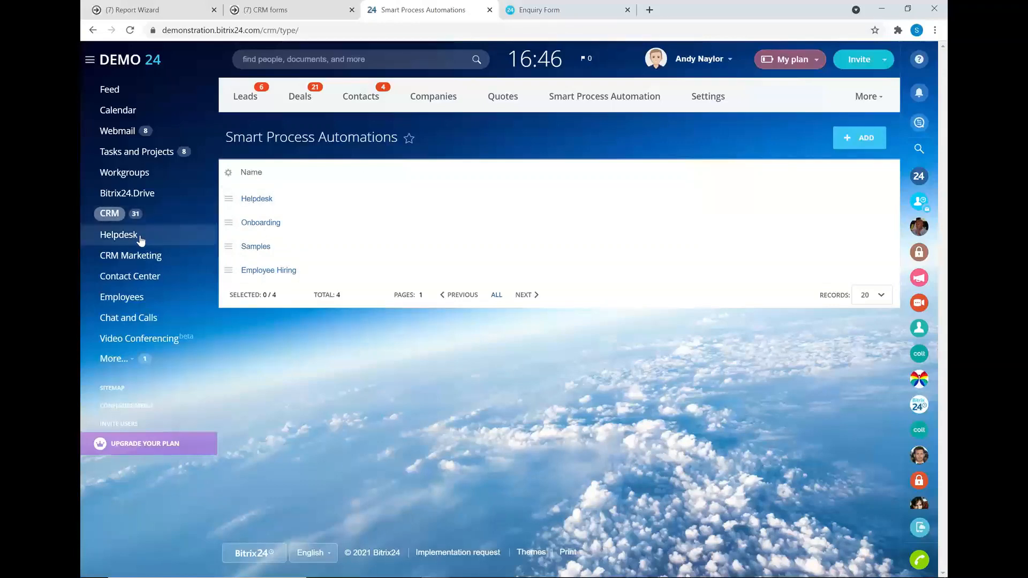
{"action": "left_click", "coordinate": [110, 238]}
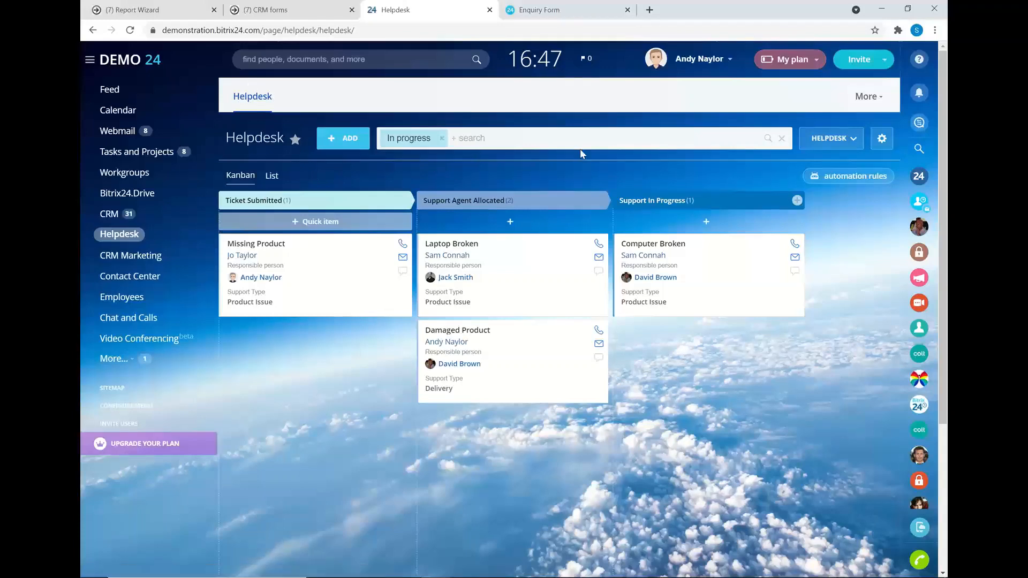
Check the Helpdesk automation rules, then open the Laptop Broken ticket.
{"action": "left_click", "coordinate": [824, 178]}
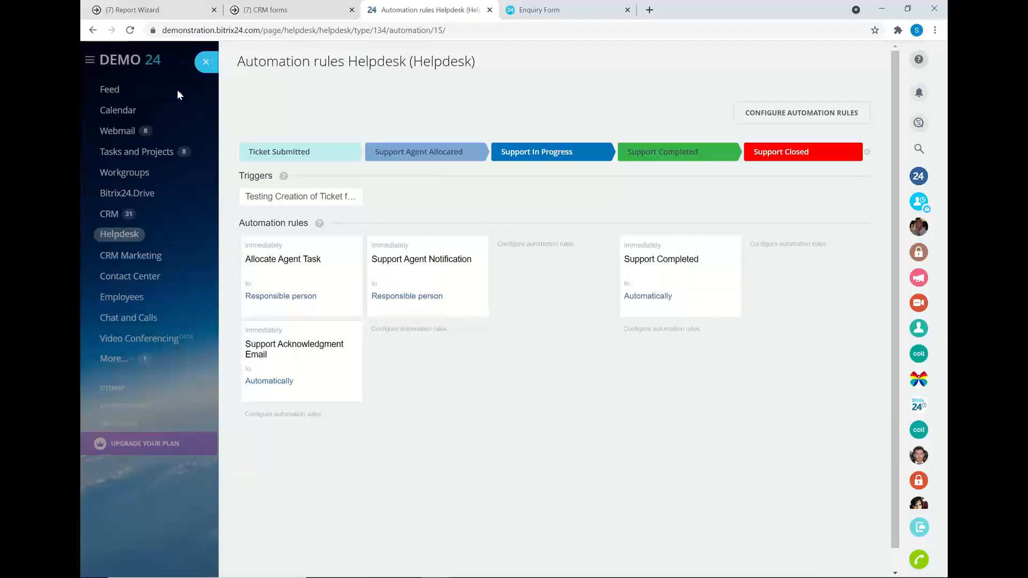
{"action": "left_click", "coordinate": [205, 62]}
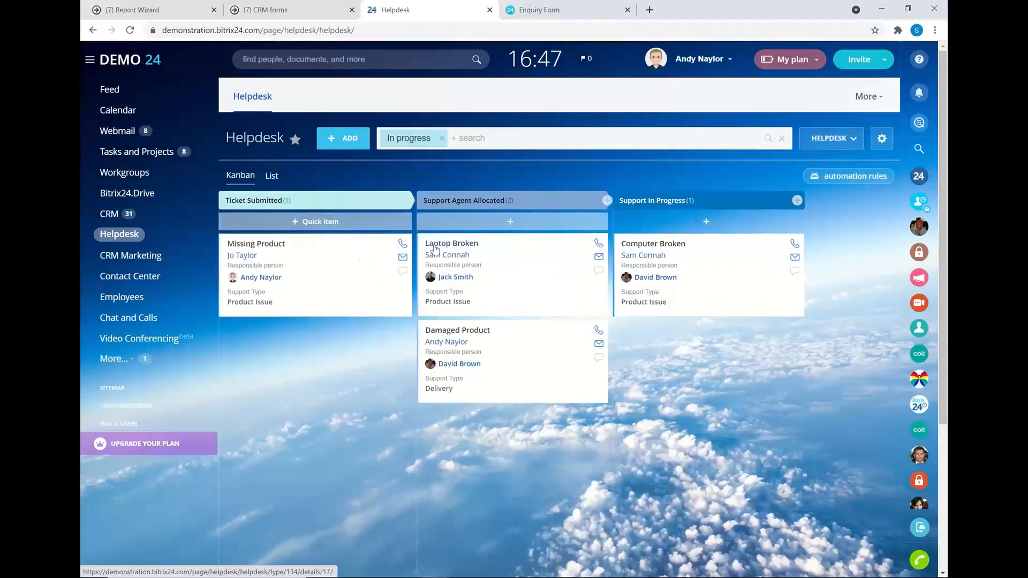
{"action": "left_click", "coordinate": [437, 248]}
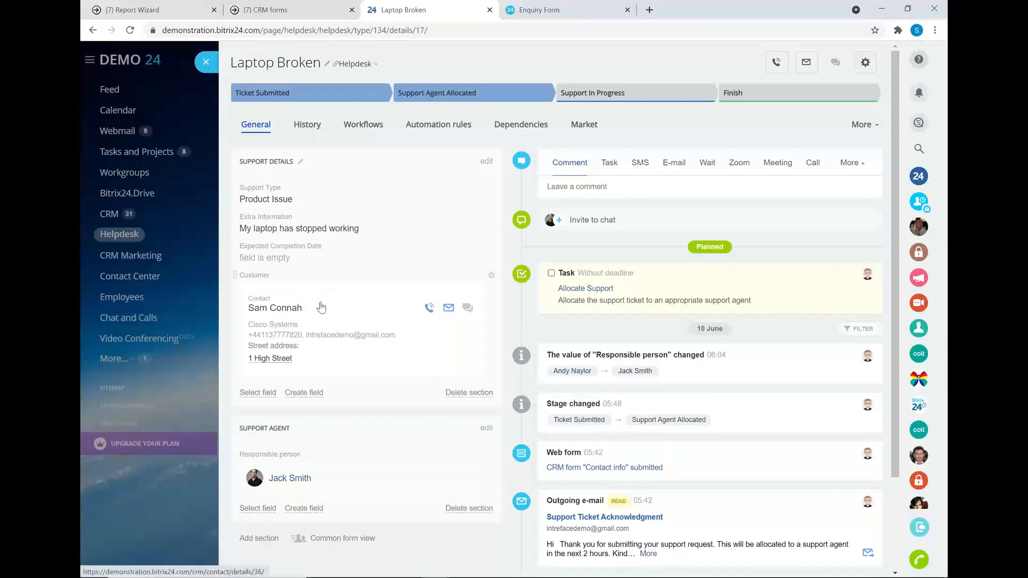
Review the ticket contact's Helpdesk tickets, then advance the slideshow to the Questions? slide.
{"action": "left_click", "coordinate": [276, 308]}
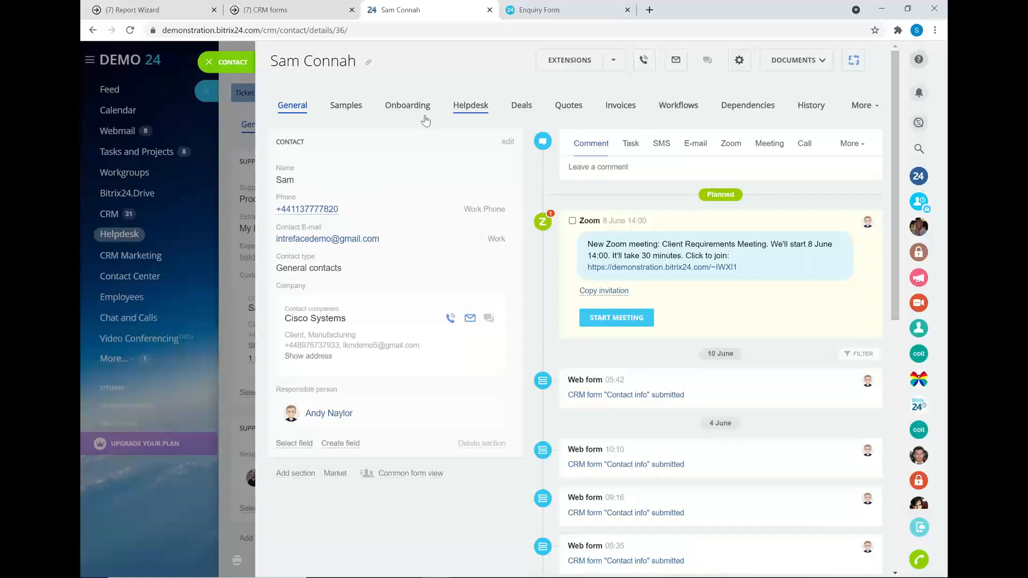
{"action": "left_click", "coordinate": [469, 110]}
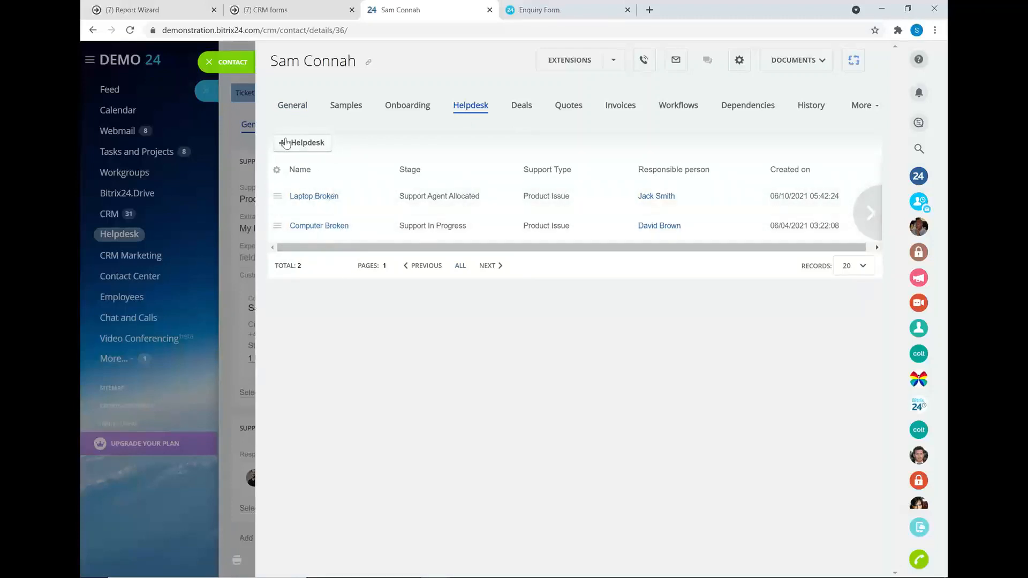
{"action": "left_click", "coordinate": [209, 67]}
{"action": "left_click", "coordinate": [208, 65]}
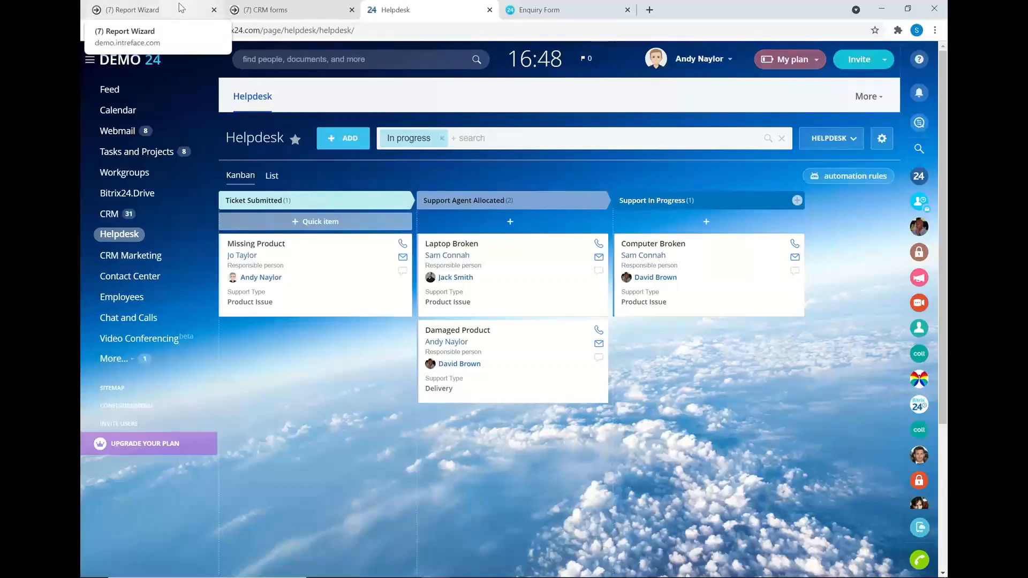
{"action": "key", "text": "alt+Tab"}
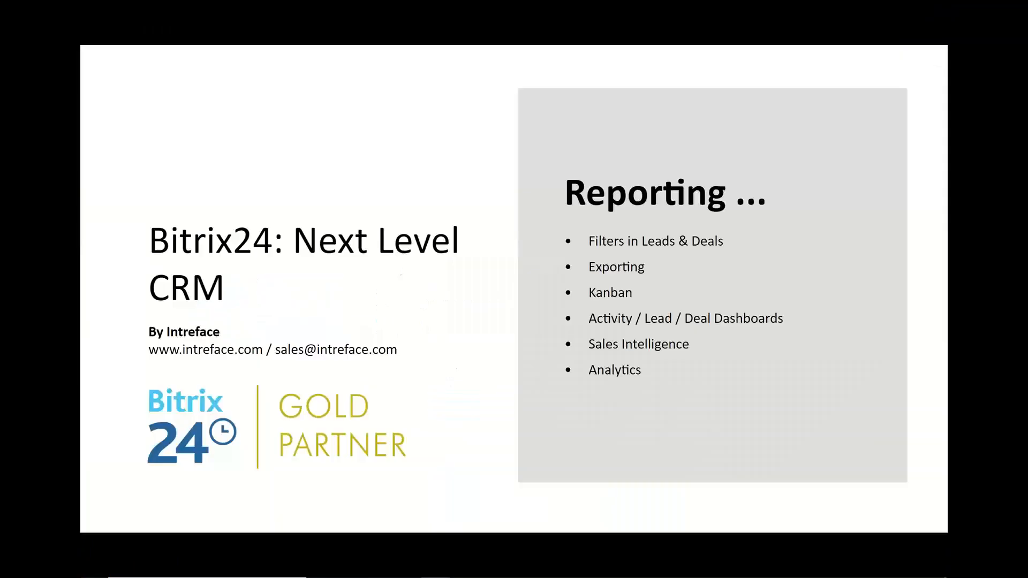
{"action": "left_click", "coordinate": [870, 276]}
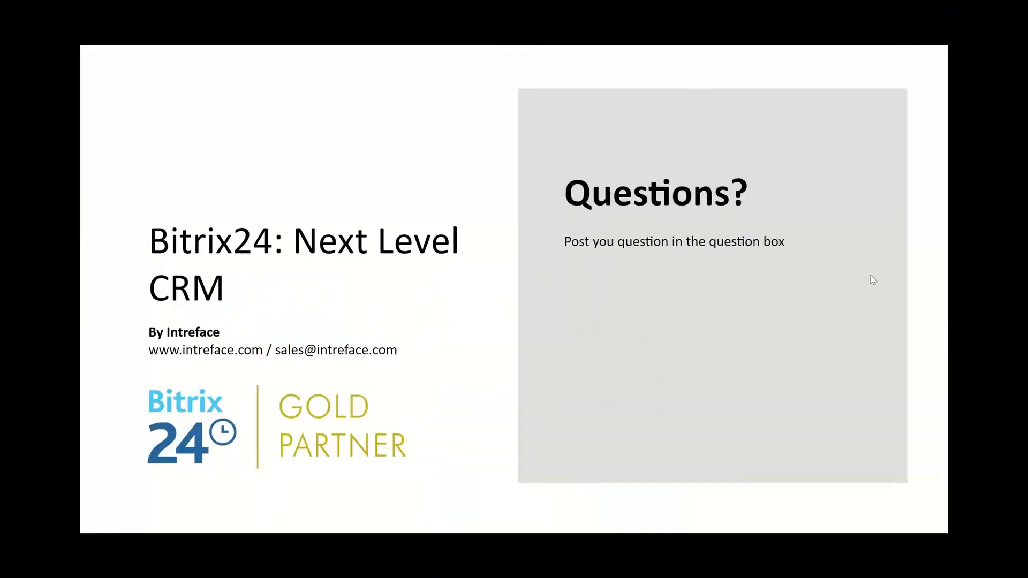